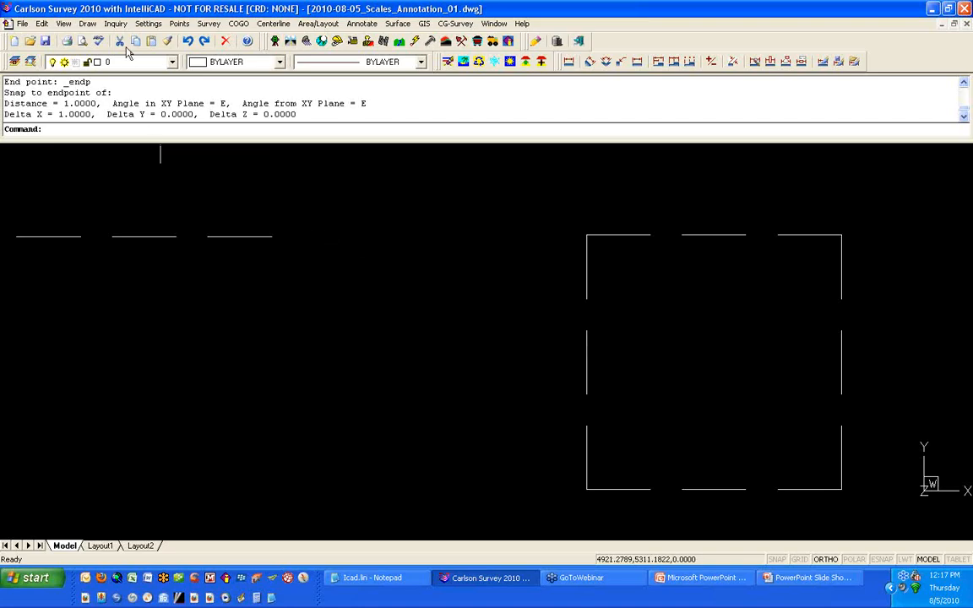
# Step: Create a new text style named SIMPLEX
pyautogui.click(148, 25)
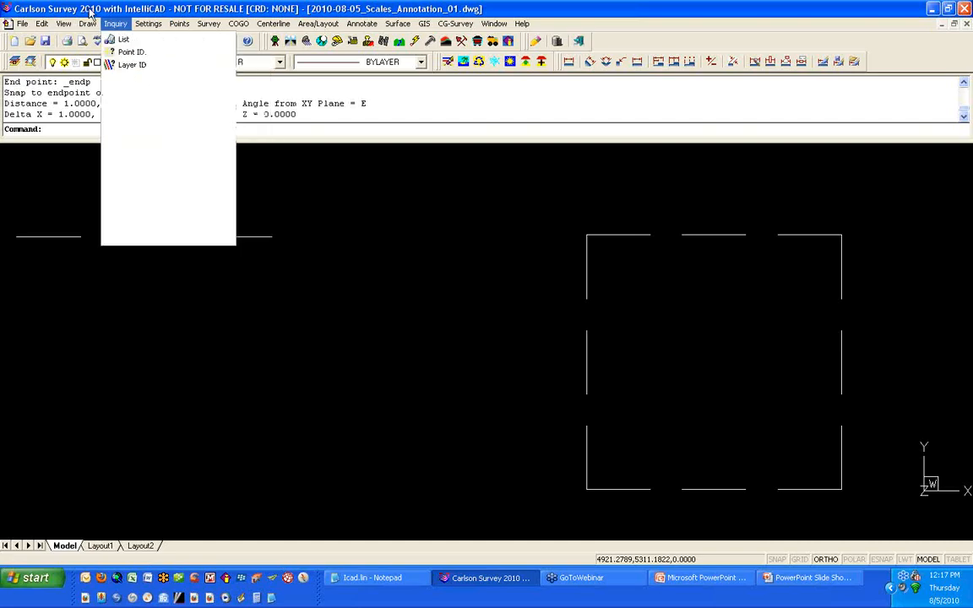
pyautogui.moveTo(87, 25)
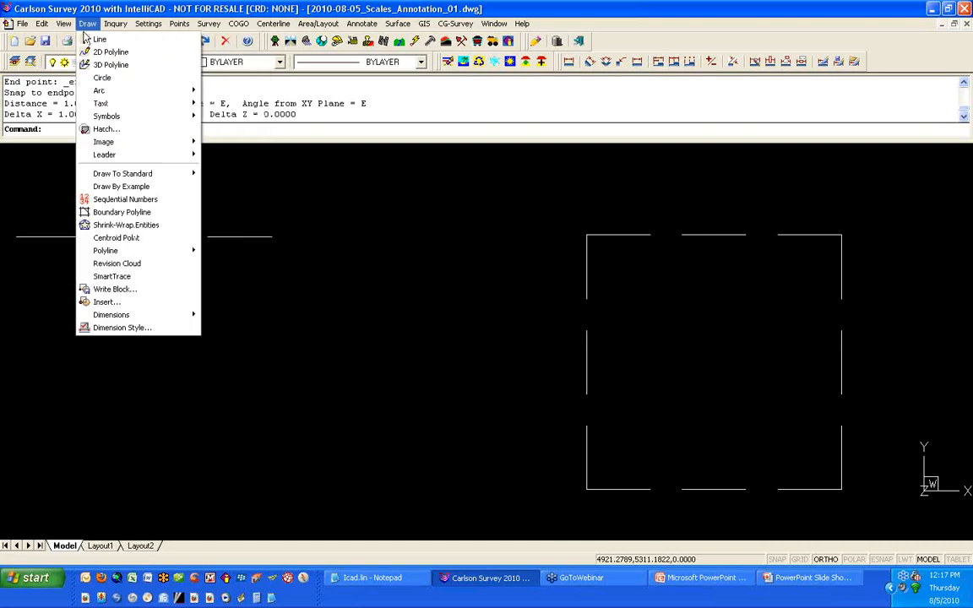
pyautogui.moveTo(155, 105)
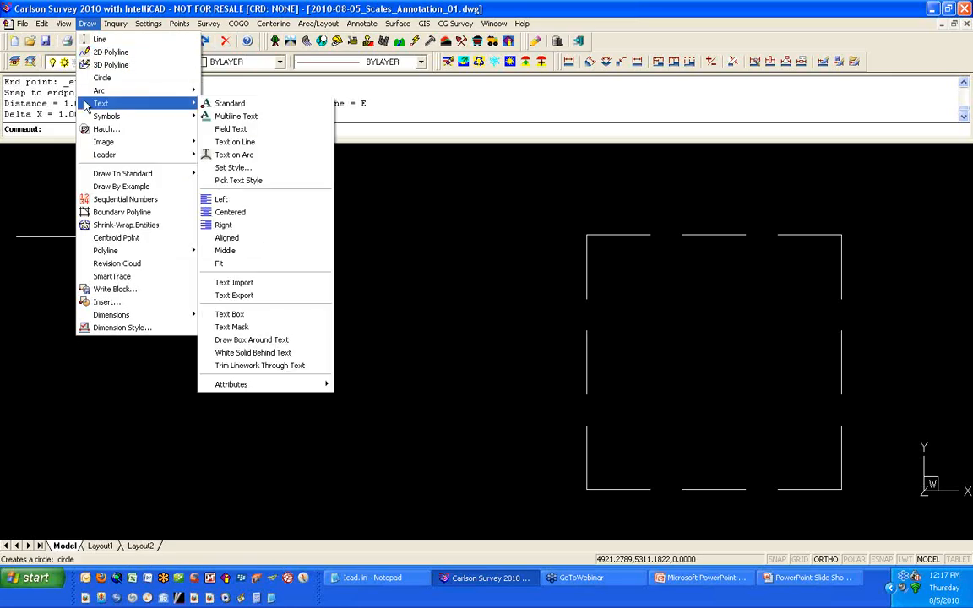
pyautogui.click(295, 168)
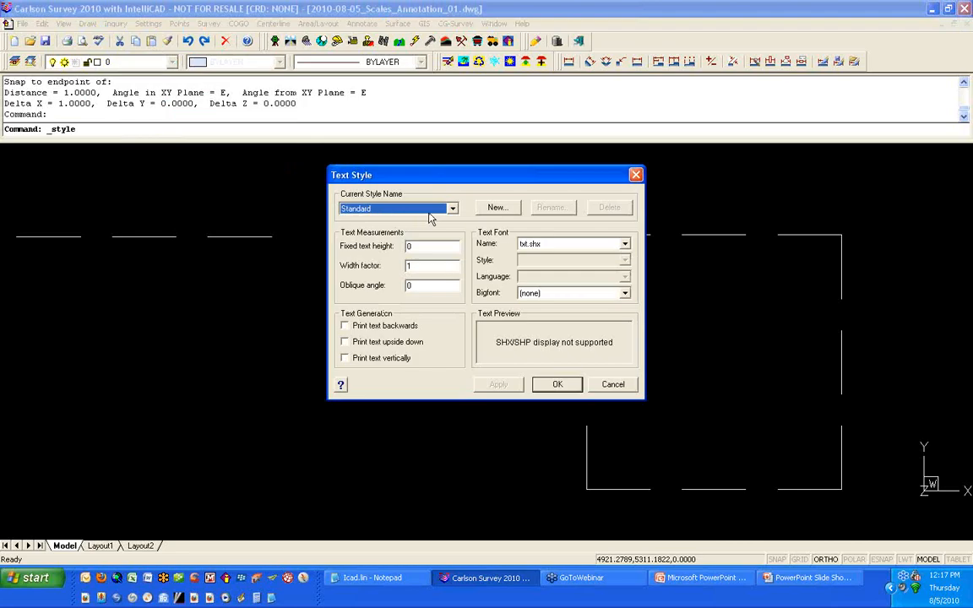
pyautogui.click(511, 211)
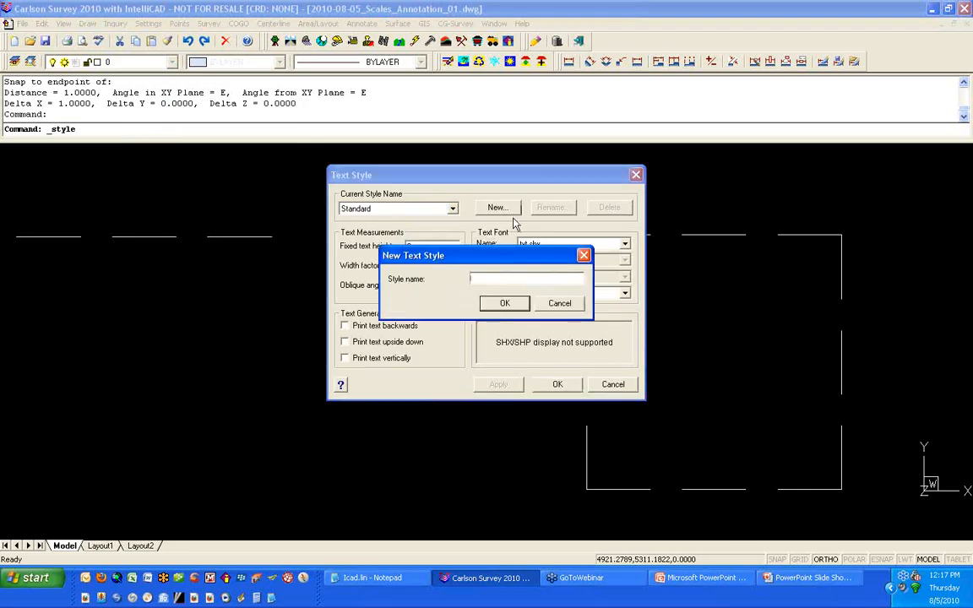
pyautogui.write('SIMPLEX')
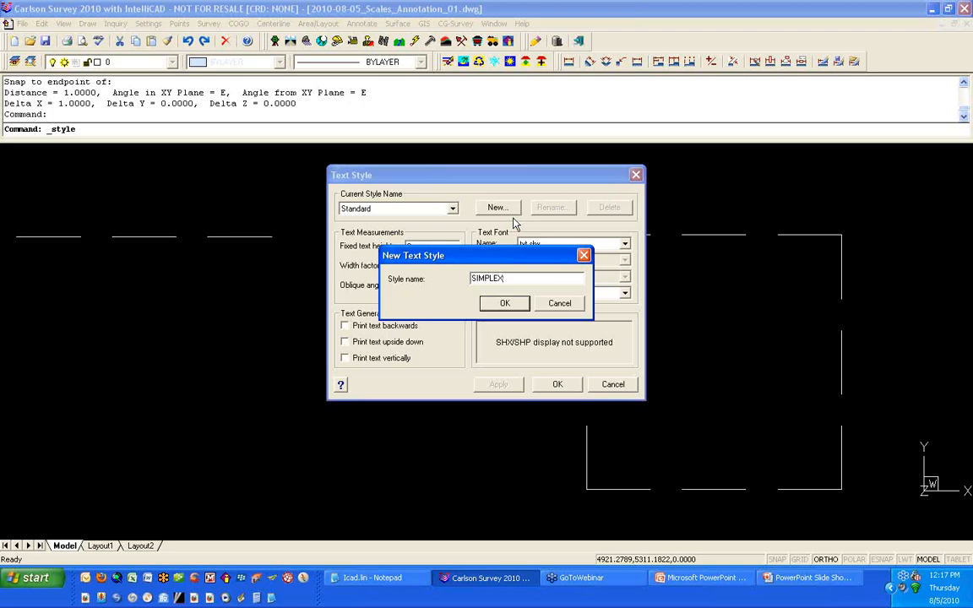
pyautogui.click(505, 304)
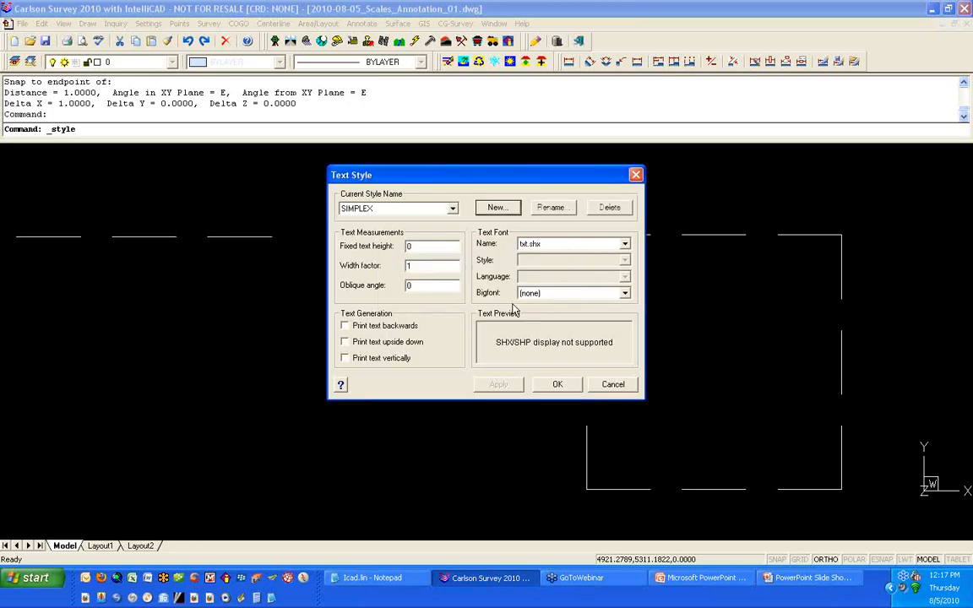
# Step: Set the SIMPLEX style's font to Simplex and apply the change
pyautogui.click(572, 245)
pyautogui.press('s')
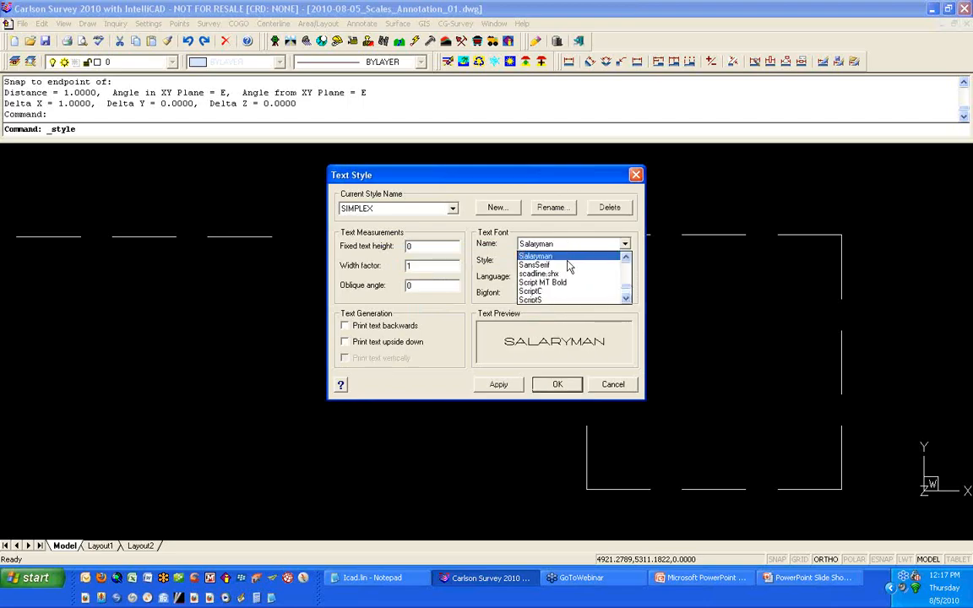
pyautogui.scroll(-2, 568, 267)
pyautogui.click(569, 267)
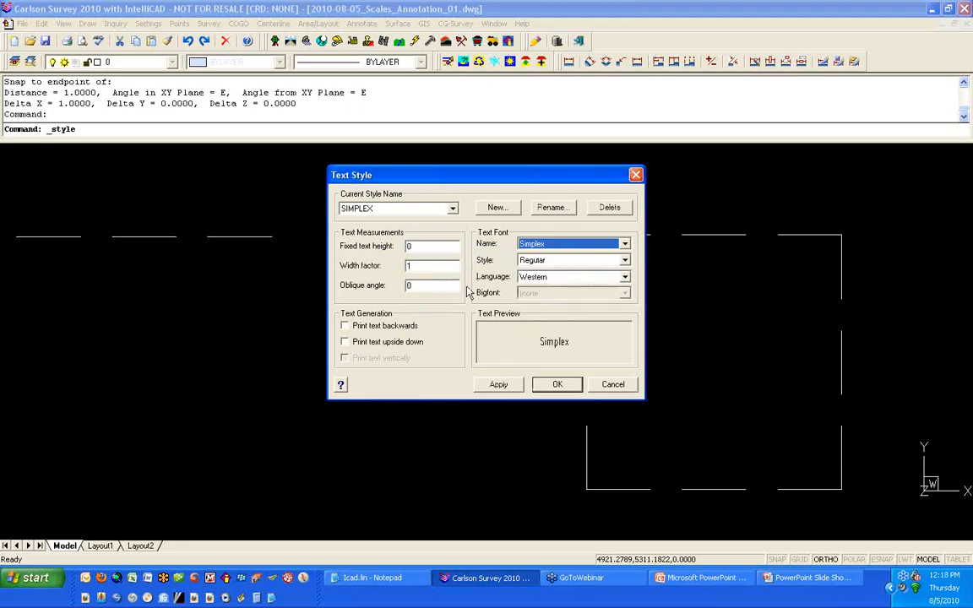
pyautogui.click(449, 242)
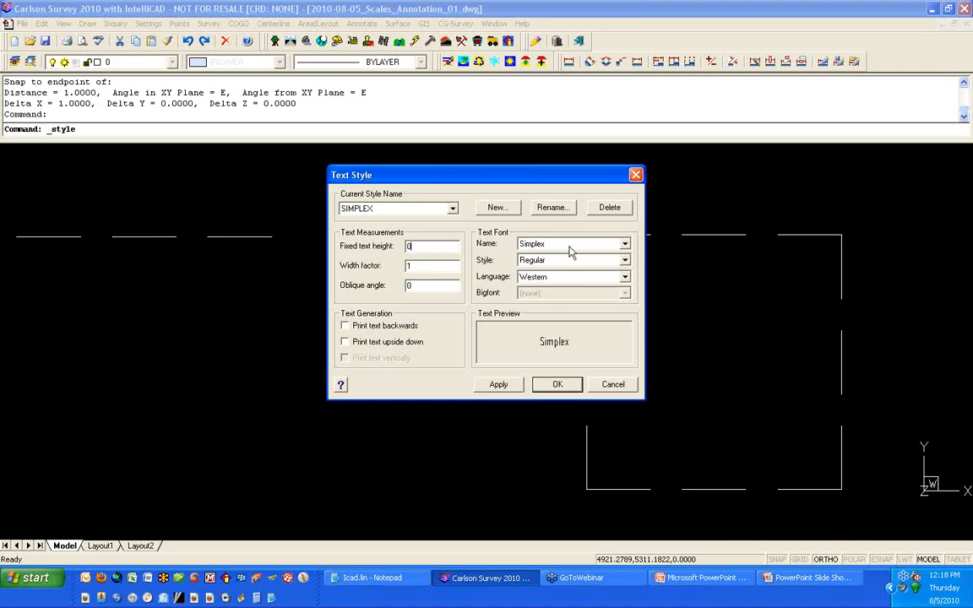
pyautogui.click(498, 385)
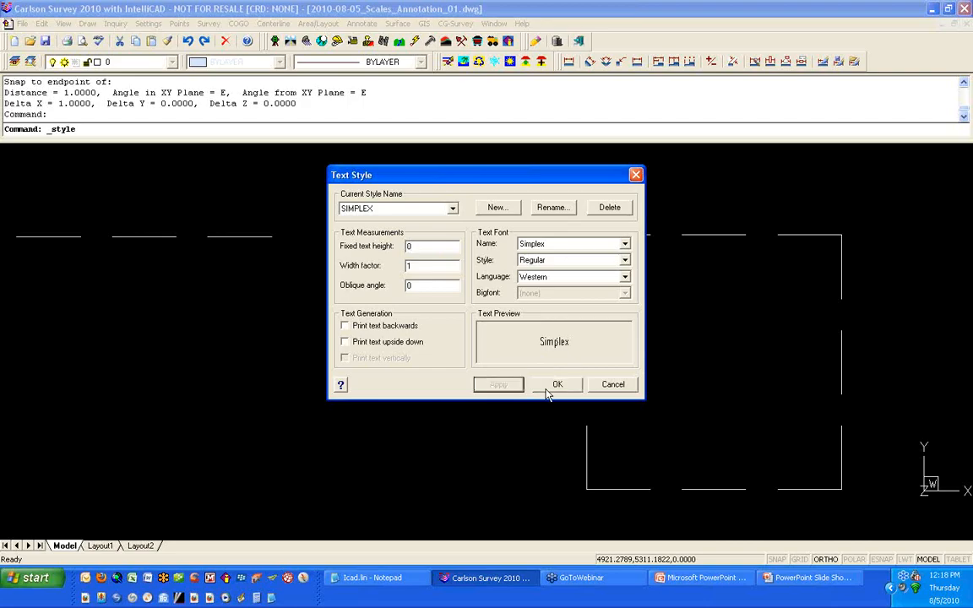
pyautogui.click(556, 384)
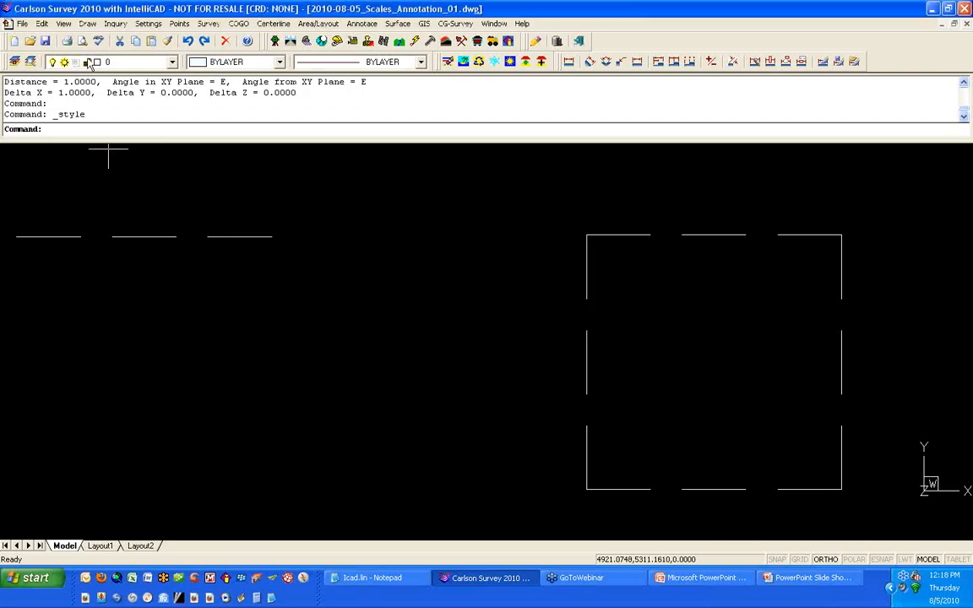
# Step: Place single-line text of a person's first name below the dashed lines, accepting the default height and rotation
pyautogui.click(87, 23)
pyautogui.moveTo(93, 103)
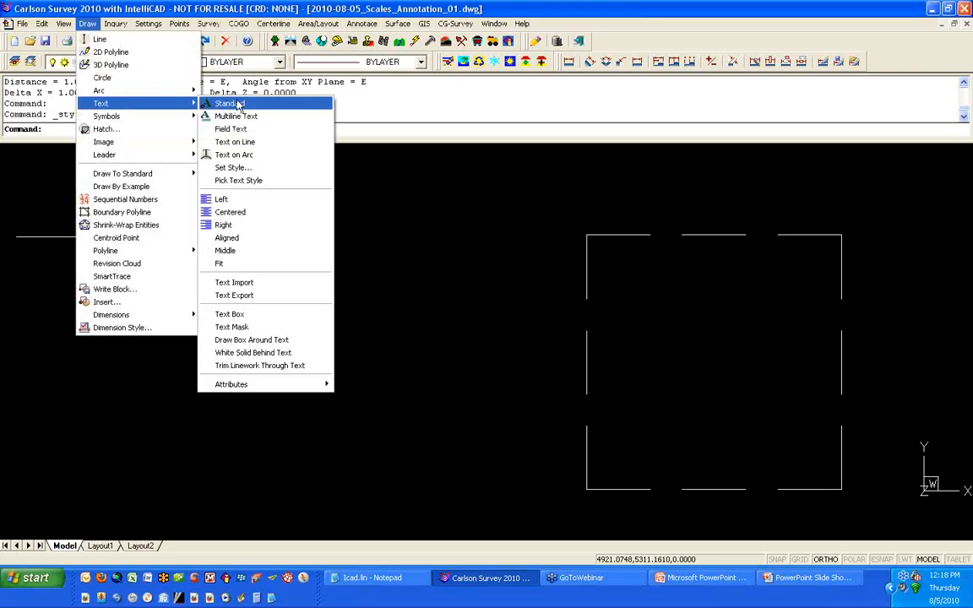
pyautogui.click(239, 104)
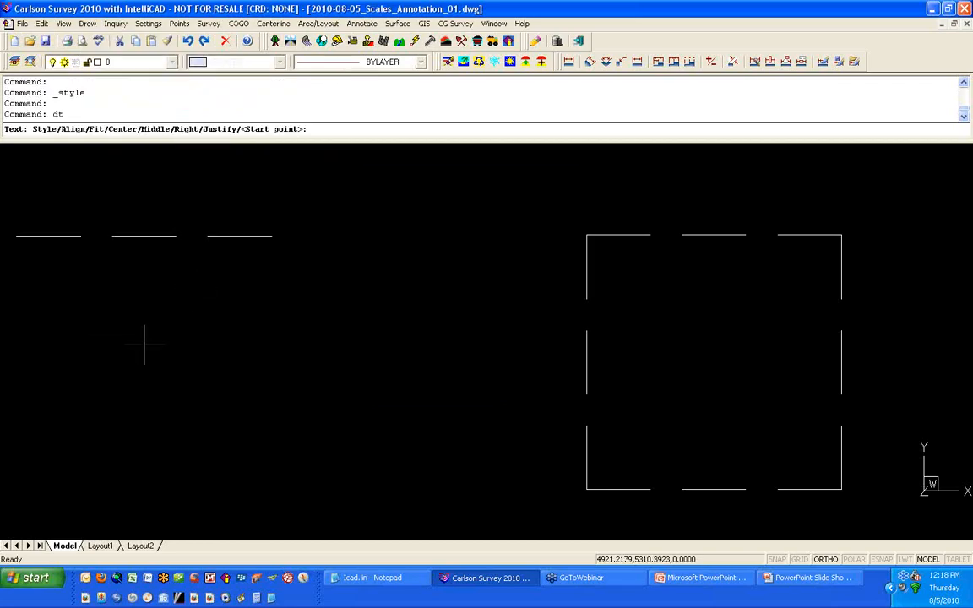
pyautogui.click(144, 344)
pyautogui.press('Return')
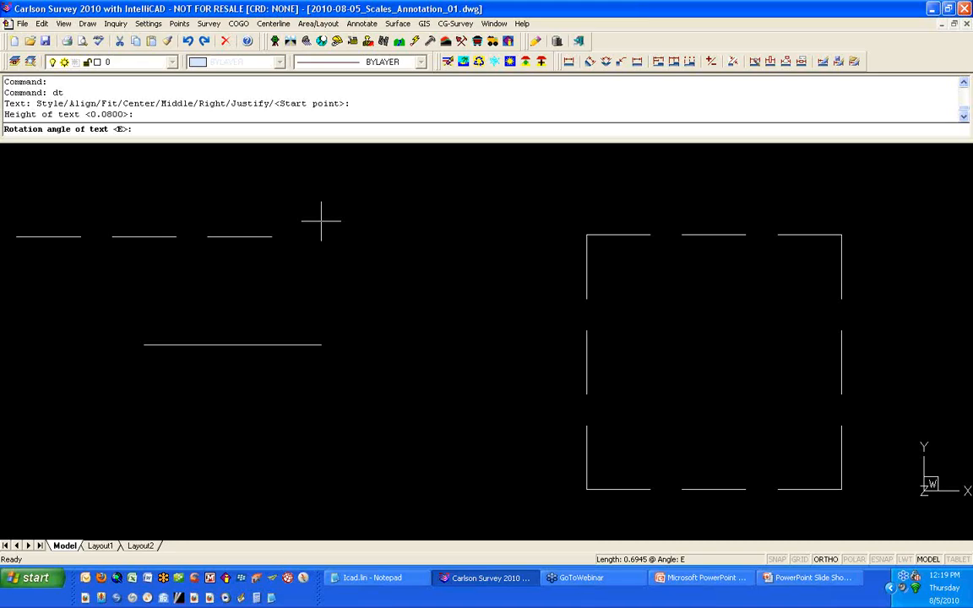
pyautogui.press('Return')
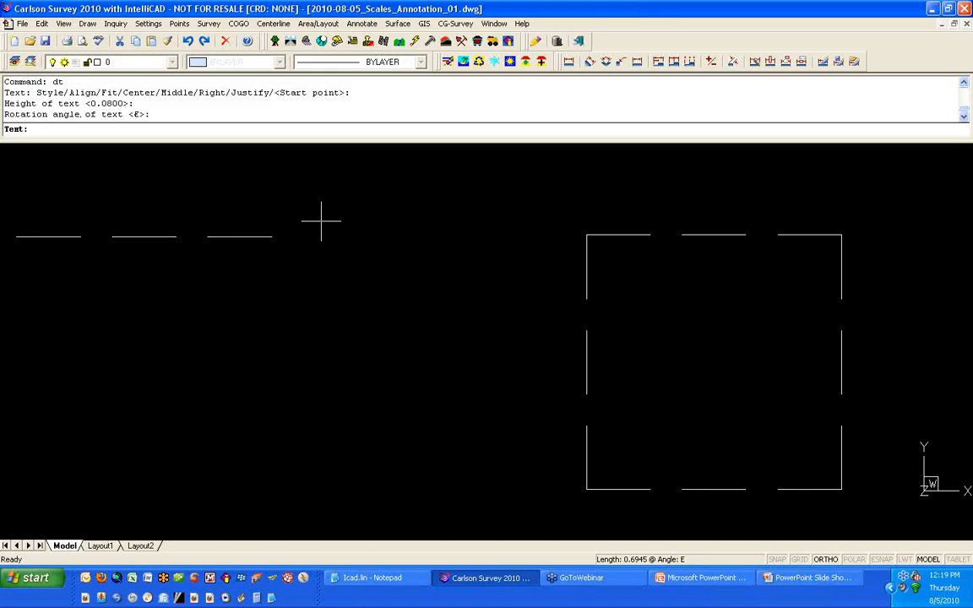
pyautogui.write('JENNIFER')
pyautogui.press('Return')
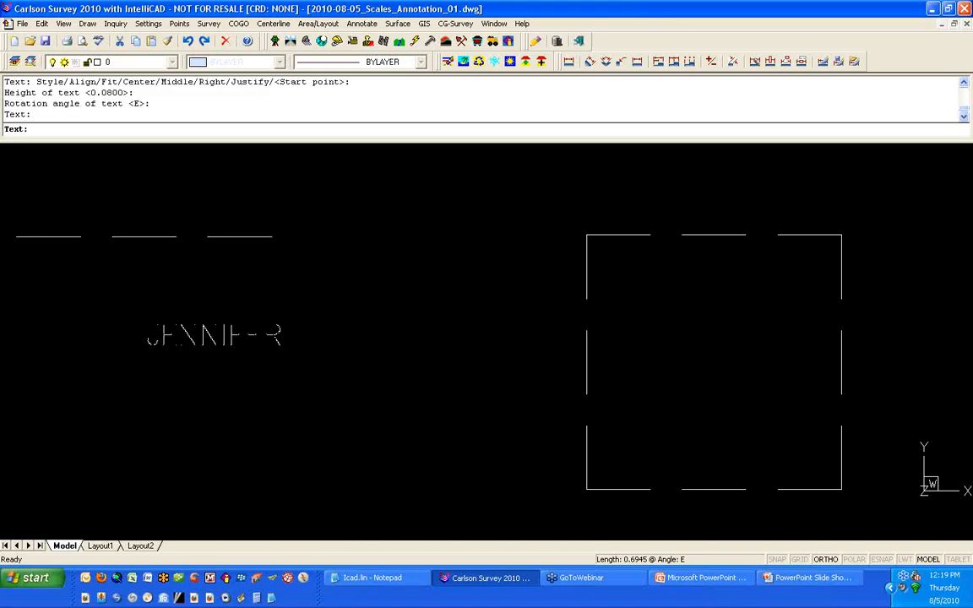
pyautogui.press('Return')
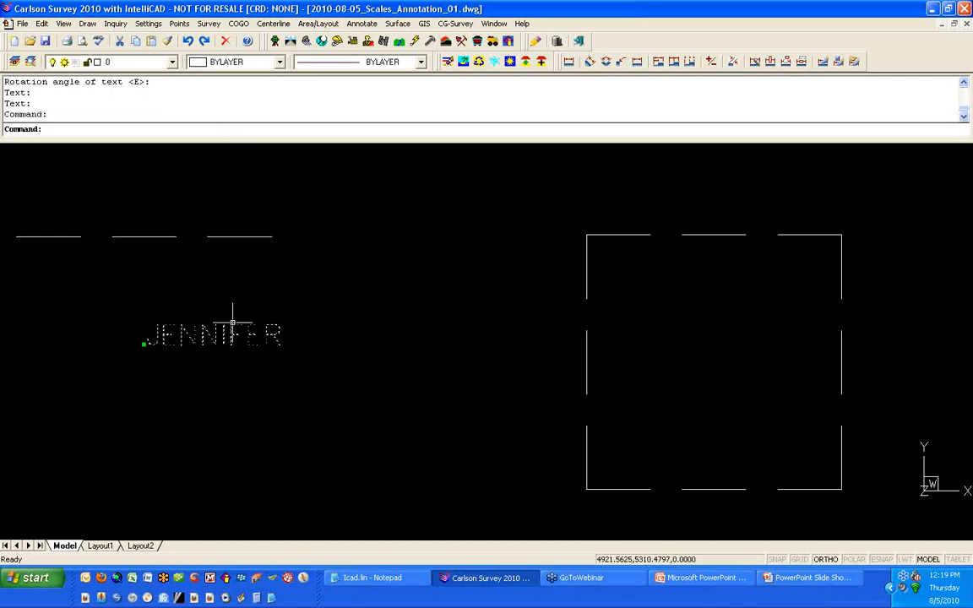
# Step: List the properties of the new text object and close the prompt history
pyautogui.write('LI')
pyautogui.press('Return')
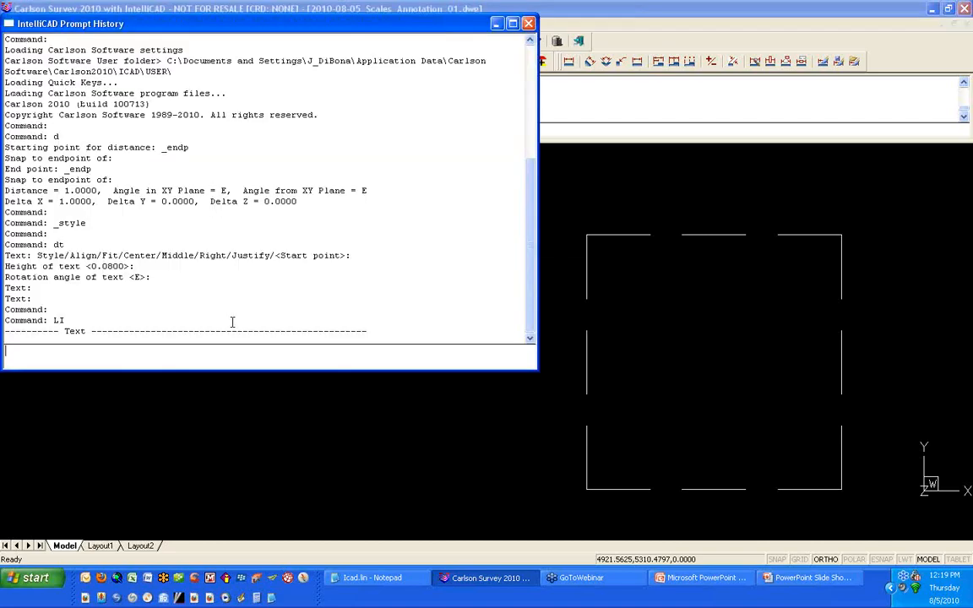
pyautogui.click(528, 23)
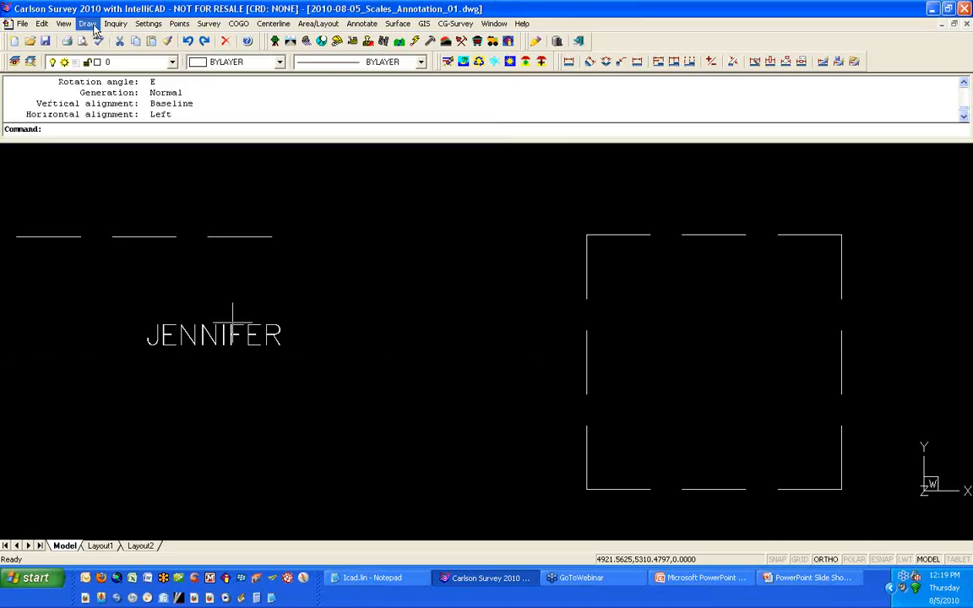
# Step: Set the SIMPLEX style's fixed text height to .08 and apply it
pyautogui.click(88, 24)
pyautogui.moveTo(190, 103)
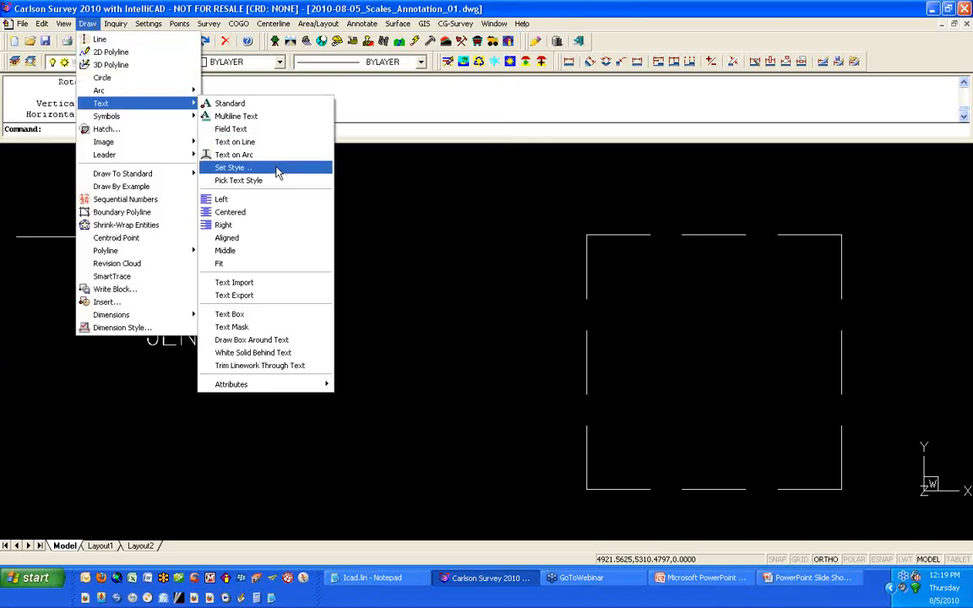
pyautogui.click(278, 173)
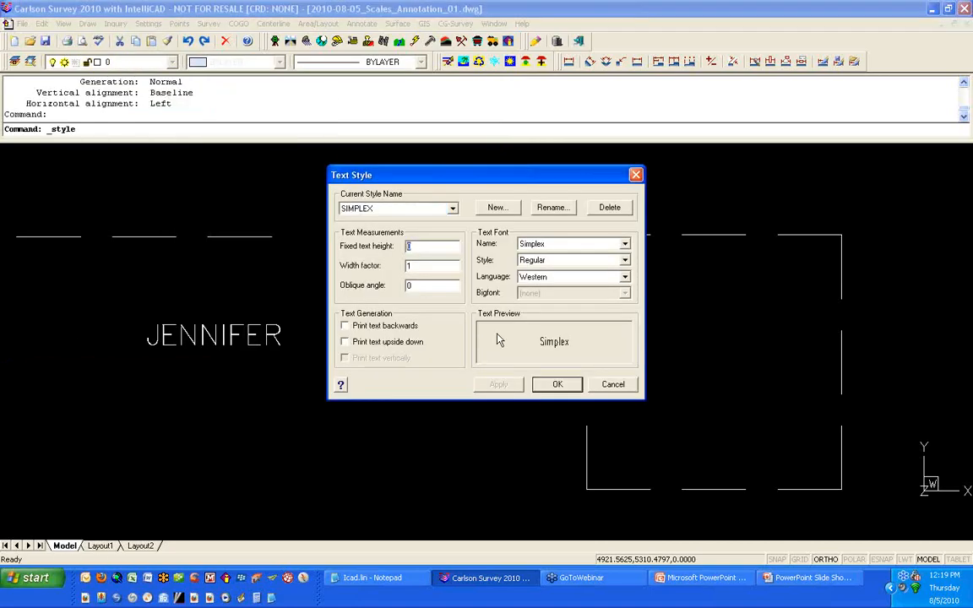
pyautogui.write('.08')
pyautogui.click(513, 391)
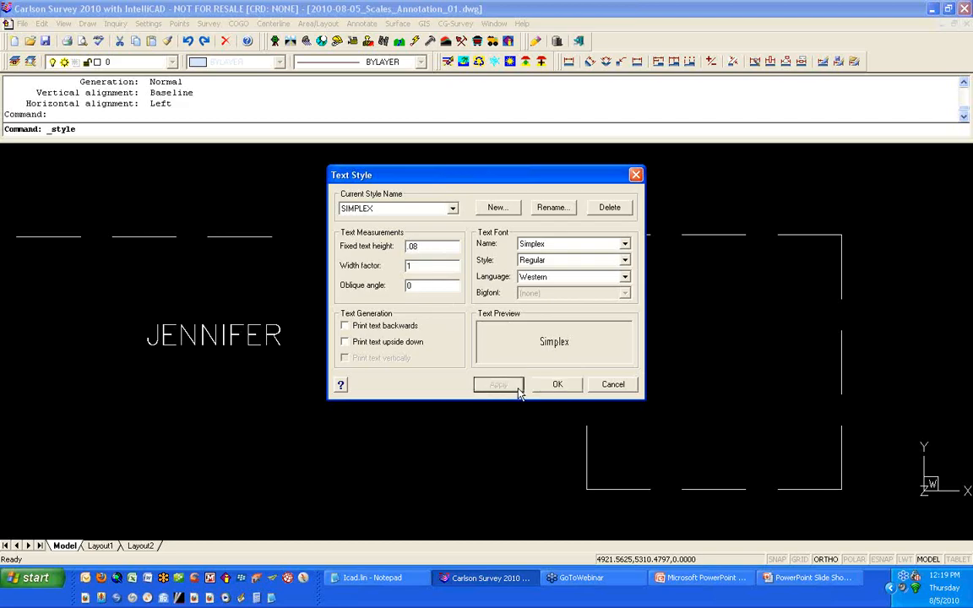
pyautogui.click(556, 385)
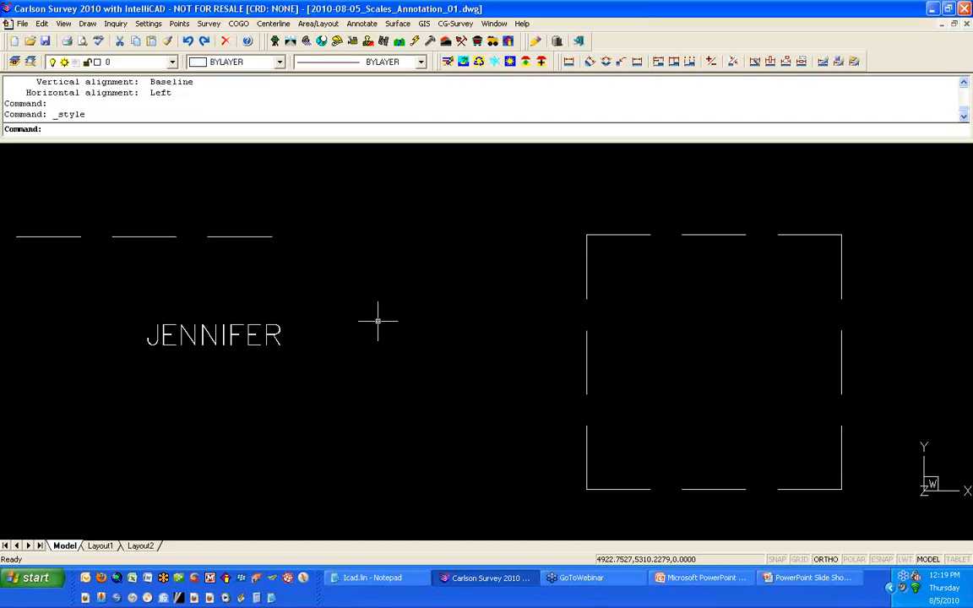
# Step: Place a second single-line text of the same first name below the first one using the fixed height
pyautogui.click(87, 23)
pyautogui.moveTo(135, 103)
pyautogui.click(209, 104)
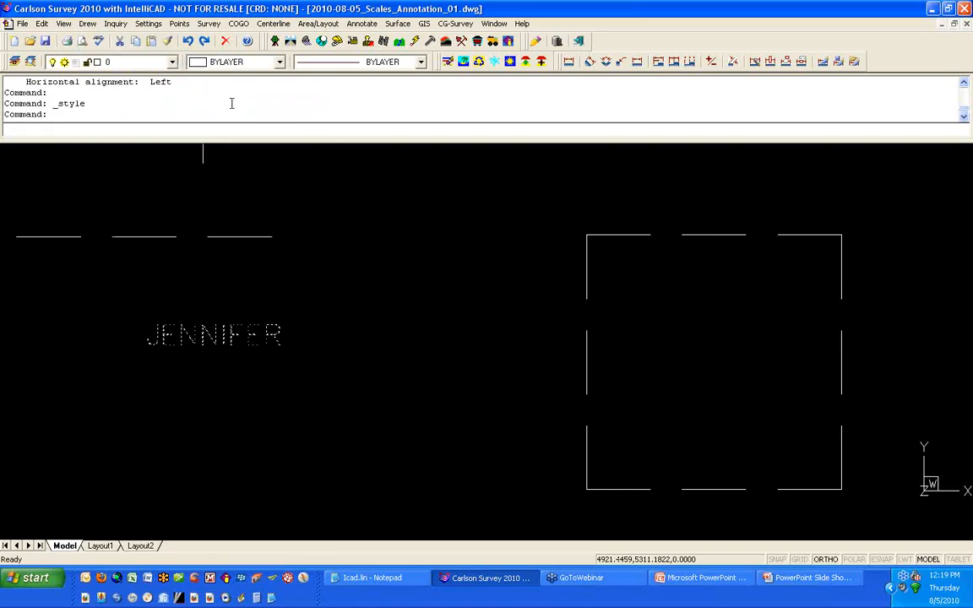
pyautogui.click(196, 423)
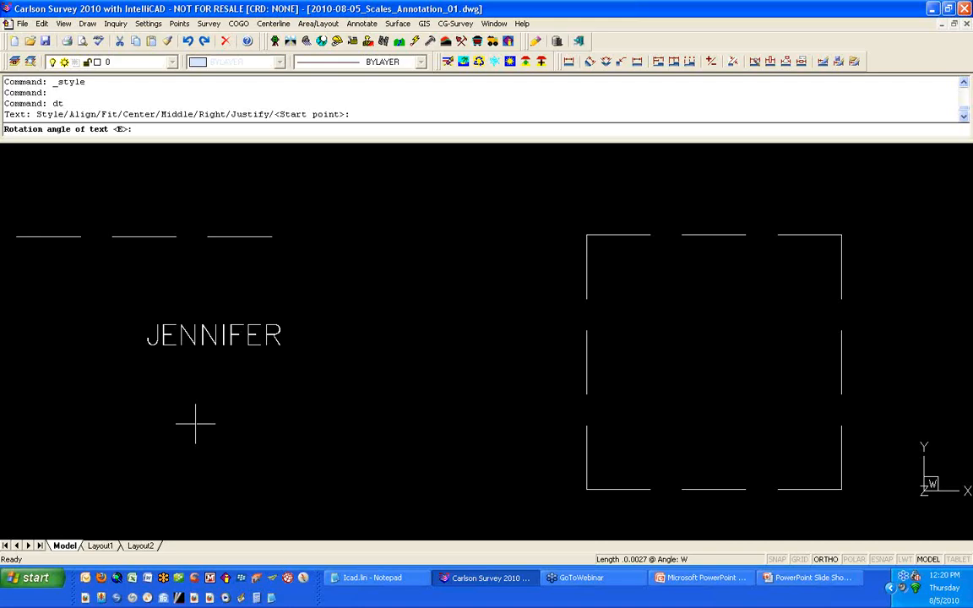
pyautogui.press('Return')
pyautogui.write('JENNIFE')
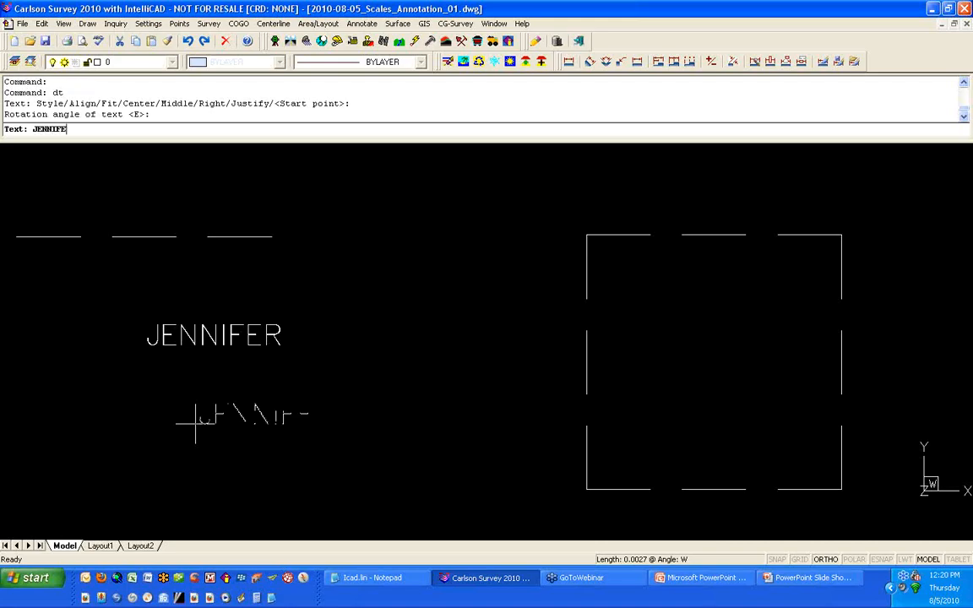
pyautogui.write('R')
pyautogui.press('Return')
pyautogui.press('Return')
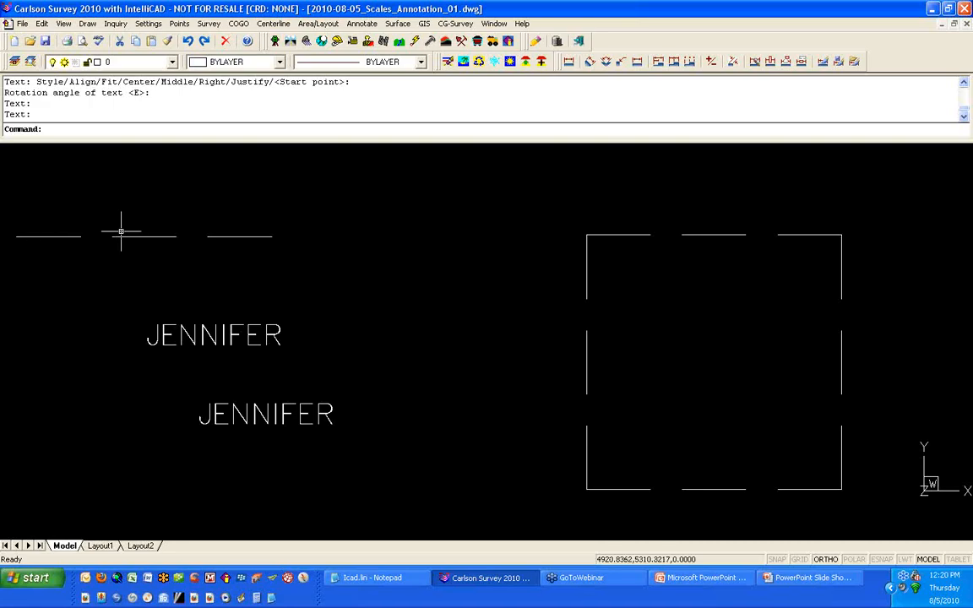
# Step: Reset the SIMPLEX style's fixed text height to 0 and apply it
pyautogui.write('STYLE')
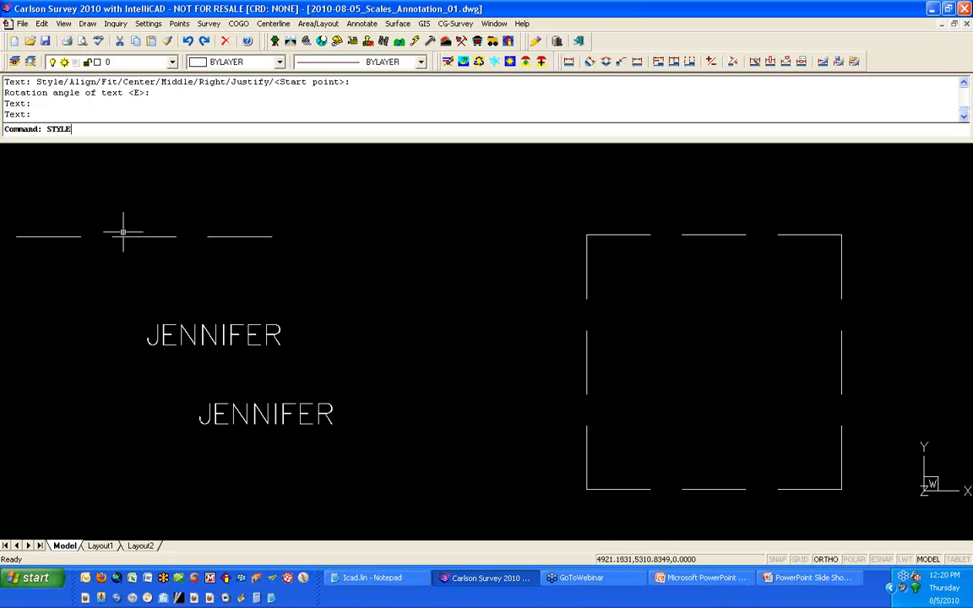
pyautogui.press('Return')
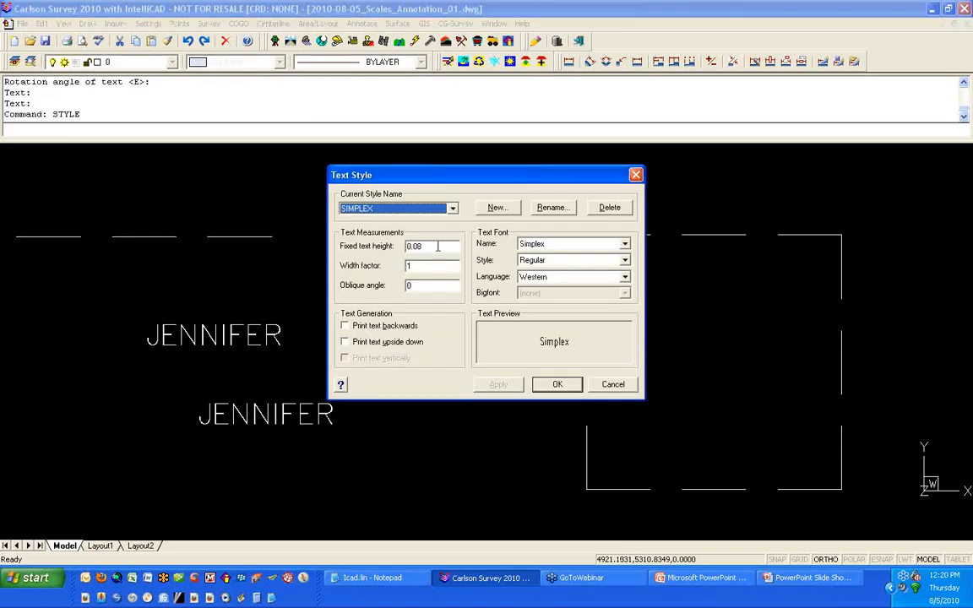
pyautogui.moveTo(437, 246); pyautogui.dragTo(403, 263)
pyautogui.write('0')
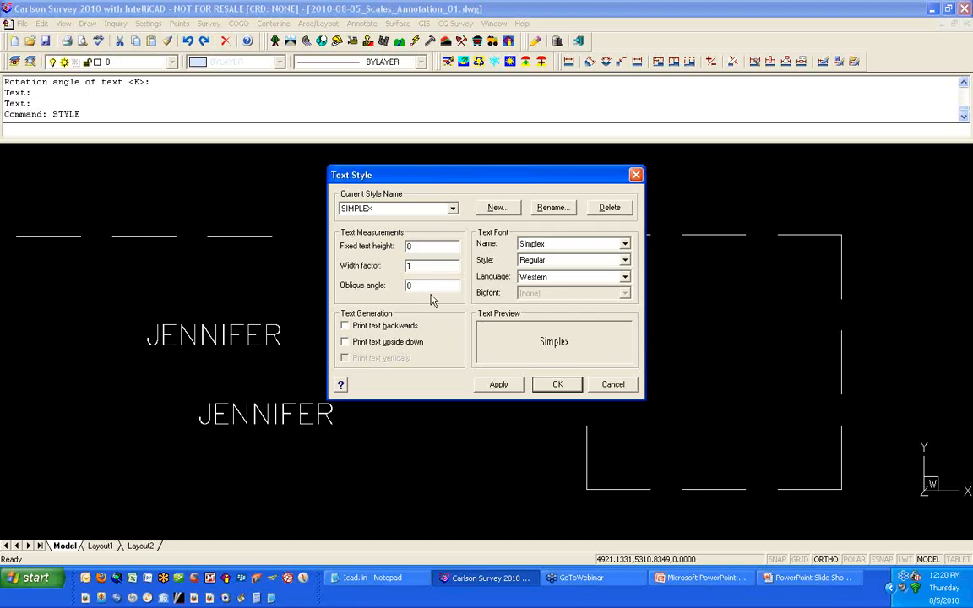
pyautogui.click(490, 386)
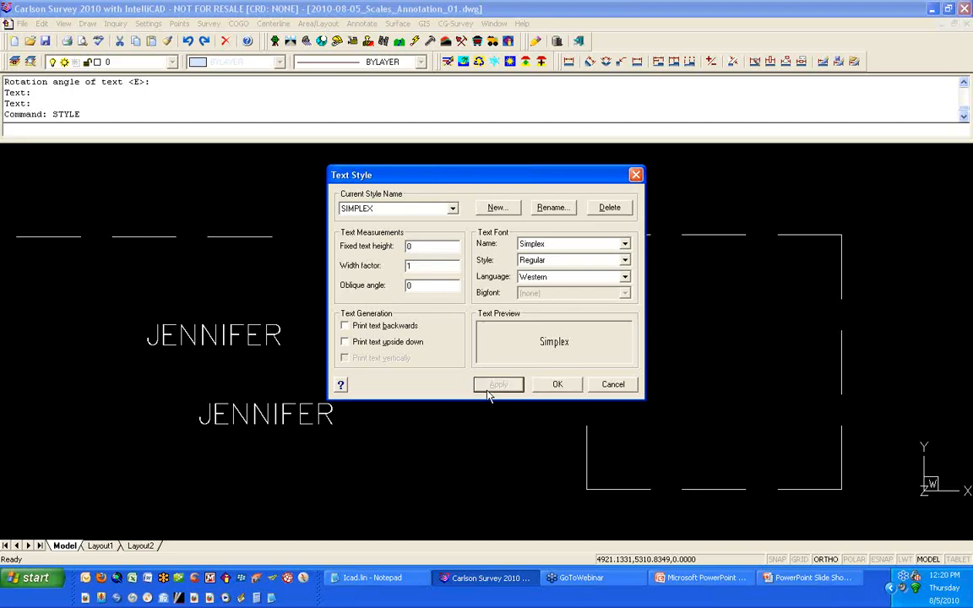
pyautogui.click(553, 386)
# Step: Erase both text labels
pyautogui.click(391, 443)
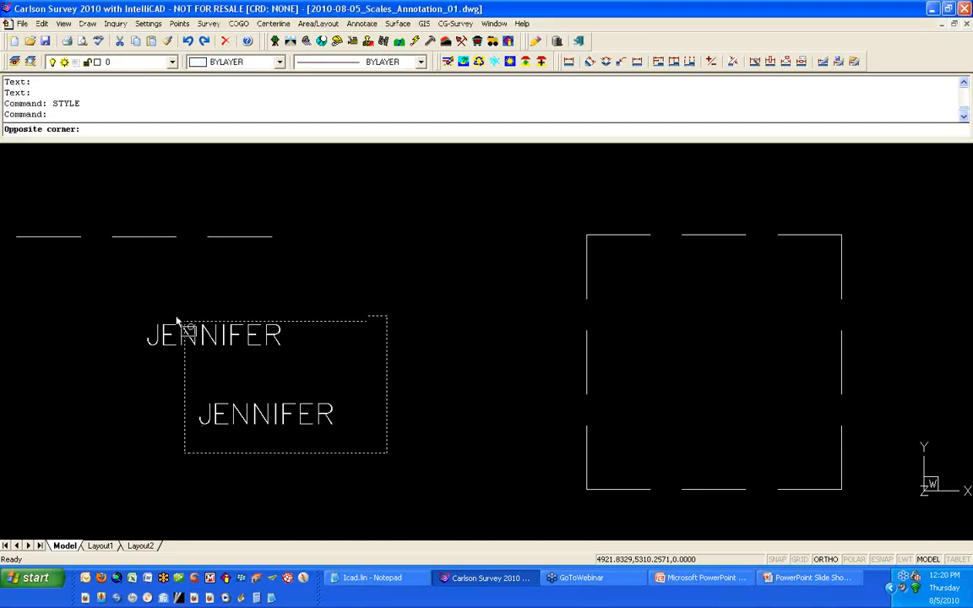
pyautogui.click(141, 295)
pyautogui.write('E')
pyautogui.press('Return')
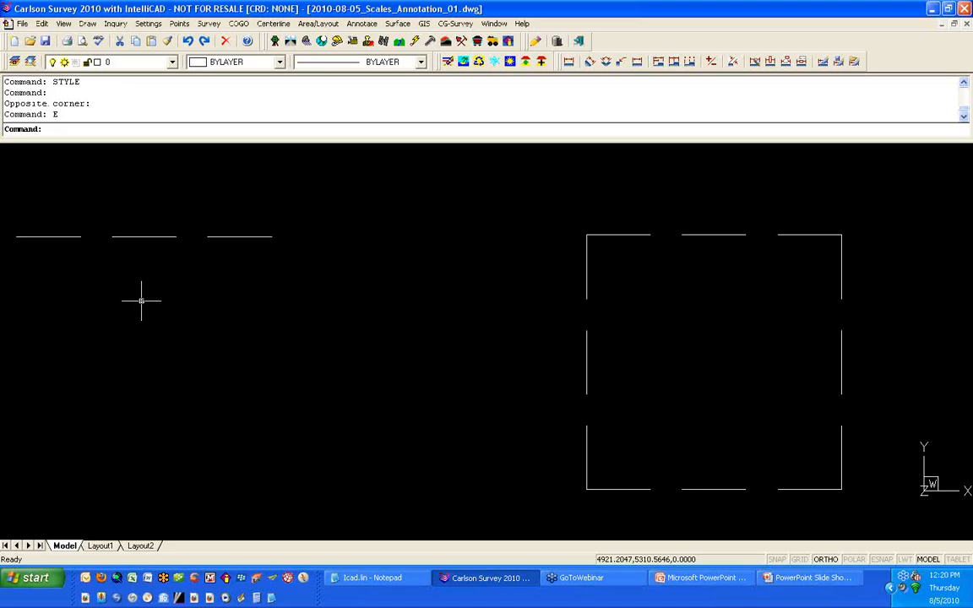
# Step: Select the dashed lines to check their linetype, then clear the selection
pyautogui.click(132, 235)
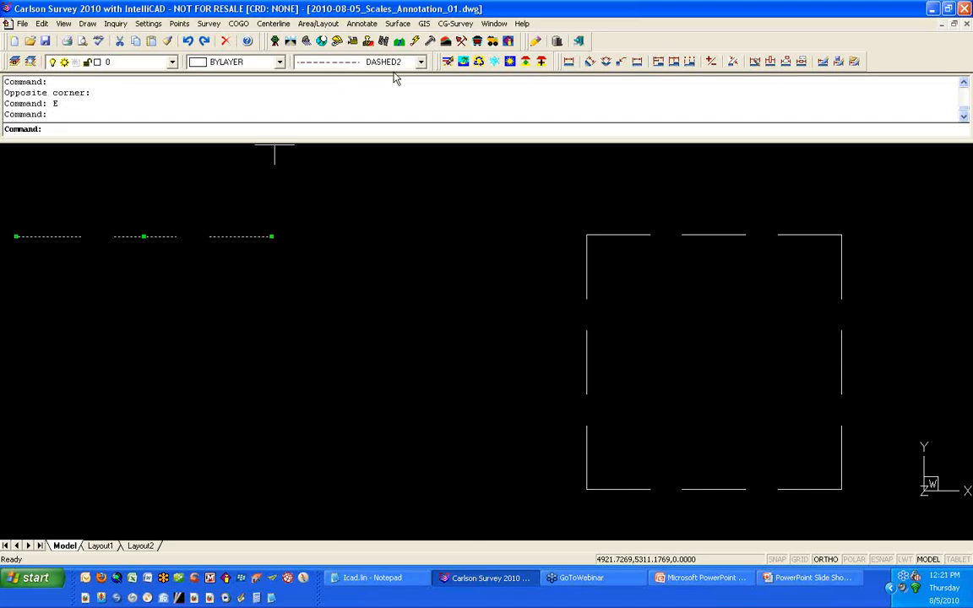
pyautogui.press('Escape')
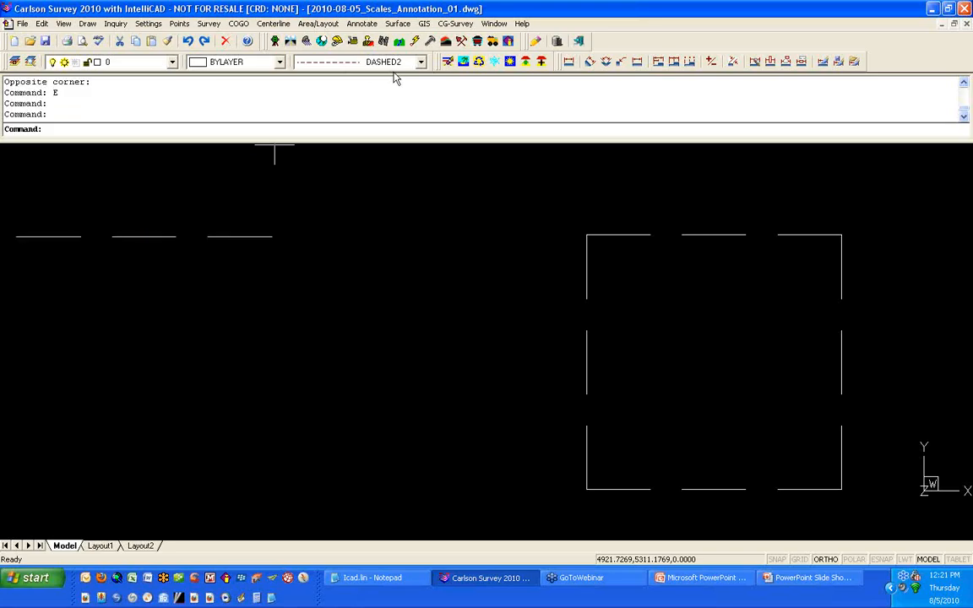
pyautogui.press('Escape')
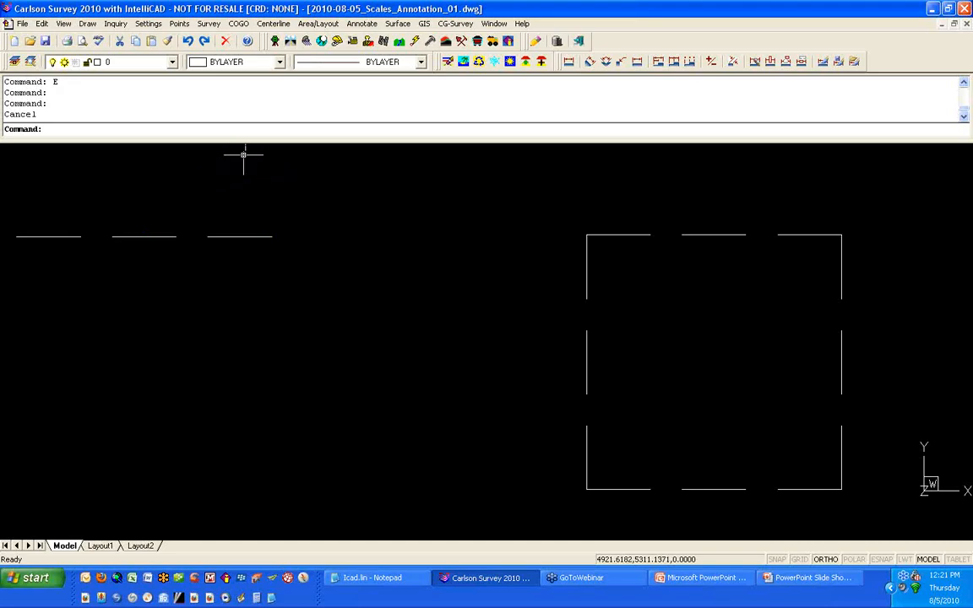
# Step: Open Drawing Setup and compare its scale settings with the dashed linetype definitions in icad.lin
pyautogui.click(148, 22)
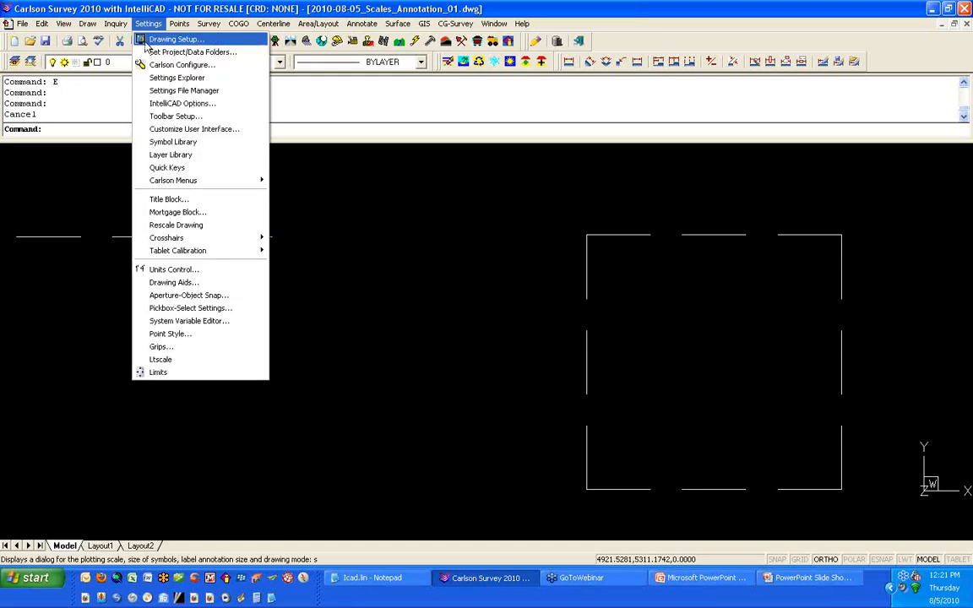
pyautogui.click(146, 42)
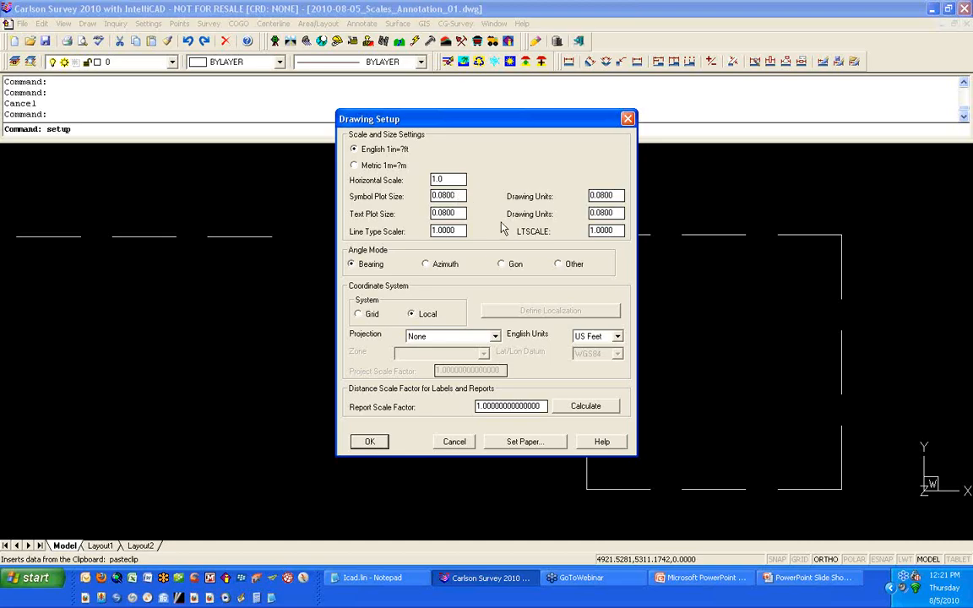
pyautogui.moveTo(590, 212); pyautogui.dragTo(626, 214)
pyautogui.doubleClick(458, 232)
pyautogui.click(448, 178)
pyautogui.doubleClick(614, 230)
pyautogui.click(373, 579)
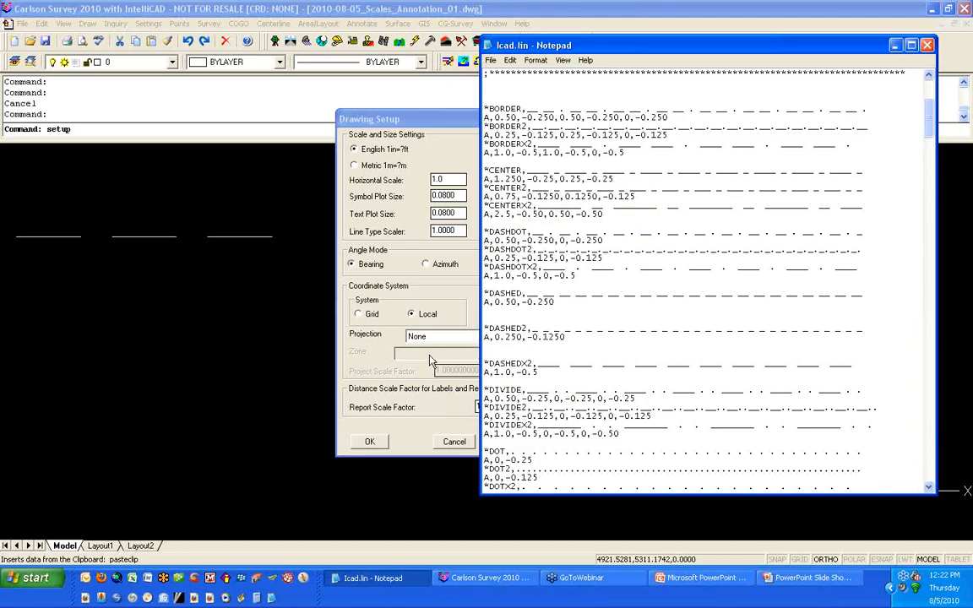
pyautogui.click(386, 319)
# Step: Set the horizontal scale in Drawing Setup to 50
pyautogui.click(452, 180)
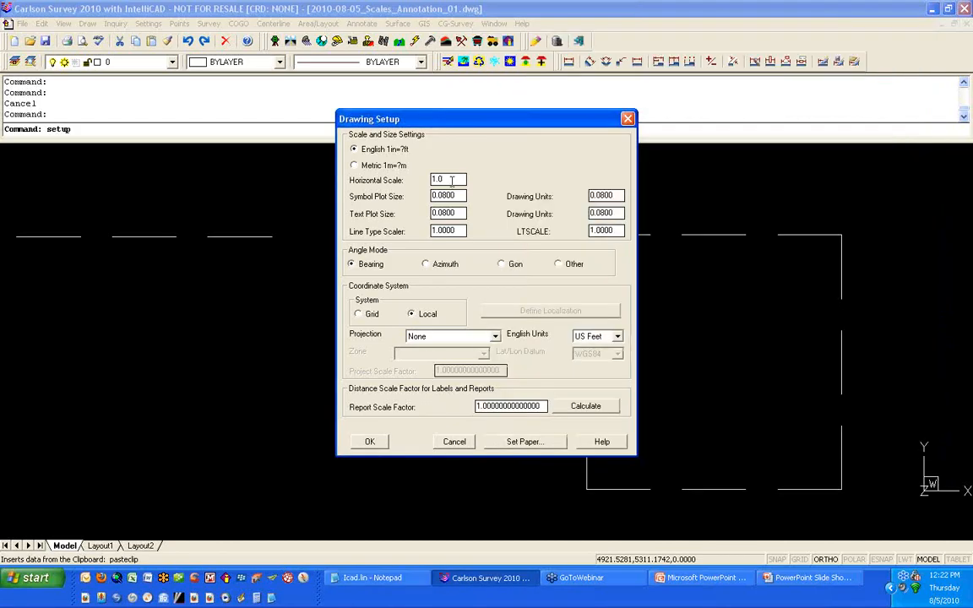
pyautogui.press('BackSpace')
pyautogui.press('BackSpace')
pyautogui.press('BackSpace')
pyautogui.write('50')
pyautogui.click(452, 180)
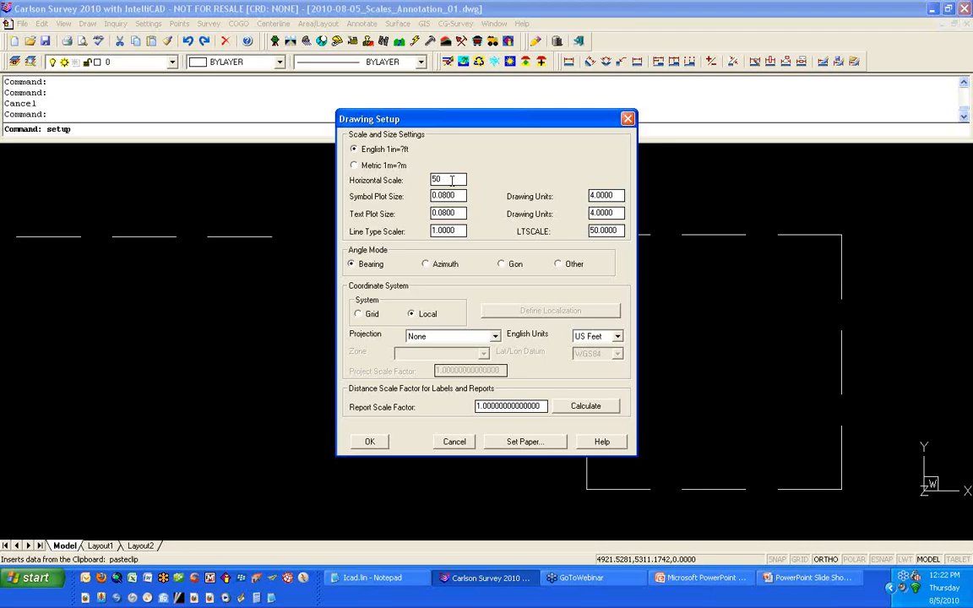
# Step: Reset the horizontal scale to 1 and apply the Drawing Setup
pyautogui.write("'")
pyautogui.moveTo(591, 231); pyautogui.dragTo(613, 230)
pyautogui.click(621, 230)
pyautogui.moveTo(459, 179); pyautogui.dragTo(429, 190)
pyautogui.write('1')
pyautogui.press('Tab')
pyautogui.click(371, 442)
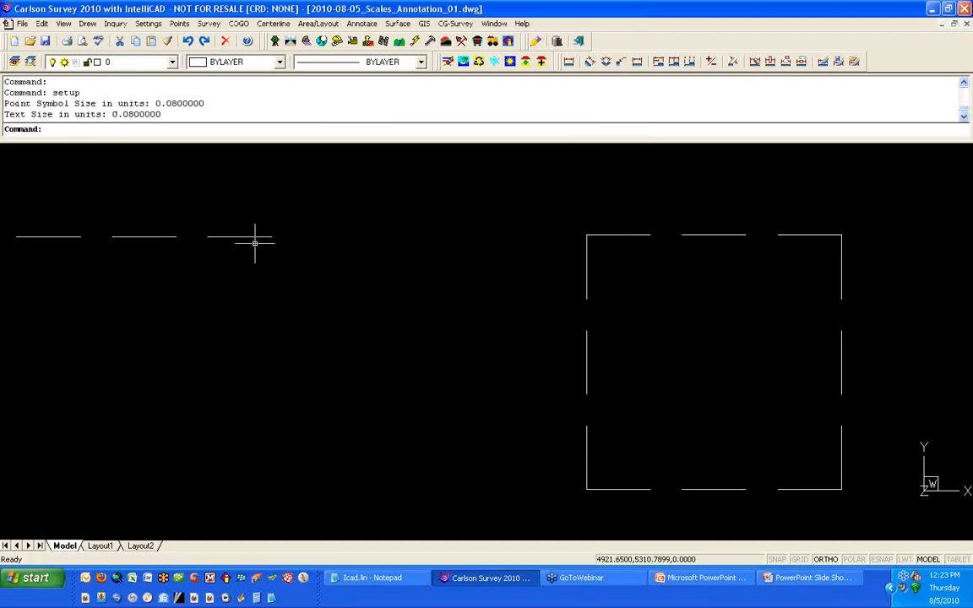
# Step: Place single-line text 'THIS TEXT IS 0.08 HIGH' above the dashed lines at the default 0.08 height
pyautogui.write('DT')
pyautogui.press('Return')
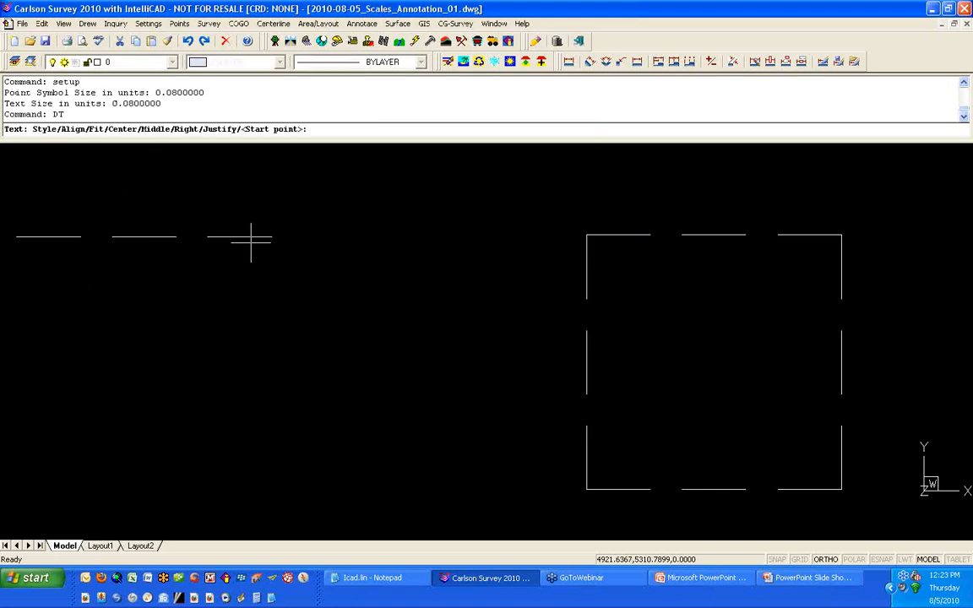
pyautogui.click(26, 226)
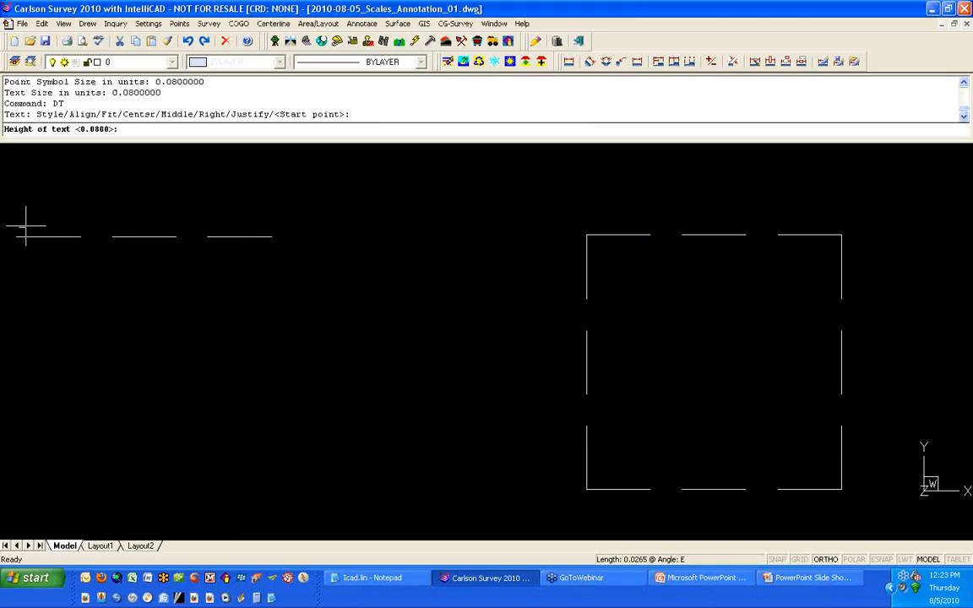
pyautogui.press('Return')
pyautogui.press('Return')
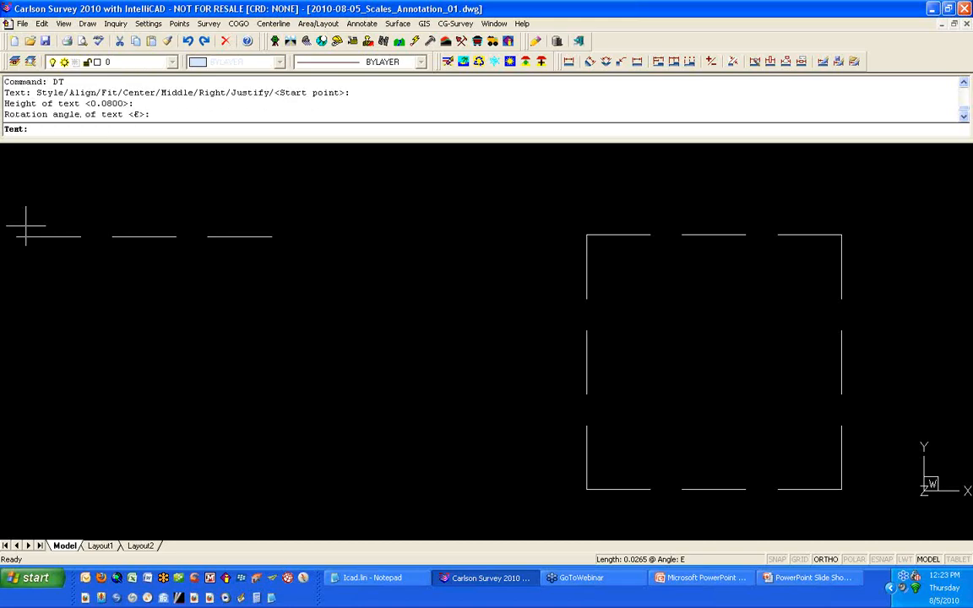
pyautogui.write('THIS TEXT ')
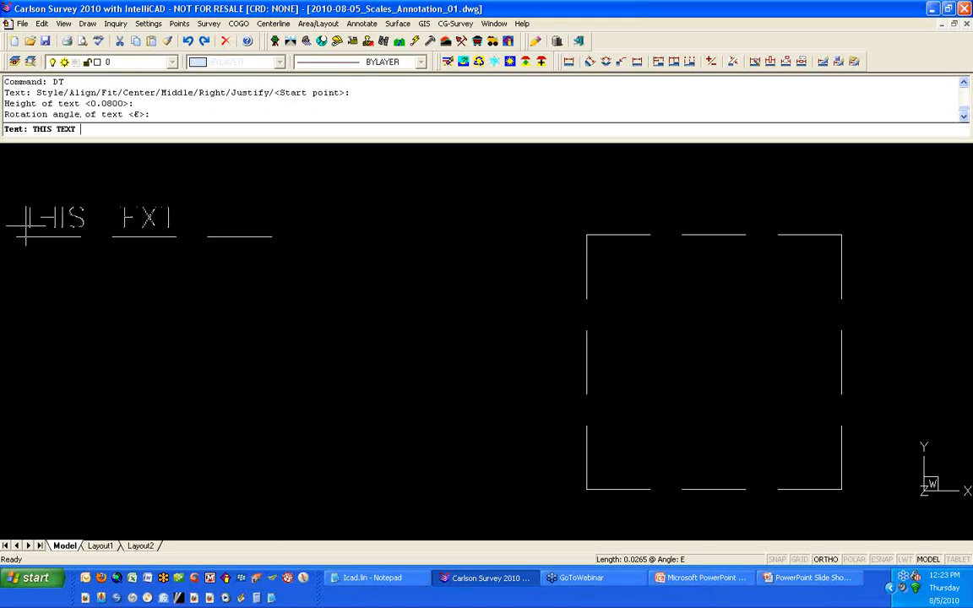
pyautogui.write('IS 0.08 HIGH')
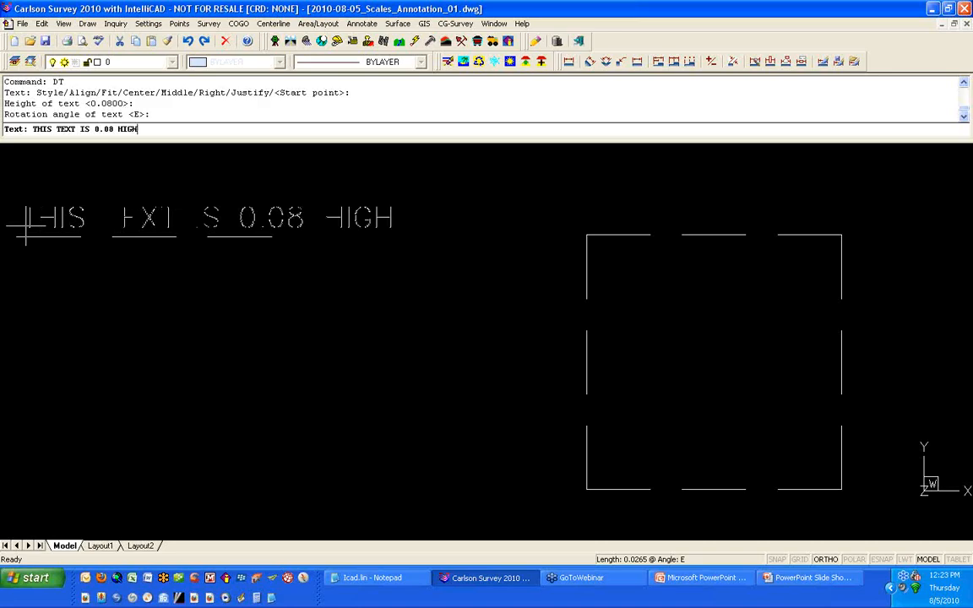
pyautogui.press('Return')
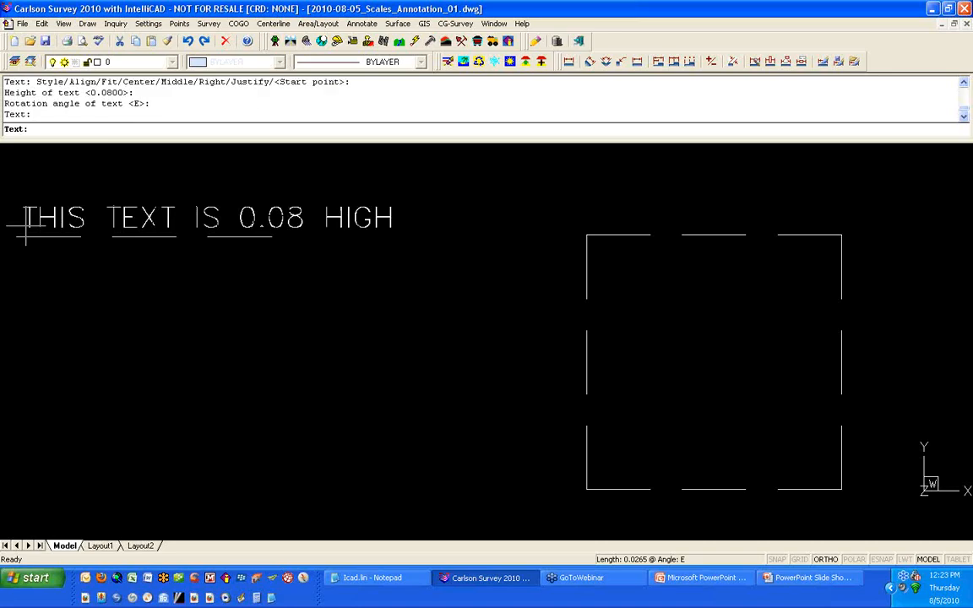
pyautogui.press('Return')
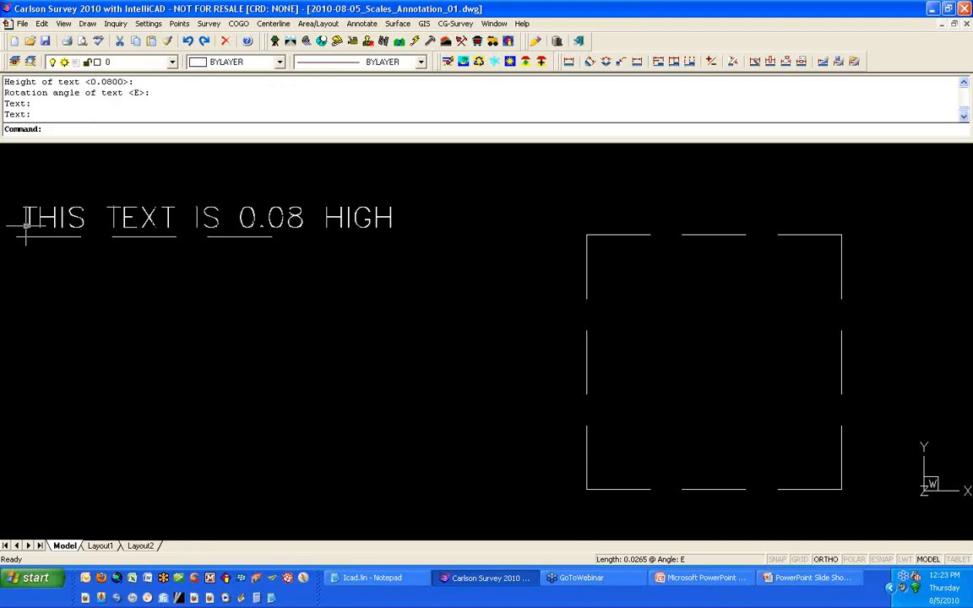
# Step: Measure the length of a dash and of a gap in the dashed line under the text
pyautogui.scroll(4, 98, 229)
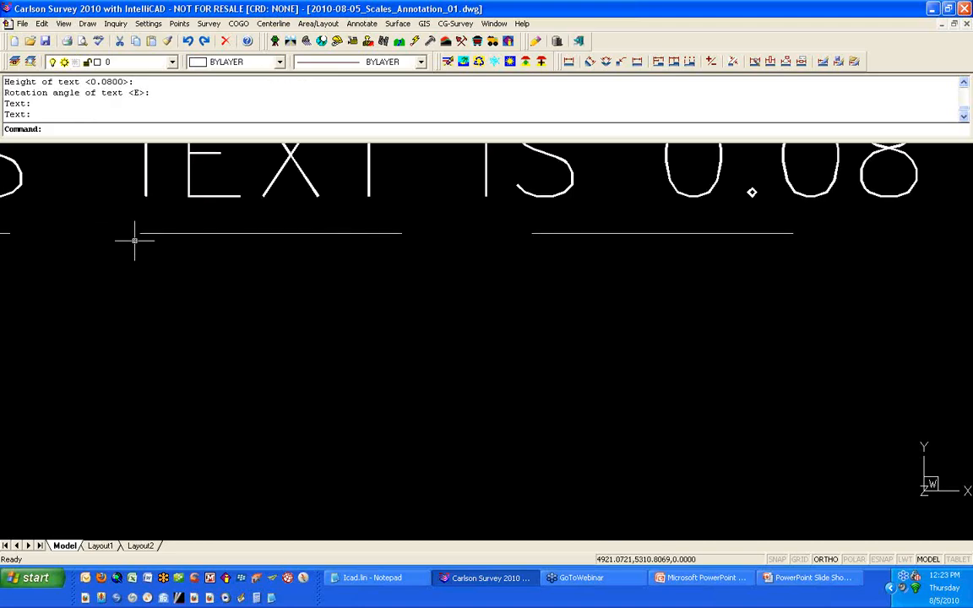
pyautogui.scroll(-4, 139, 240)
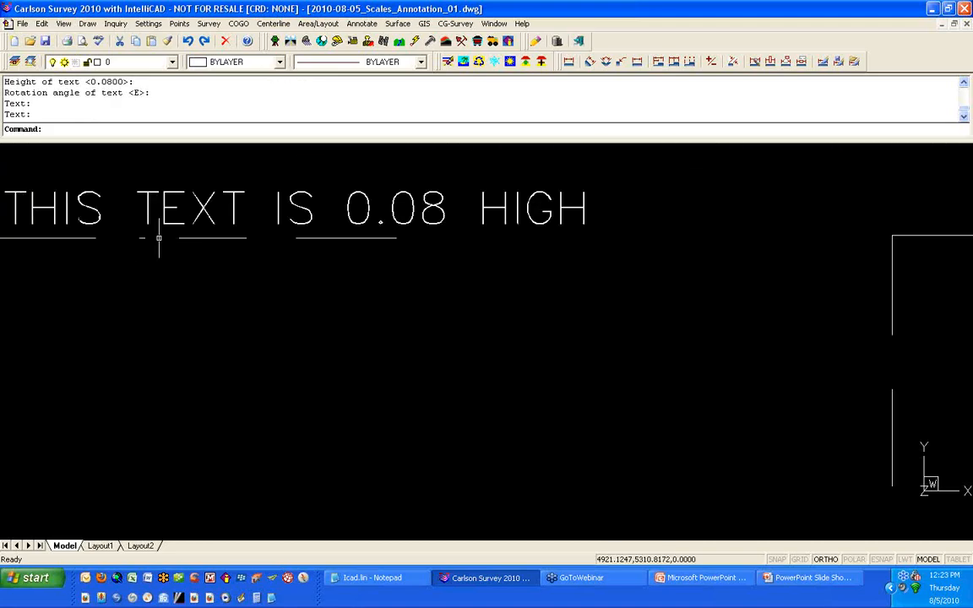
pyautogui.click(159, 238)
pyautogui.moveTo(200, 304)
pyautogui.mouseDown(button='middle')
pyautogui.moveTo(306, 311)
pyautogui.moveTo(353, 285)
pyautogui.mouseUp(button='middle')
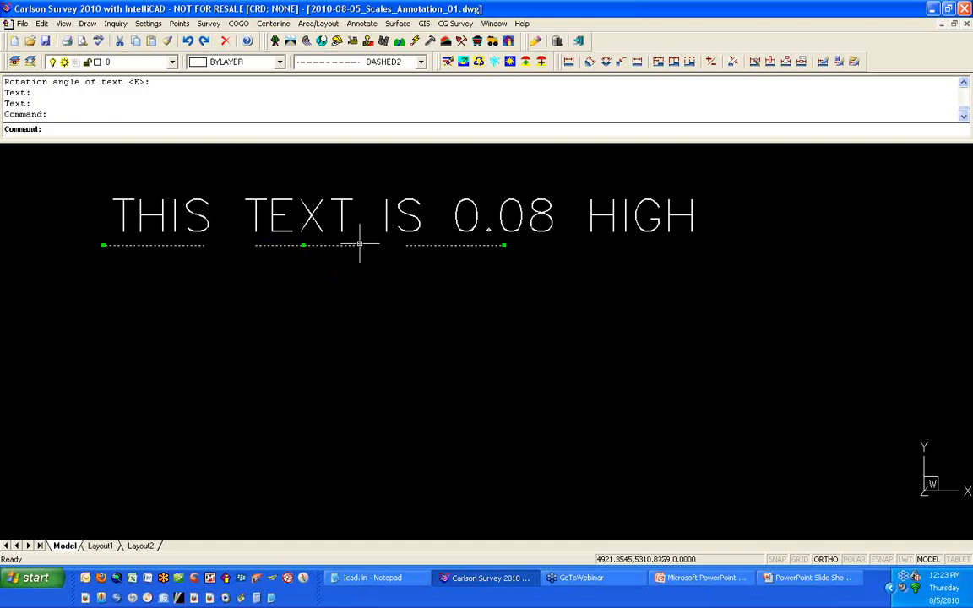
pyautogui.press('Escape')
pyautogui.press('Escape')
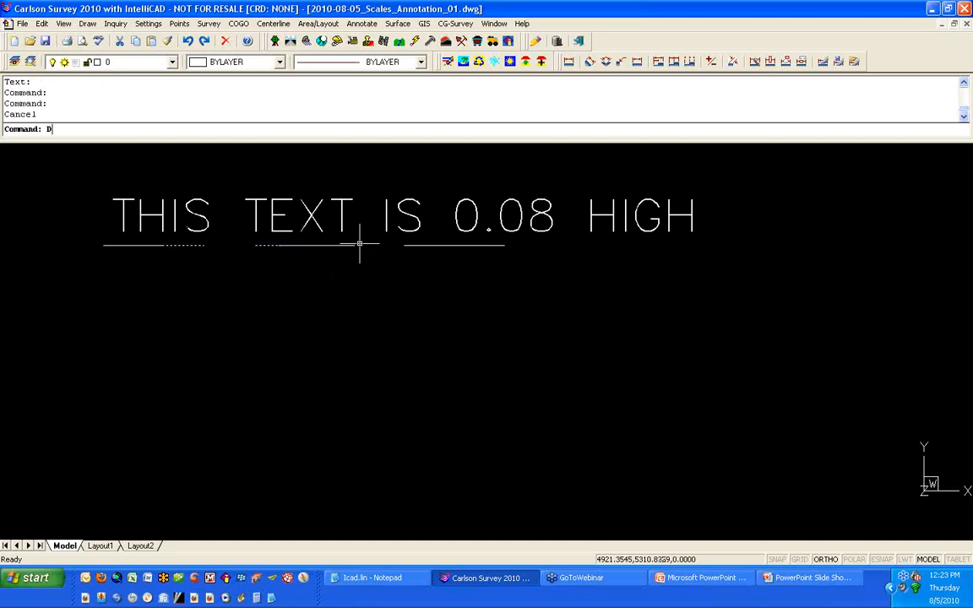
pyautogui.write('D')
pyautogui.press('Return')
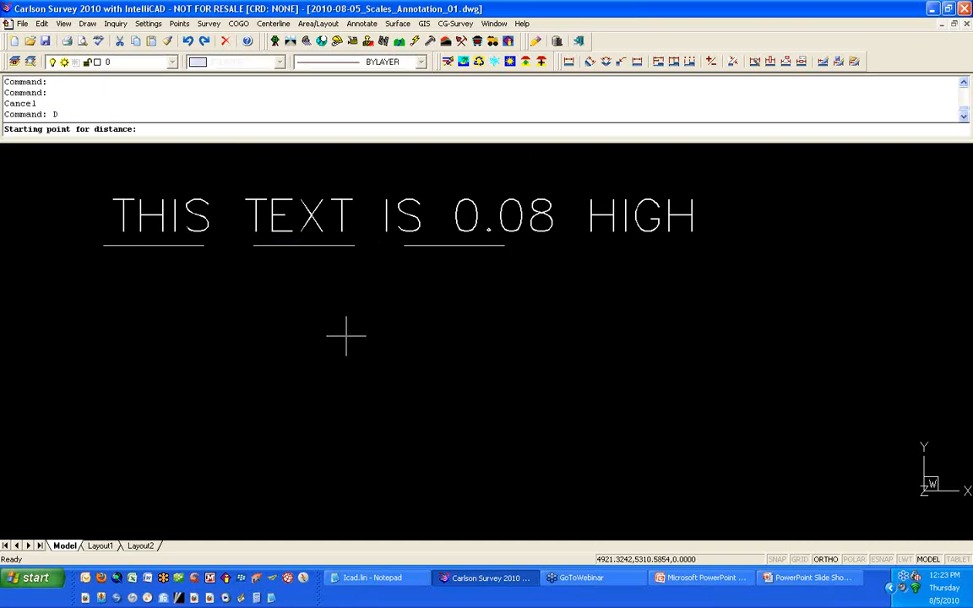
pyautogui.click(253, 246)
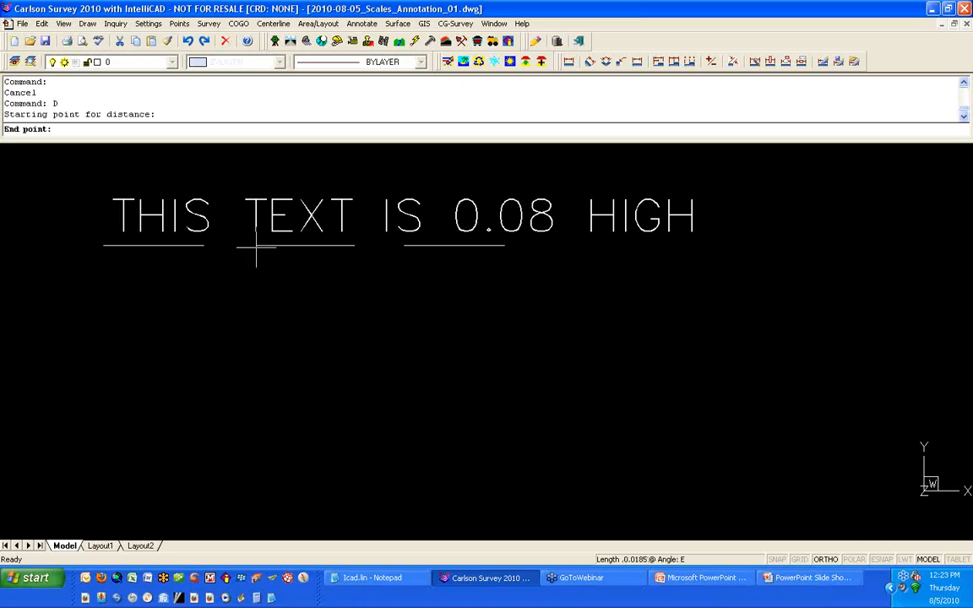
pyautogui.click(355, 246)
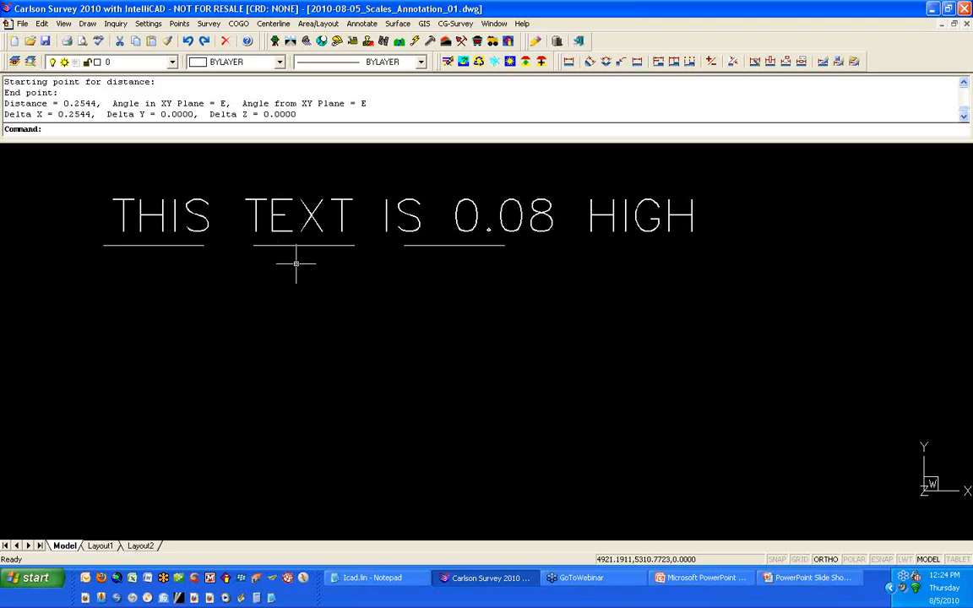
pyautogui.press('Return')
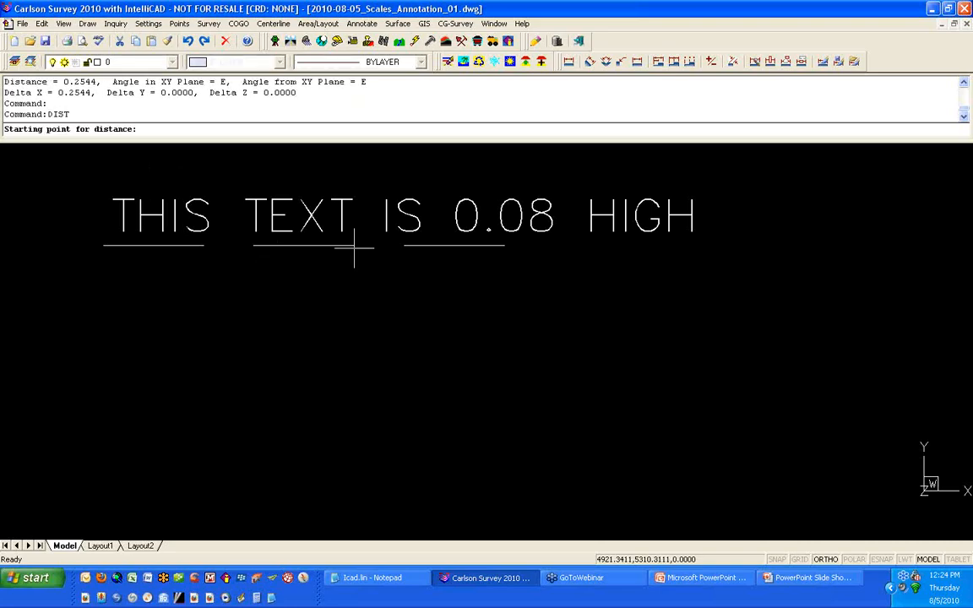
pyautogui.click(353, 245)
pyautogui.click(404, 247)
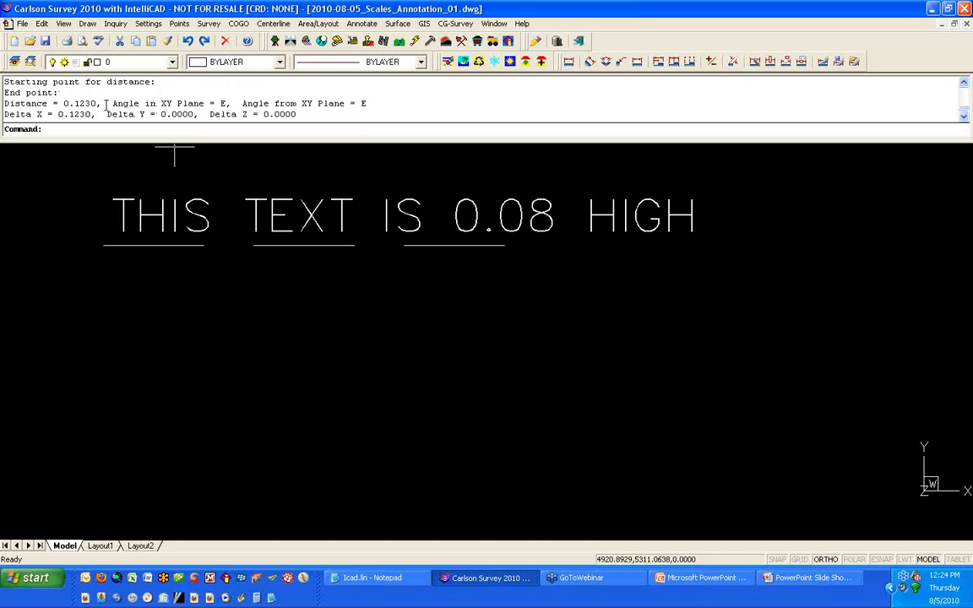
# Step: Add a linear dimension across the top edge of the dashed square, placed above it
pyautogui.scroll(-3, 146, 235)
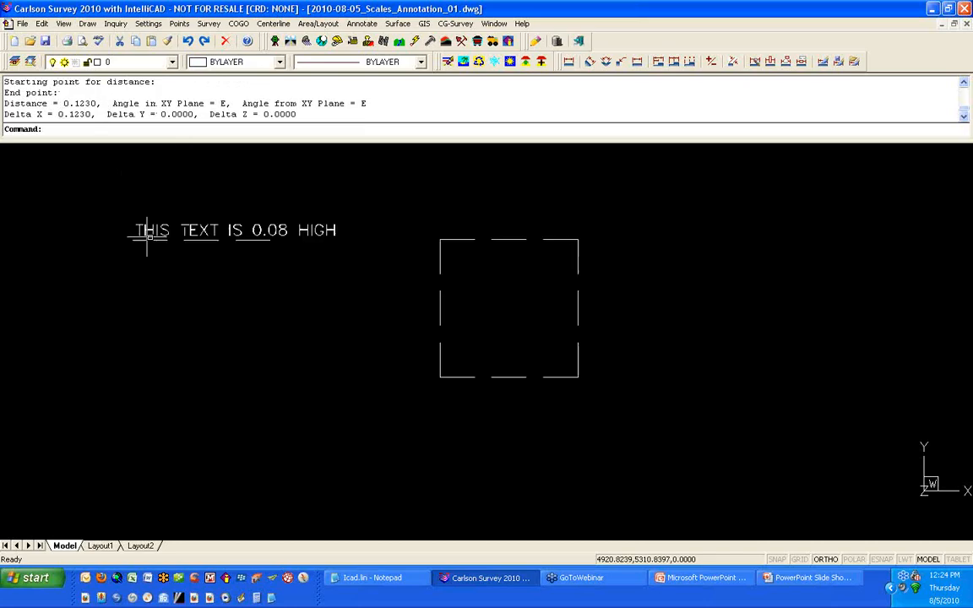
pyautogui.click(568, 62)
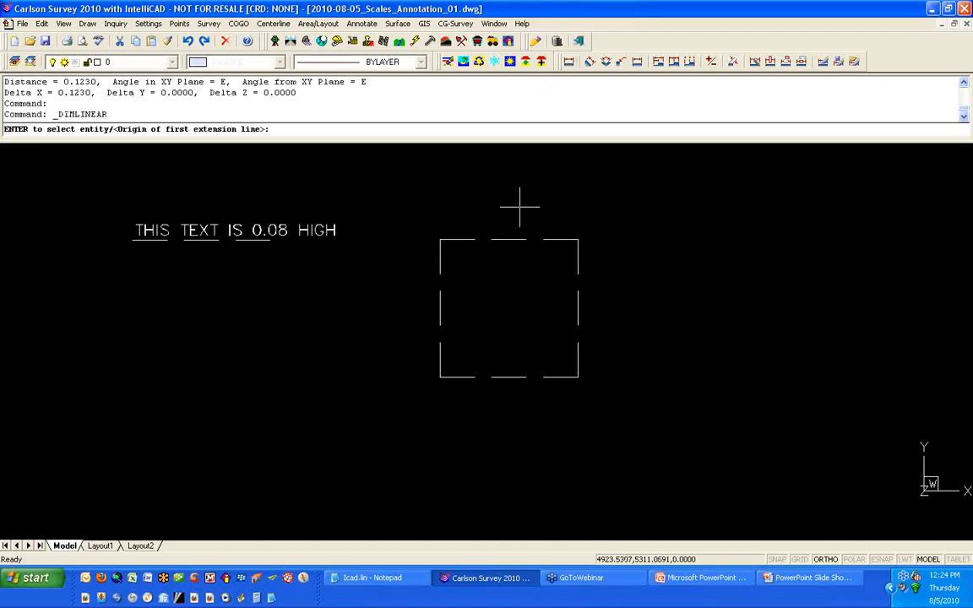
pyautogui.click(518, 240)
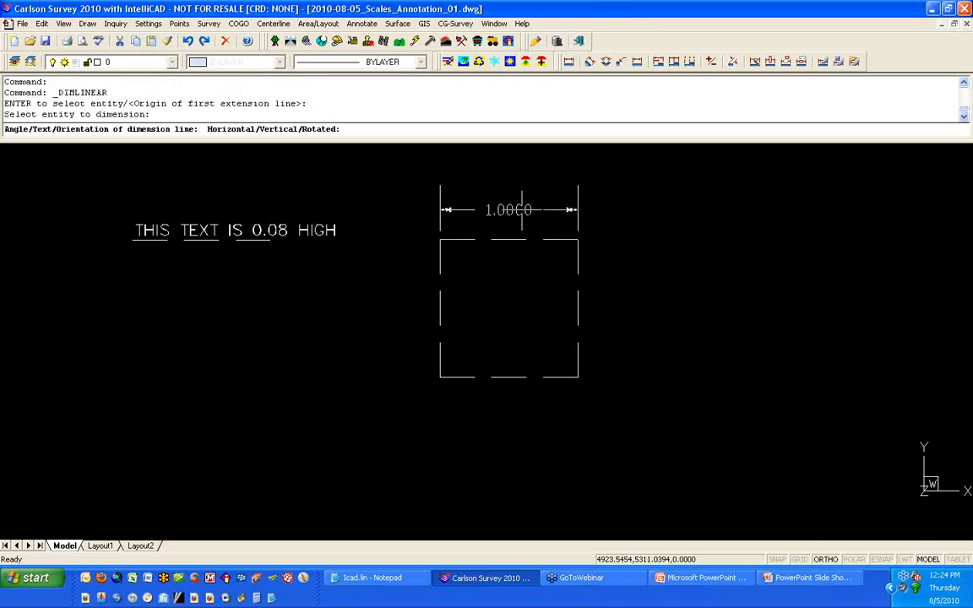
pyautogui.click(513, 209)
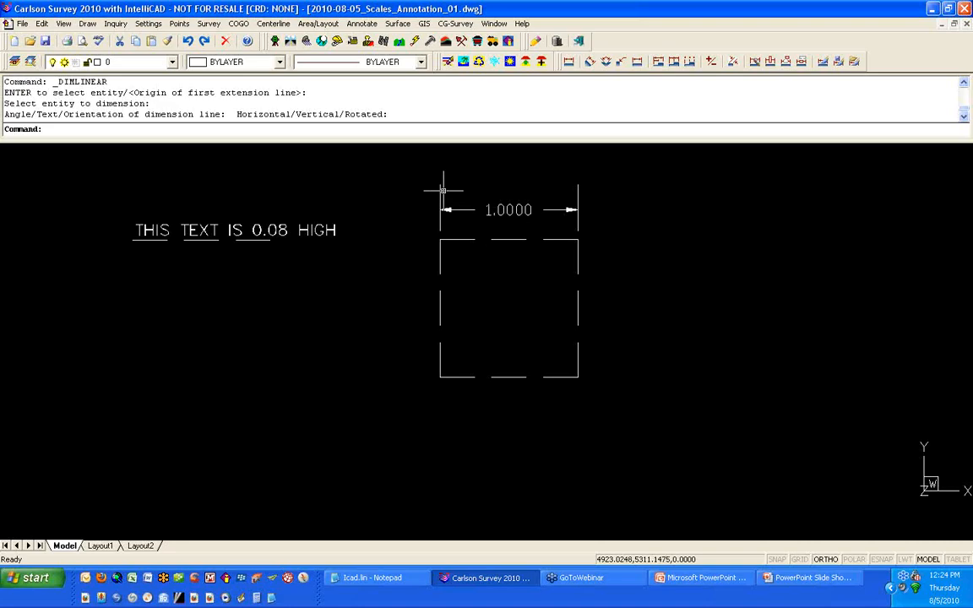
# Step: Measure how far the dimension's extension line extends past the dimension line
pyautogui.scroll(2, 440, 190)
pyautogui.scroll(2, 446, 204)
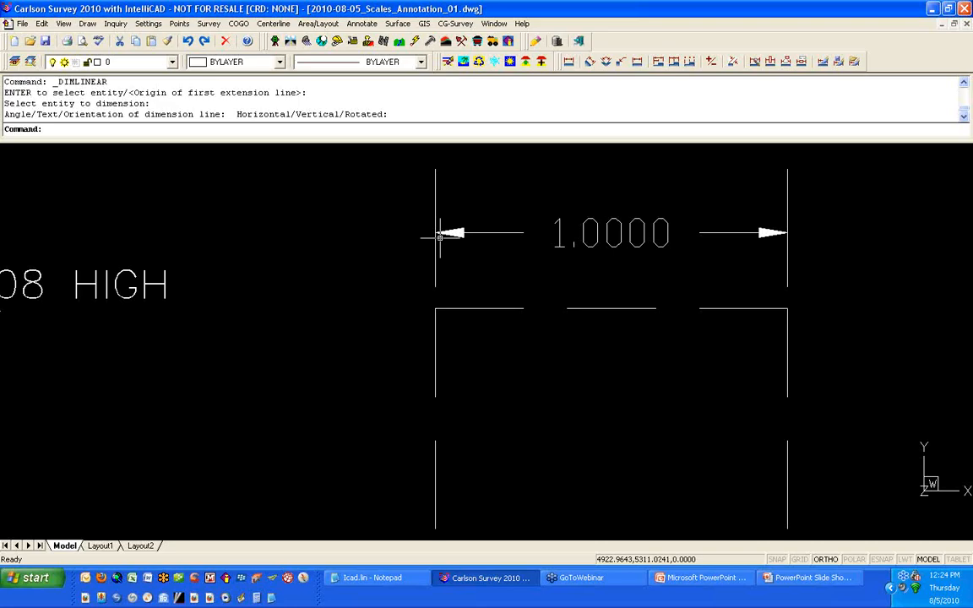
pyautogui.write('D')
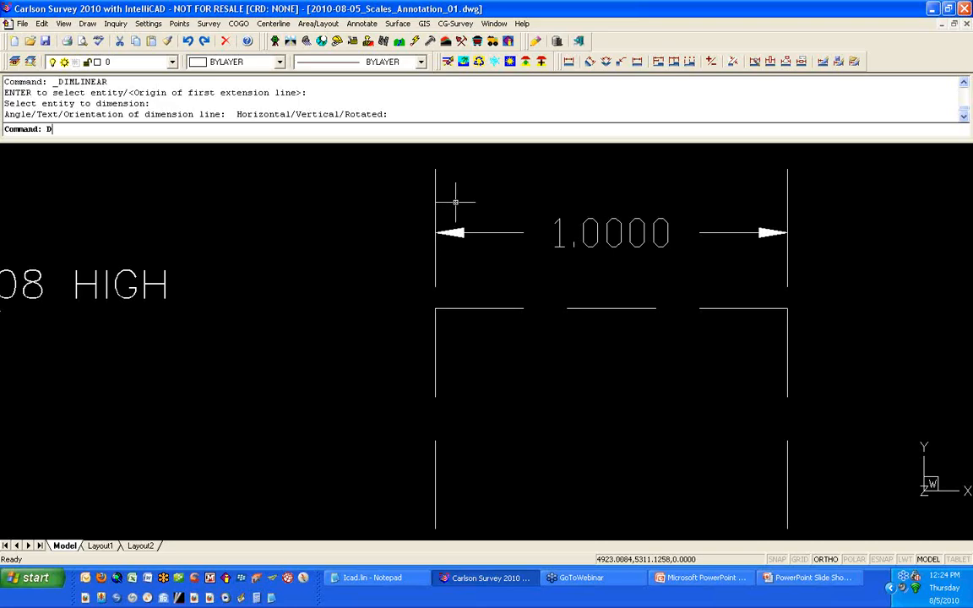
pyautogui.press('Return')
pyautogui.keyDown('shift'); pyautogui.rightClick(456, 206); pyautogui.keyUp('shift')
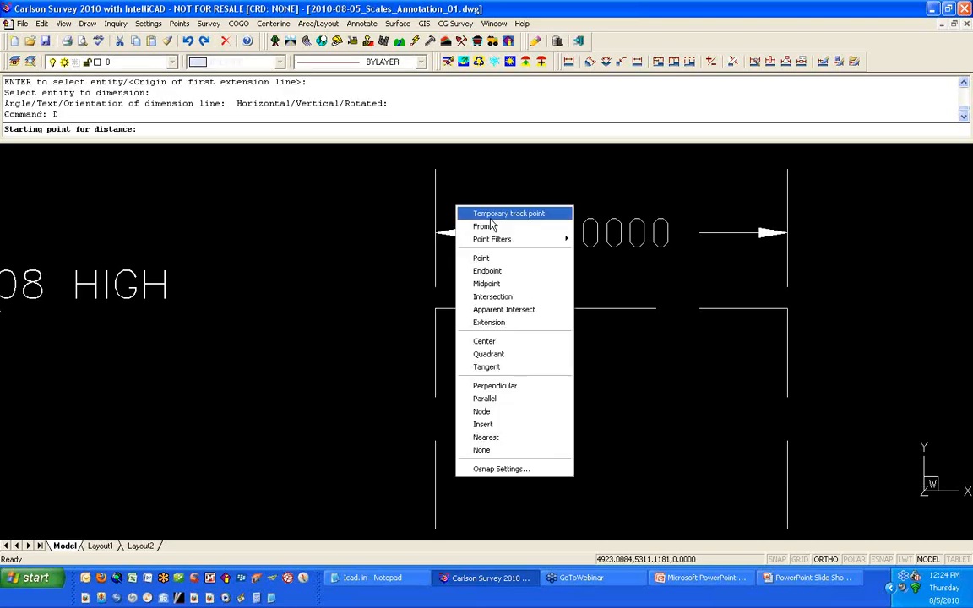
pyautogui.click(494, 271)
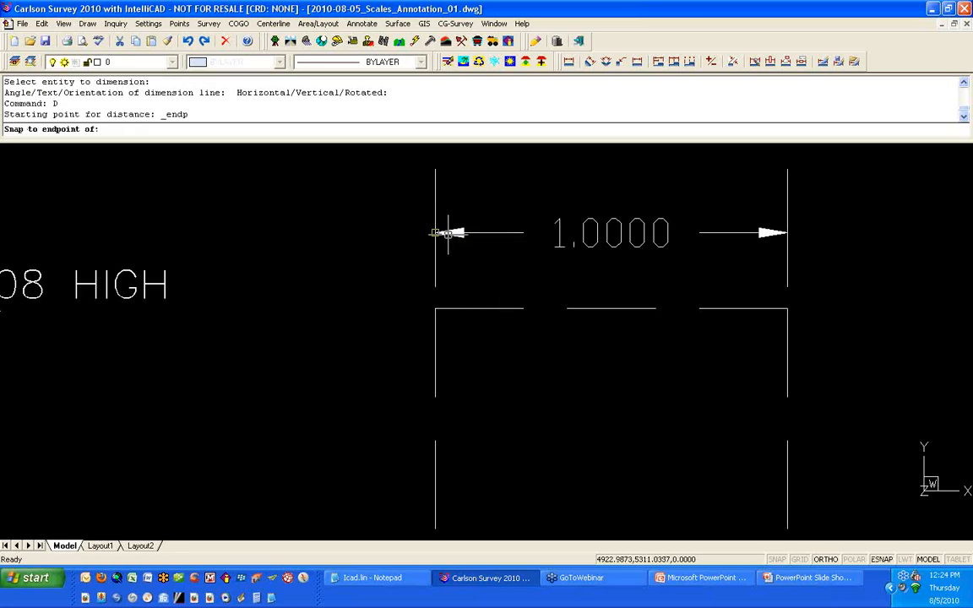
pyautogui.click(448, 233)
pyautogui.keyDown('shift'); pyautogui.rightClick(471, 193); pyautogui.keyUp('shift')
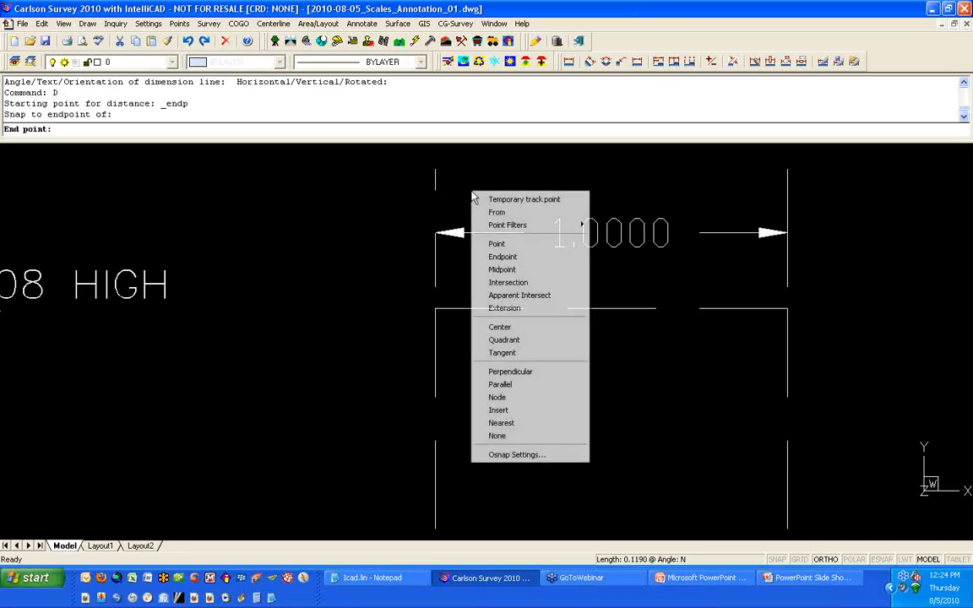
pyautogui.click(502, 258)
pyautogui.click(438, 174)
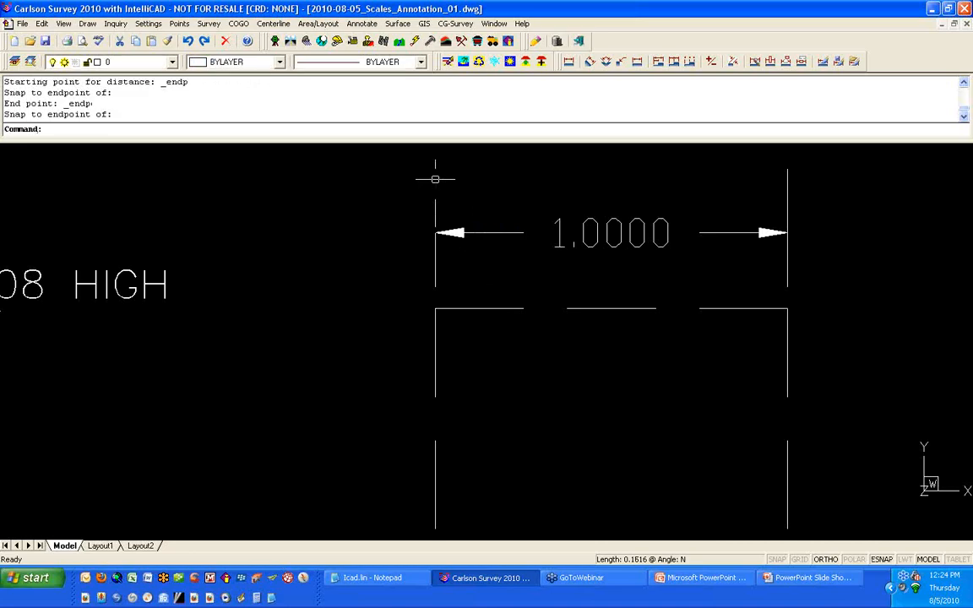
pyautogui.moveTo(101, 103); pyautogui.dragTo(61, 103)
pyautogui.click(150, 105)
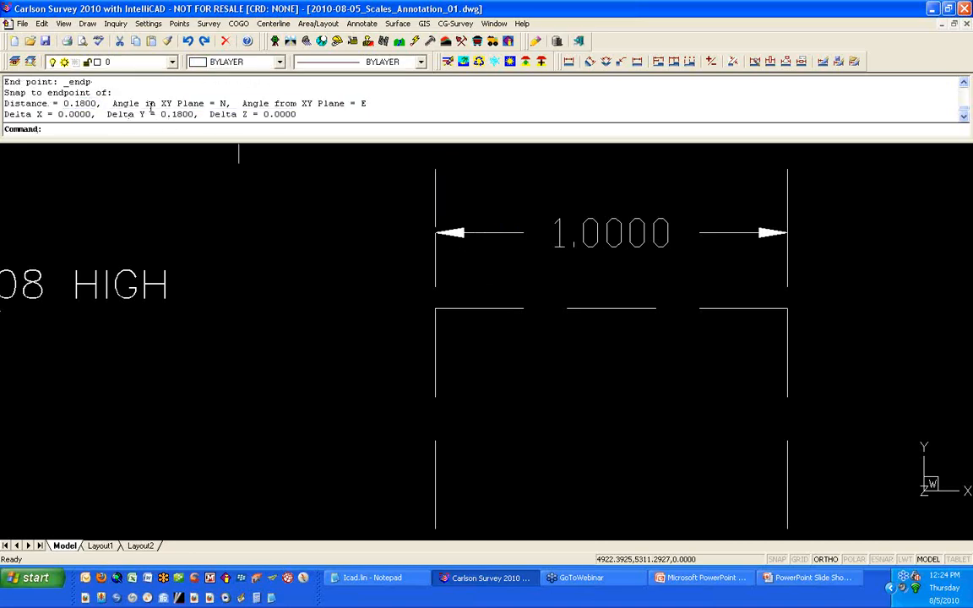
# Step: Measure the gap between the square's top-left corner and the start of the extension line
pyautogui.write('dist')
pyautogui.press('Return')
pyautogui.keyDown('shift'); pyautogui.rightClick(509, 272); pyautogui.keyUp('shift')
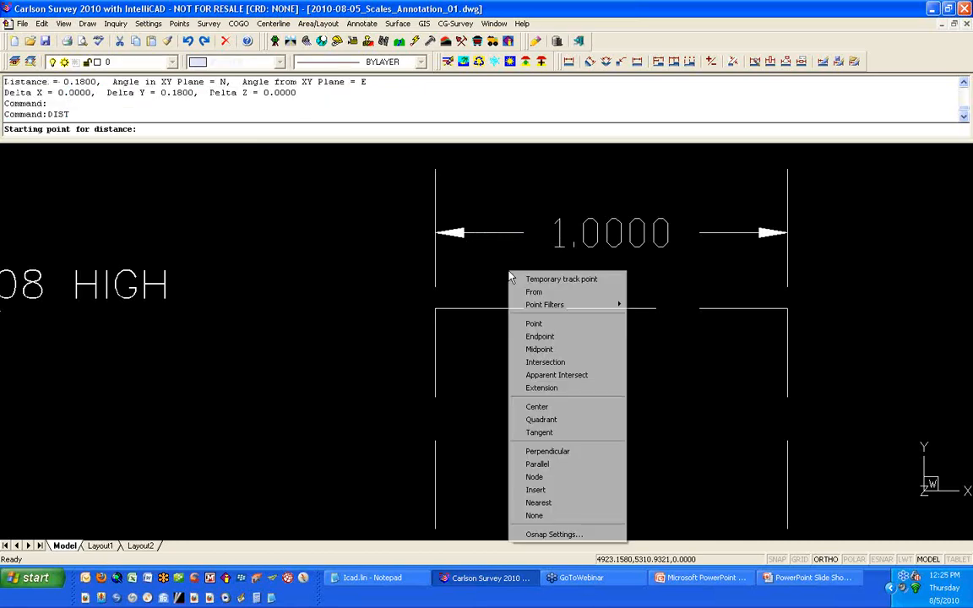
pyautogui.click(538, 337)
pyautogui.click(436, 307)
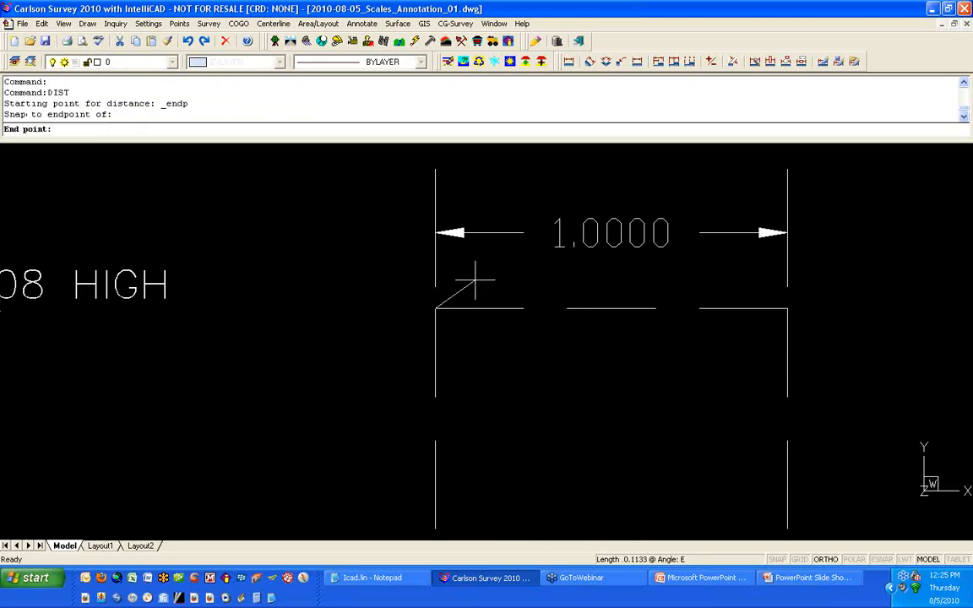
pyautogui.keyDown('shift'); pyautogui.rightClick(475, 277); pyautogui.keyUp('shift')
pyautogui.click(505, 343)
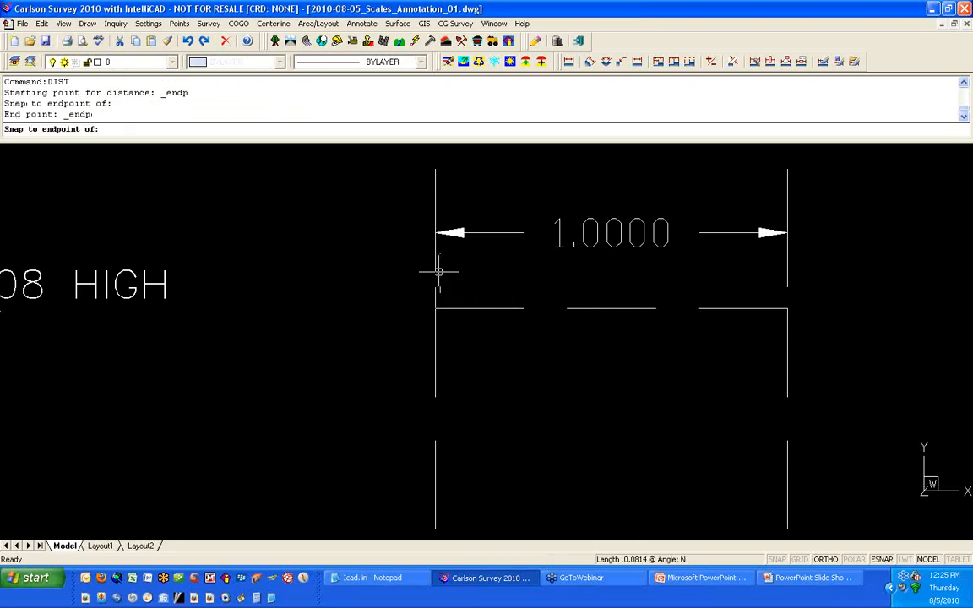
pyautogui.click(438, 270)
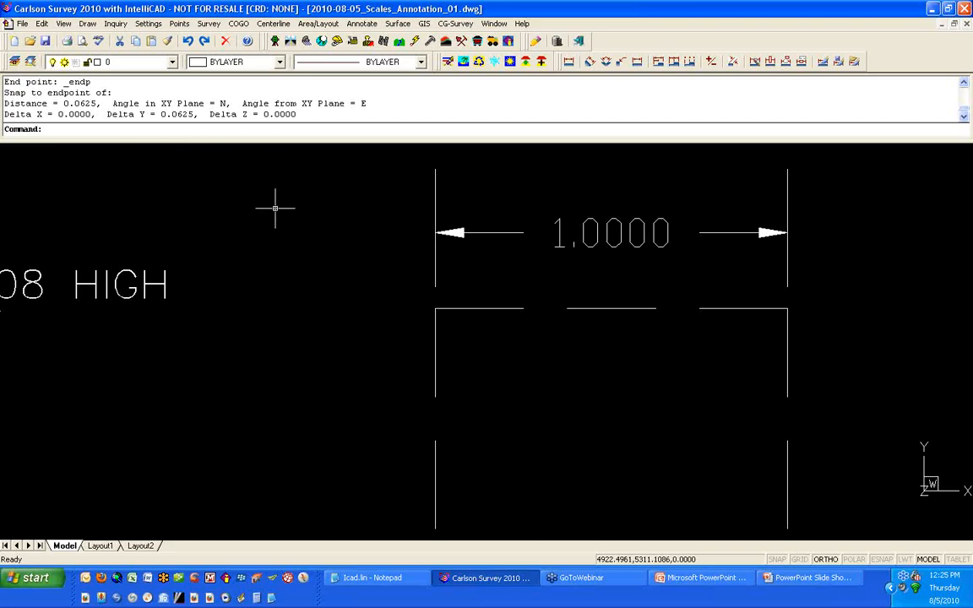
# Step: Set the dimension decimal places to 2 and the extension past dimension lines to 0.1 in Dimension Settings
pyautogui.write('DDIM')
pyautogui.press('Return')
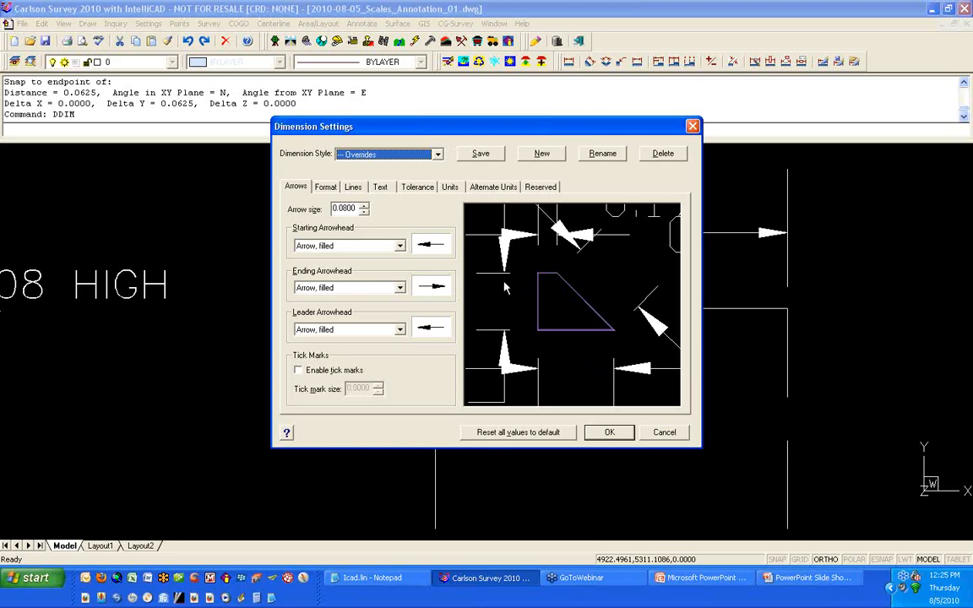
pyautogui.click(450, 188)
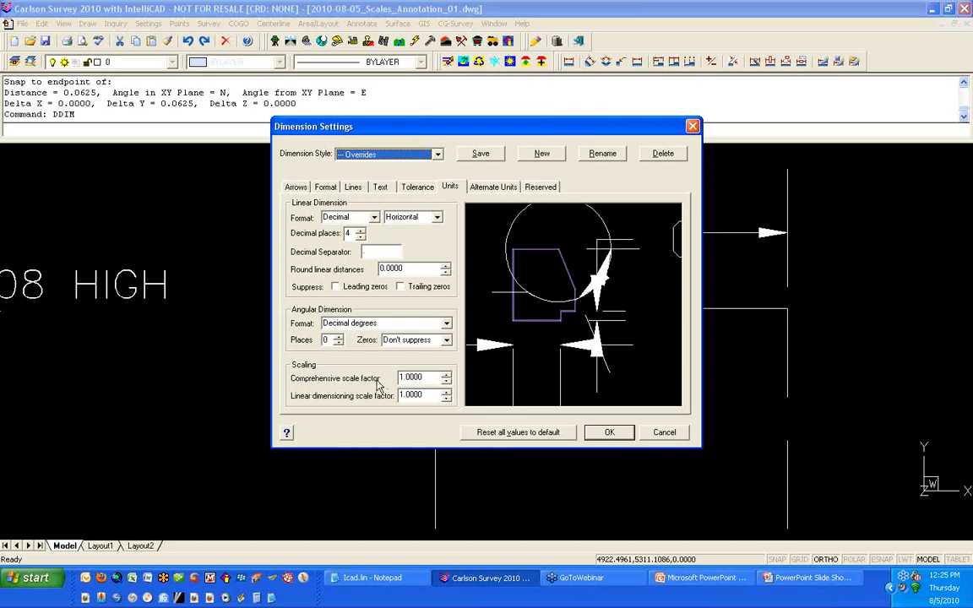
pyautogui.click(420, 378)
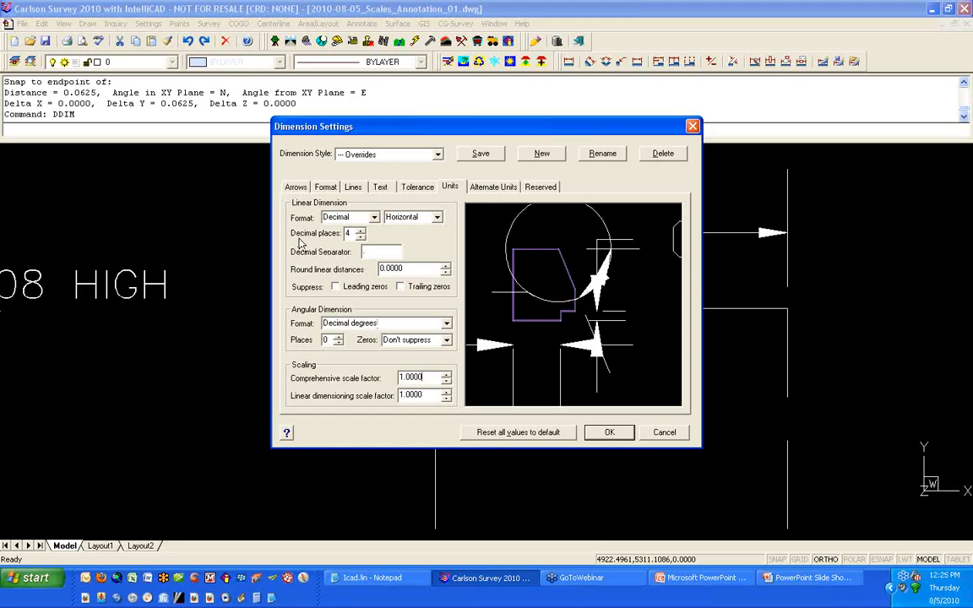
pyautogui.click(362, 237)
pyautogui.click(361, 238)
pyautogui.click(353, 187)
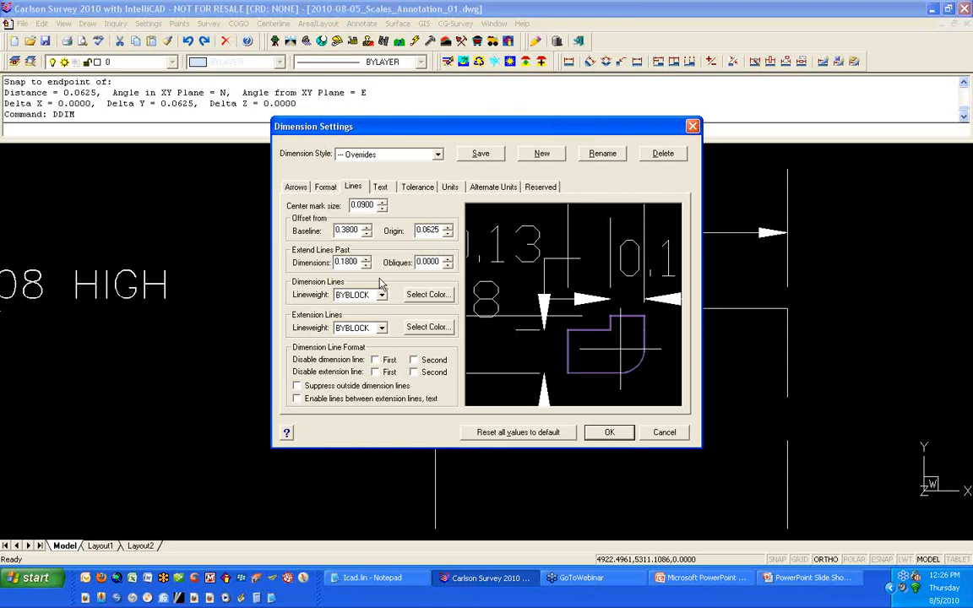
pyautogui.moveTo(359, 262); pyautogui.dragTo(322, 237)
pyautogui.write('0.1')
pyautogui.click(599, 435)
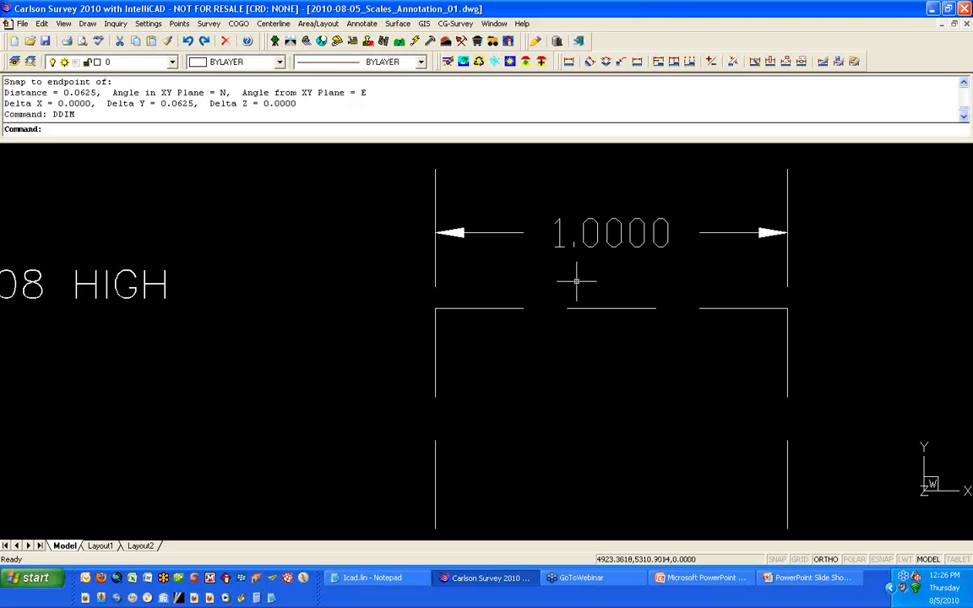
# Step: Apply the current dimension style to the 1.0000 dimension above the square
pyautogui.click(824, 71)
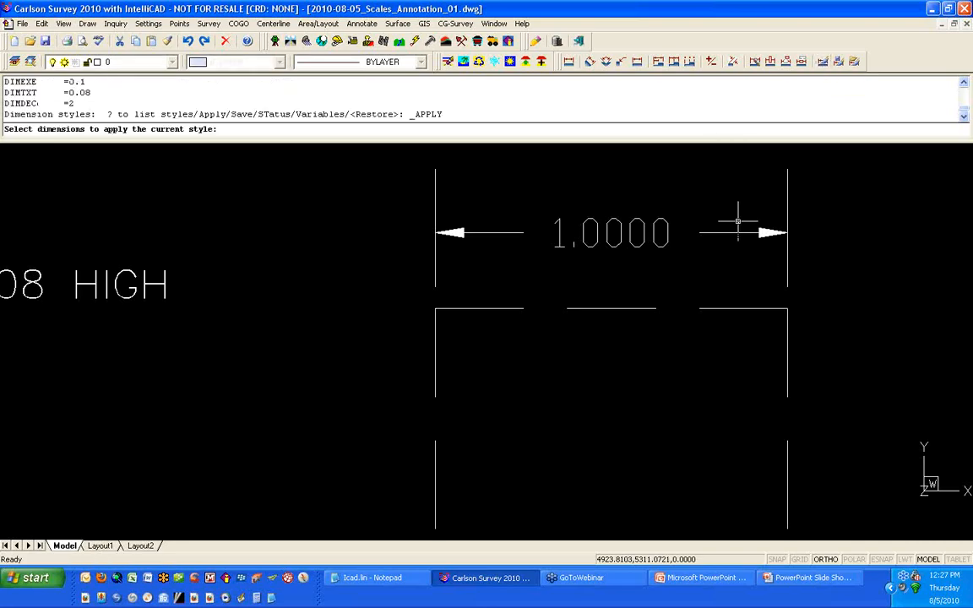
pyautogui.click(738, 232)
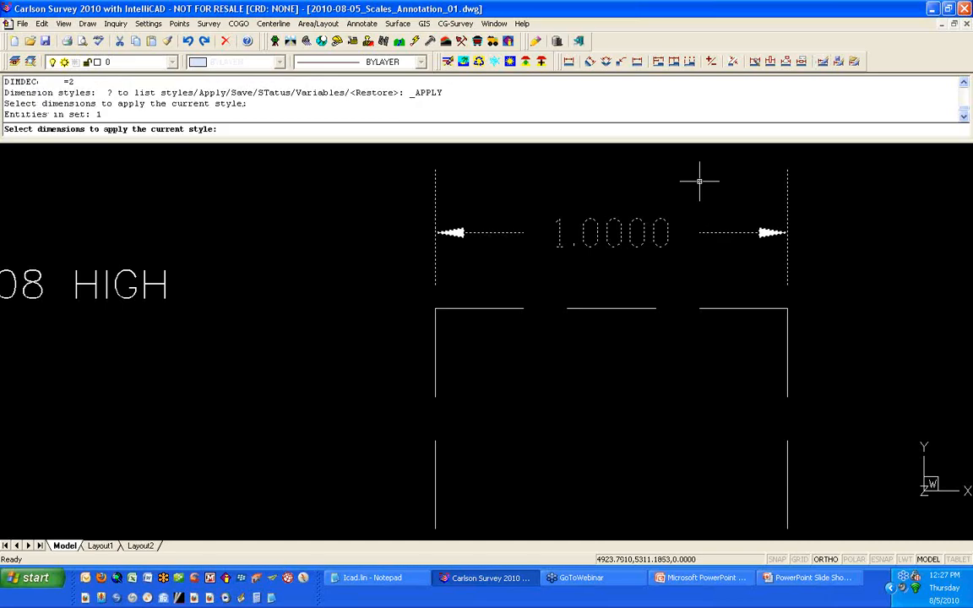
pyautogui.press('Return')
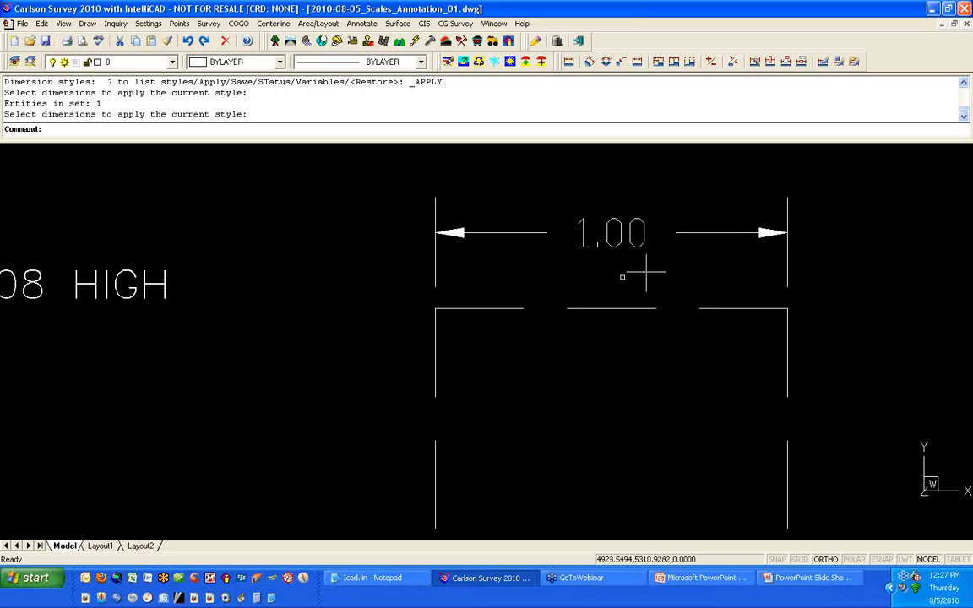
# Step: Measure the length of the horizontal line to the left of the large square
pyautogui.scroll(-1, 602, 281)
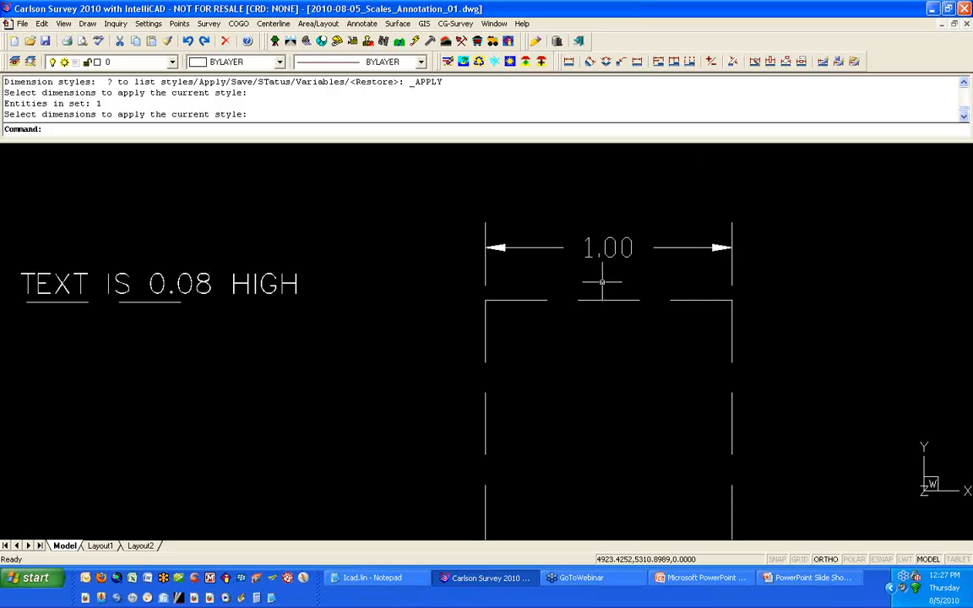
pyautogui.scroll(-2, 603, 281)
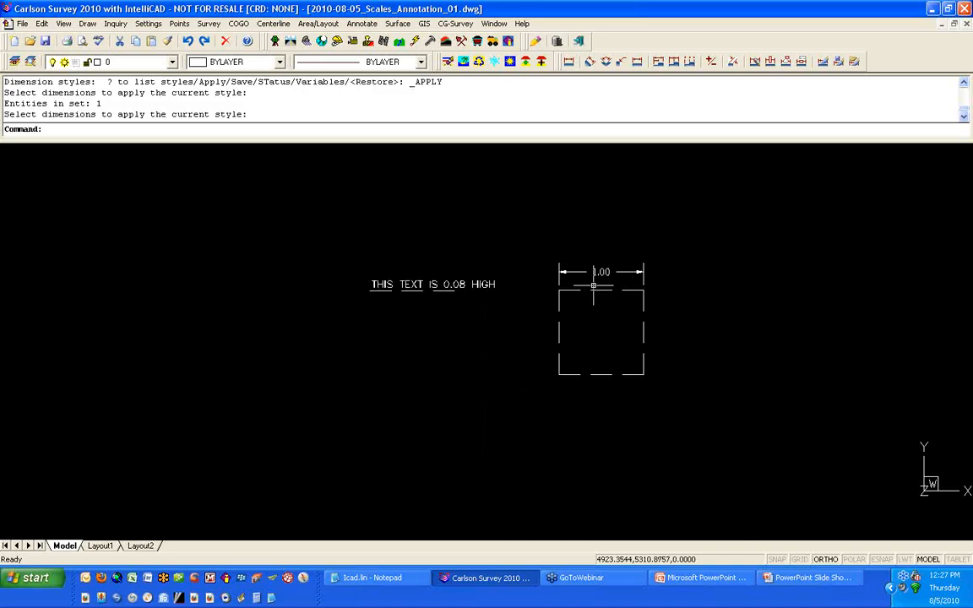
pyautogui.scroll(-2, 594, 286)
pyautogui.scroll(-2, 624, 282)
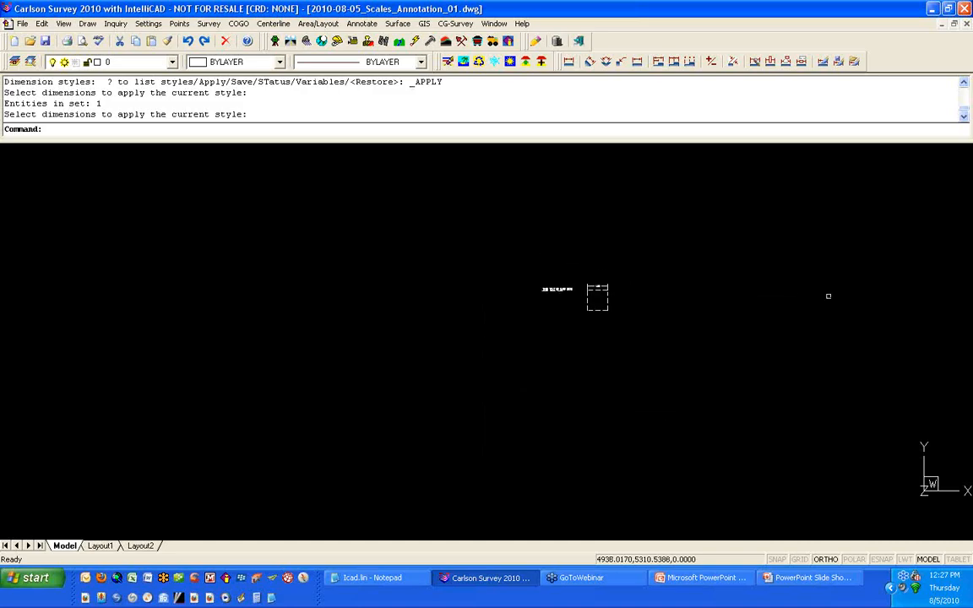
pyautogui.moveTo(827, 296); pyautogui.dragTo(240, 248, button='middle')
pyautogui.moveTo(773, 265); pyautogui.dragTo(256, 269, button='middle')
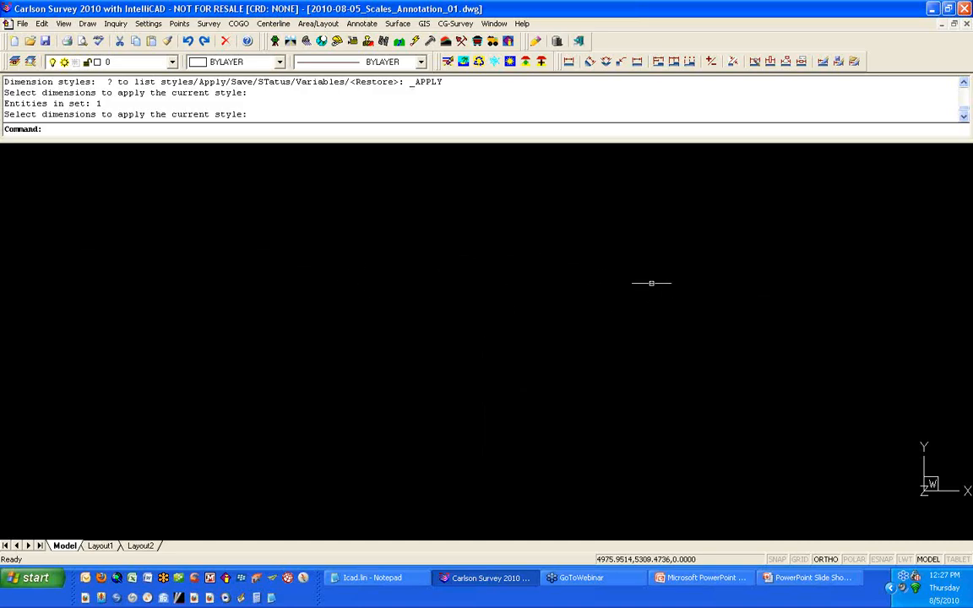
pyautogui.scroll(-2, 653, 283)
pyautogui.scroll(-2, 799, 288)
pyautogui.moveTo(800, 287); pyautogui.dragTo(407, 277, button='middle')
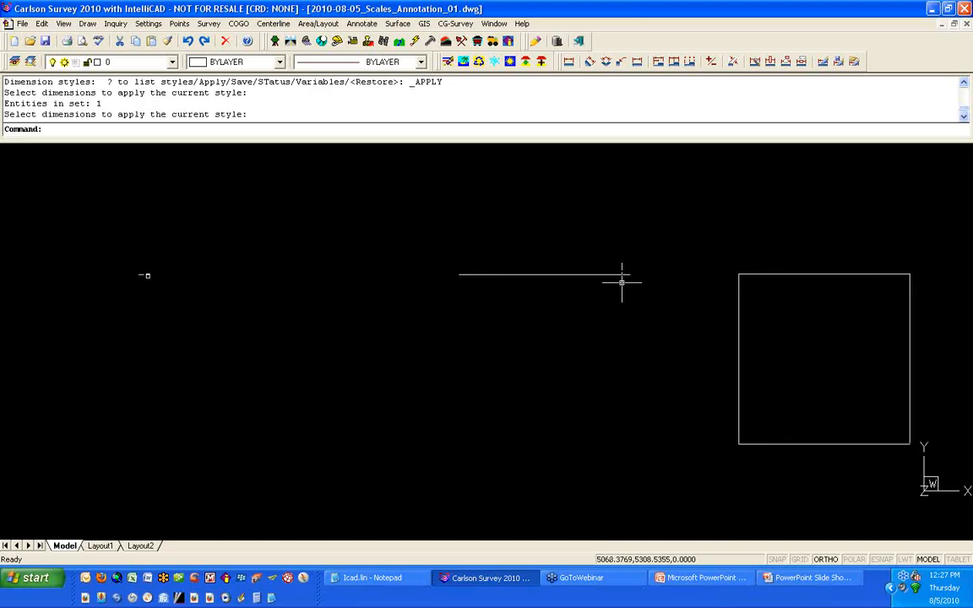
pyautogui.moveTo(623, 281); pyautogui.dragTo(417, 245, button='middle')
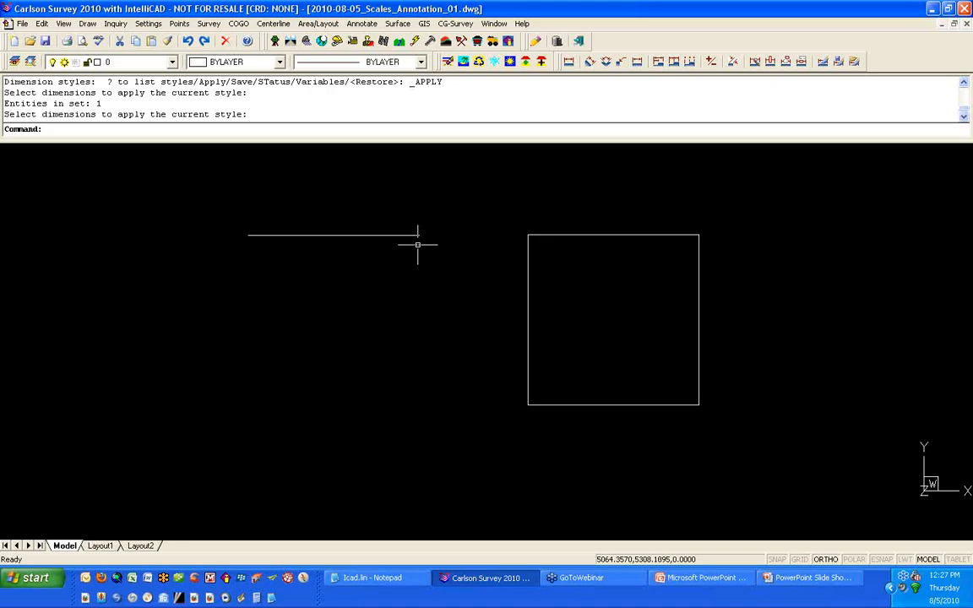
pyautogui.write('D')
pyautogui.press('Return')
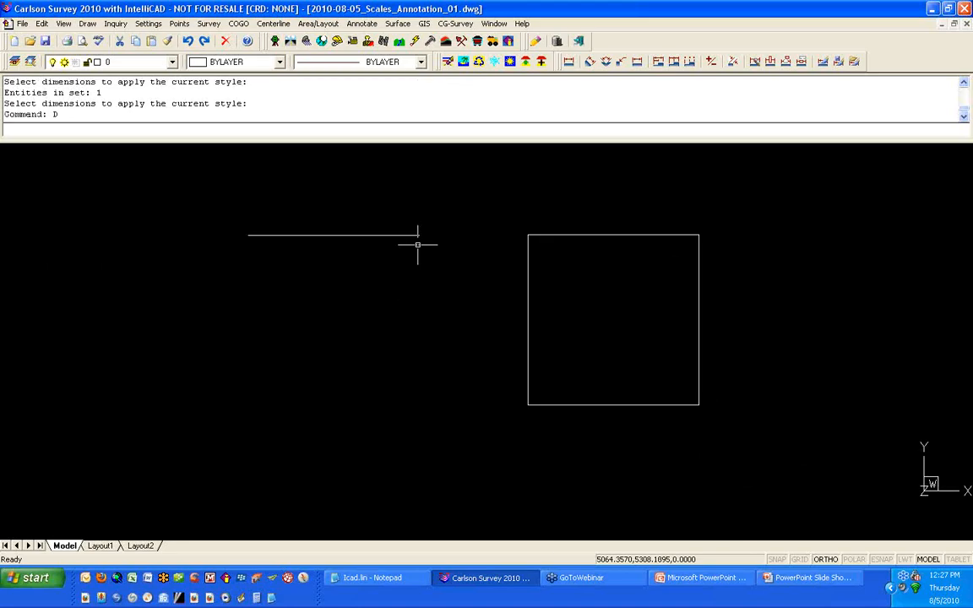
pyautogui.keyDown('shift'); pyautogui.rightClick(342, 203); pyautogui.keyUp('shift')
pyautogui.click(395, 268)
pyautogui.click(250, 235)
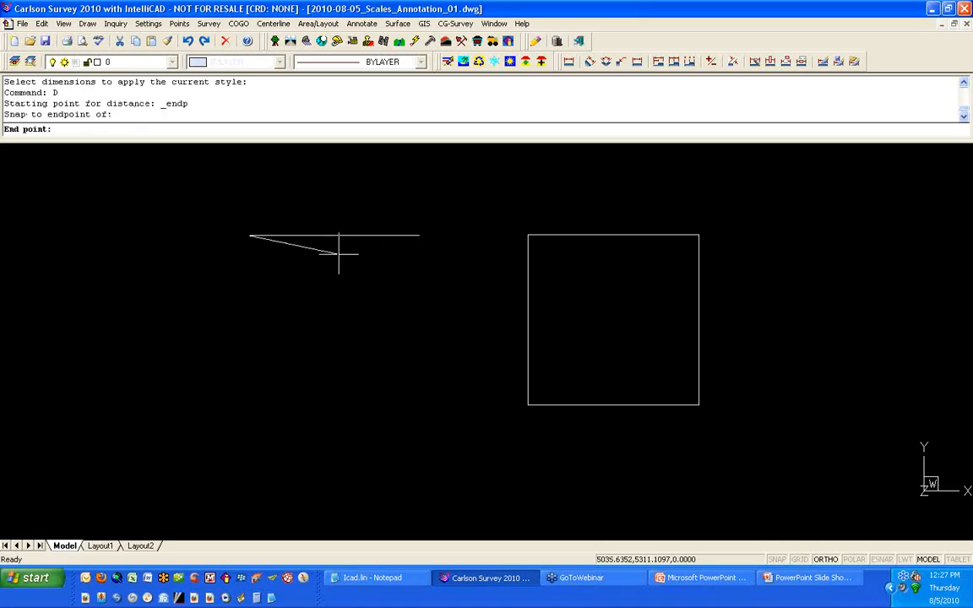
pyautogui.keyDown('shift'); pyautogui.rightClick(339, 252); pyautogui.keyUp('shift')
pyautogui.click(363, 322)
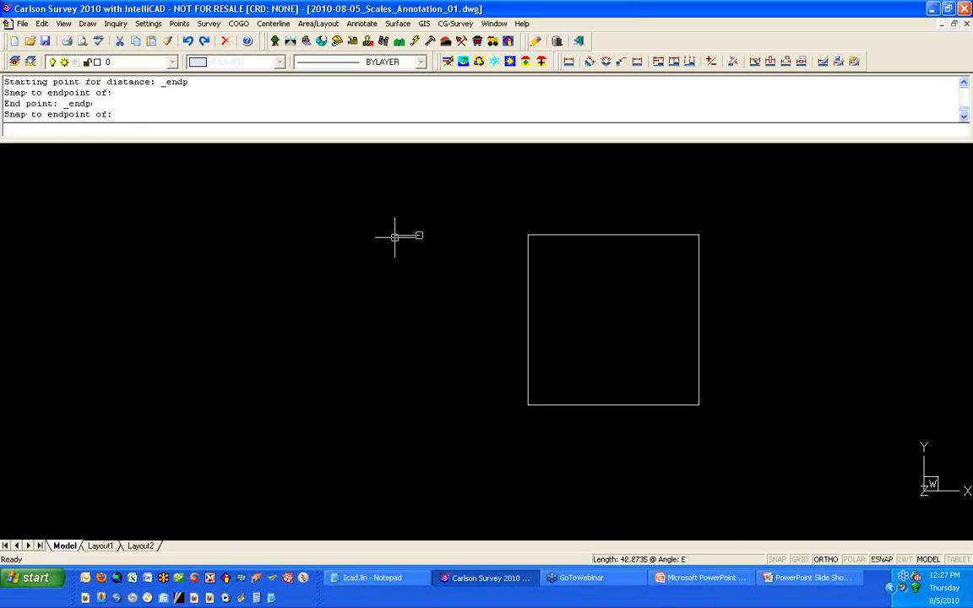
pyautogui.click(395, 237)
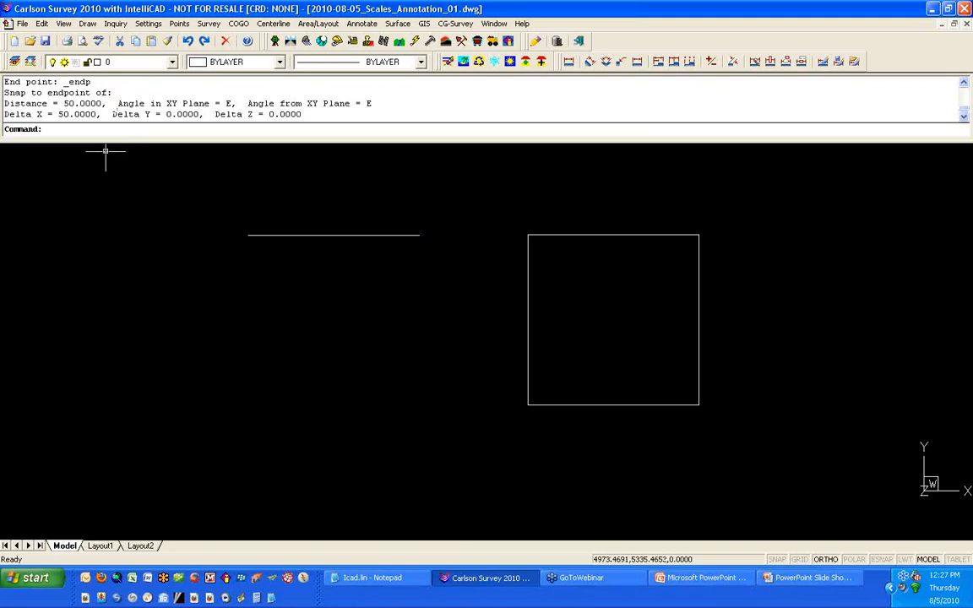
# Step: Place single-line text THIS TEXT IS ALSO .08 HIGH at height 0.08 just above the left end of the horizontal line
pyautogui.write('D')
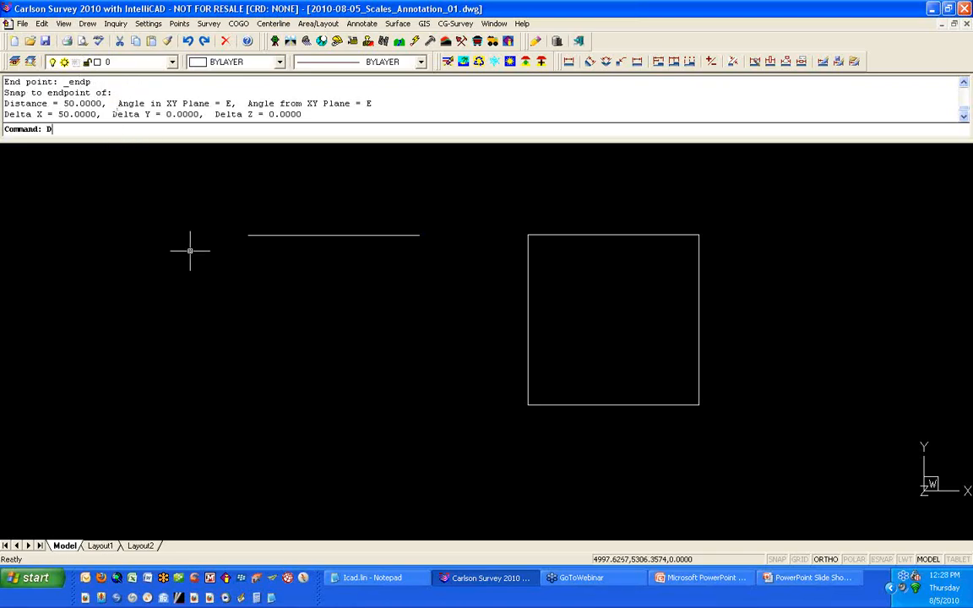
pyautogui.write('T')
pyautogui.press('Return')
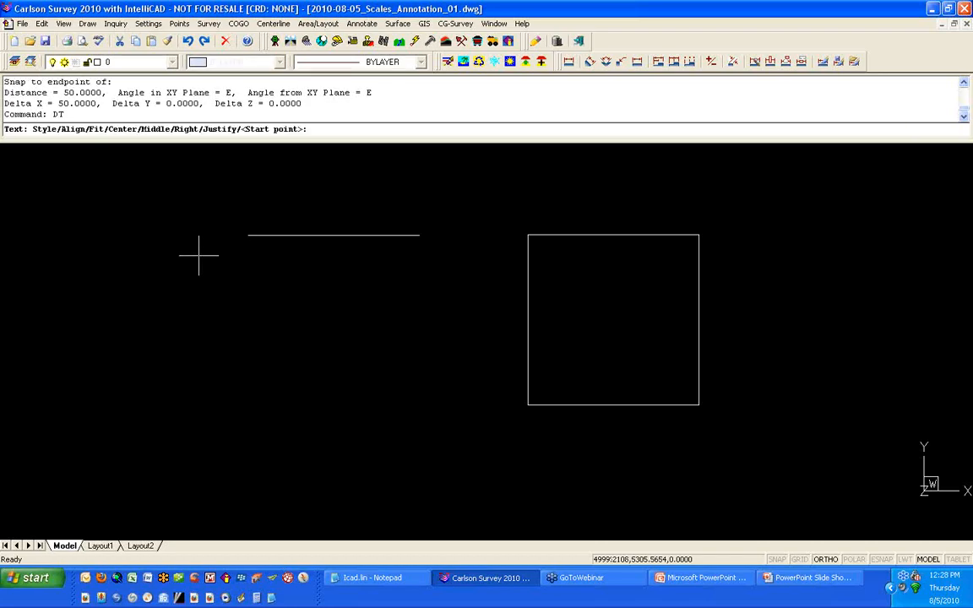
pyautogui.click(252, 228)
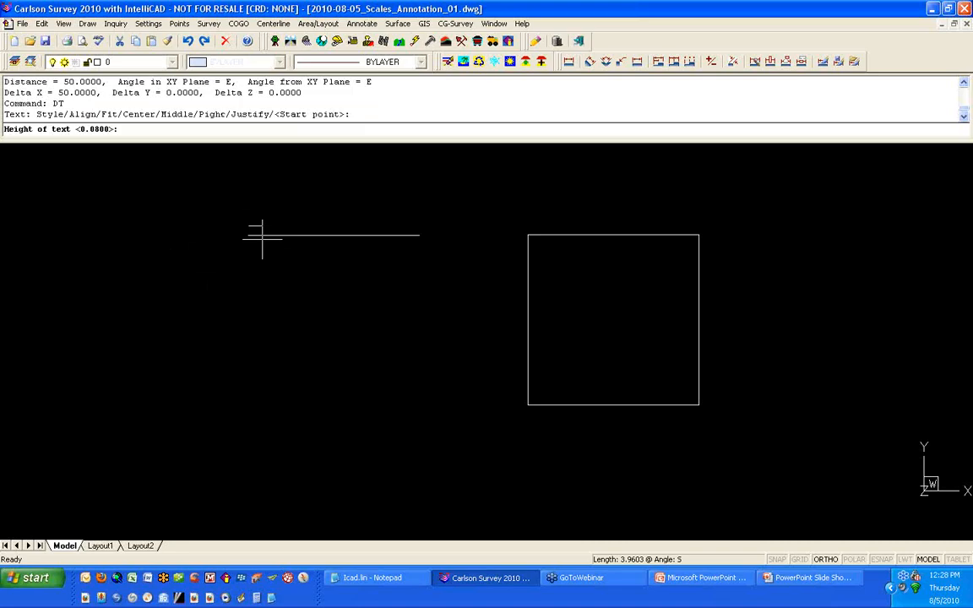
pyautogui.press('Return')
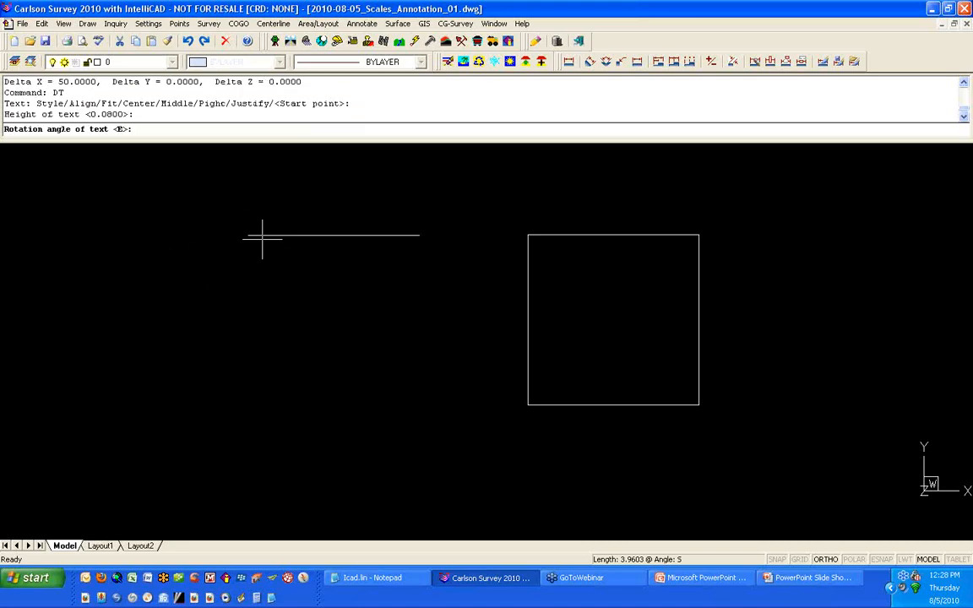
pyautogui.press('Return')
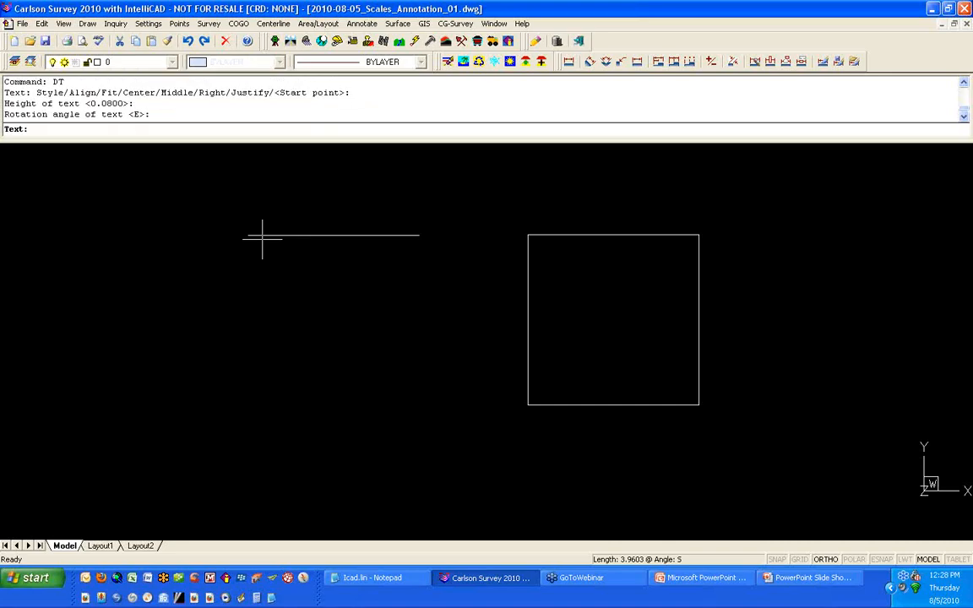
pyautogui.write('THIS TEXT IS ALSO .08 HIGH')
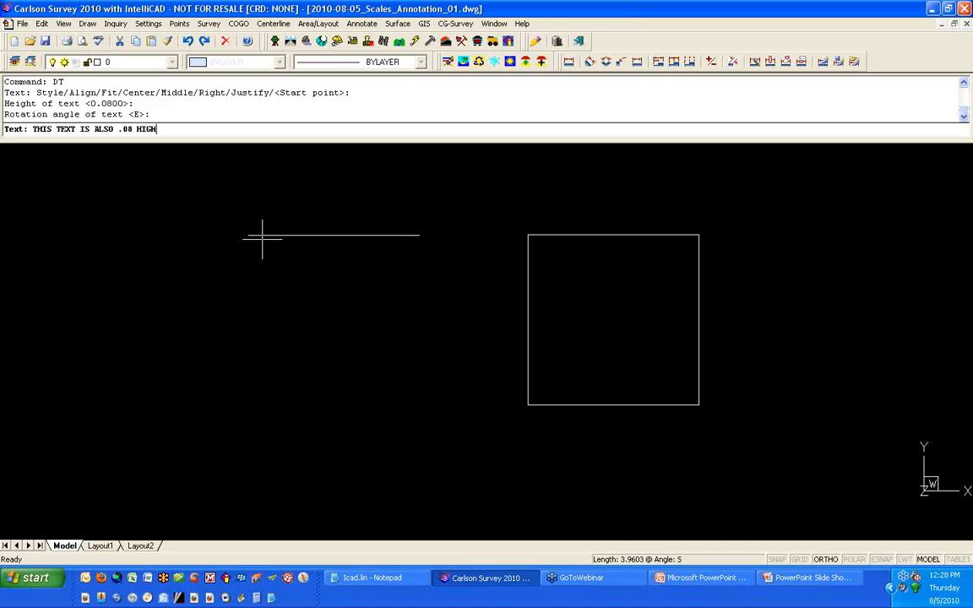
pyautogui.press('Return')
pyautogui.press('Return')
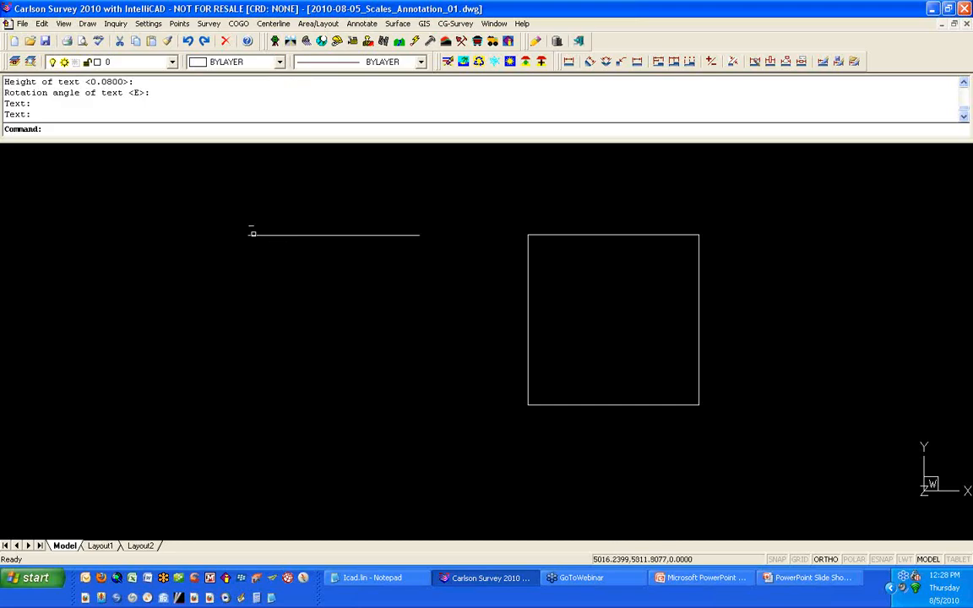
# Step: Zoom in and select the horizontal line to check its linetype
pyautogui.scroll(5, 253, 237)
pyautogui.scroll(3, 252, 241)
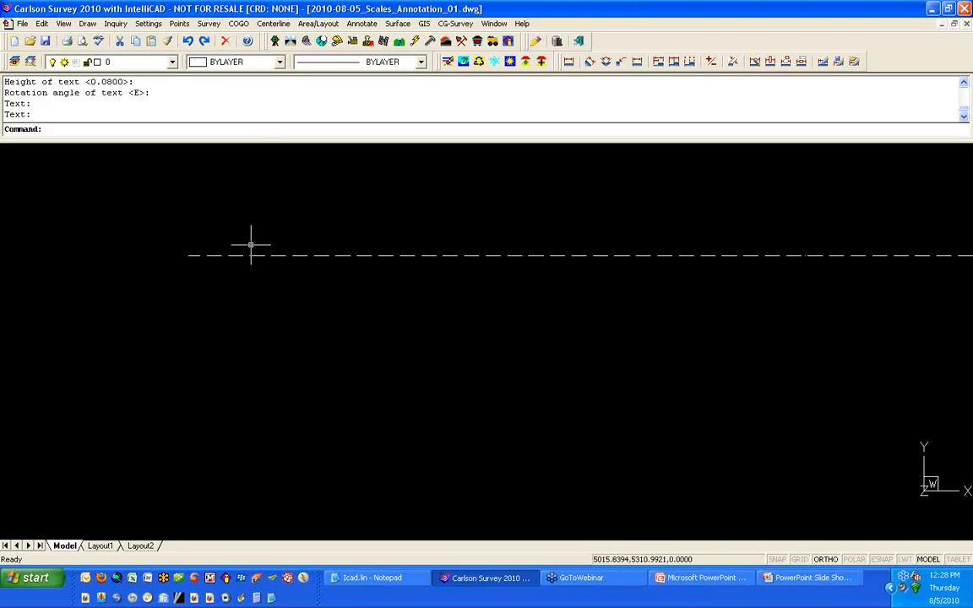
pyautogui.click(256, 246)
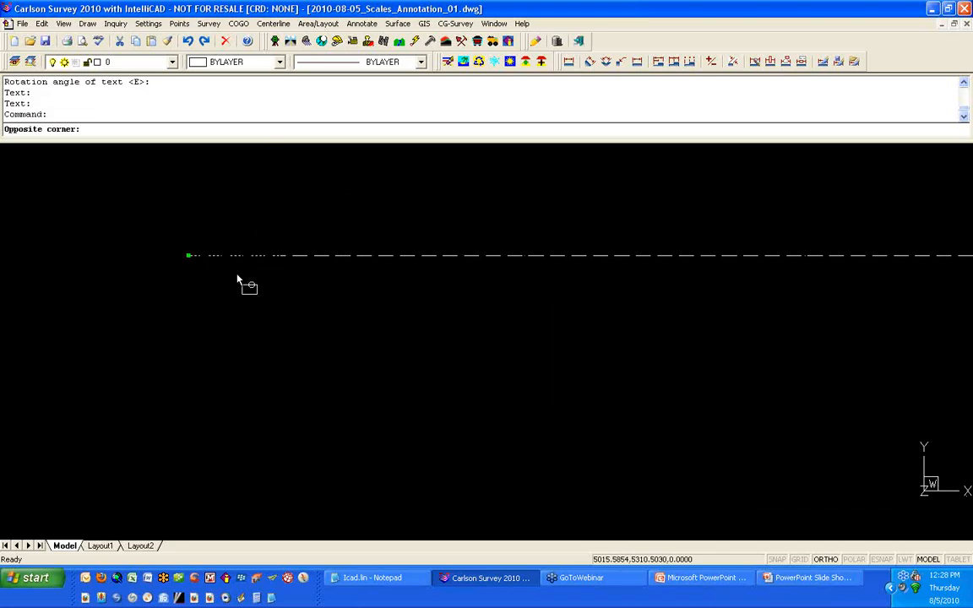
pyautogui.click(239, 261)
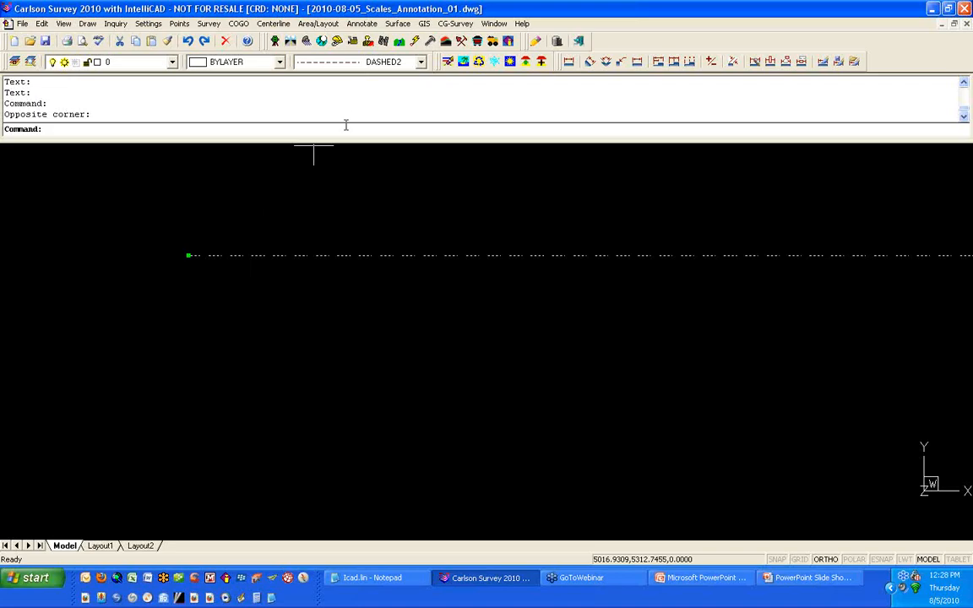
pyautogui.press('Escape')
# Step: Measure the length of one dash and of the adjacent gap on the horizontal line
pyautogui.scroll(3, 268, 261)
pyautogui.scroll(3, 267, 260)
pyautogui.write('di')
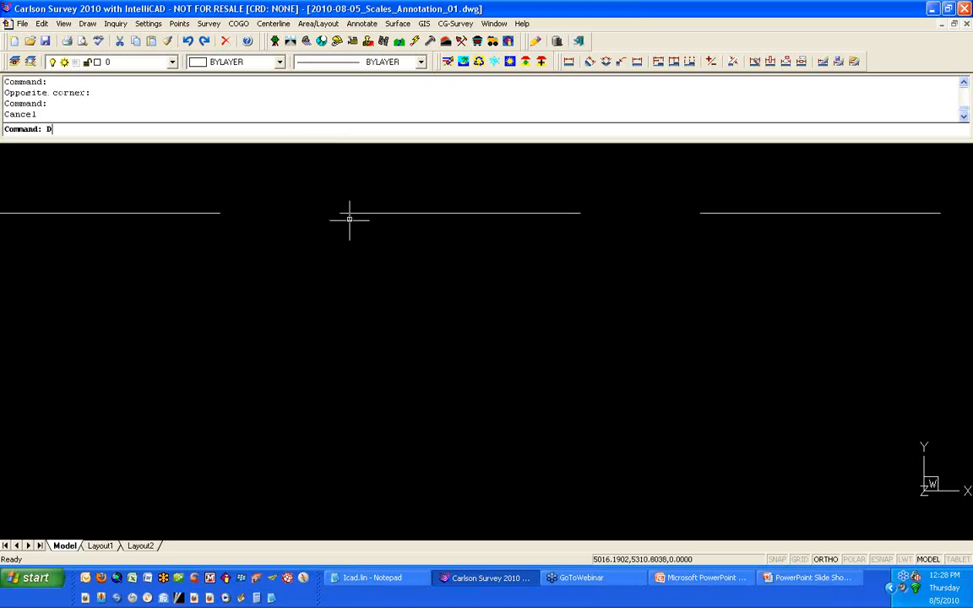
pyautogui.press('Return')
pyautogui.click(339, 213)
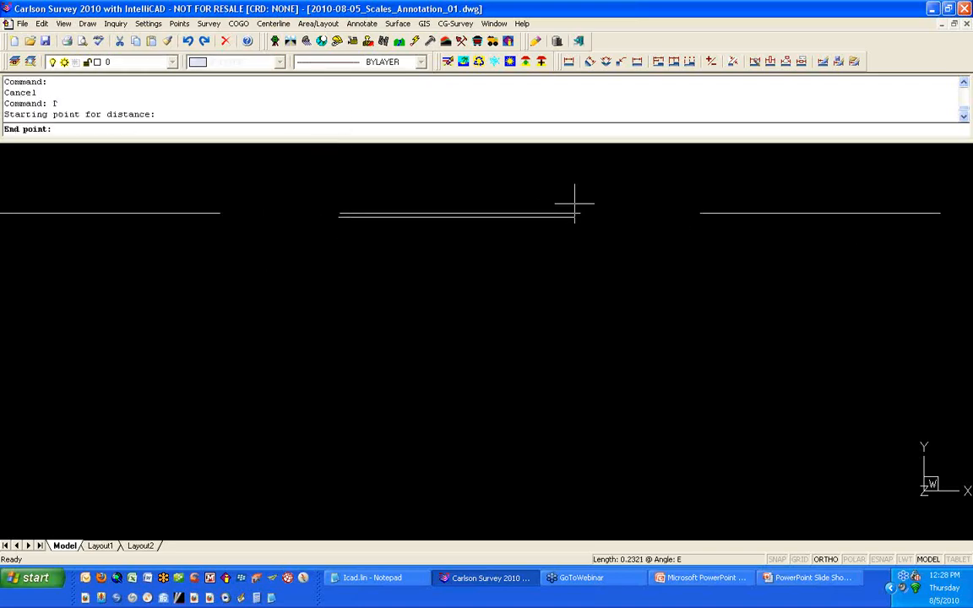
pyautogui.click(580, 207)
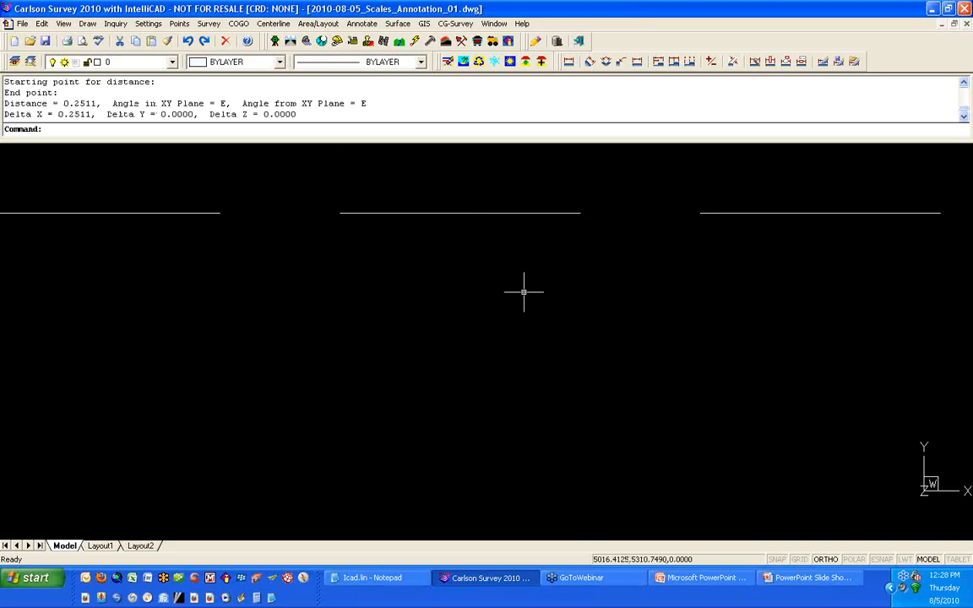
pyautogui.press('Return')
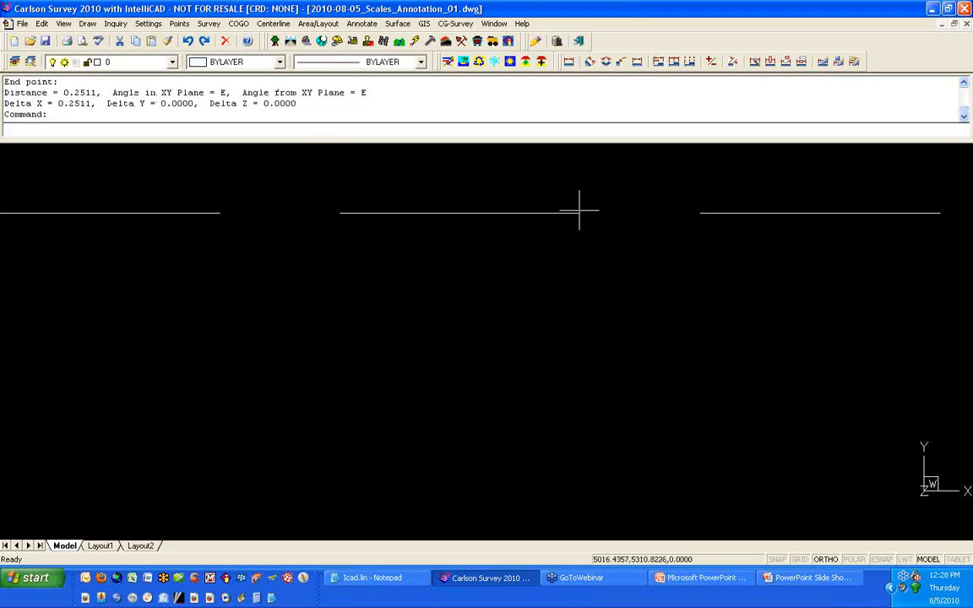
pyautogui.click(579, 213)
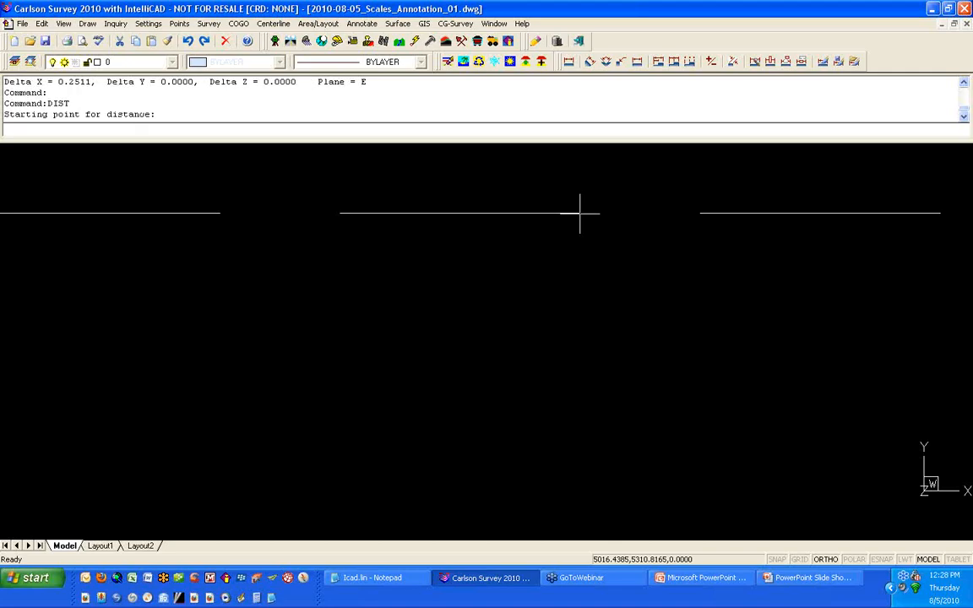
pyautogui.click(699, 218)
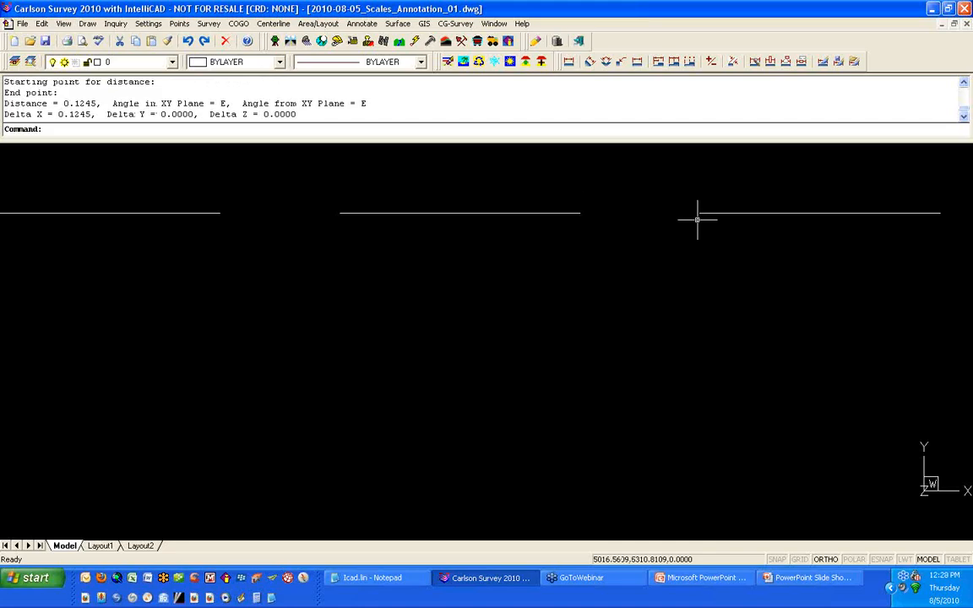
# Step: Set the horizontal drawing scale to 50 in Drawing Setup
pyautogui.scroll(-5, 655, 226)
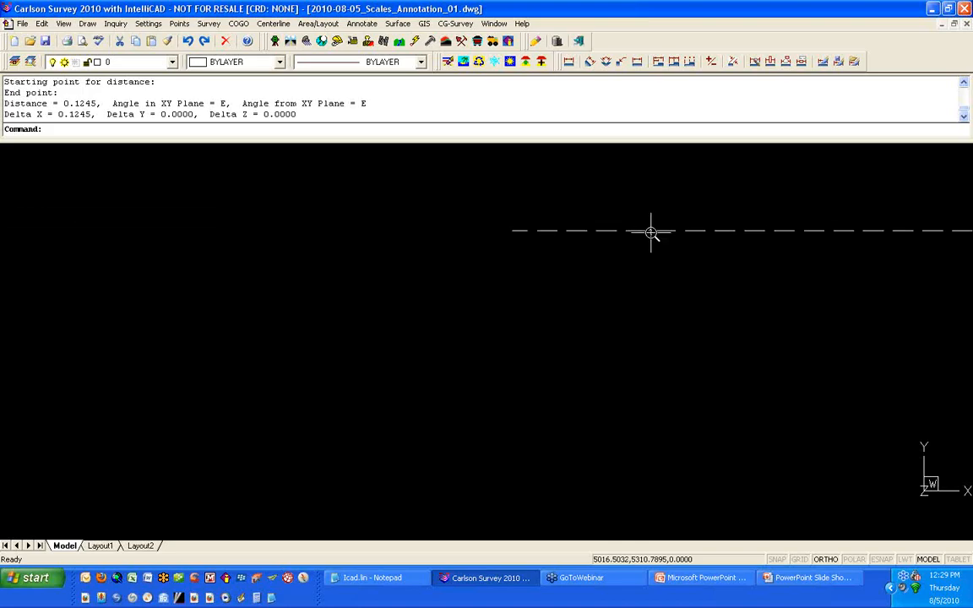
pyautogui.scroll(-5, 651, 230)
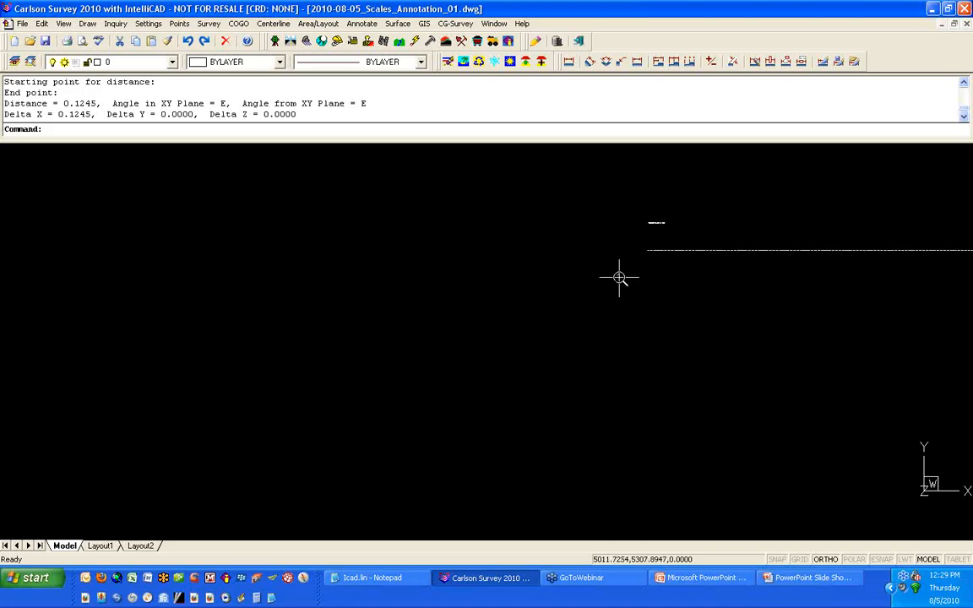
pyautogui.scroll(3, 66, 293)
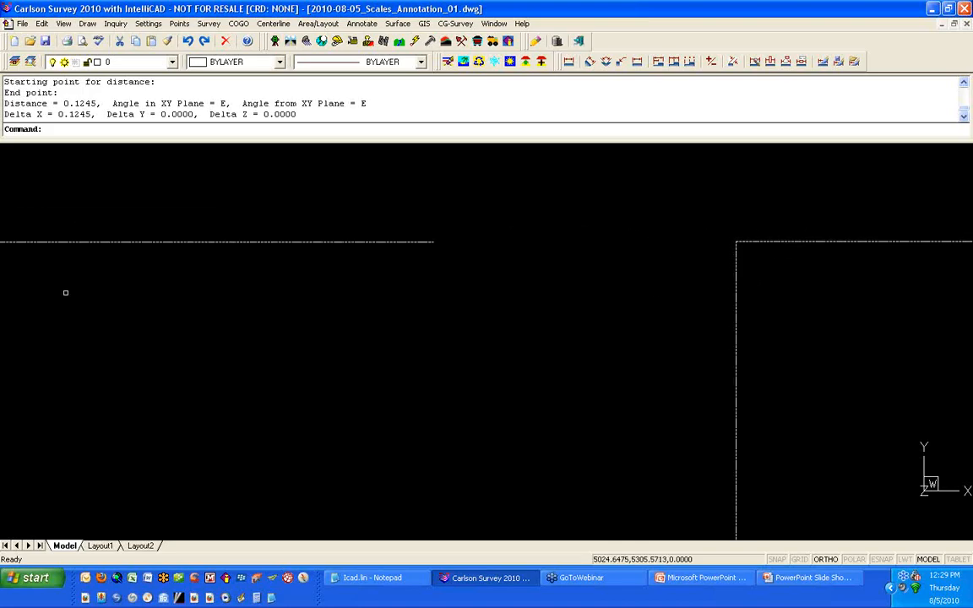
pyautogui.scroll(-4, 109, 278)
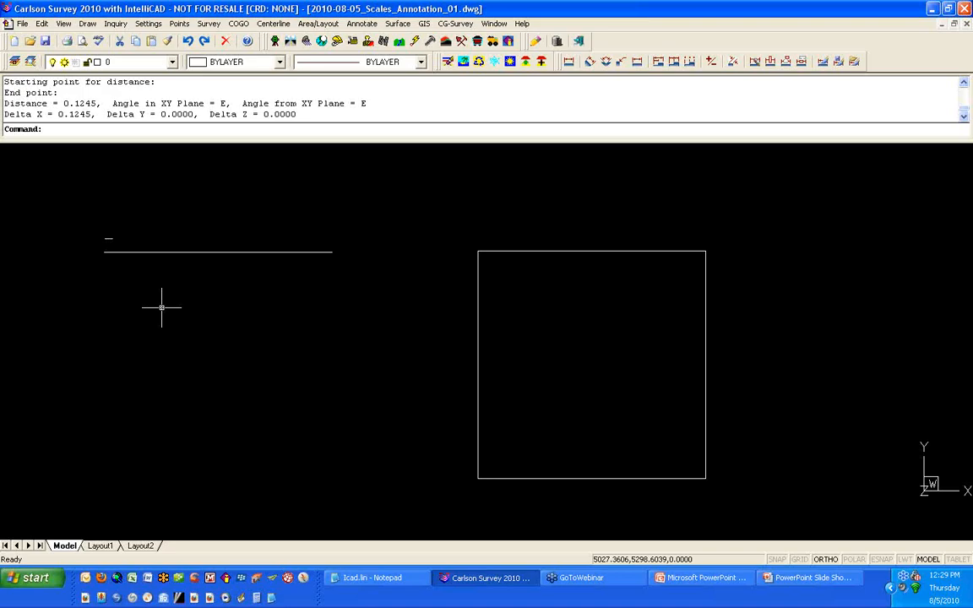
pyautogui.click(146, 25)
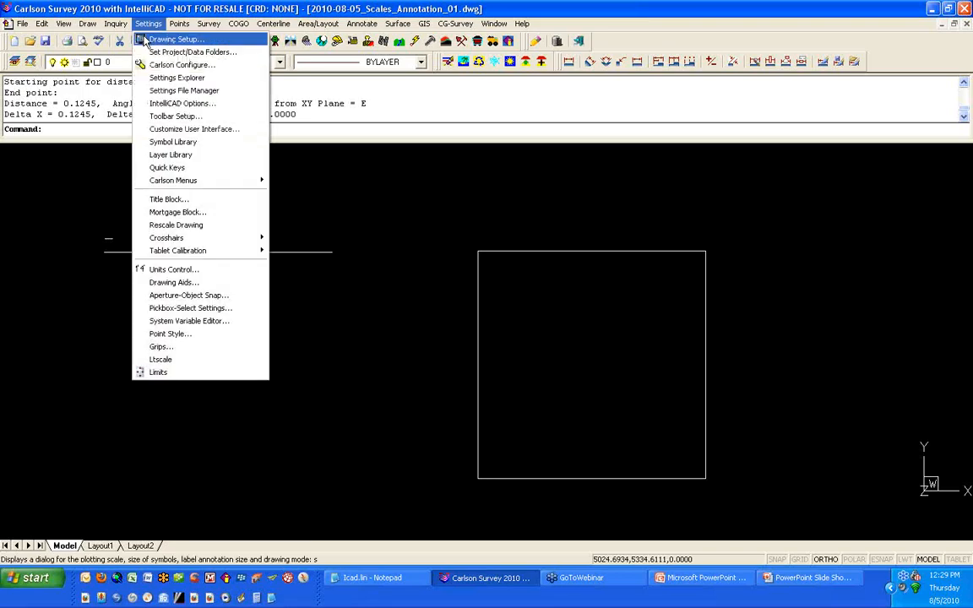
pyautogui.click(148, 39)
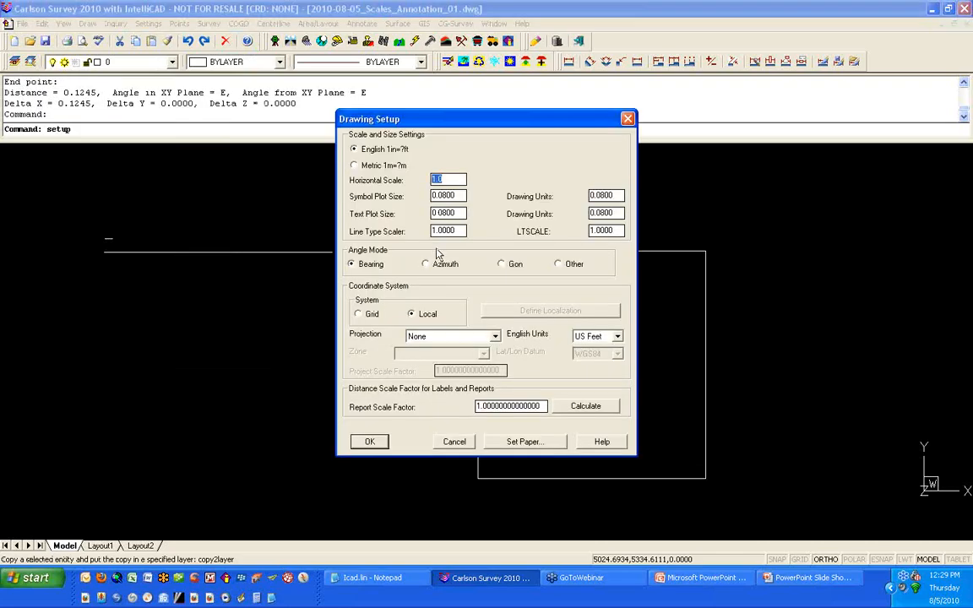
pyautogui.write('50')
pyautogui.press('Tab')
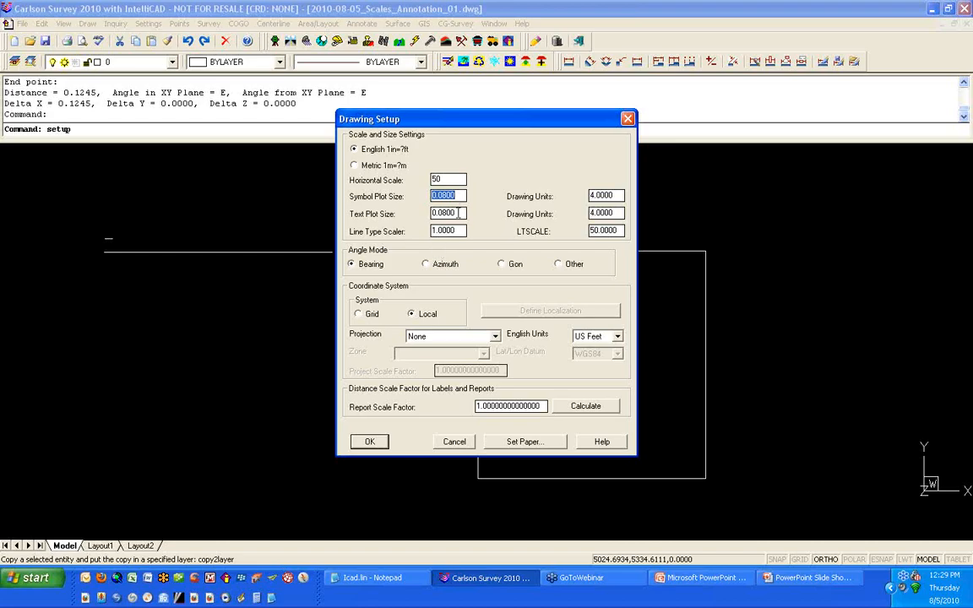
pyautogui.click(458, 195)
pyautogui.click(371, 442)
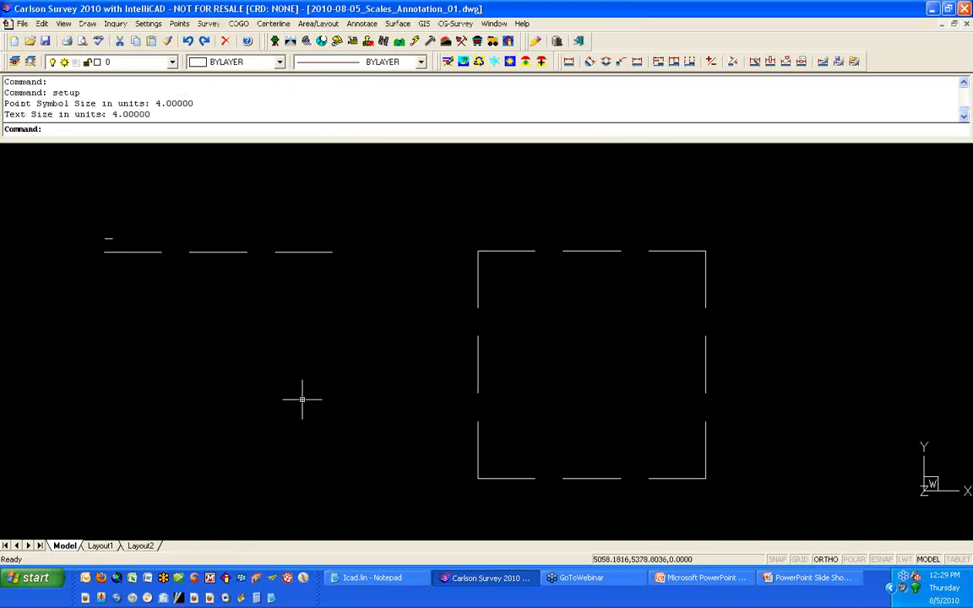
# Step: Place single-line text THIS TEXT IS 4.0 HIGH at height 4.0 below the horizontal line
pyautogui.write('DT')
pyautogui.press('Return')
pyautogui.click(113, 315)
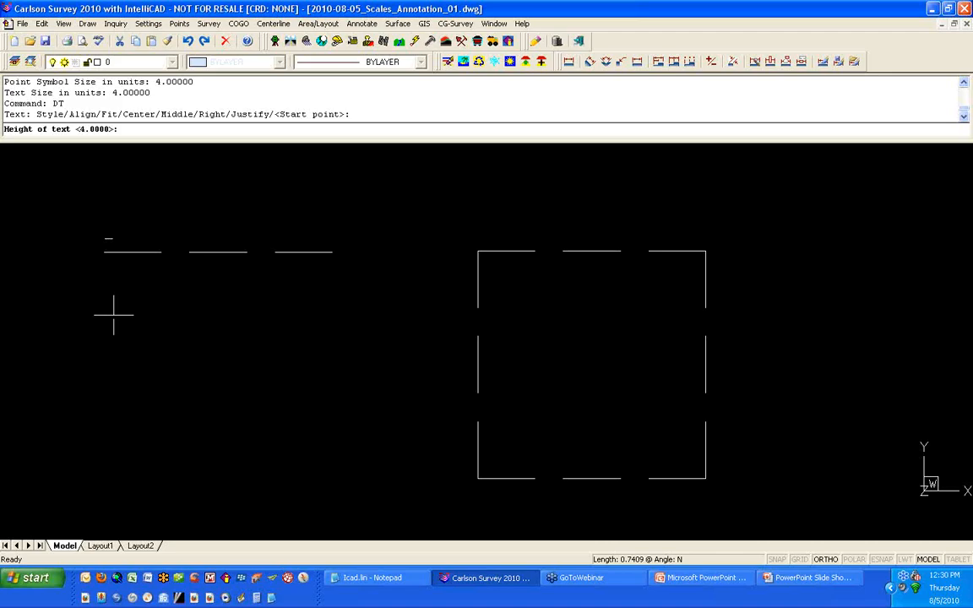
pyautogui.press('Return')
pyautogui.press('Return')
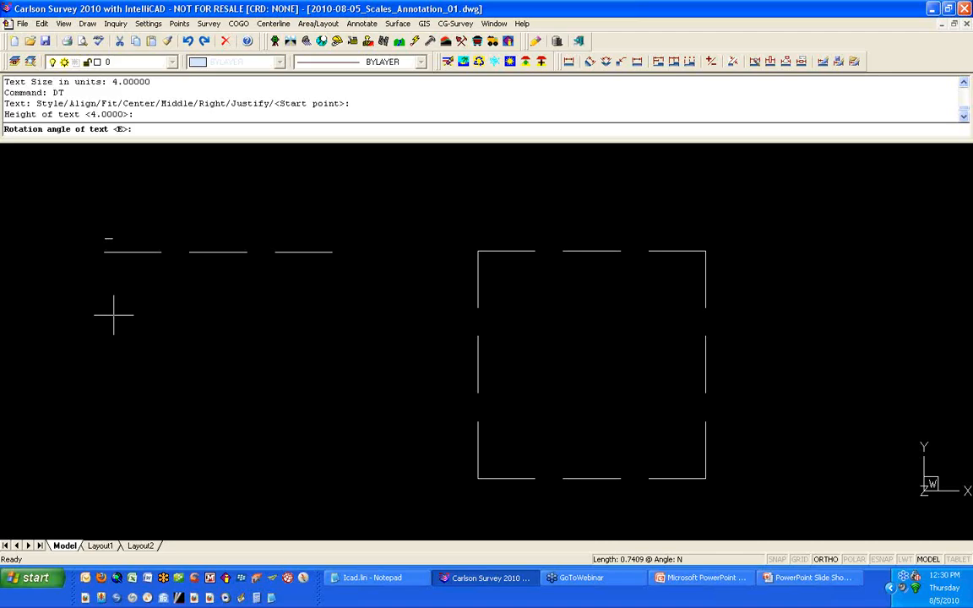
pyautogui.write('THIS ')
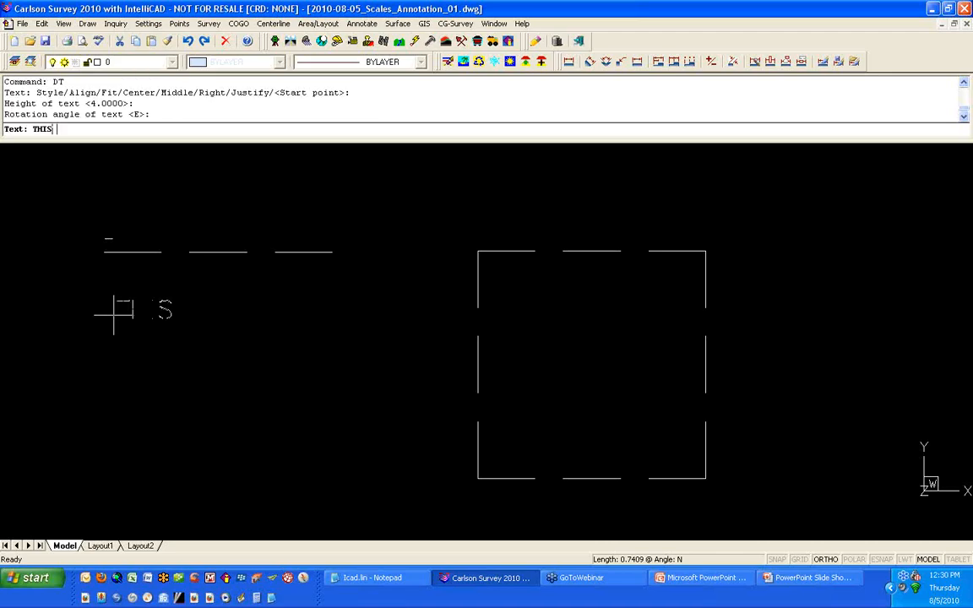
pyautogui.write('TEXT IS 4.0 HIGH')
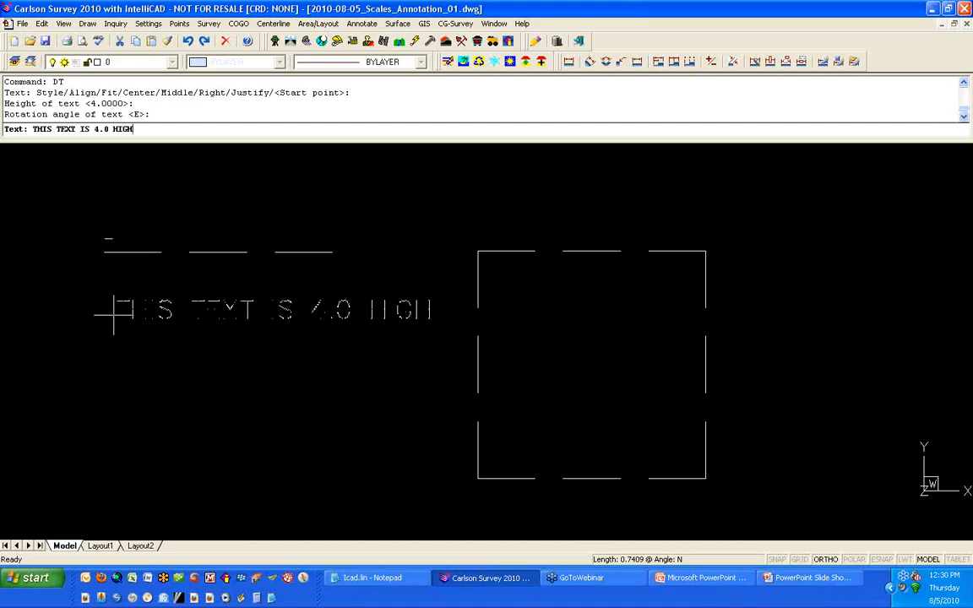
pyautogui.press('Return')
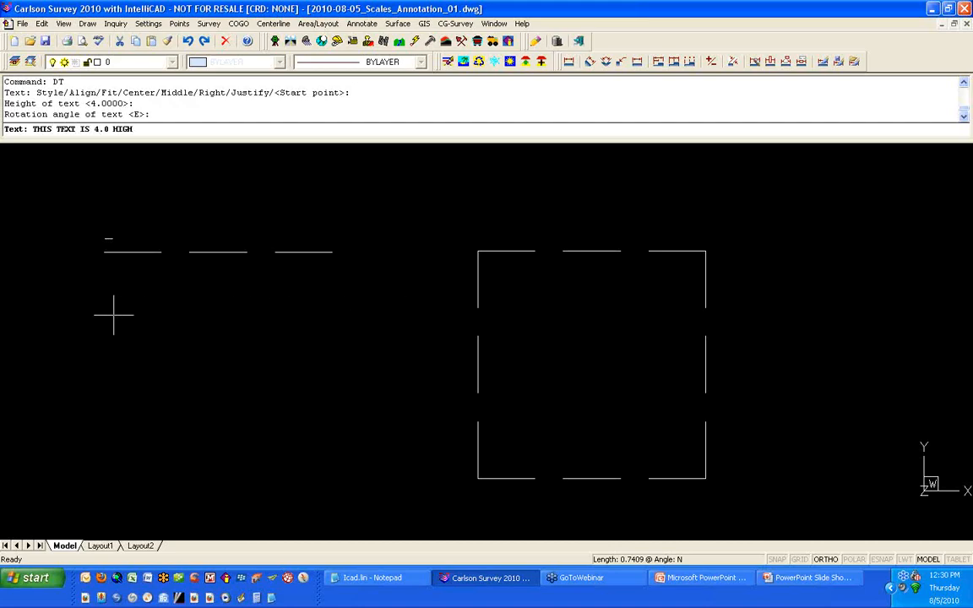
pyautogui.press('Return')
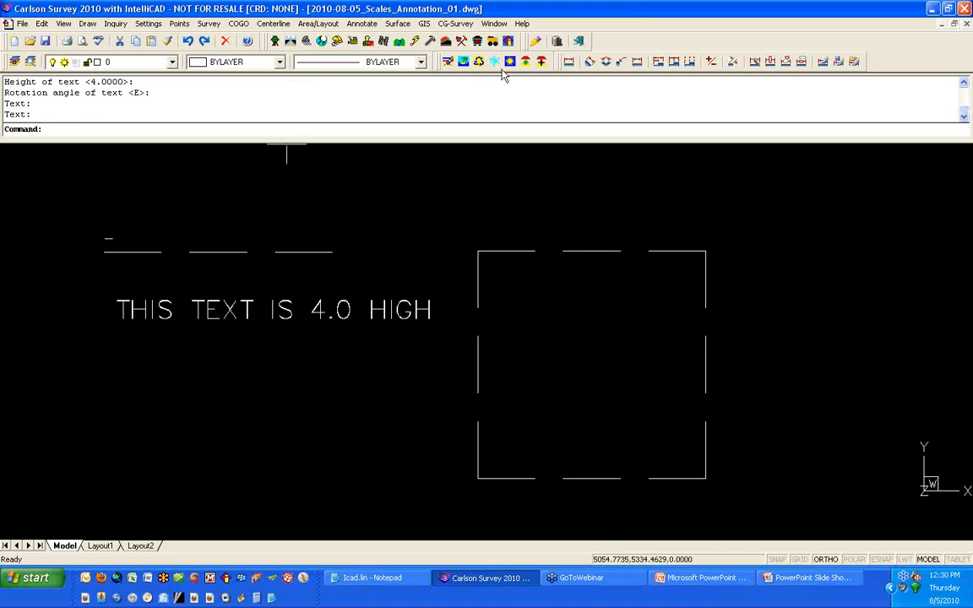
# Step: Add a linear dimension to the square's top edge, placing it above the square
pyautogui.click(569, 64)
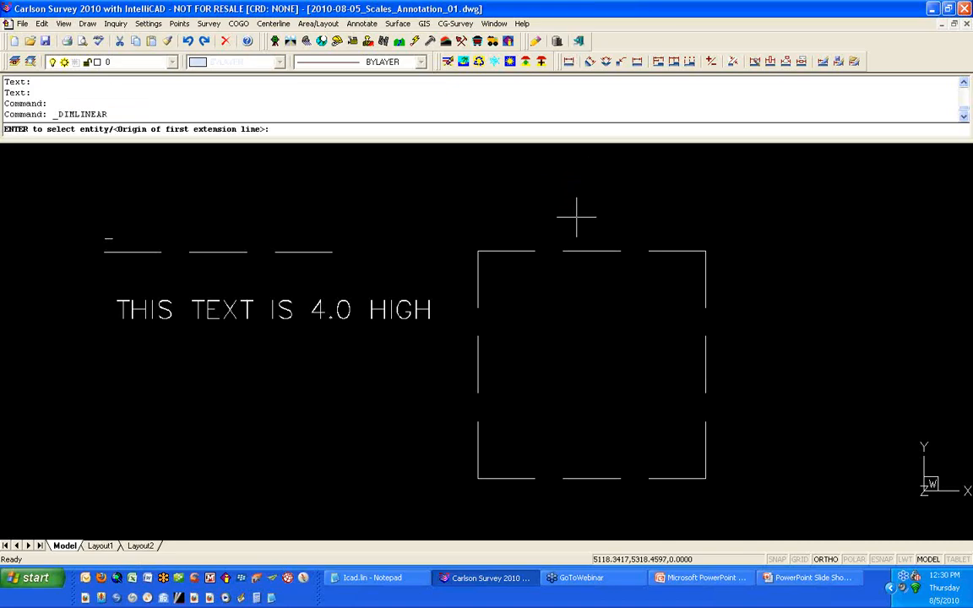
pyautogui.press('Return')
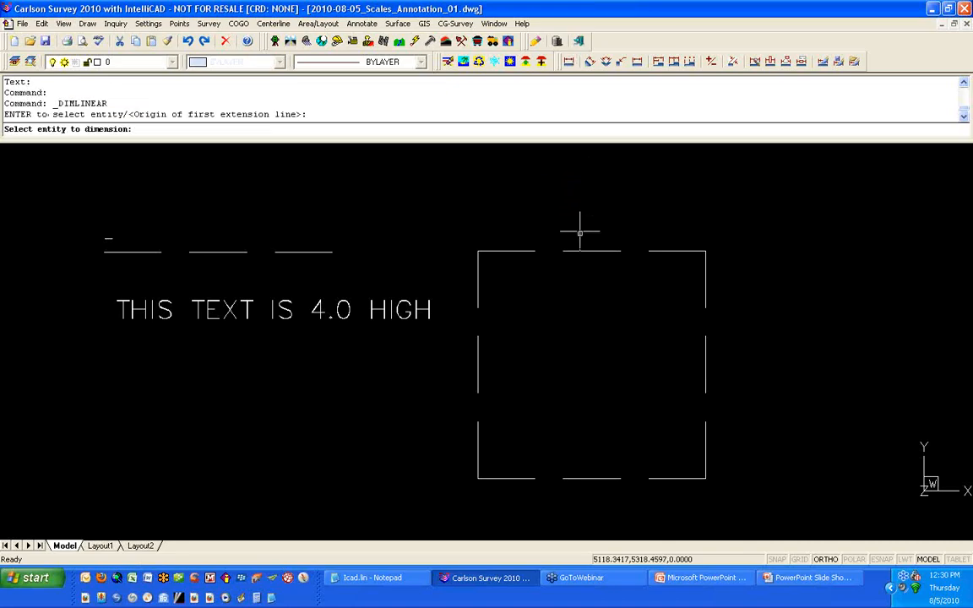
pyautogui.click(581, 251)
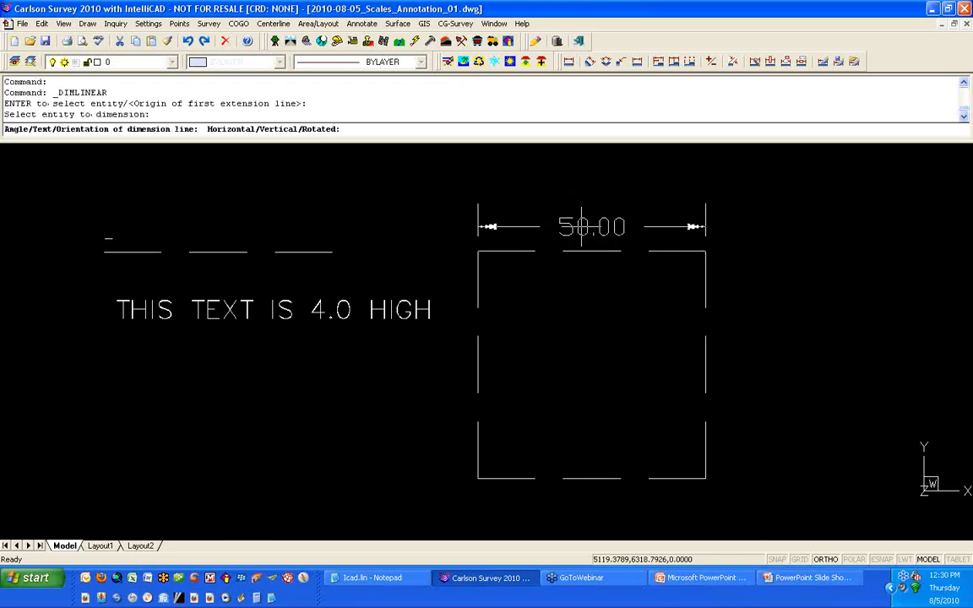
pyautogui.click(523, 212)
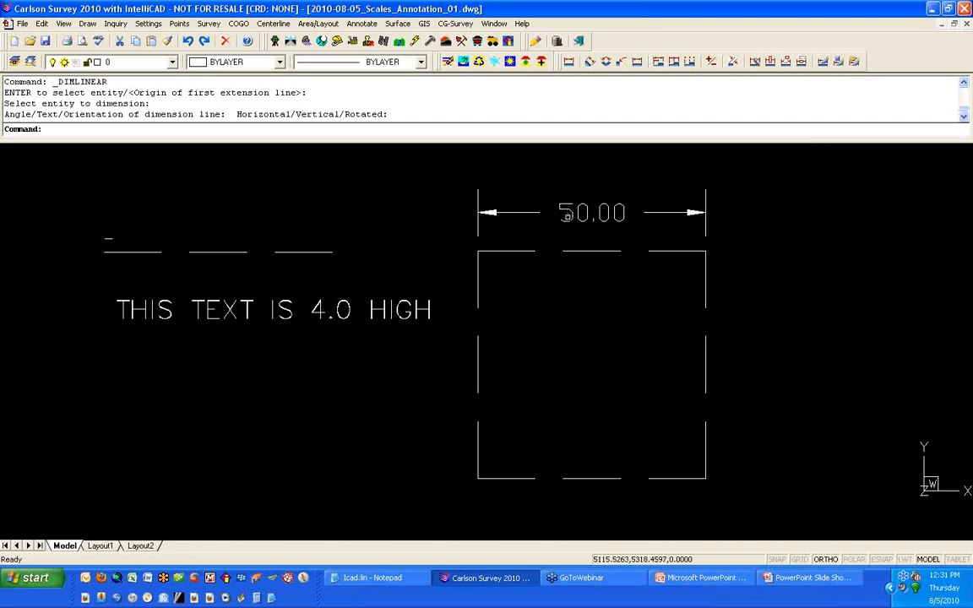
# Step: Zoom in and measure the height of the dimension text on the square's top dimension
pyautogui.scroll(3, 553, 217)
pyautogui.write('D')
pyautogui.press('Return')
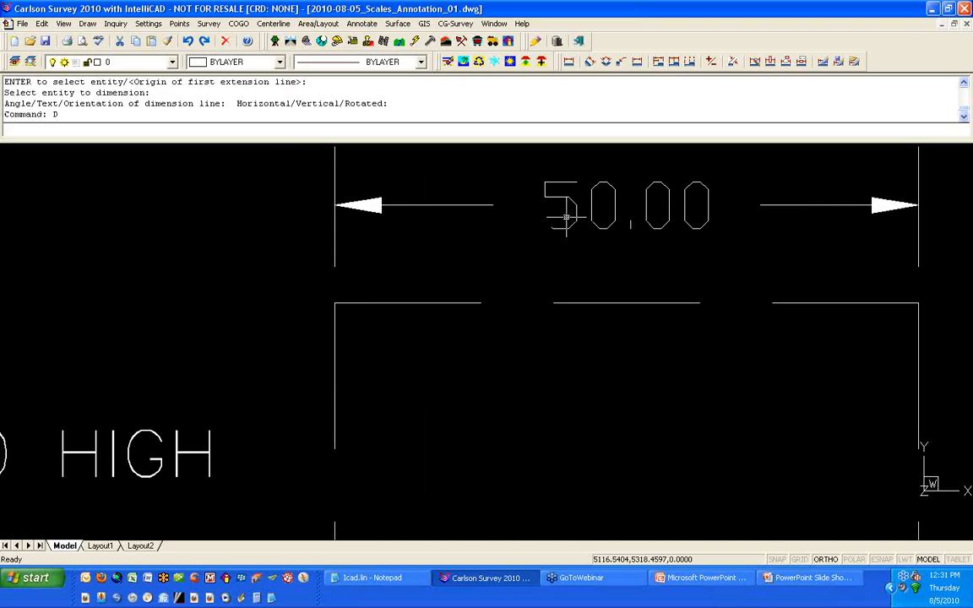
pyautogui.click(563, 226)
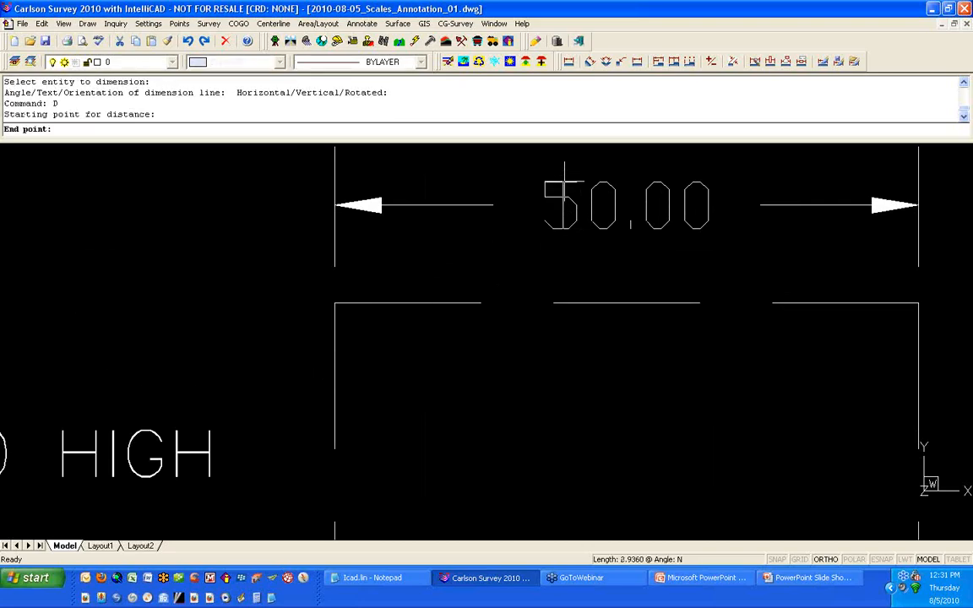
pyautogui.click(565, 182)
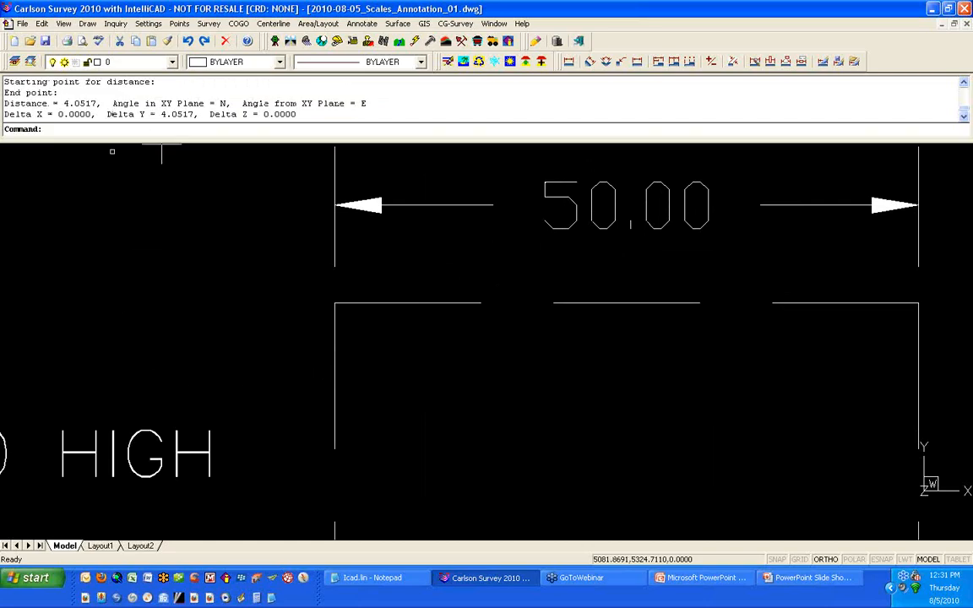
# Step: Measure the gap between the extension line's end and the square's top edge using endpoint snaps
pyautogui.press('Return')
pyautogui.keyDown('shift'); pyautogui.rightClick(294, 283); pyautogui.keyUp('shift')
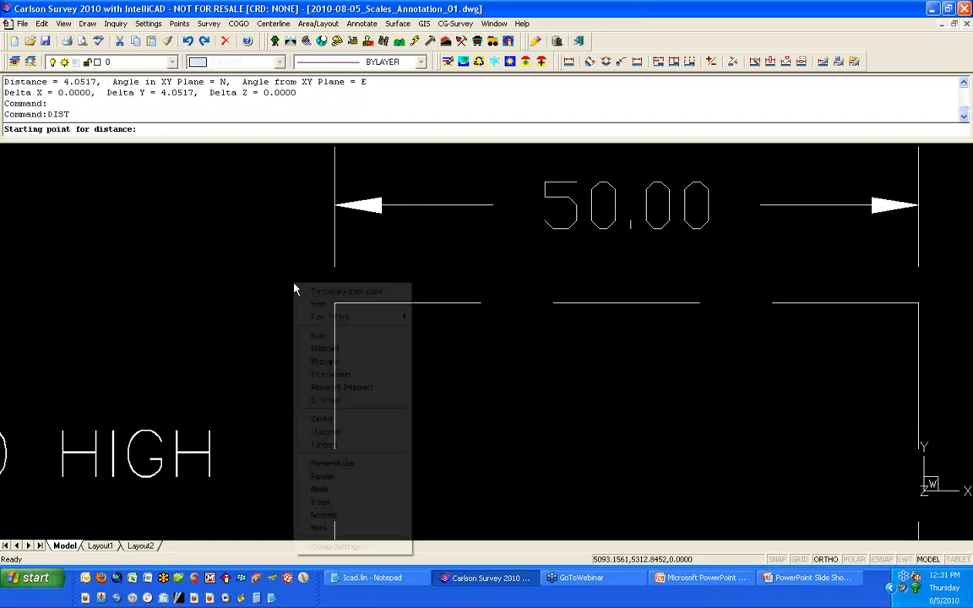
pyautogui.click(324, 349)
pyautogui.click(374, 267)
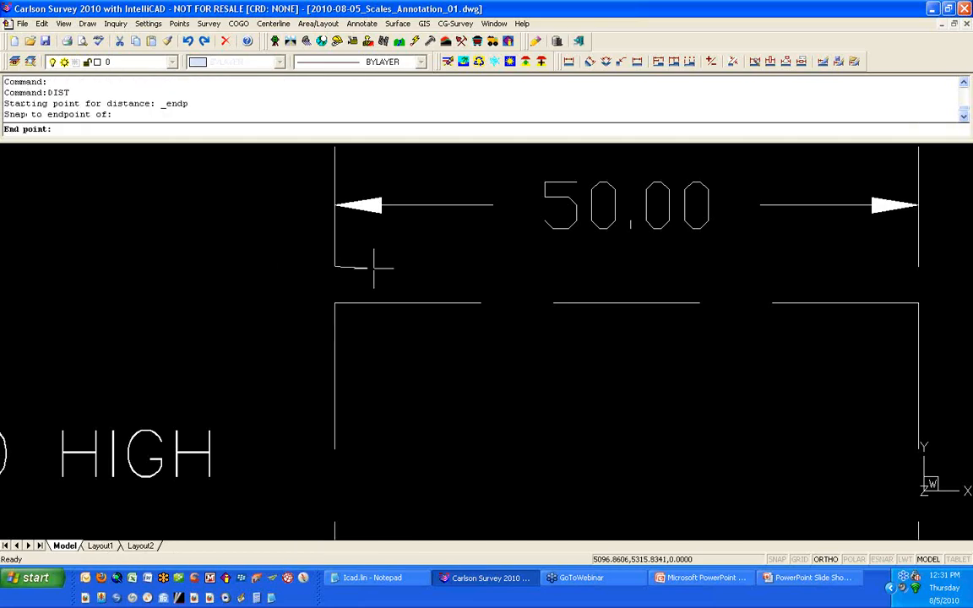
pyautogui.keyDown('shift'); pyautogui.rightClick(374, 269); pyautogui.keyUp('shift')
pyautogui.click(404, 334)
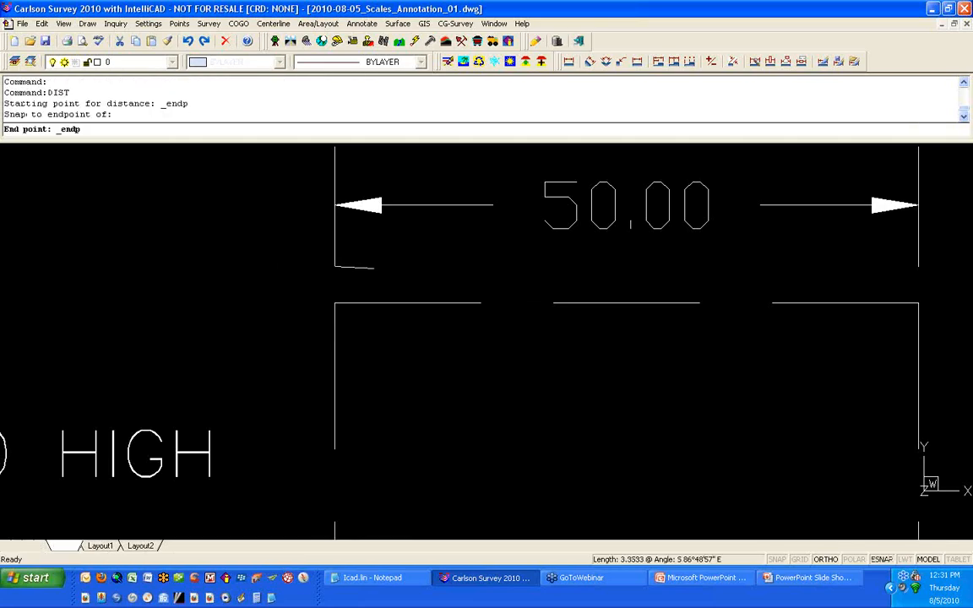
pyautogui.click(391, 302)
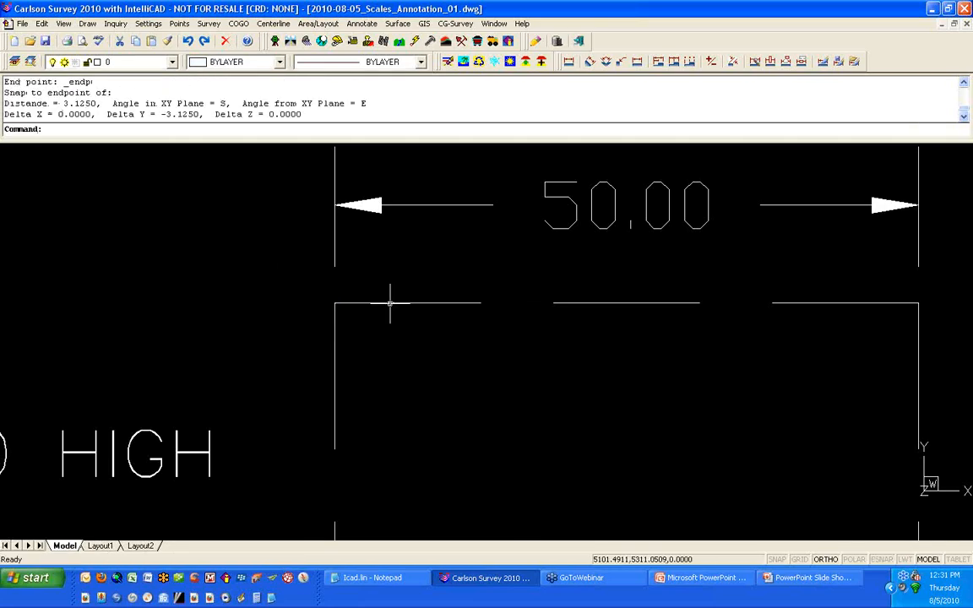
# Step: Switch to Calculator and compute 50*.0625, then close it
pyautogui.click(257, 598)
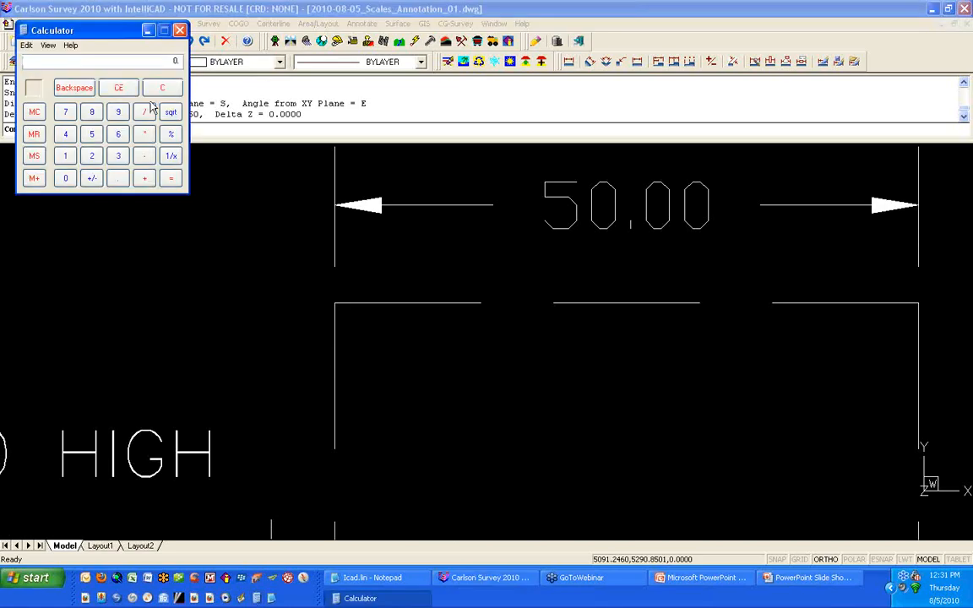
pyautogui.moveTo(132, 40); pyautogui.dragTo(152, 160)
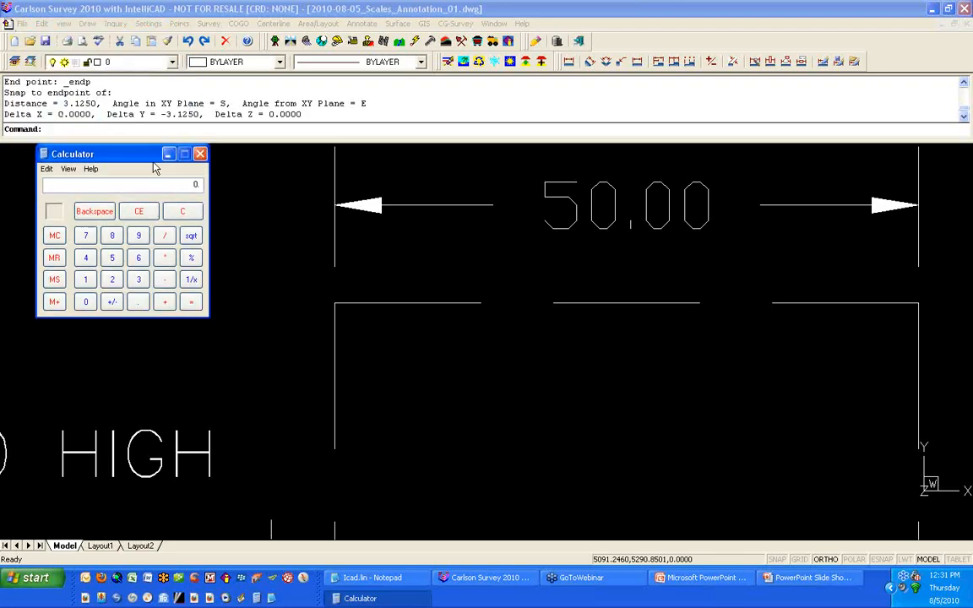
pyautogui.write('50*.')
pyautogui.write('0625')
pyautogui.press('Return')
pyautogui.click(200, 154)
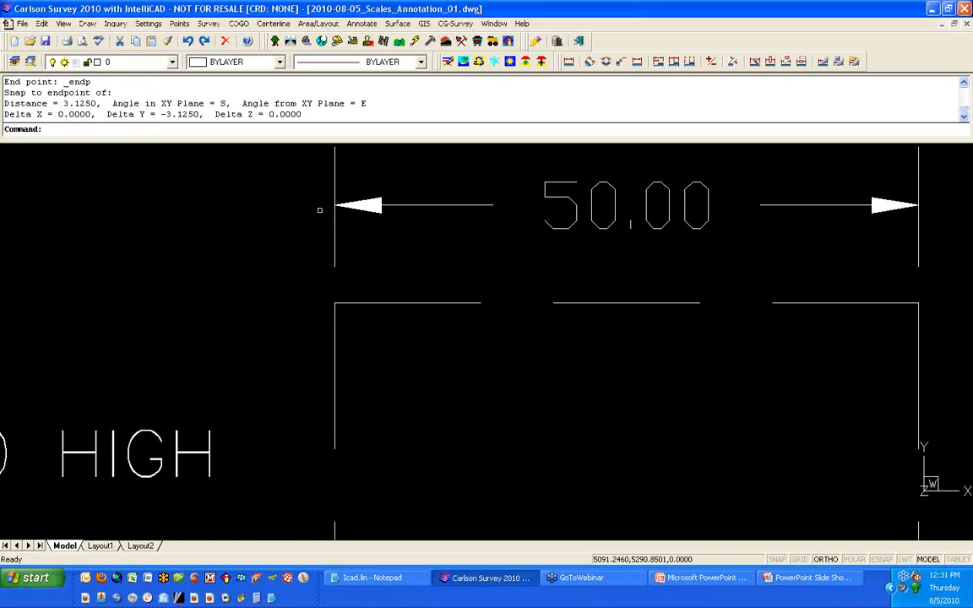
# Step: Measure how far the extension line extends beyond the dimension line using endpoint snaps
pyautogui.moveTo(320, 210)
pyautogui.mouseDown(button='middle')
pyautogui.moveTo(276, 263)
pyautogui.moveTo(265, 254)
pyautogui.mouseUp(button='middle')
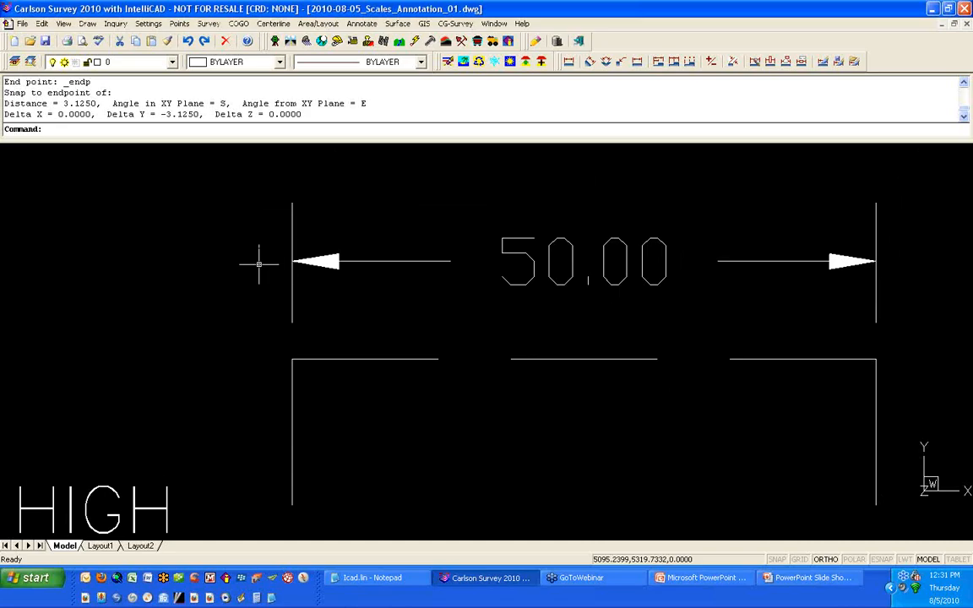
pyautogui.press('Return')
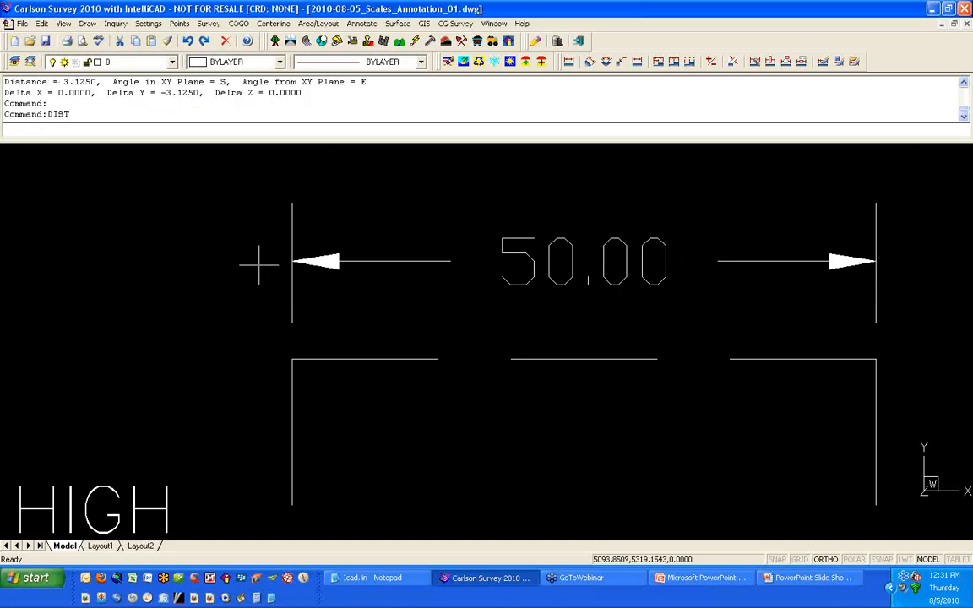
pyautogui.write('D')
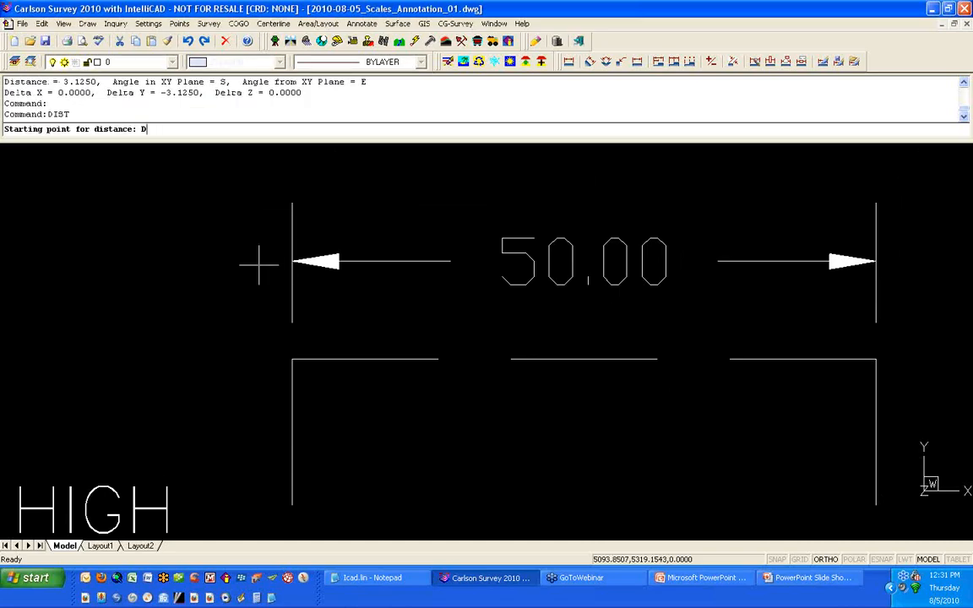
pyautogui.write('ID')
pyautogui.press('Return')
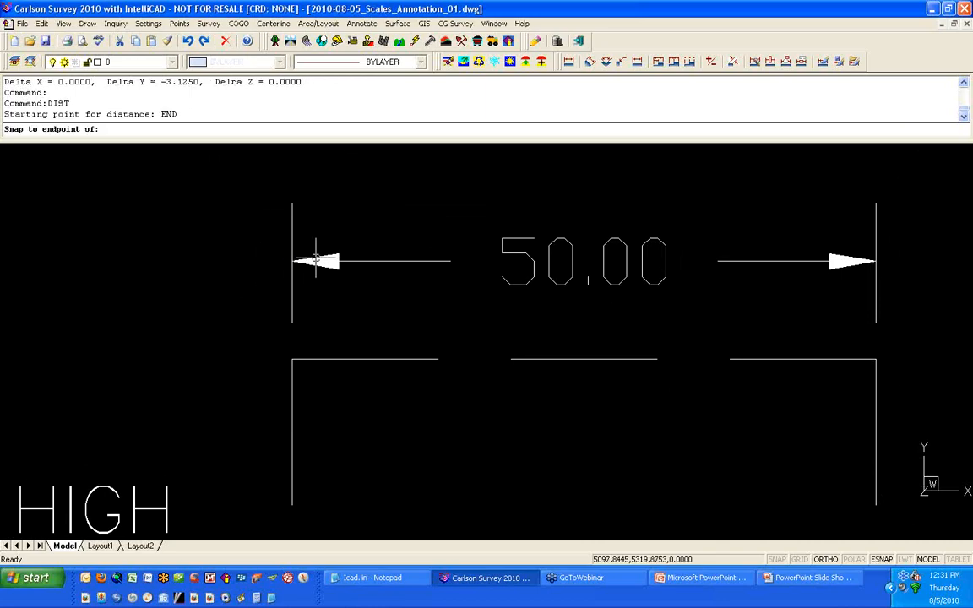
pyautogui.click(313, 260)
pyautogui.write('END')
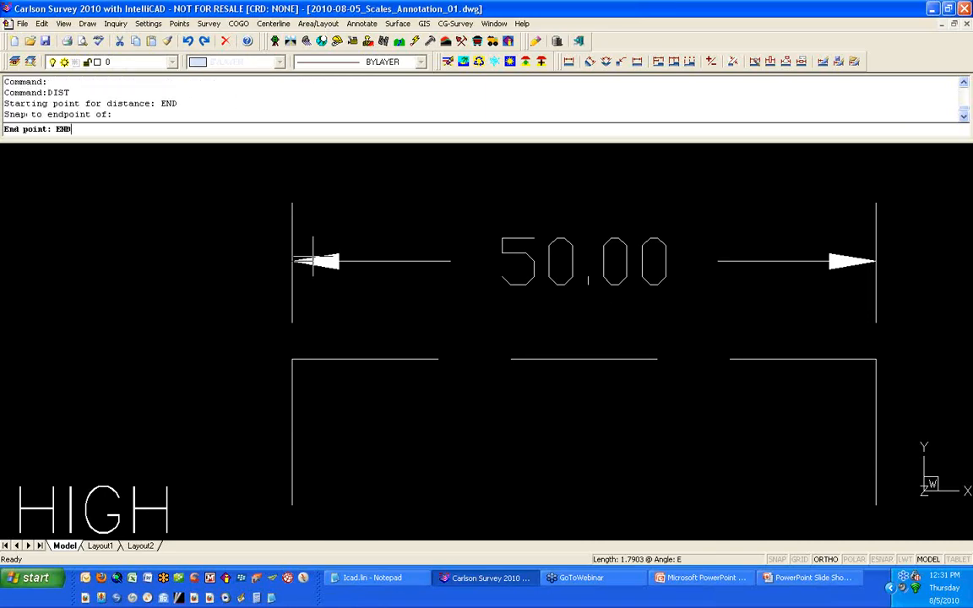
pyautogui.press('Return')
pyautogui.click(292, 207)
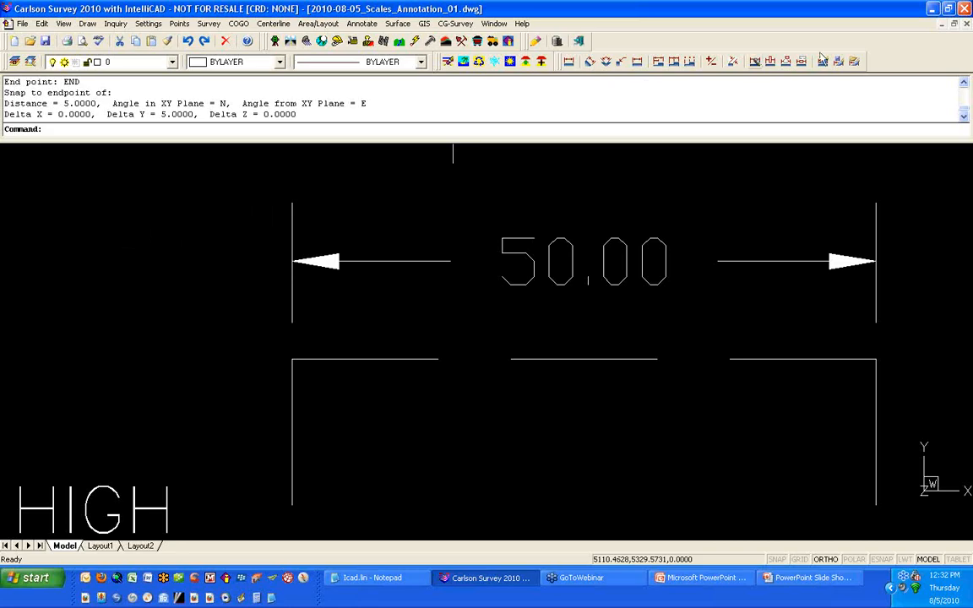
# Step: Open the dimension settings and review the scaling factors on the Units page, then close the dialog
pyautogui.write('DDIM')
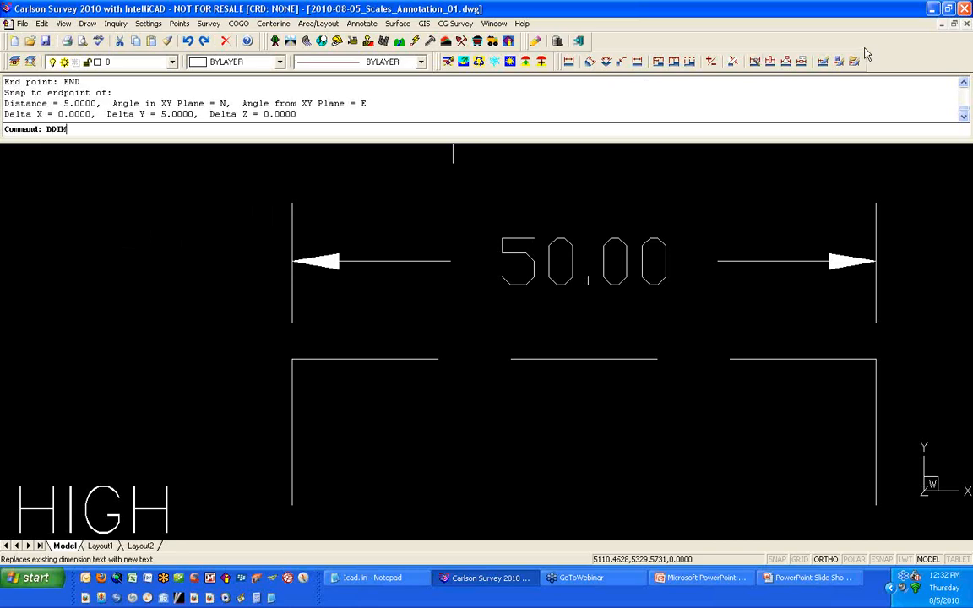
pyautogui.press('Return')
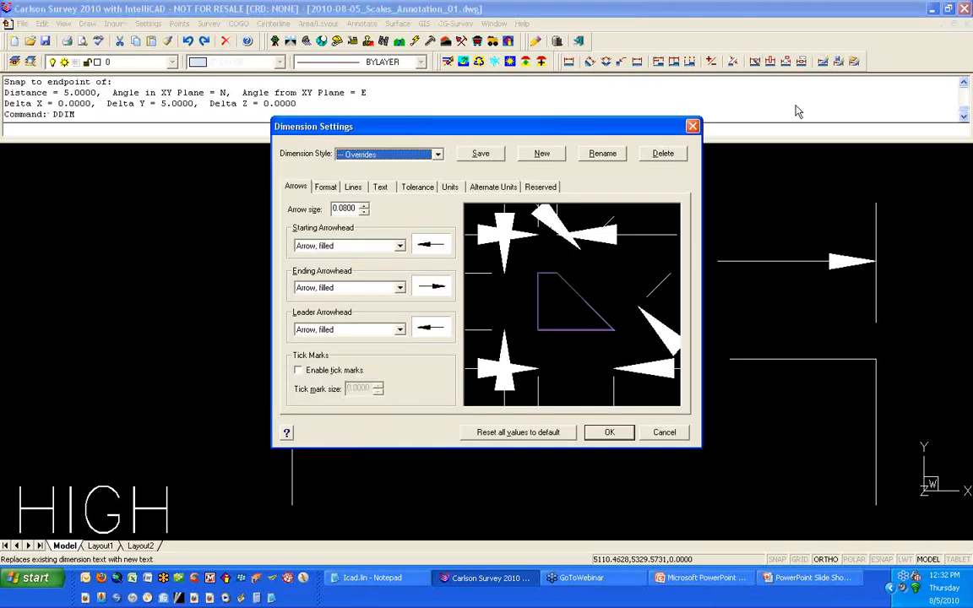
pyautogui.click(449, 187)
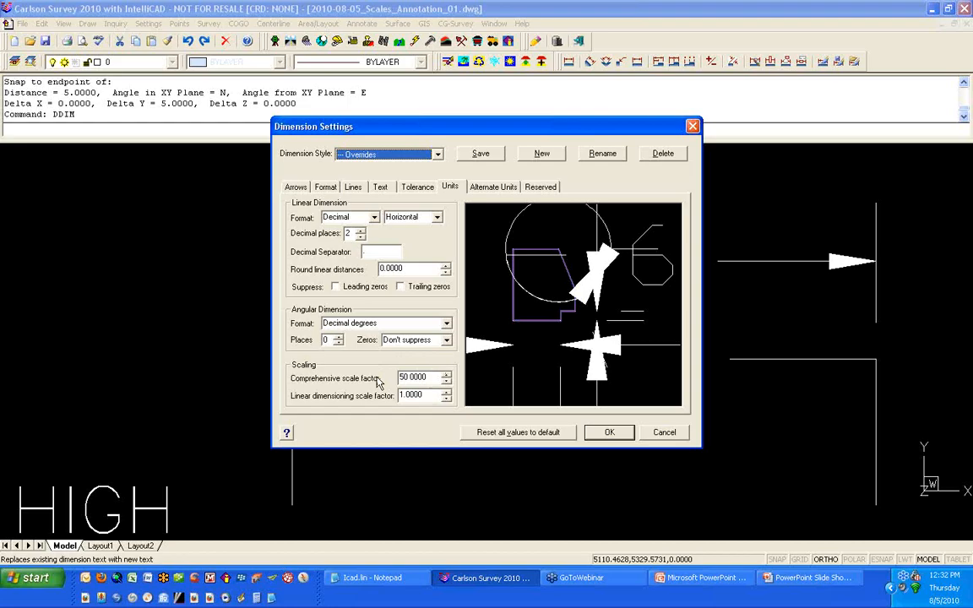
pyautogui.click(610, 431)
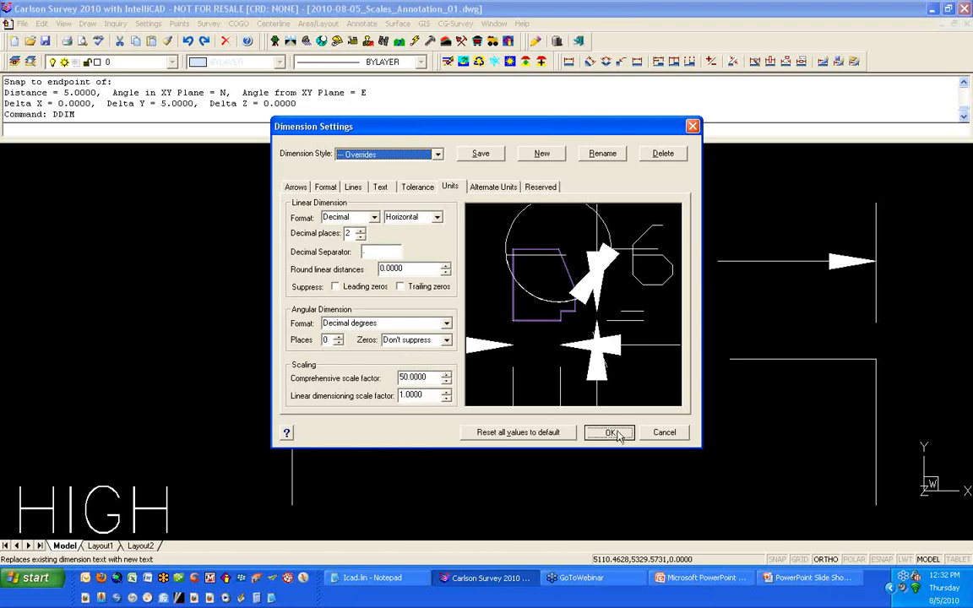
# Step: Select the small text near the dashed line and inspect its height and content in the entity properties, then cancel
pyautogui.scroll(-3, 555, 381)
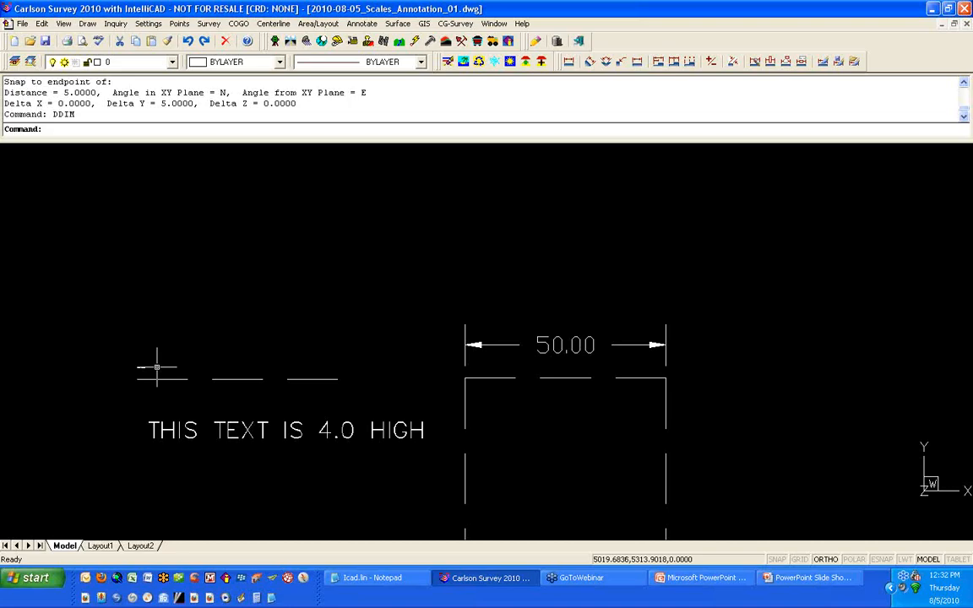
pyautogui.click(126, 353)
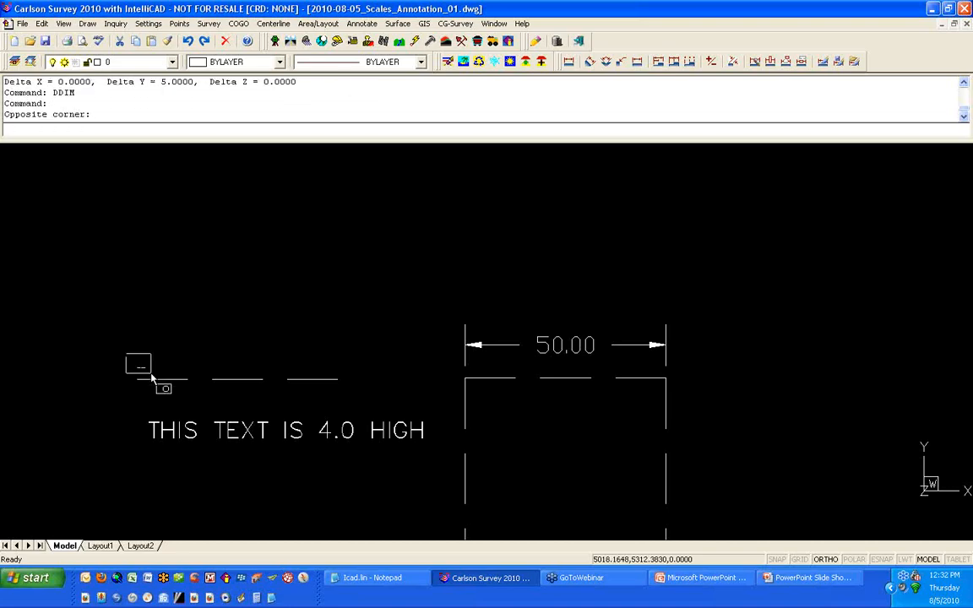
pyautogui.click(152, 380)
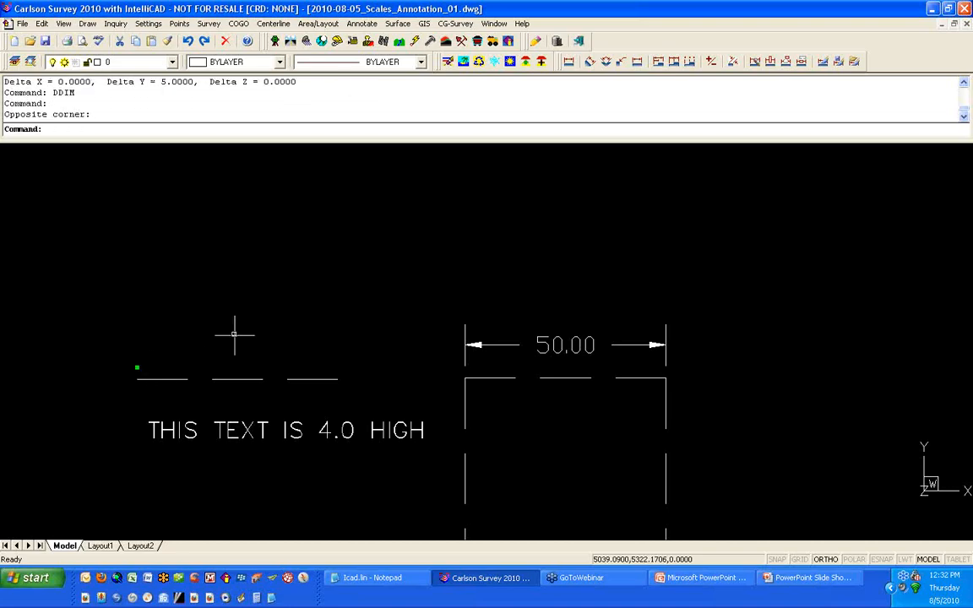
pyautogui.rightClick(160, 320)
pyautogui.click(205, 475)
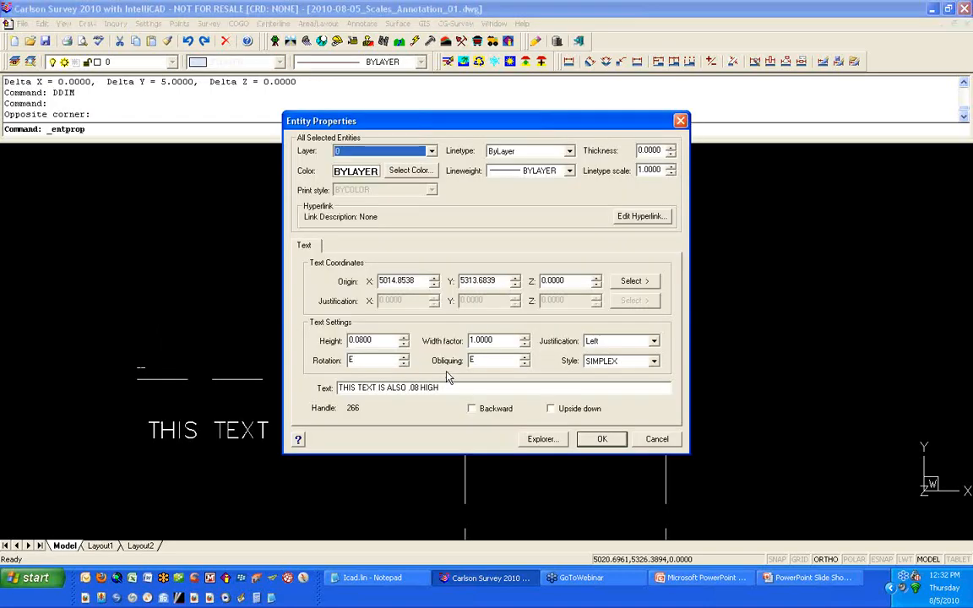
pyautogui.doubleClick(391, 342)
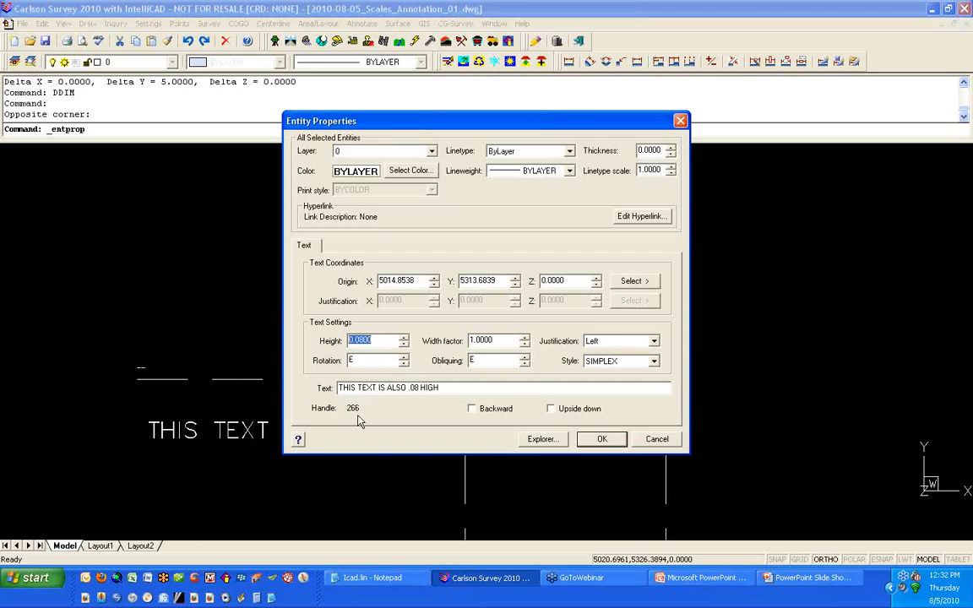
pyautogui.click(655, 440)
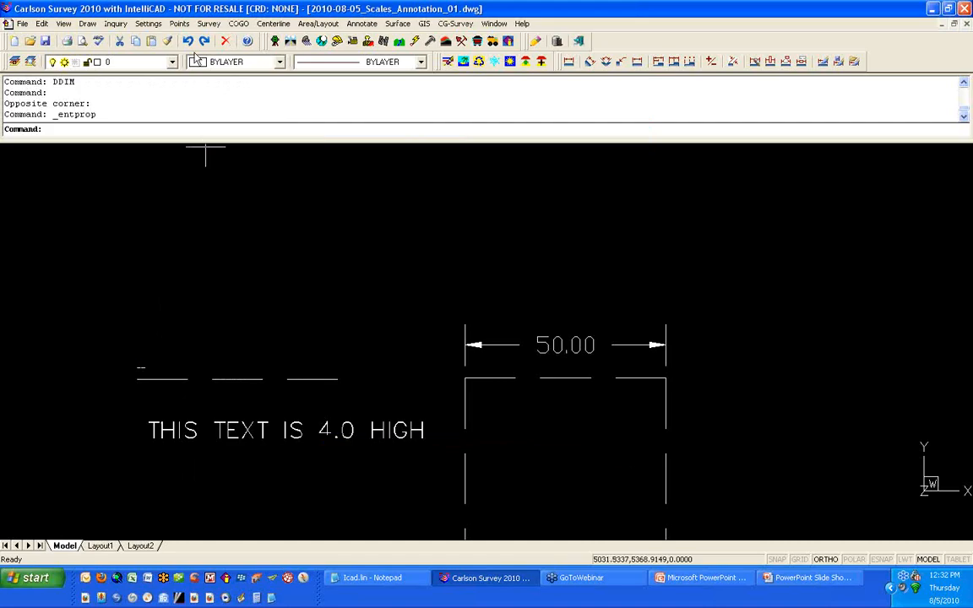
# Step: Rescale the small text with Rescale Drawing from horizontal scale 1 to 50
pyautogui.click(148, 24)
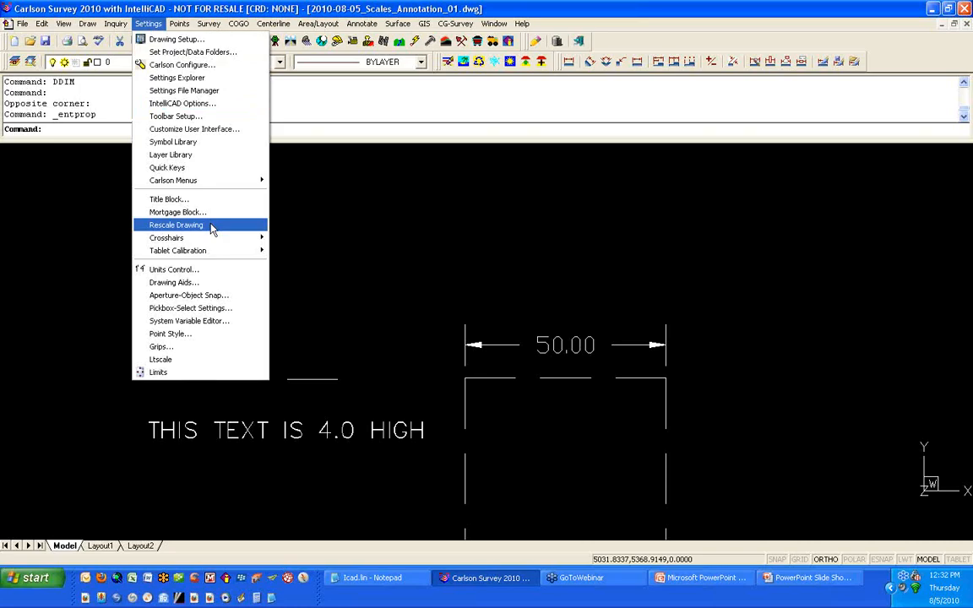
pyautogui.click(178, 225)
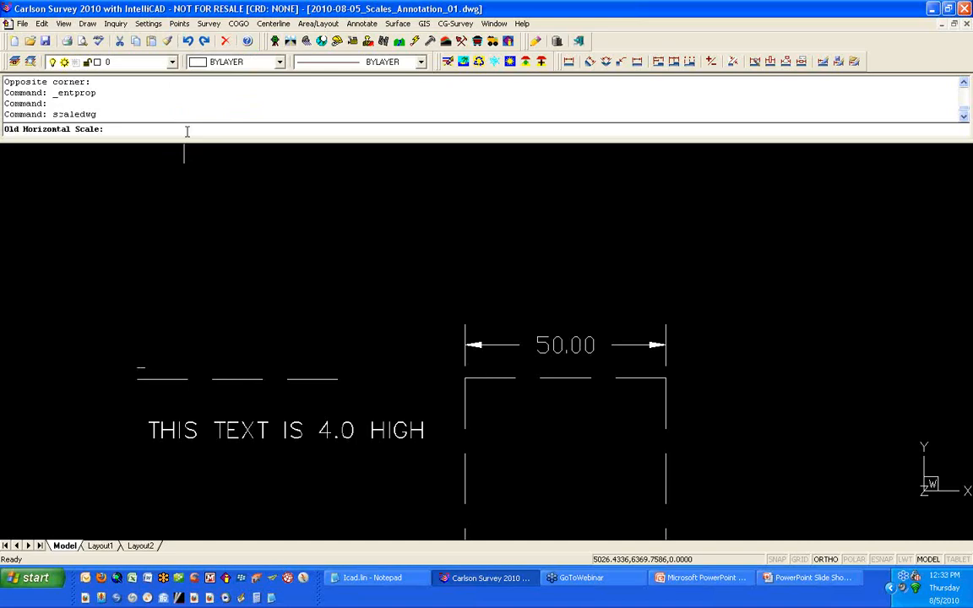
pyautogui.write('1')
pyautogui.press('Return')
pyautogui.write('5')
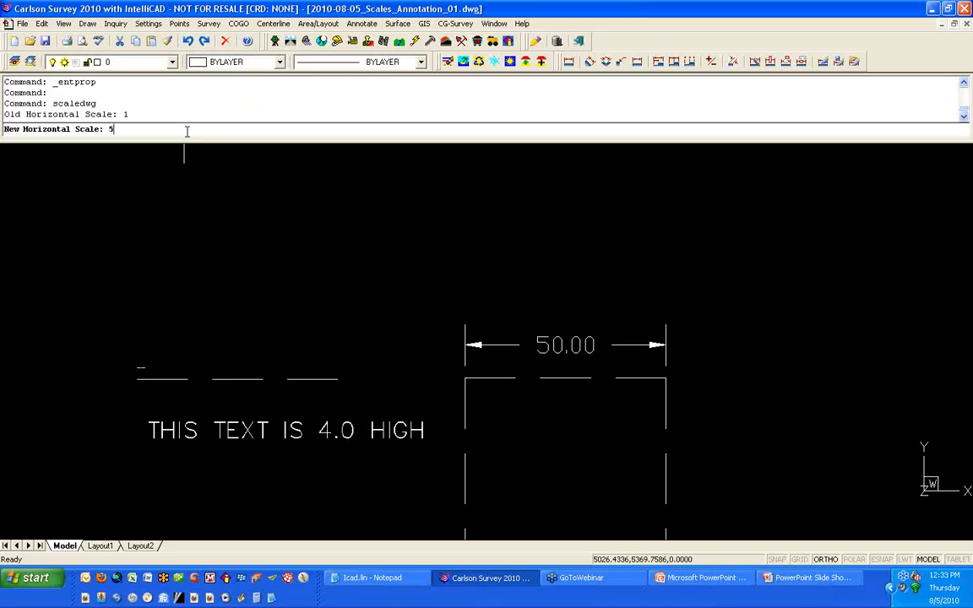
pyautogui.write('0')
pyautogui.press('Return')
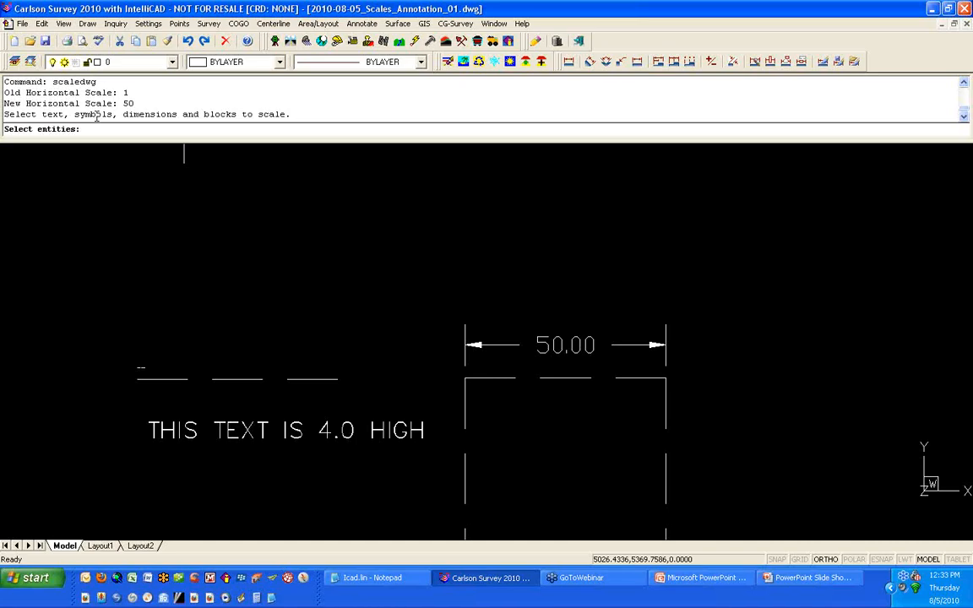
pyautogui.click(132, 393)
pyautogui.click(169, 353)
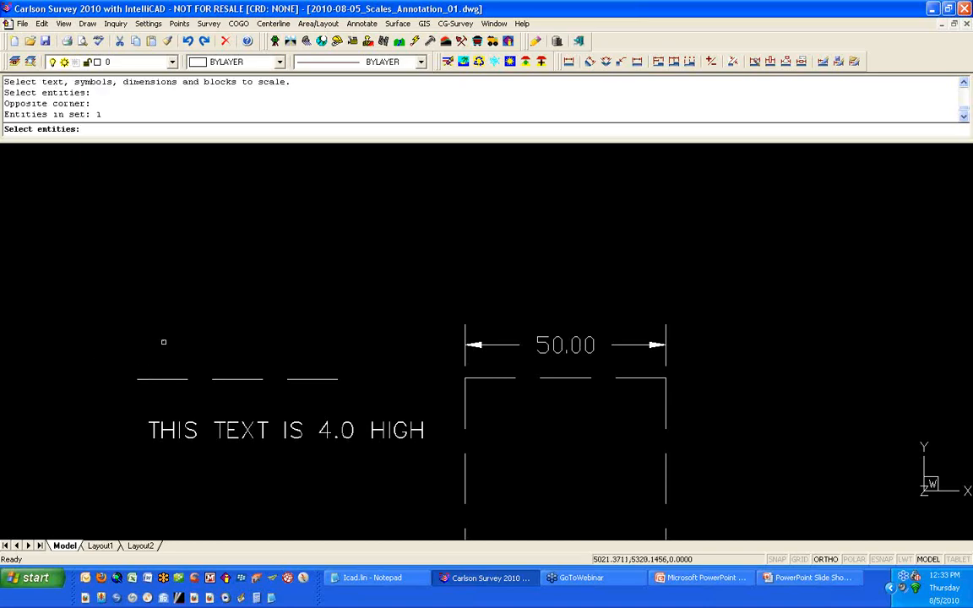
pyautogui.press('Return')
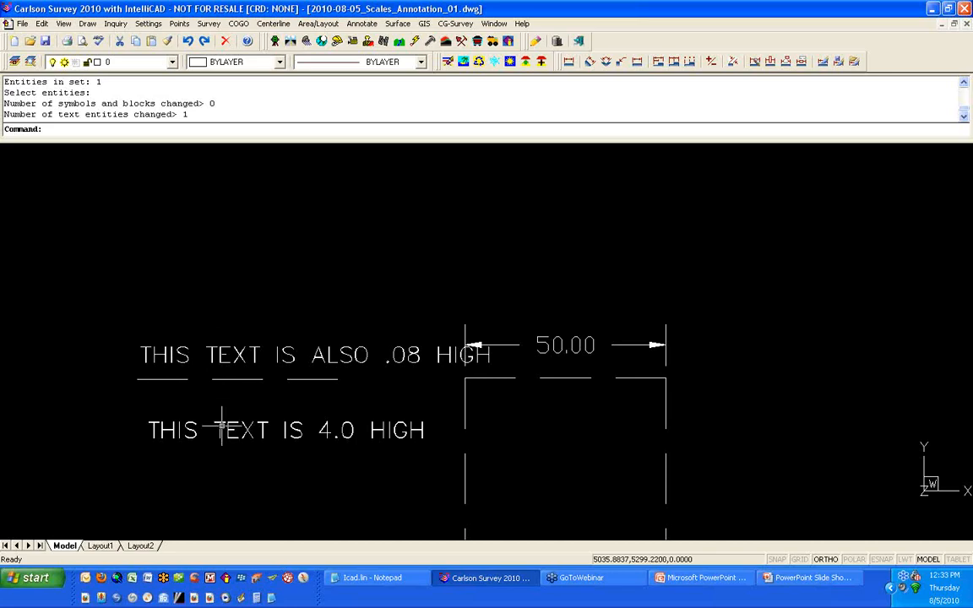
# Step: Copy the dashed square to the right of the original, level with it
pyautogui.scroll(-3, 289, 301)
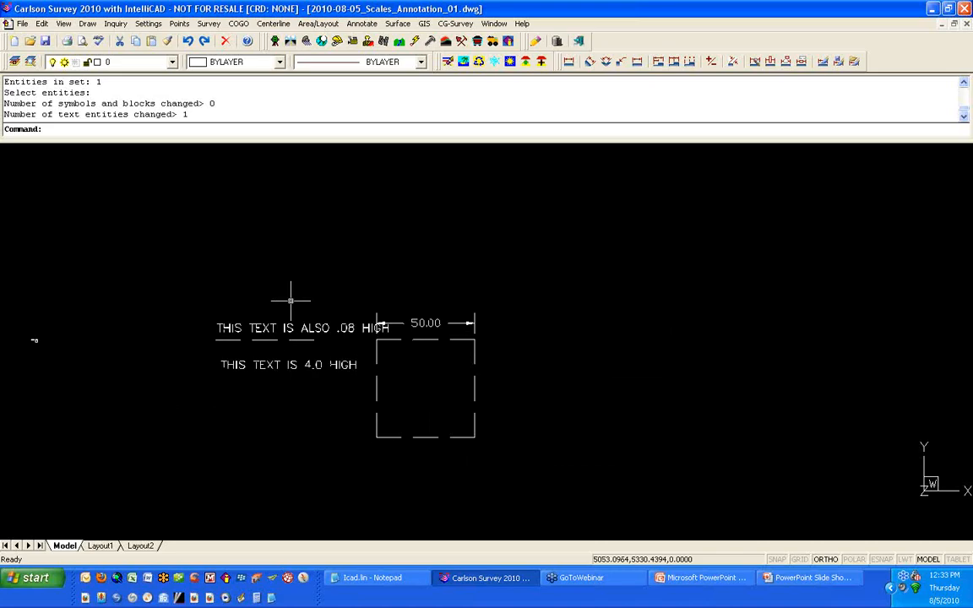
pyautogui.scroll(2, 638, 413)
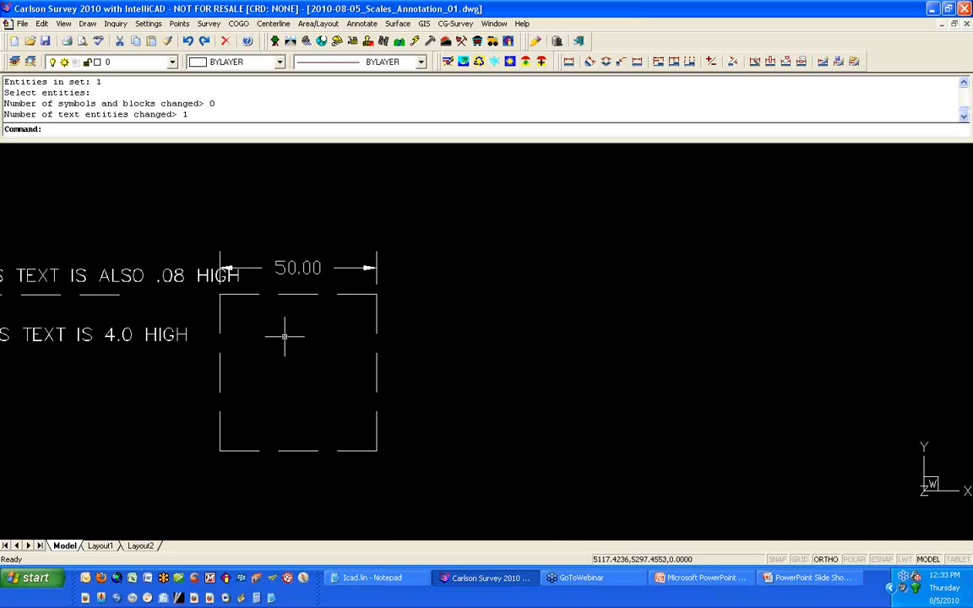
pyautogui.write('c')
pyautogui.press('Return')
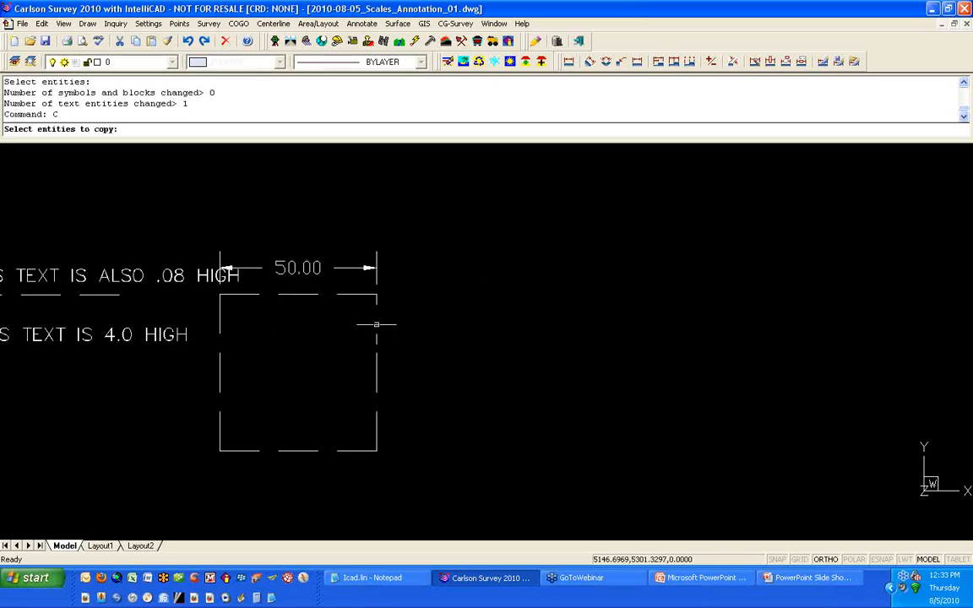
pyautogui.click(376, 325)
pyautogui.press('Return')
pyautogui.click(311, 348)
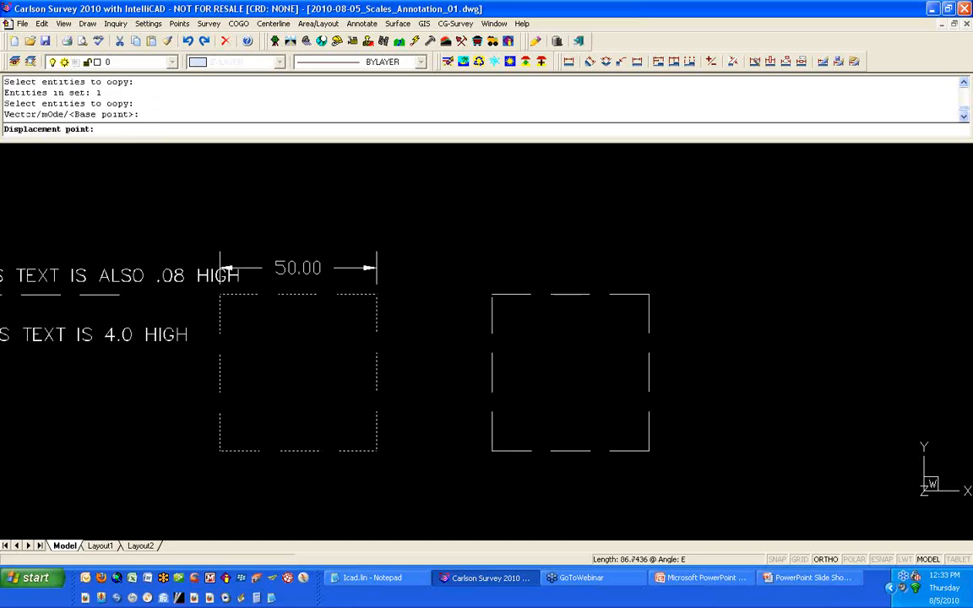
pyautogui.click(583, 347)
# Step: Turn on continuous linetype generation for the copied dashed polyline in its entity properties
pyautogui.click(492, 328)
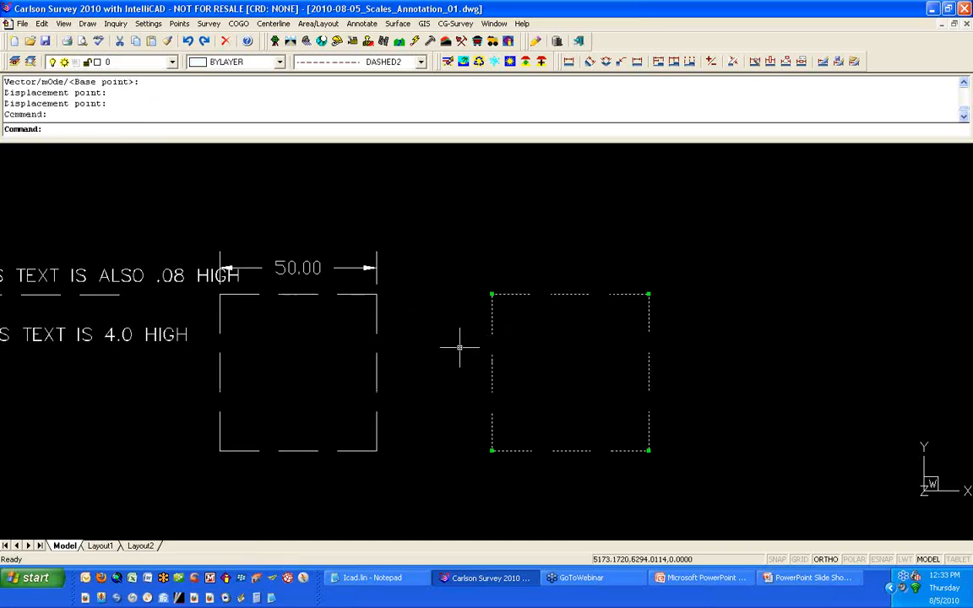
pyautogui.rightClick(609, 350)
pyautogui.click(634, 399)
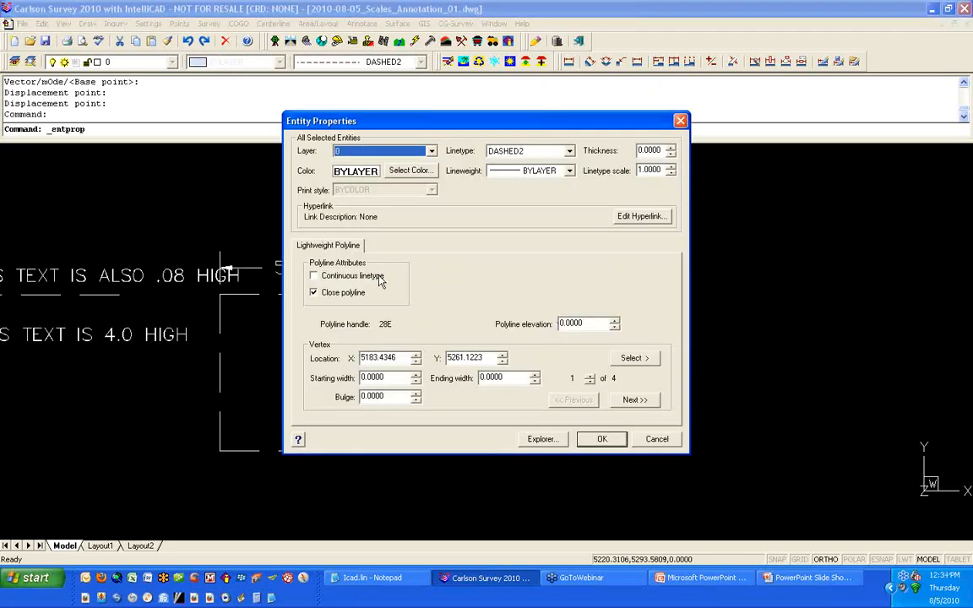
pyautogui.click(380, 282)
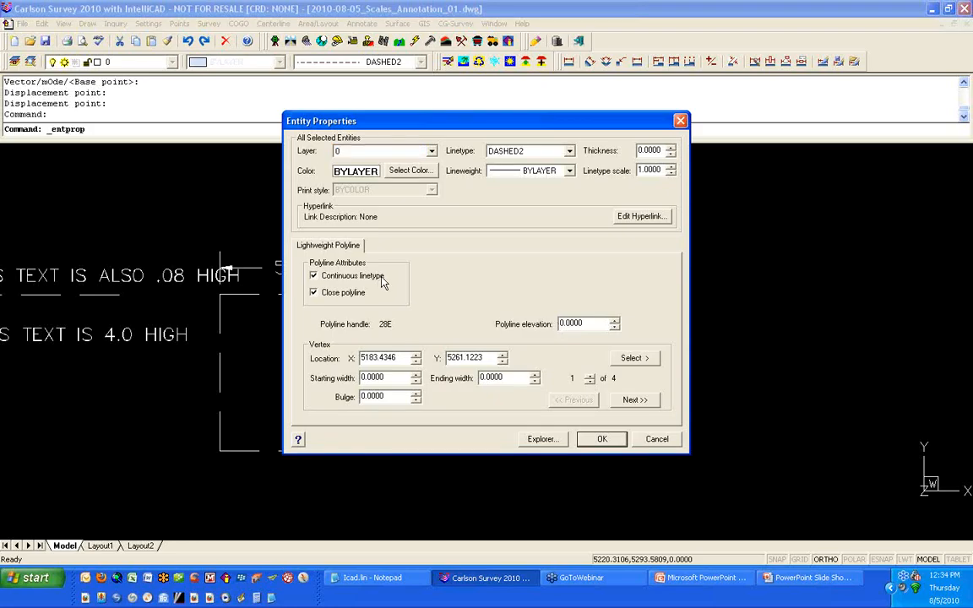
pyautogui.click(600, 442)
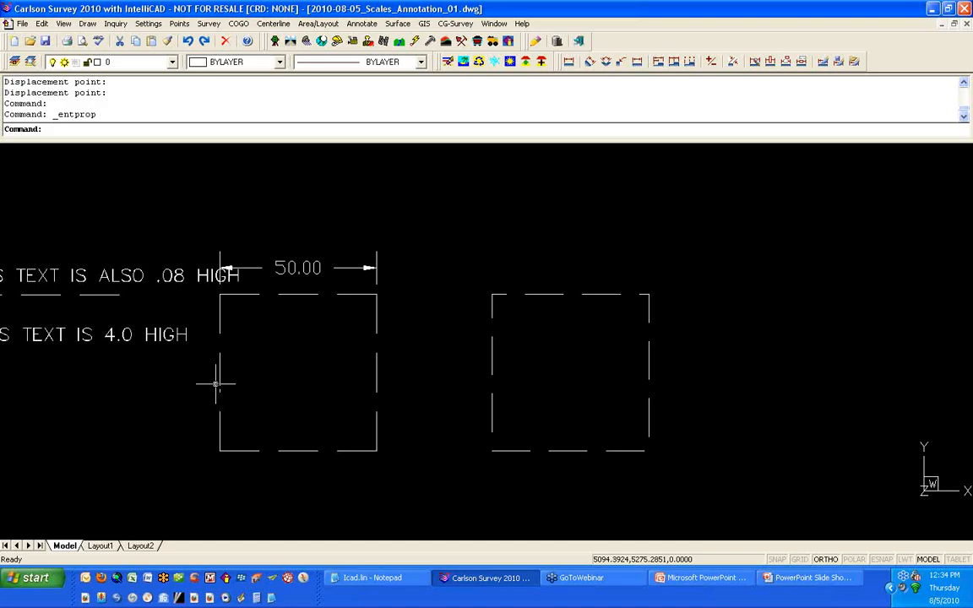
# Step: Draw a horizontal line above the dimension and set its linetype to DASHED2
pyautogui.click(218, 330)
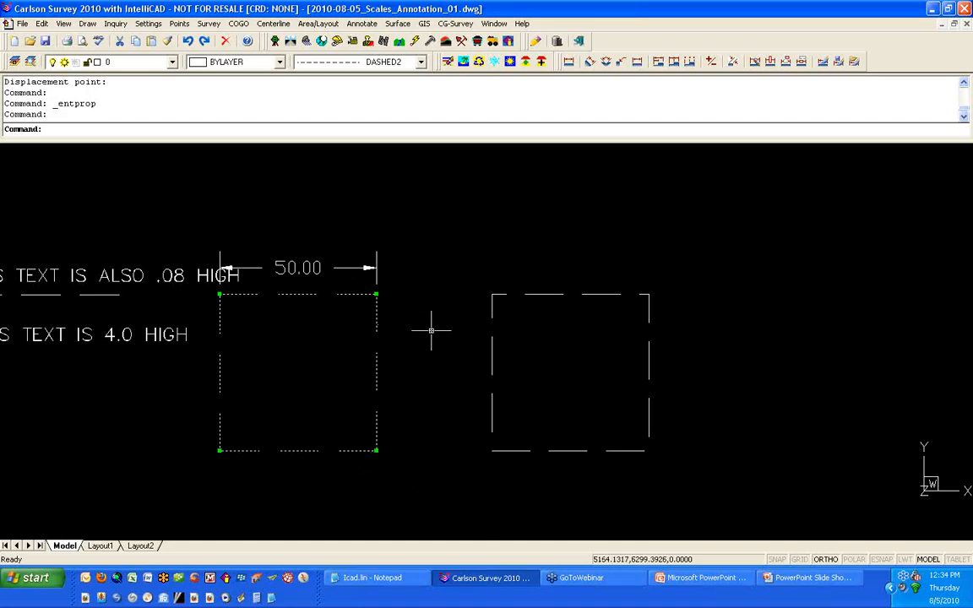
pyautogui.write('L')
pyautogui.press('Return')
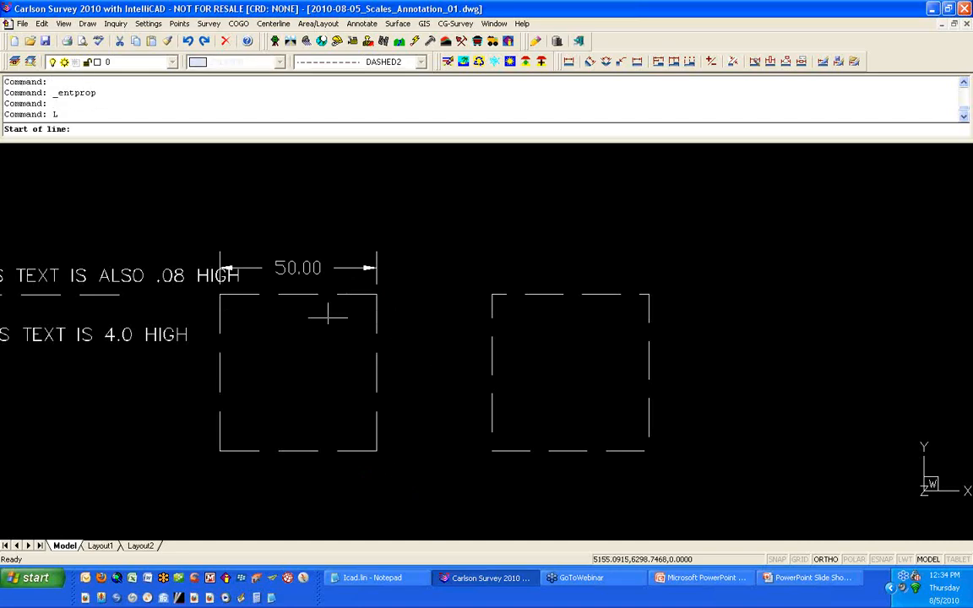
pyautogui.click(178, 201)
pyautogui.click(367, 208)
pyautogui.press('Return')
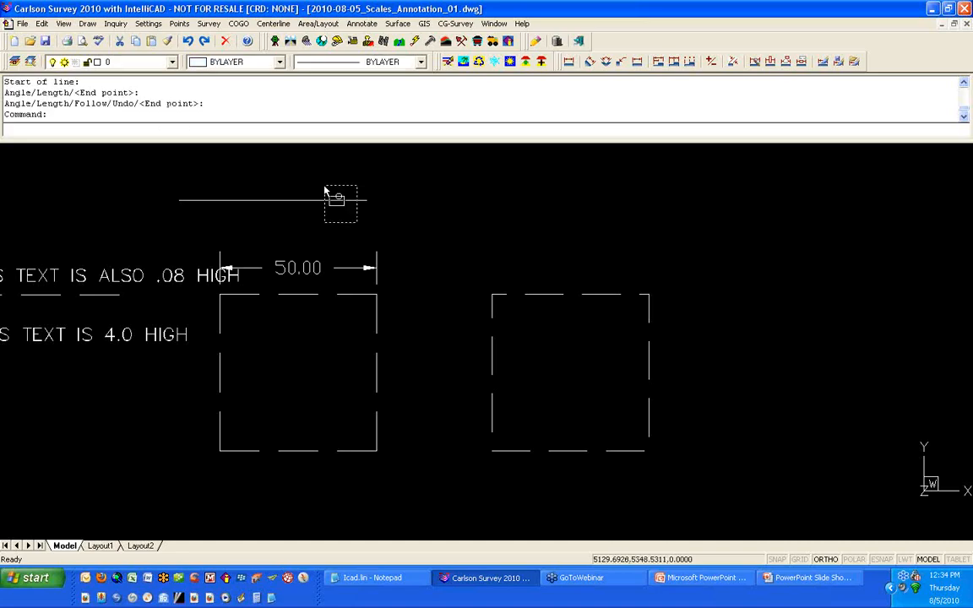
pyautogui.click(335, 199)
pyautogui.click(371, 61)
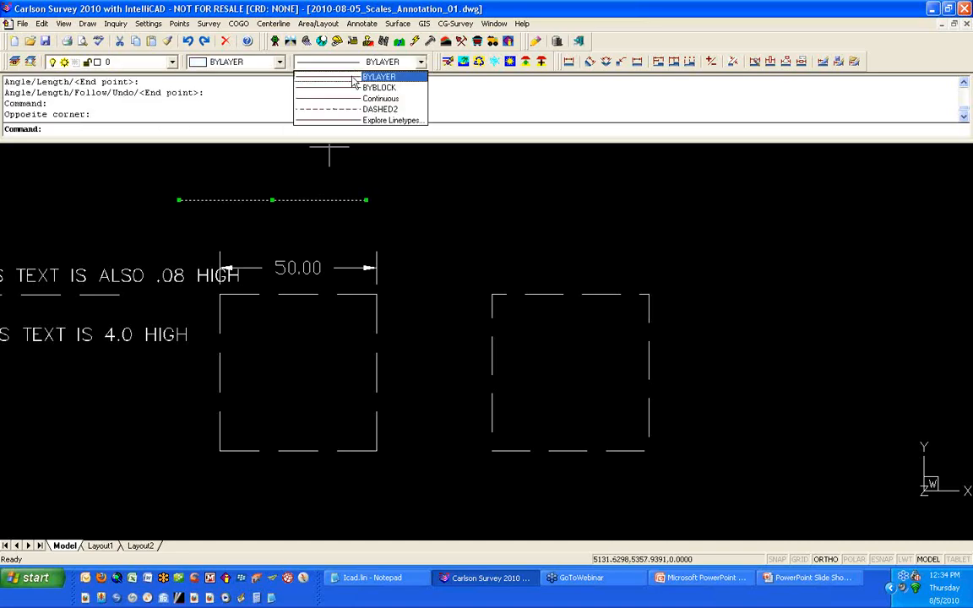
pyautogui.click(338, 103)
pyautogui.press('Escape')
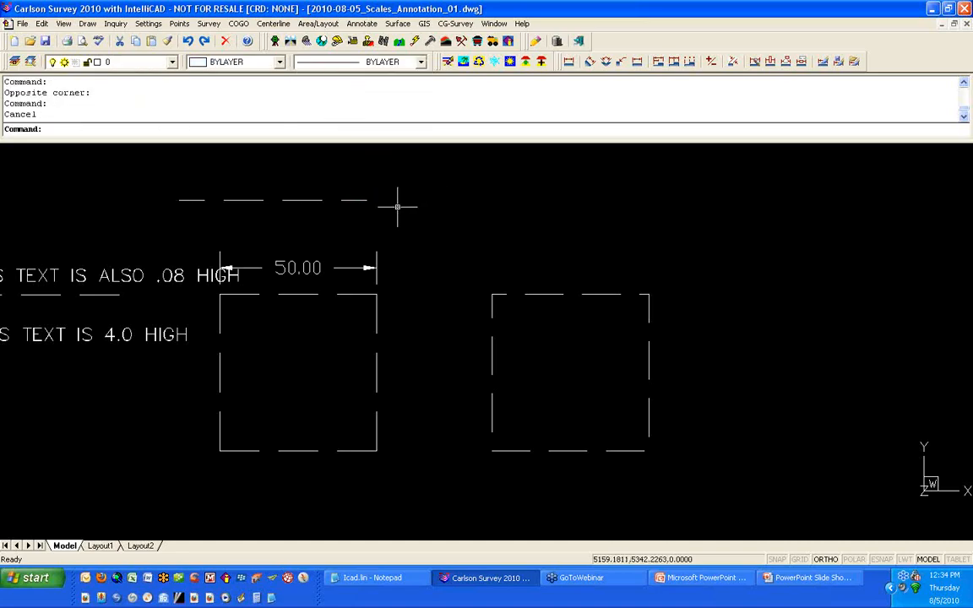
# Step: Move the copied polyline's top-right vertex upward so its top edge slopes
pyautogui.click(355, 200)
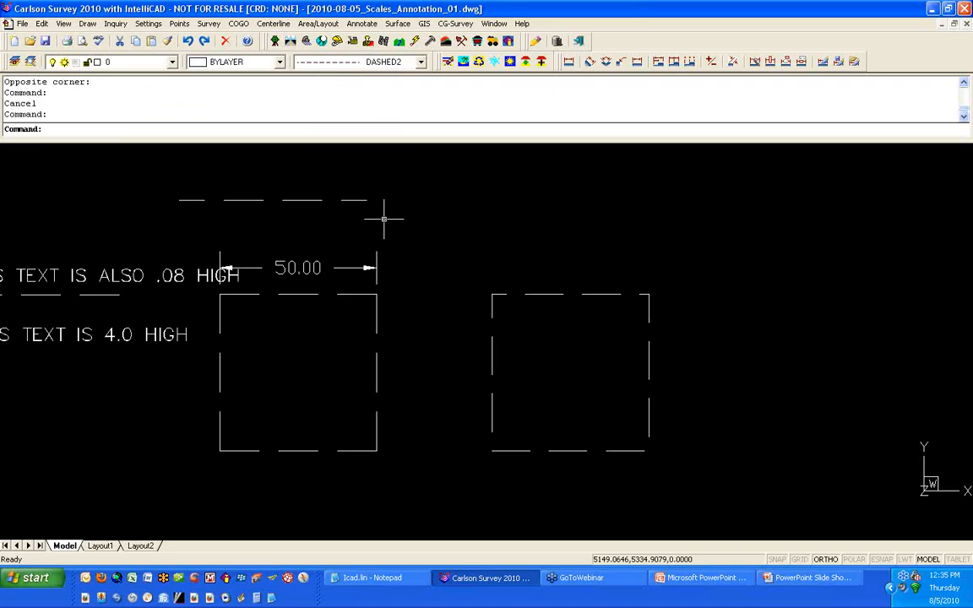
pyautogui.press('Escape')
pyautogui.click(555, 295)
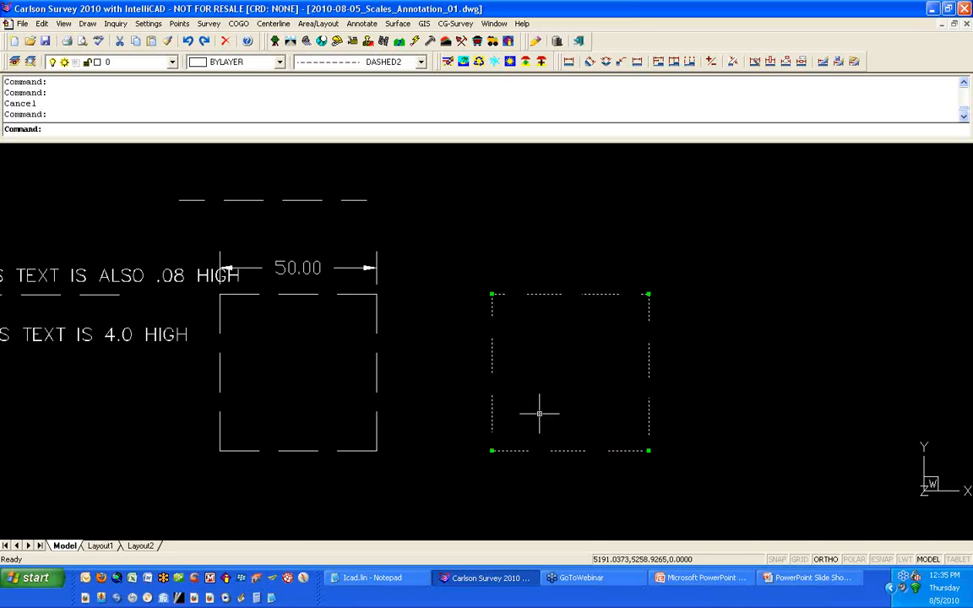
pyautogui.scroll(3, 647, 292)
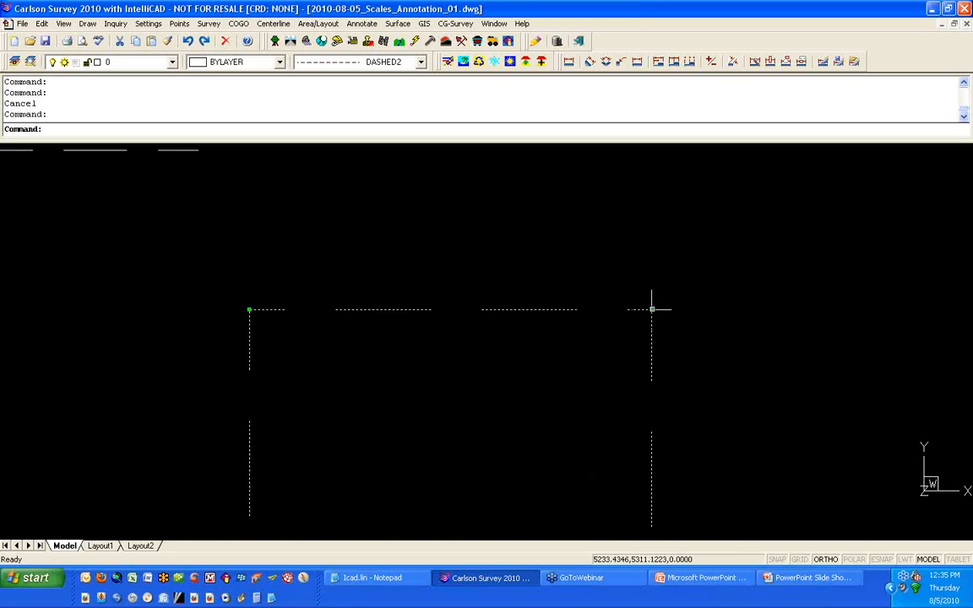
pyautogui.click(651, 309)
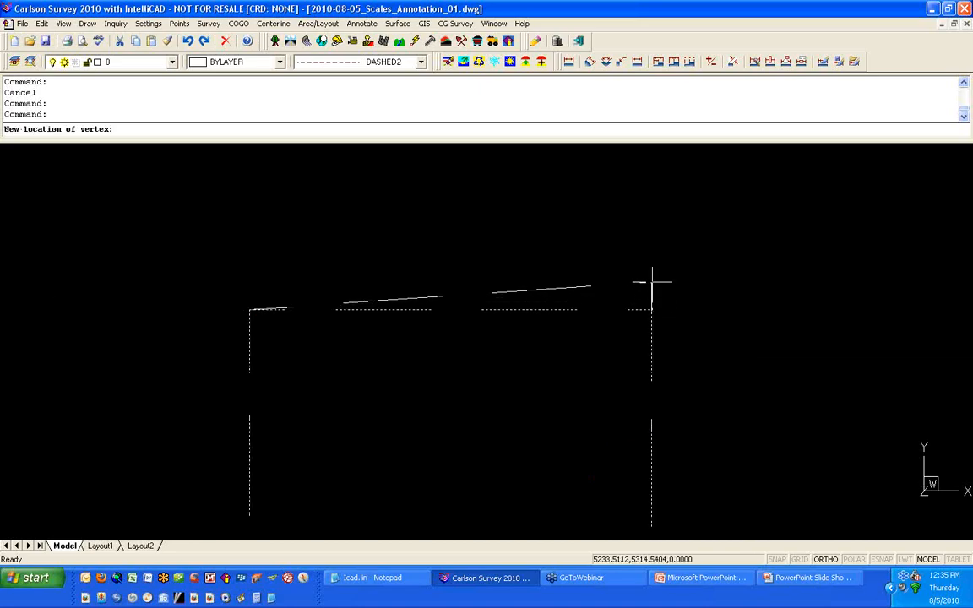
pyautogui.click(656, 206)
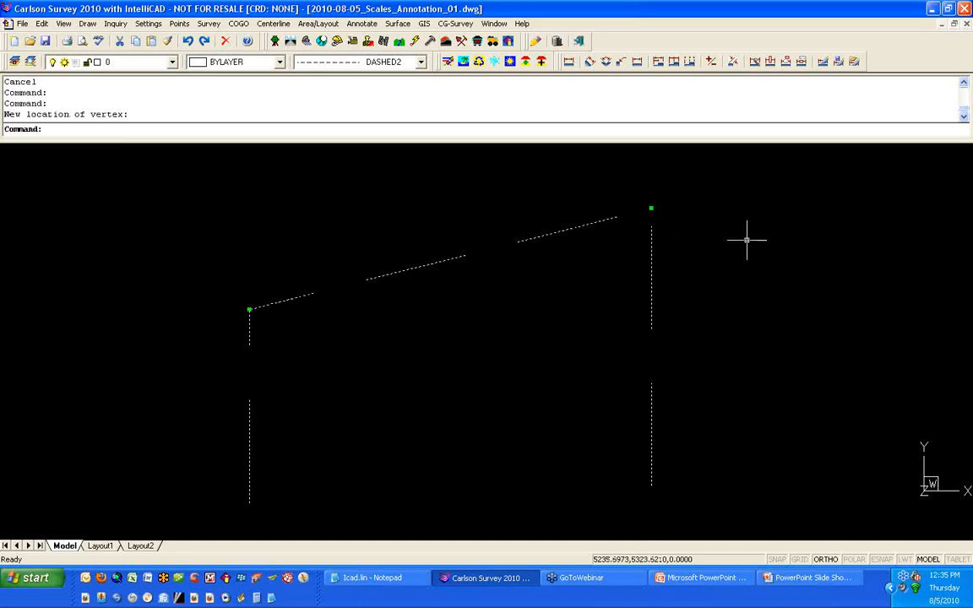
pyautogui.scroll(-3, 737, 241)
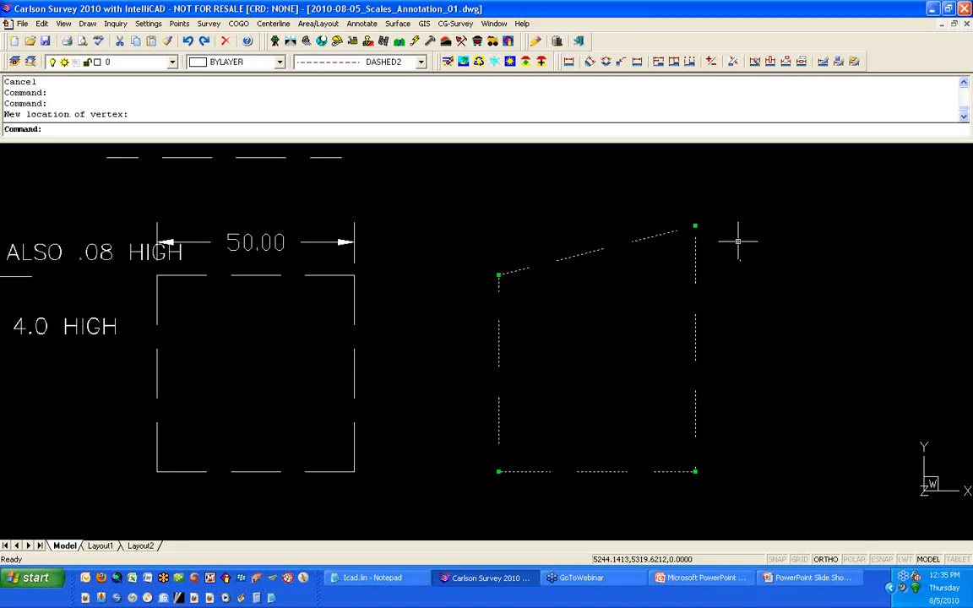
# Step: Try to change the PLINEGEN system variable
pyautogui.write('PLINEGEN')
pyautogui.press('Return')
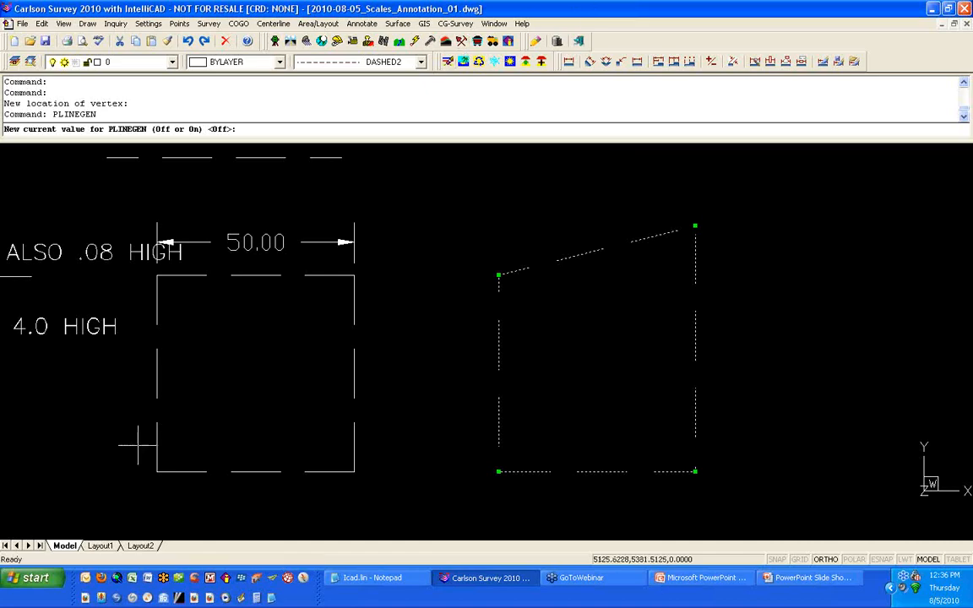
pyautogui.click(99, 546)
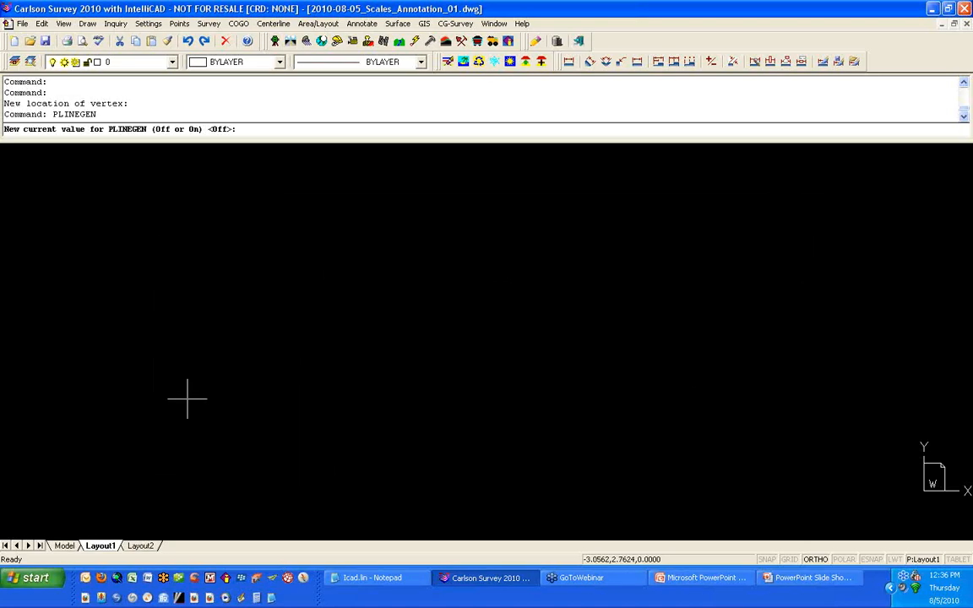
pyautogui.press('Escape')
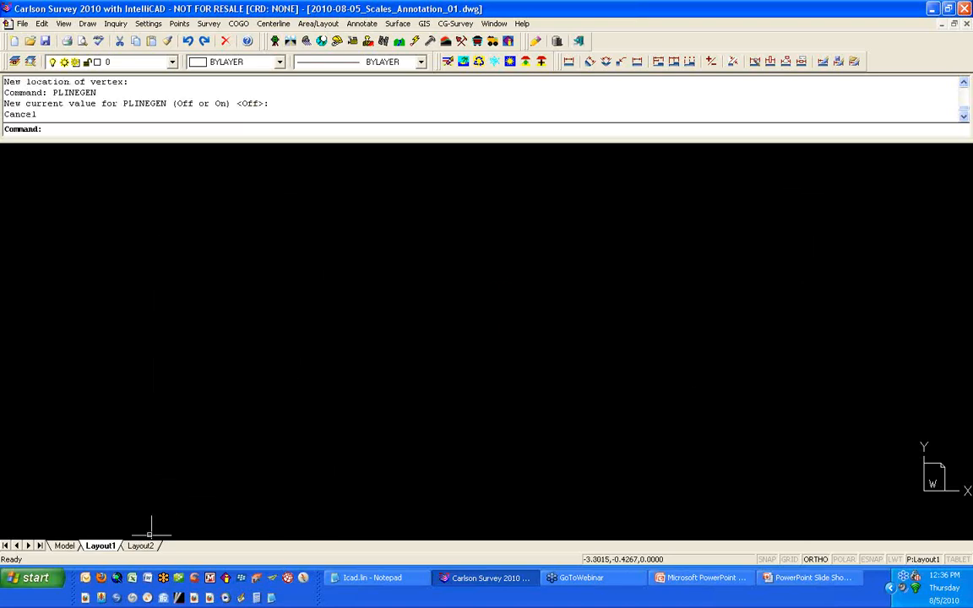
# Step: In Layout1, insert a D - 24 x 36 title block at 1" = 50' scale, picking its lower-left corner without setting limits
pyautogui.click(59, 546)
pyautogui.click(99, 545)
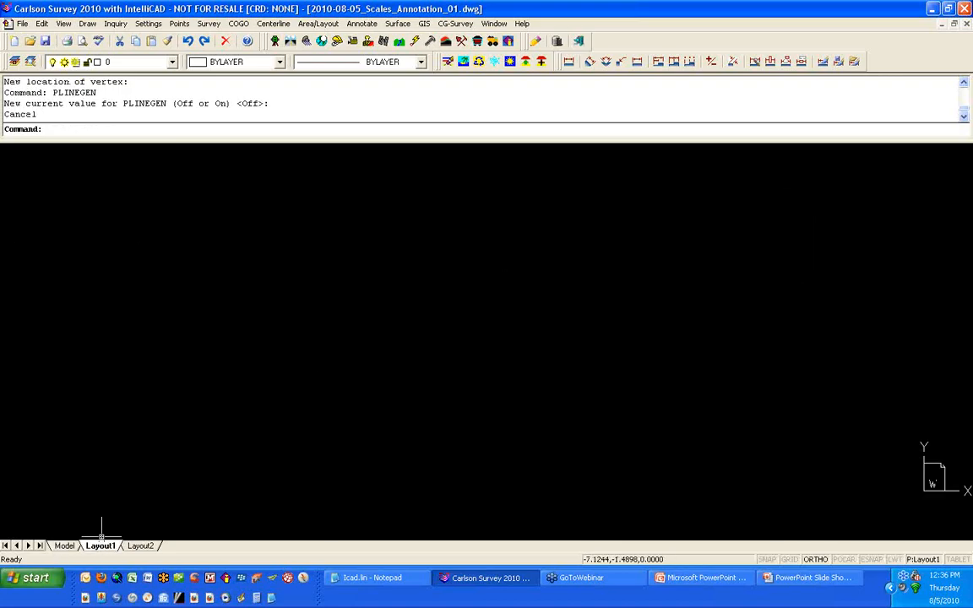
pyautogui.click(149, 24)
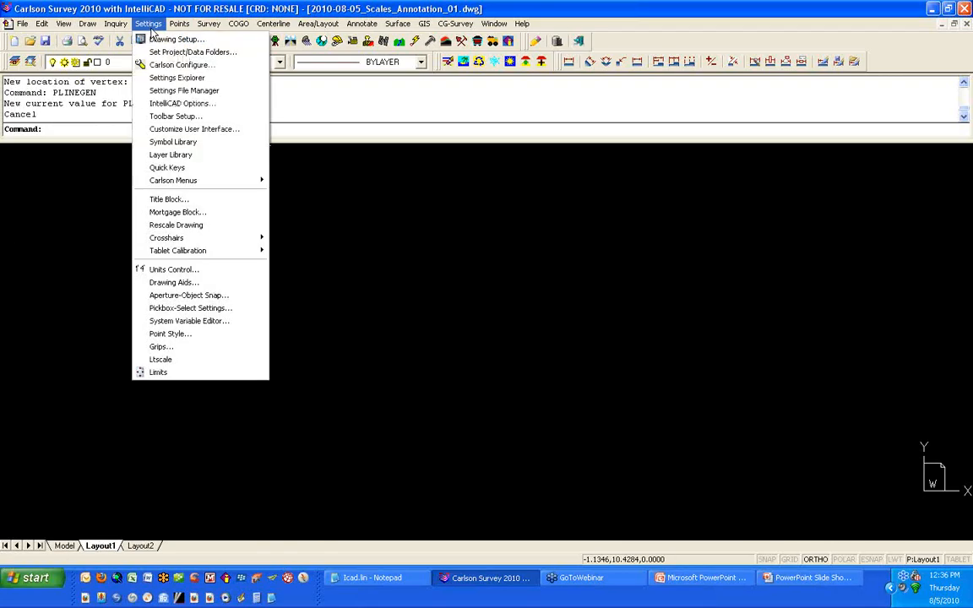
pyautogui.click(201, 199)
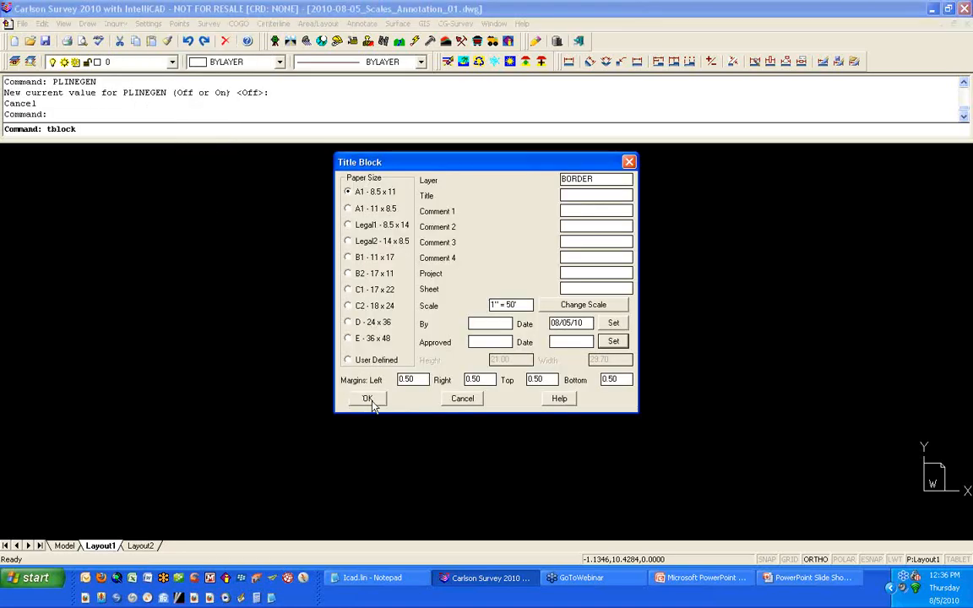
pyautogui.click(371, 328)
pyautogui.click(383, 404)
pyautogui.click(294, 435)
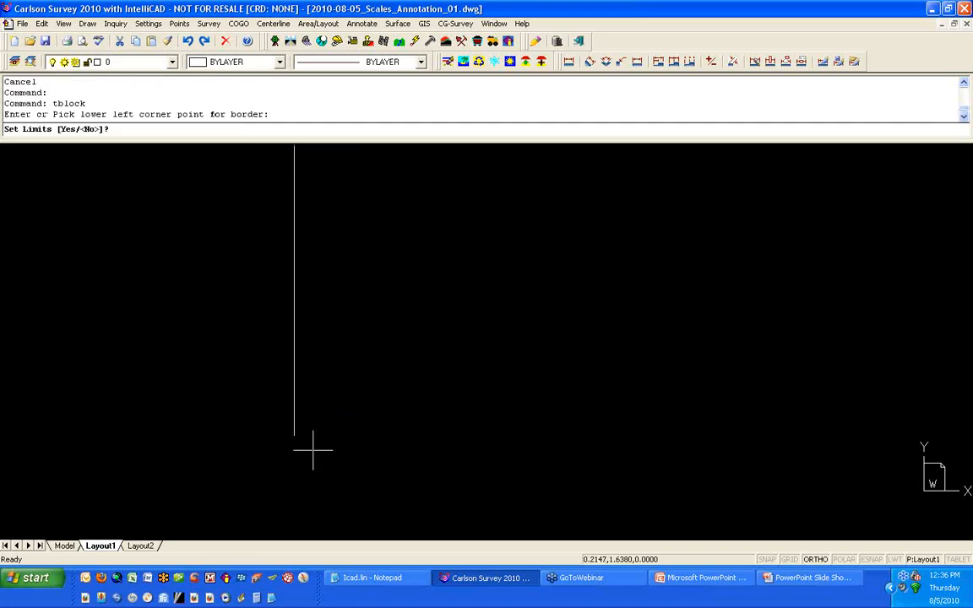
pyautogui.press('Return')
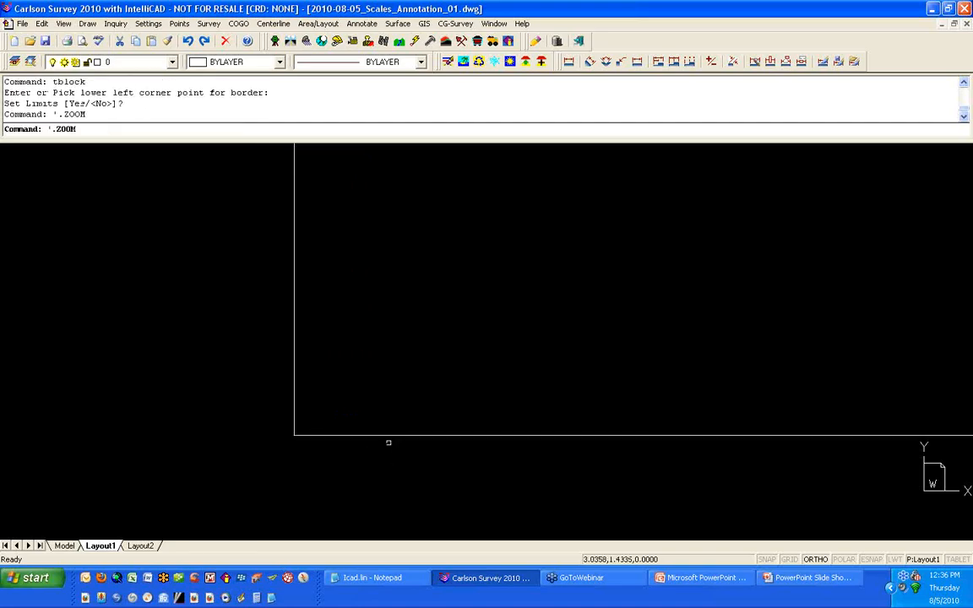
# Step: Measure the distance between the title block border's two top corners using endpoint snaps
pyautogui.write('d')
pyautogui.press('Return')
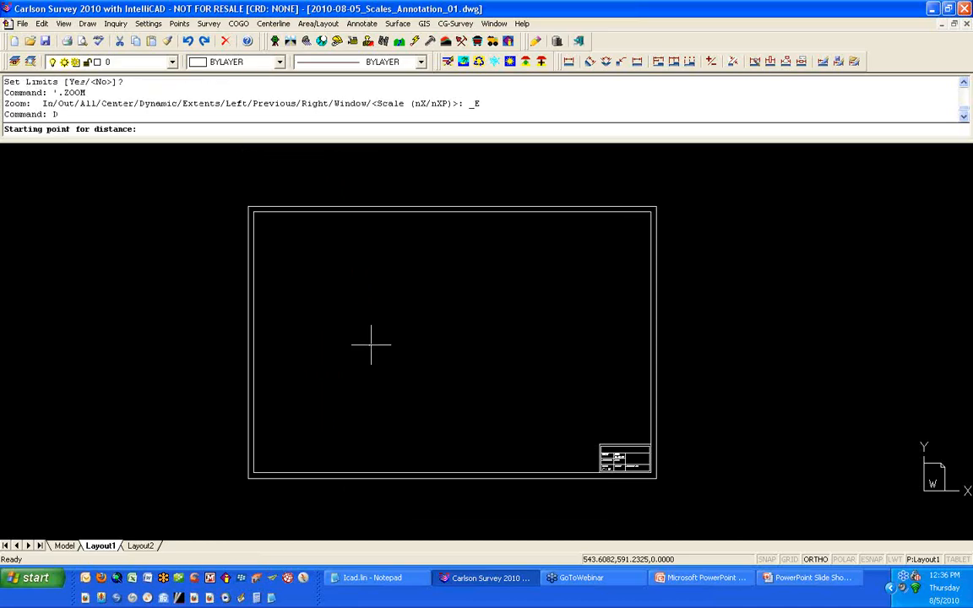
pyautogui.keyDown('shift'); pyautogui.rightClick(276, 195); pyautogui.keyUp('shift')
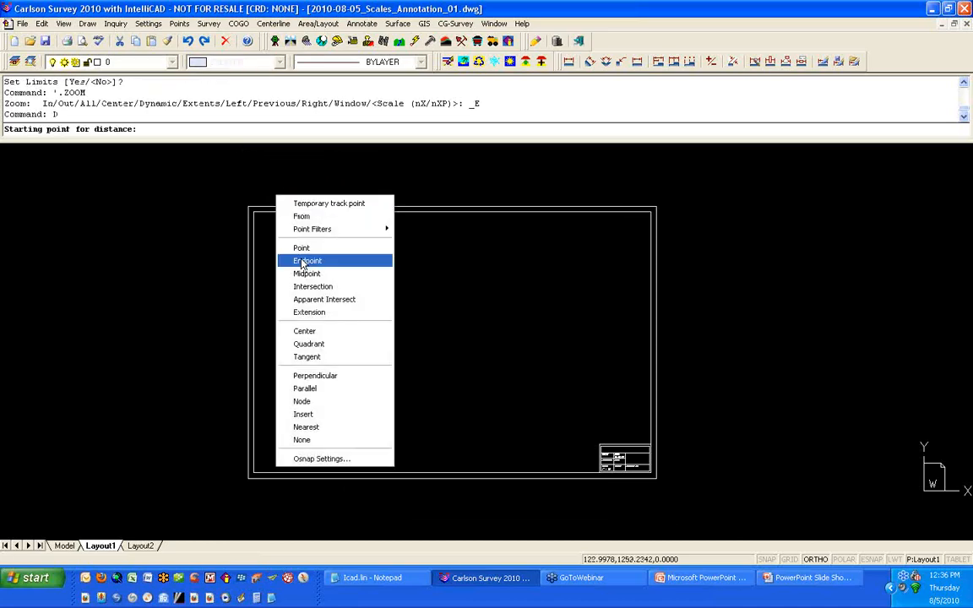
pyautogui.click(307, 262)
pyautogui.click(294, 200)
pyautogui.keyDown('shift'); pyautogui.rightClick(306, 204); pyautogui.keyUp('shift')
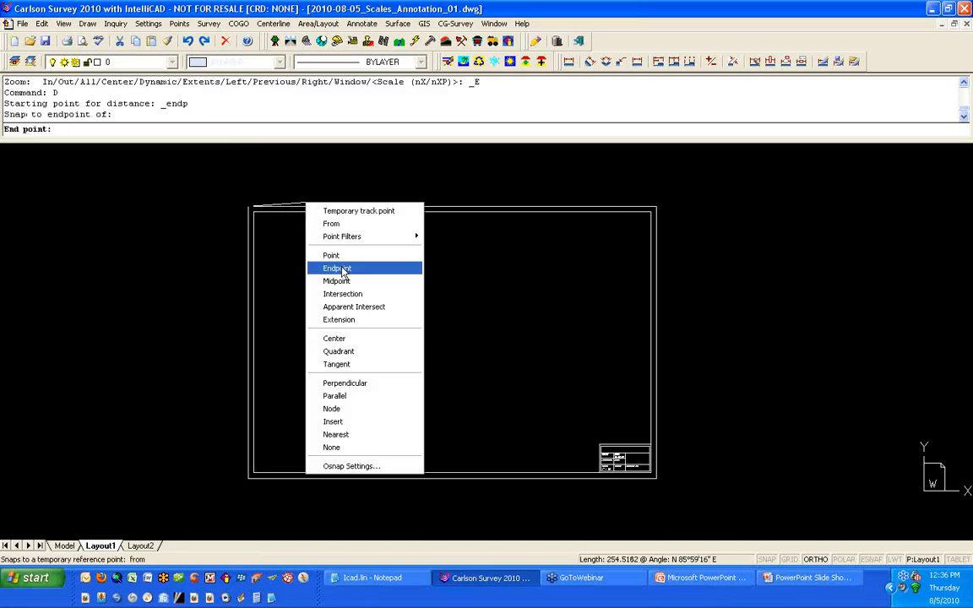
pyautogui.click(341, 269)
pyautogui.click(658, 206)
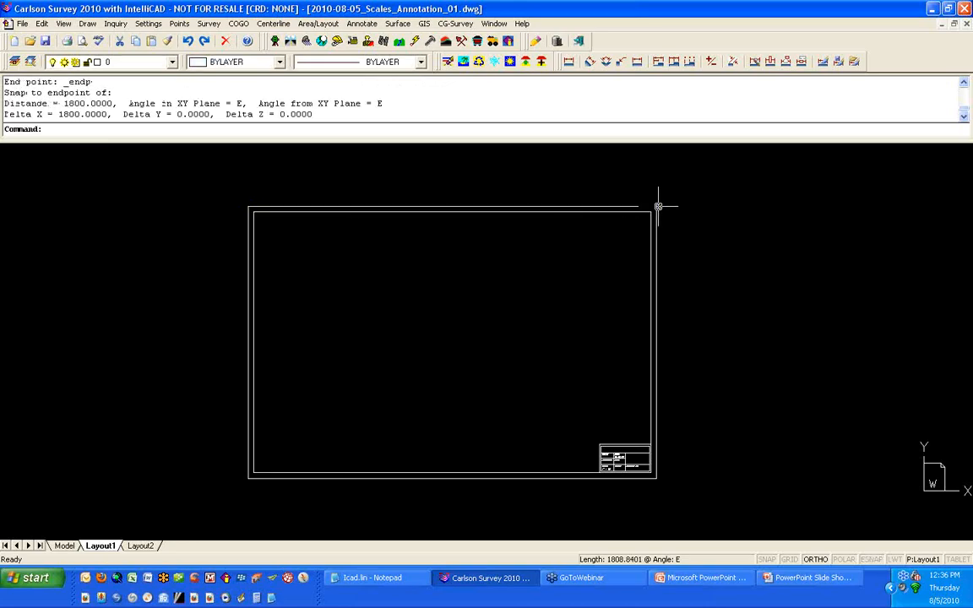
# Step: Erase the whole title block with a window selection
pyautogui.click(691, 185)
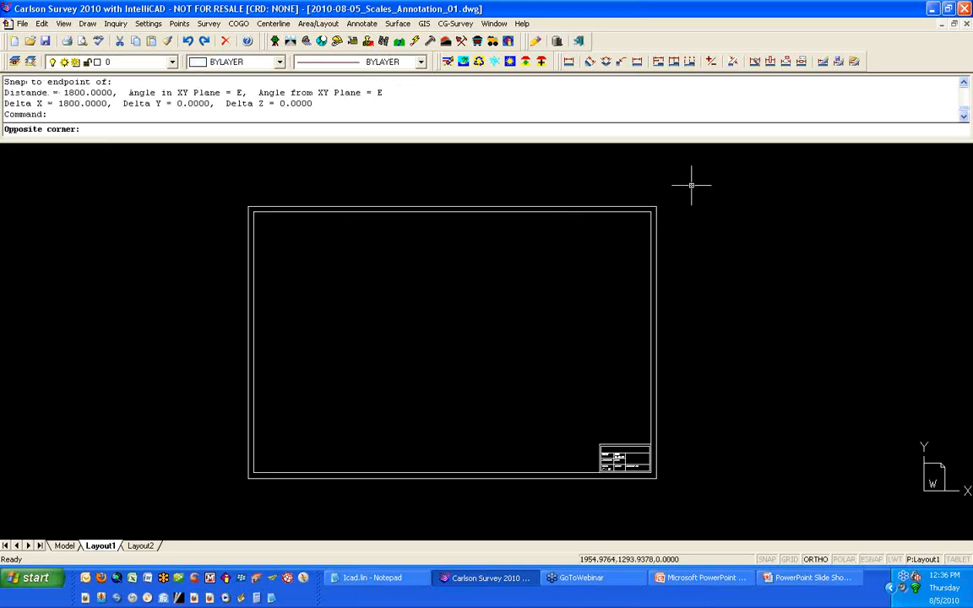
pyautogui.click(235, 497)
pyautogui.write('E')
pyautogui.press('Return')
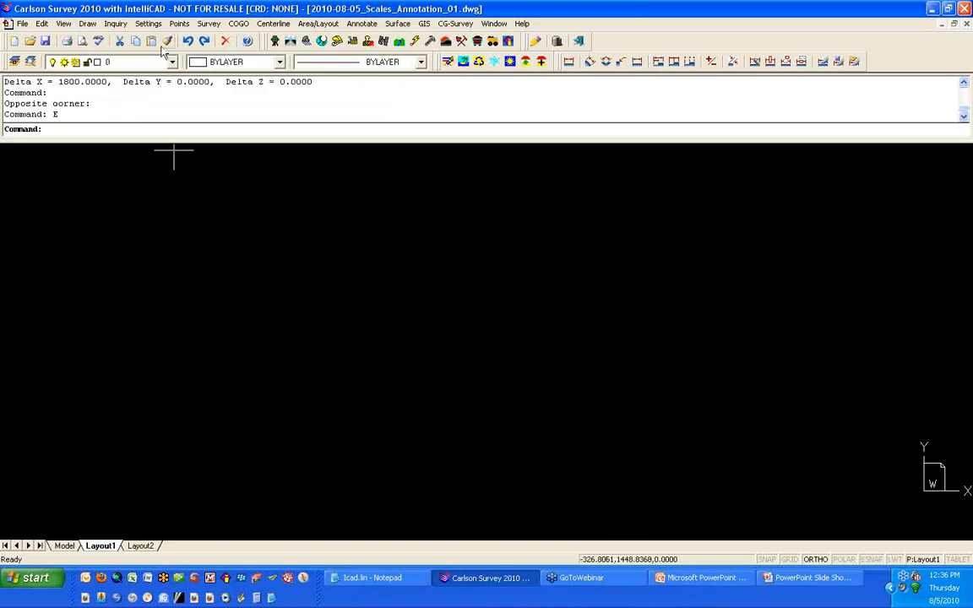
# Step: Insert a D - 24 x 36 title block in Layout1 at 1" = 1 scale, accepting the default corner and no limits
pyautogui.click(159, 28)
pyautogui.click(169, 199)
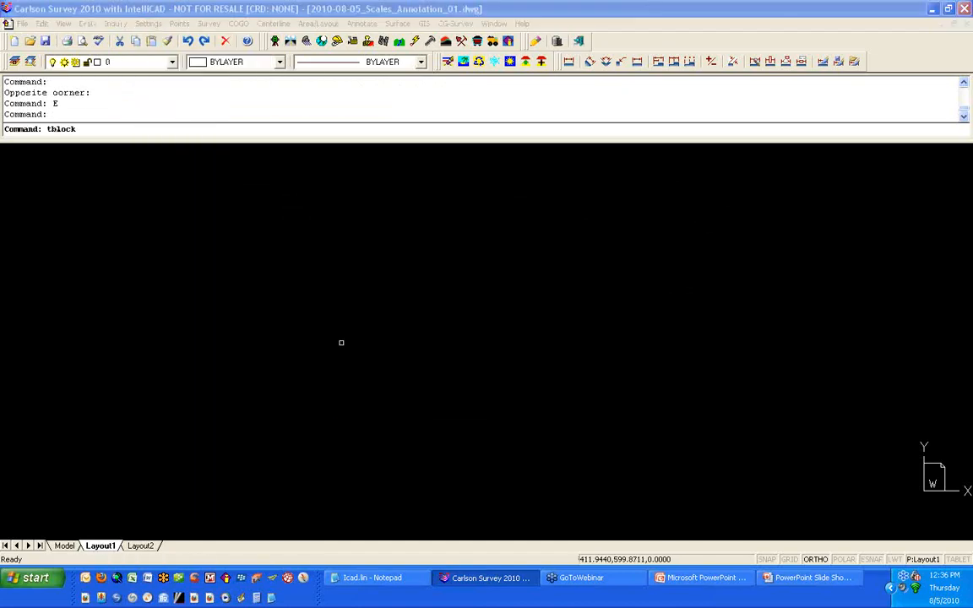
pyautogui.moveTo(504, 305); pyautogui.dragTo(516, 305)
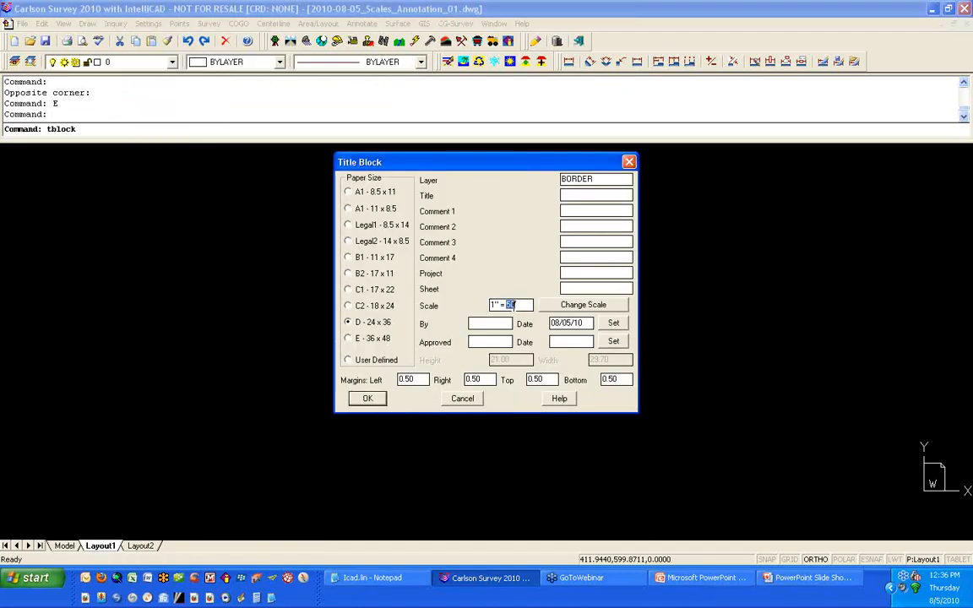
pyautogui.write('1')
pyautogui.click(365, 400)
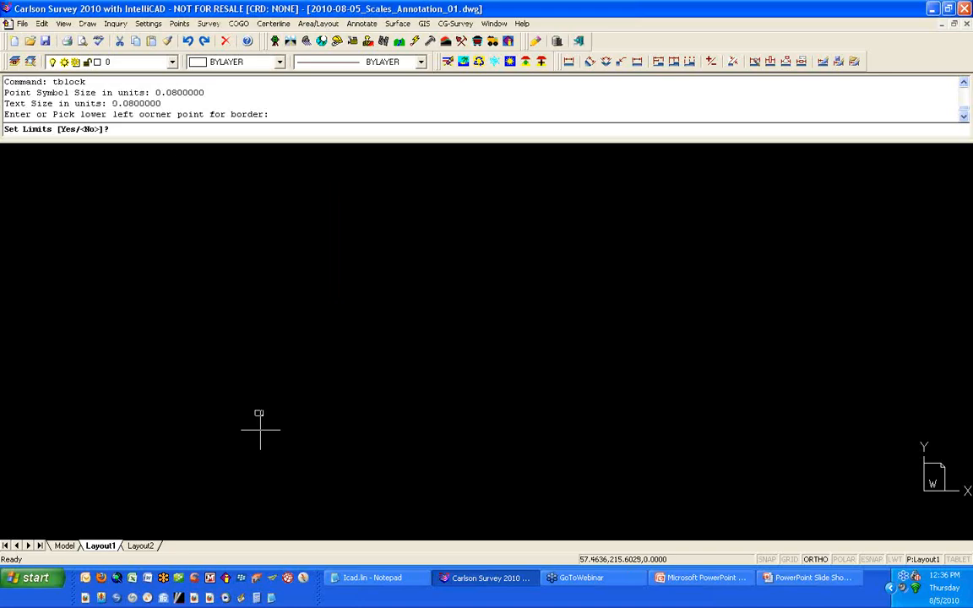
pyautogui.press('Return')
pyautogui.scroll(4, 273, 253)
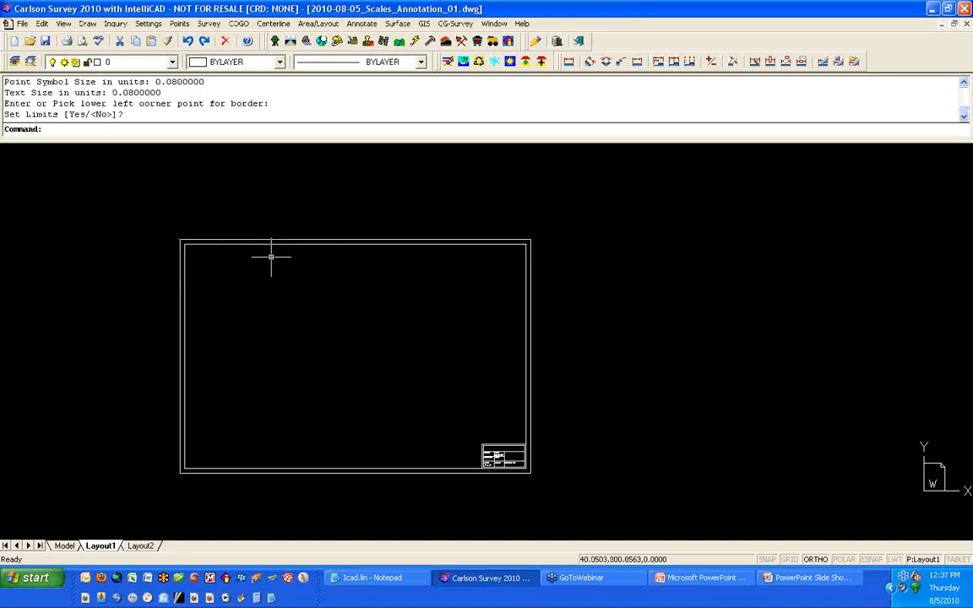
# Step: Measure the distance between the title block border's two top corners using endpoint snaps
pyautogui.write('D')
pyautogui.press('Return')
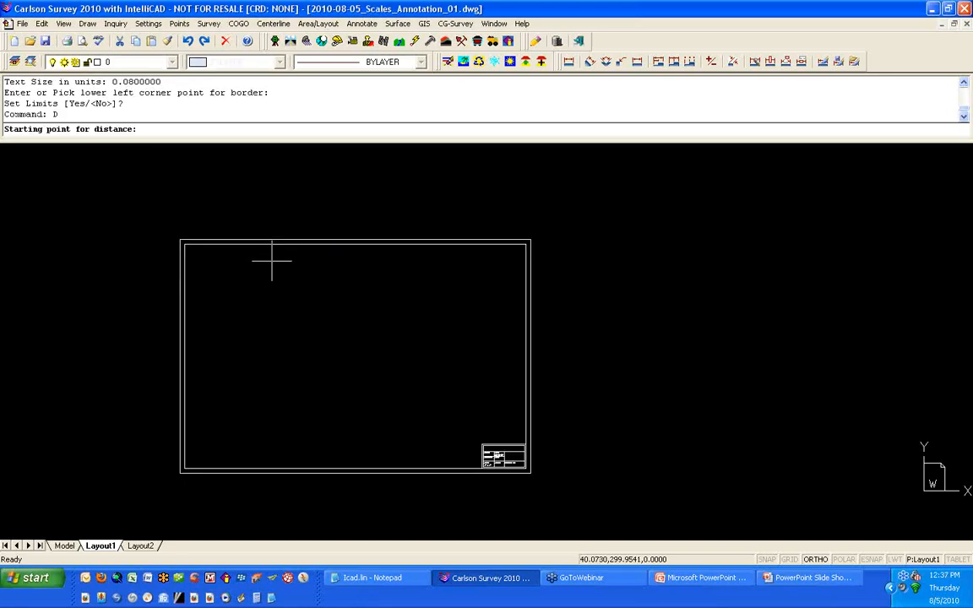
pyautogui.keyDown('shift'); pyautogui.rightClick(272, 260); pyautogui.keyUp('shift')
pyautogui.click(306, 326)
pyautogui.click(189, 228)
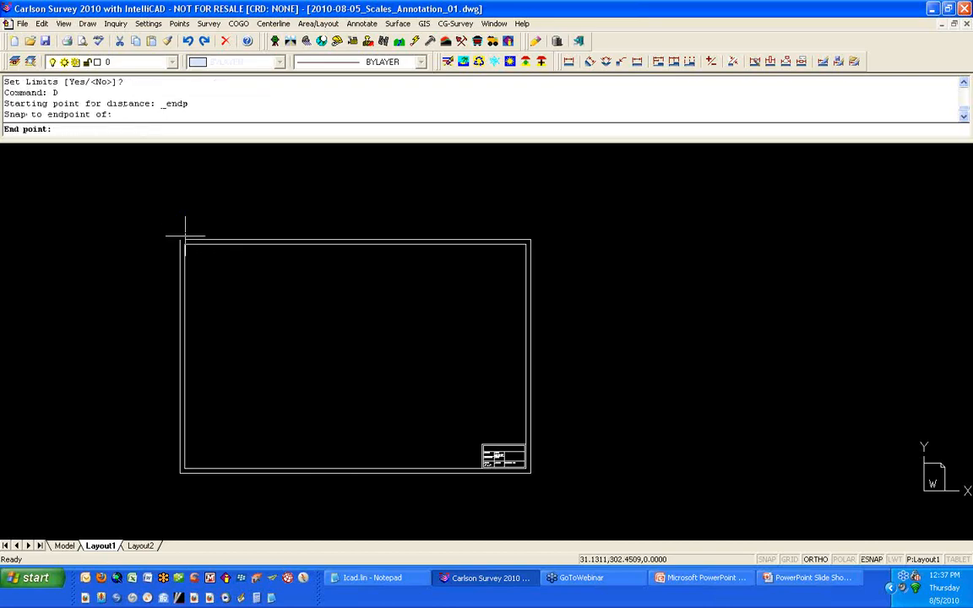
pyautogui.keyDown('shift'); pyautogui.rightClick(231, 219); pyautogui.keyUp('shift')
pyautogui.click(270, 286)
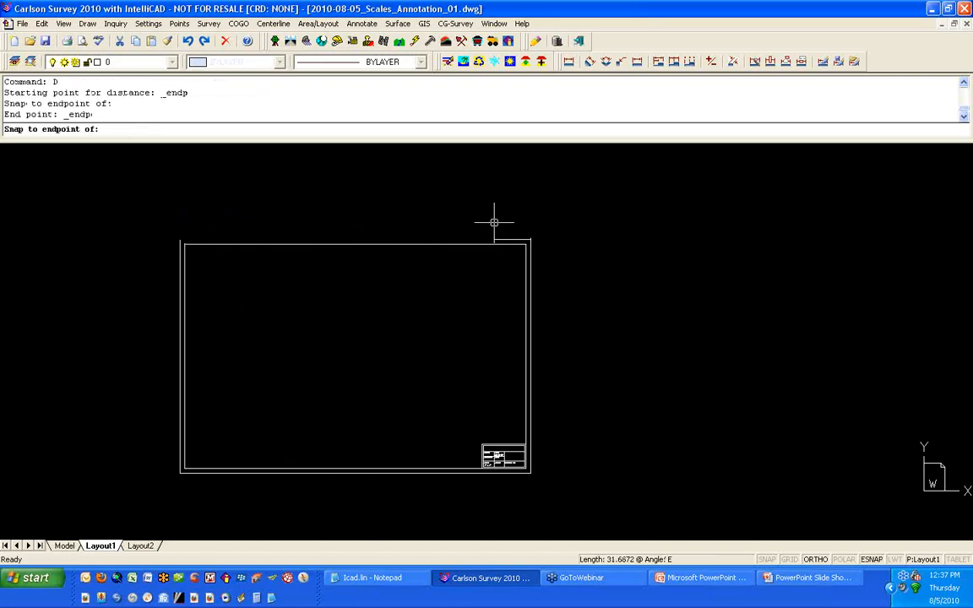
pyautogui.click(519, 238)
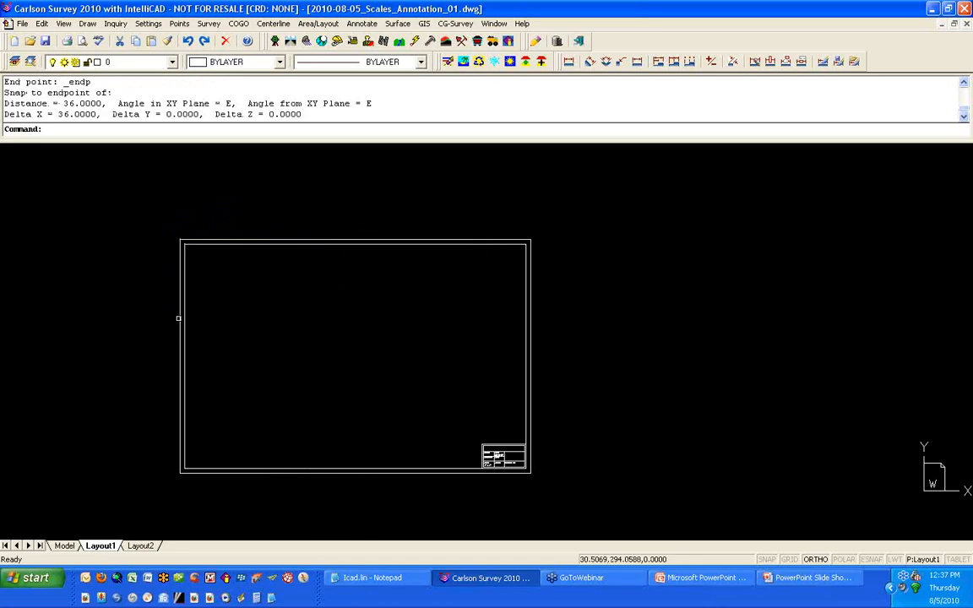
# Step: Set the drawing's horizontal scale to 50 in Drawing Setup
pyautogui.scroll(2, 176, 316)
pyautogui.scroll(-2, 173, 314)
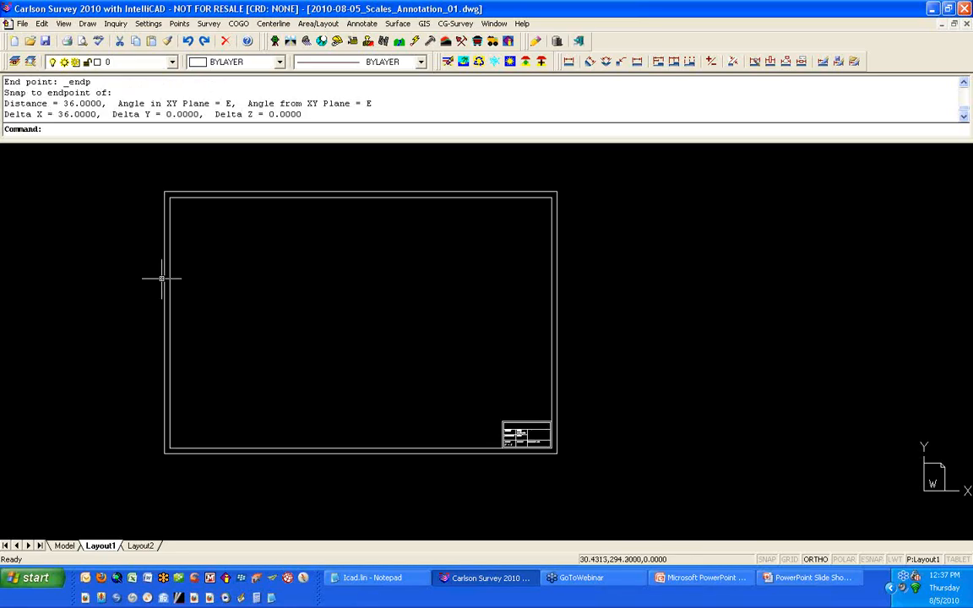
pyautogui.write('MV')
pyautogui.press('Escape')
pyautogui.click(148, 24)
pyautogui.click(169, 37)
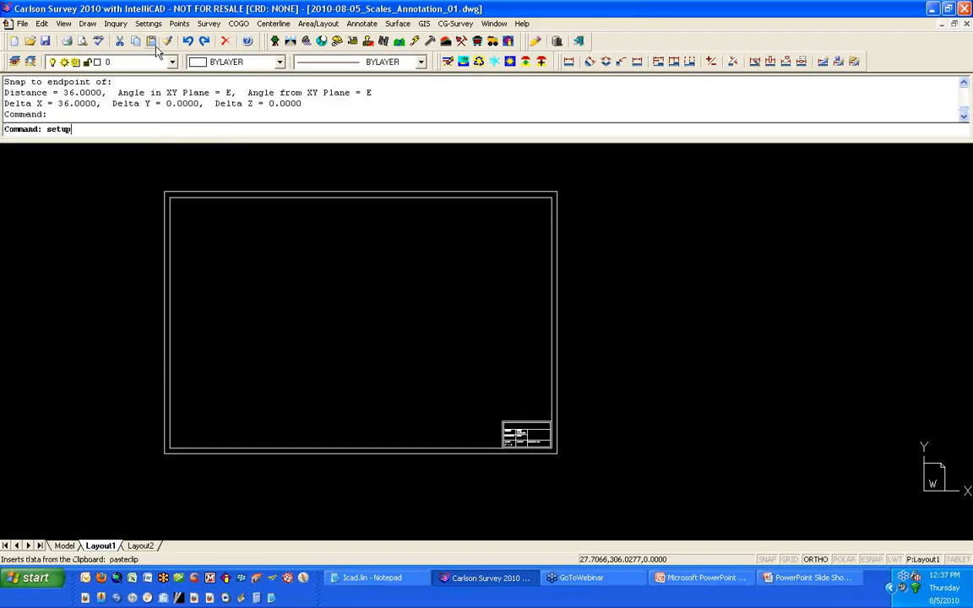
pyautogui.doubleClick(452, 178)
pyautogui.write('50')
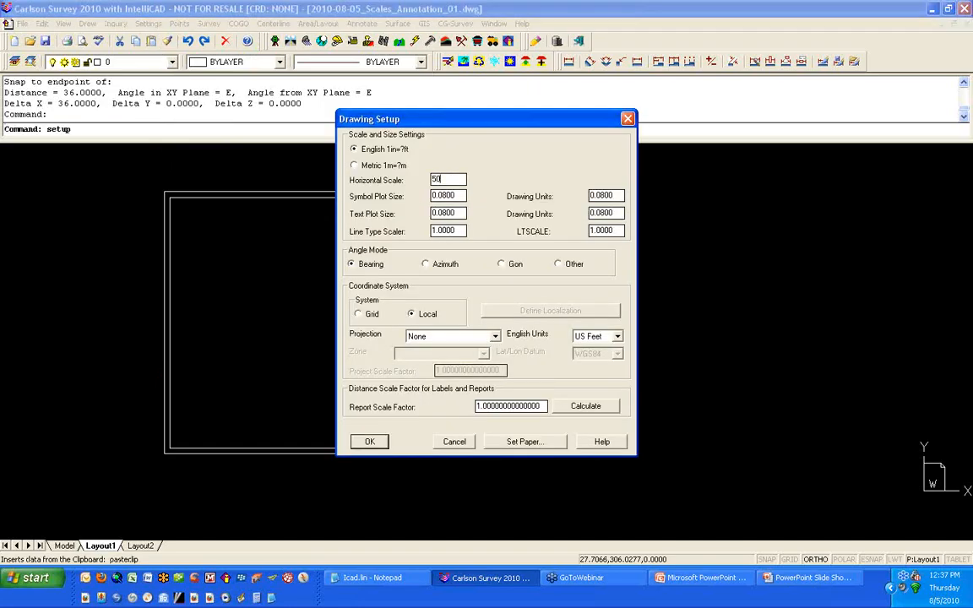
pyautogui.click(369, 441)
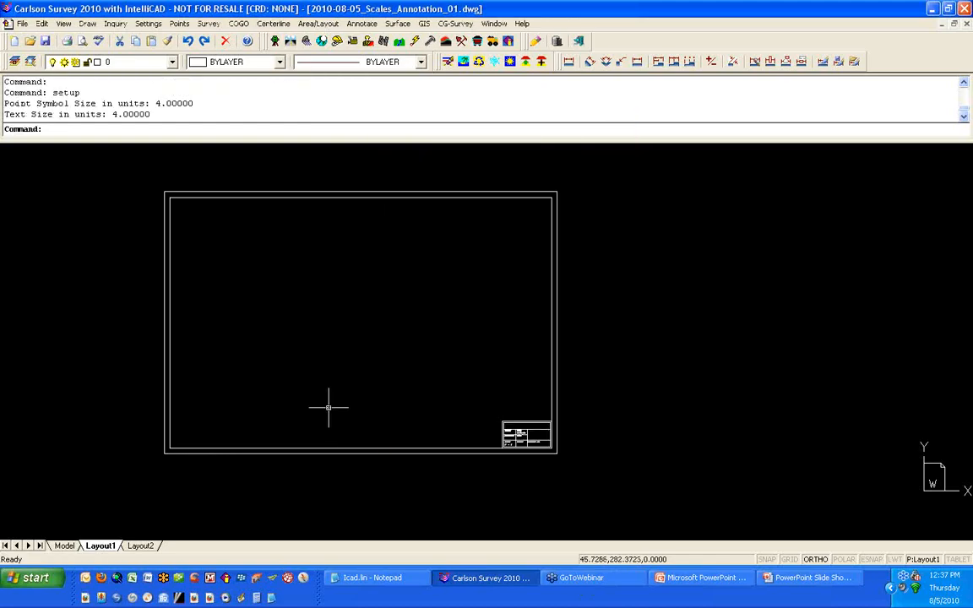
# Step: Create a floating viewport in the upper-left of the title block border and activate it
pyautogui.write('MV')
pyautogui.press('Return')
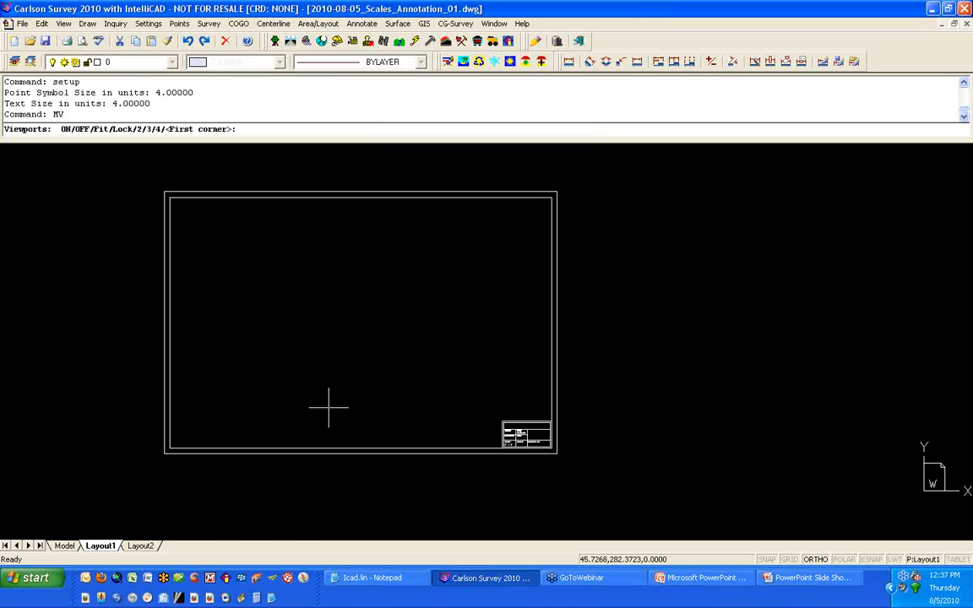
pyautogui.click(180, 209)
pyautogui.click(294, 304)
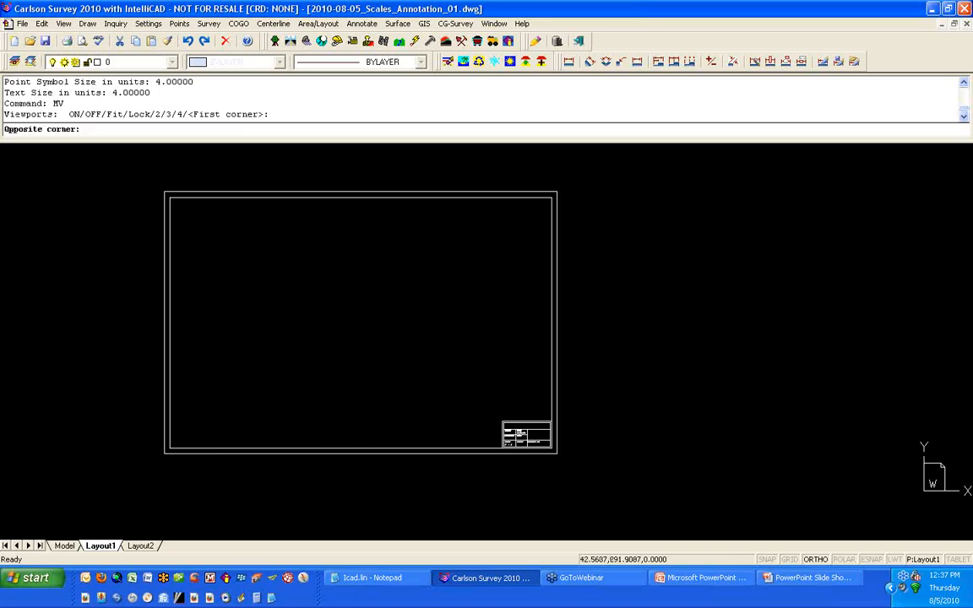
pyautogui.doubleClick(211, 265)
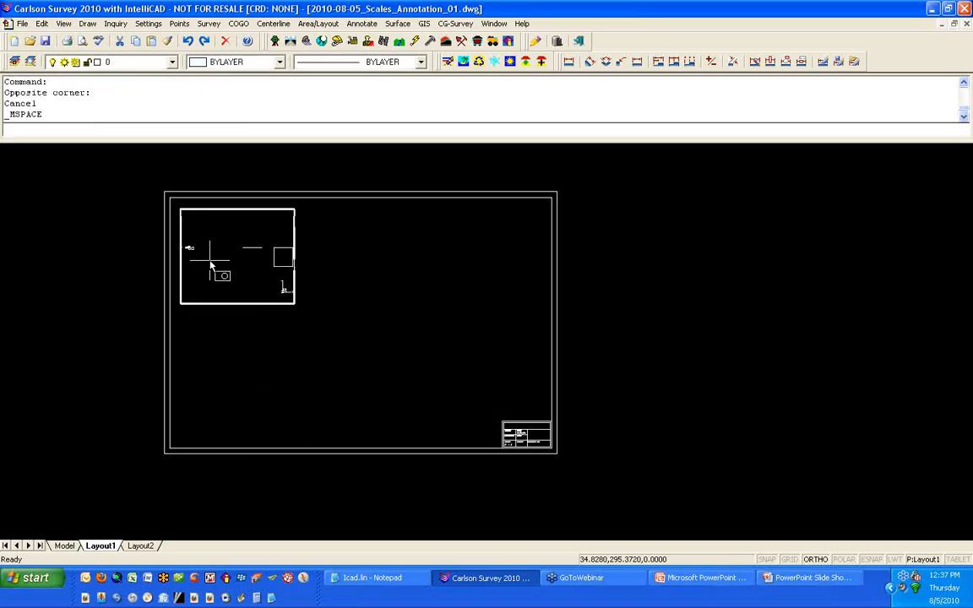
# Step: Zoom the viewport contents to a scale of 1/50XP
pyautogui.scroll(-4, 194, 234)
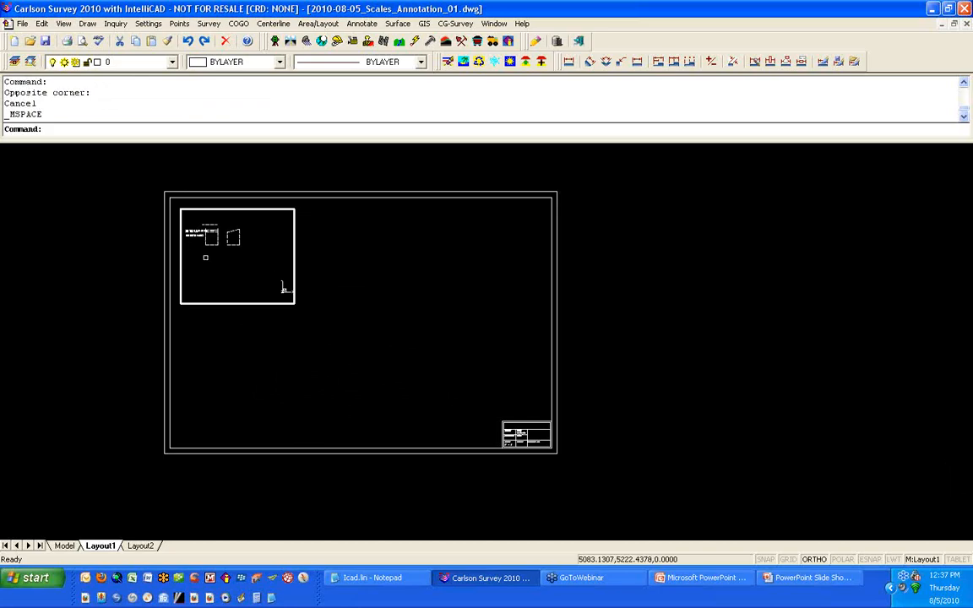
pyautogui.scroll(1, 224, 264)
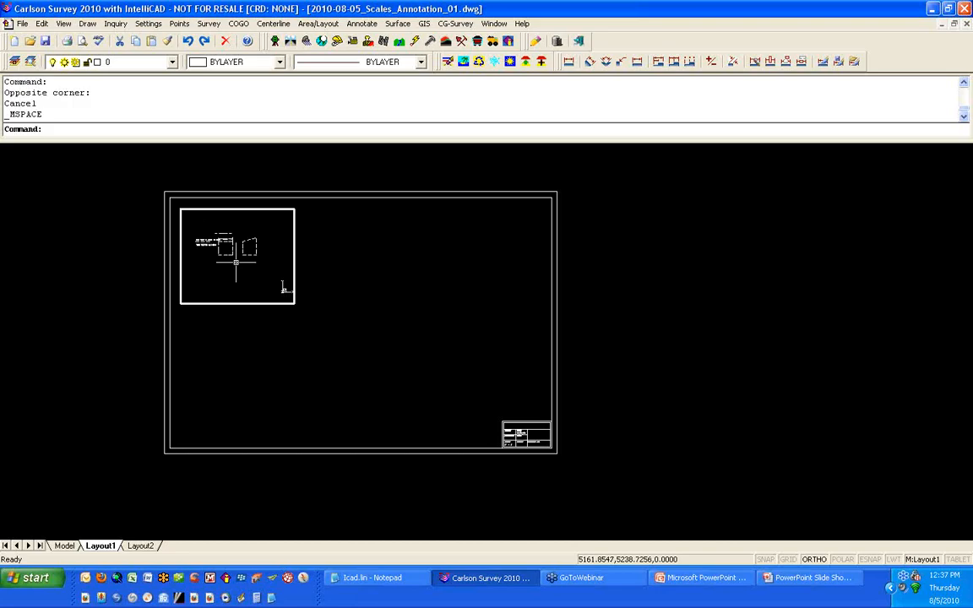
pyautogui.write('z')
pyautogui.press('Return')
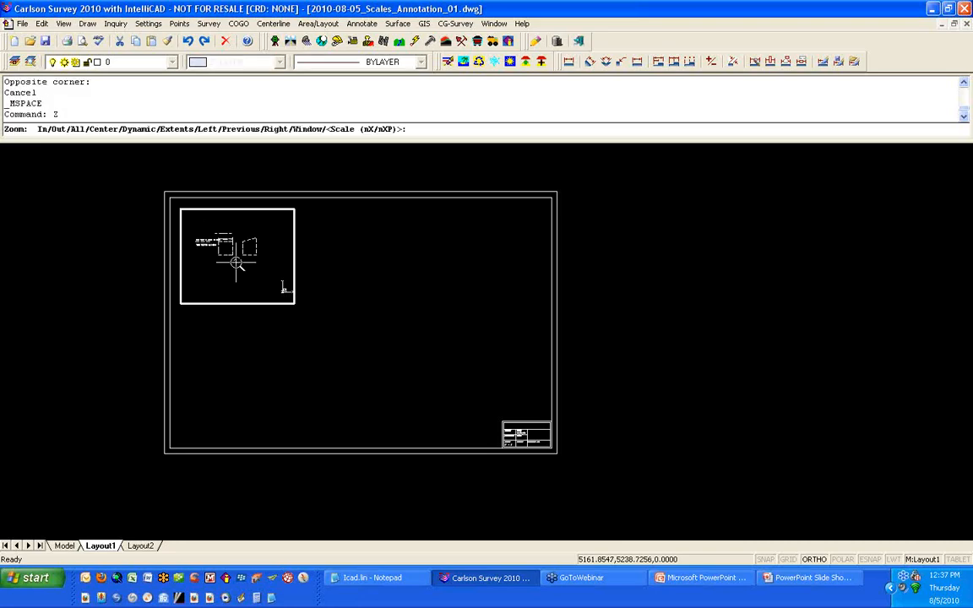
pyautogui.write('1/50XP')
pyautogui.press('Return')
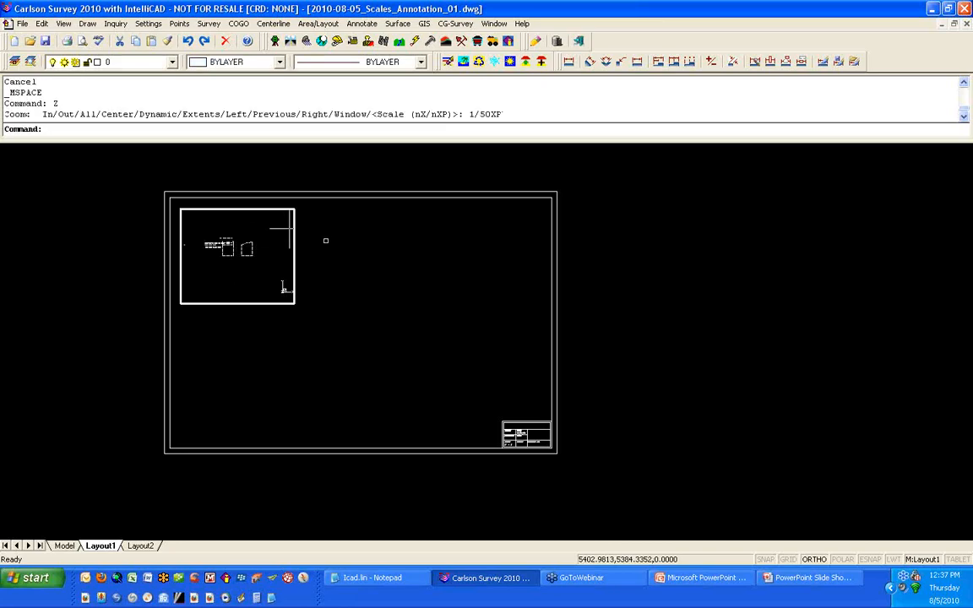
# Step: Return to paper space and regenerate all viewports with REGENALL
pyautogui.doubleClick(325, 241)
pyautogui.scroll(2, 230, 254)
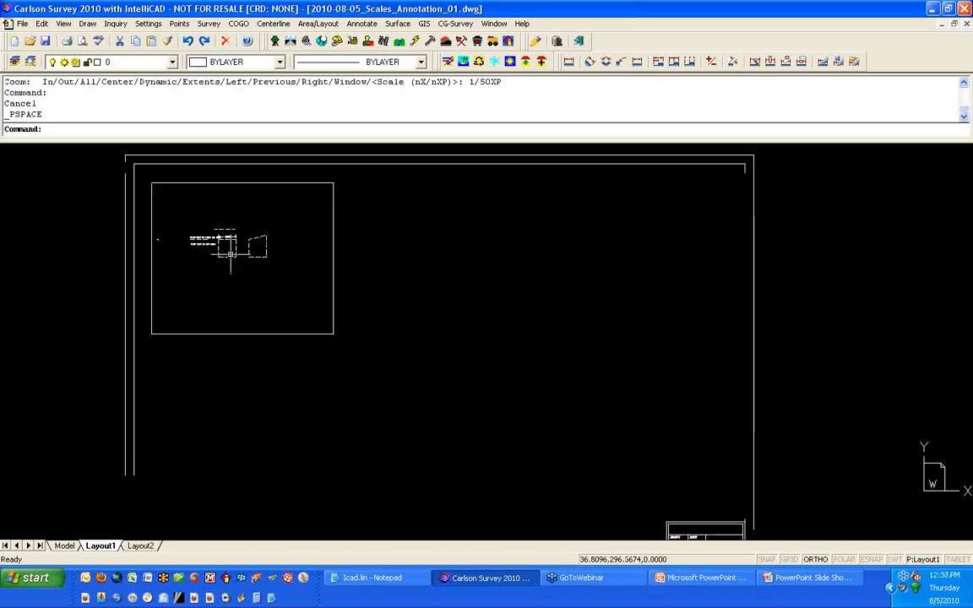
pyautogui.scroll(5, 230, 254)
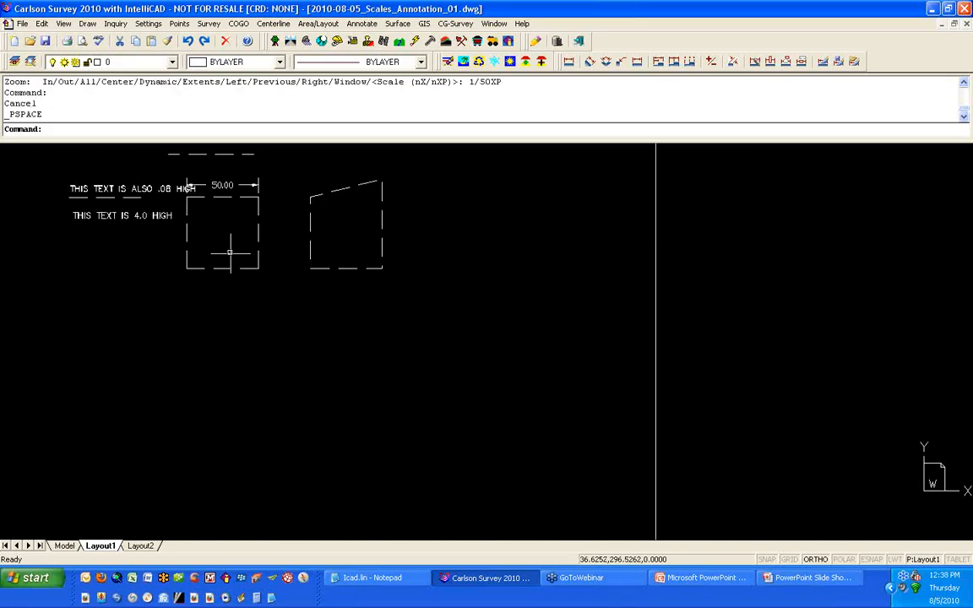
pyautogui.write('REGENA')
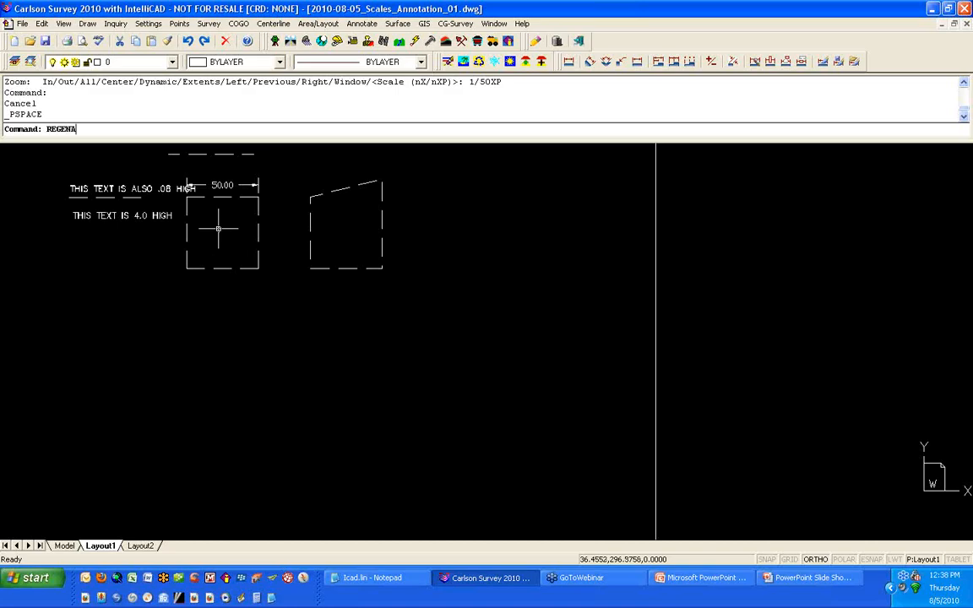
pyautogui.write(';LL')
pyautogui.press('BackSpace')
pyautogui.press('BackSpace')
pyautogui.press('BackSpace')
pyautogui.write('LL')
pyautogui.press('Return')
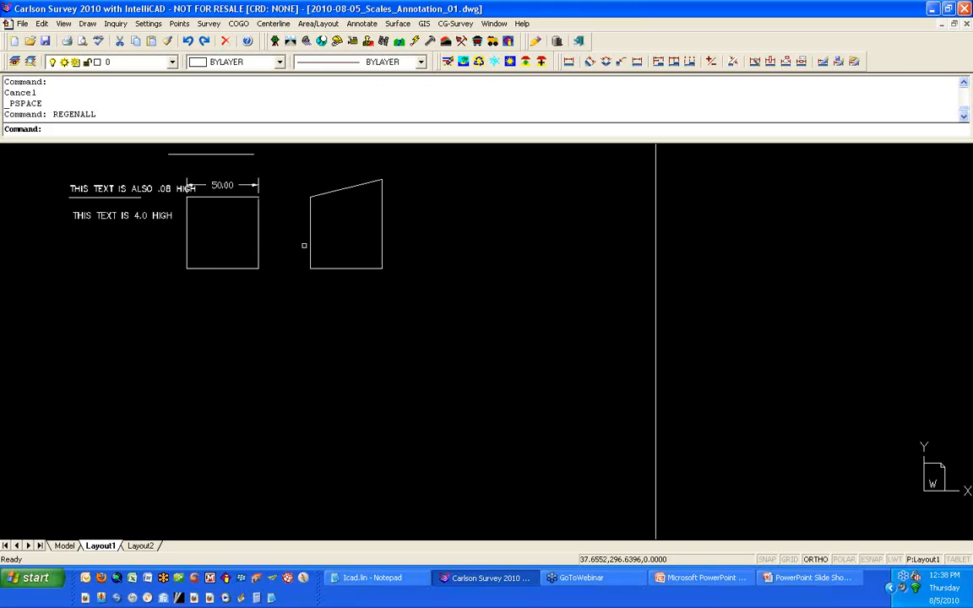
# Step: Measure the height of the .08-high text line through the viewport
pyautogui.scroll(-3, 306, 246)
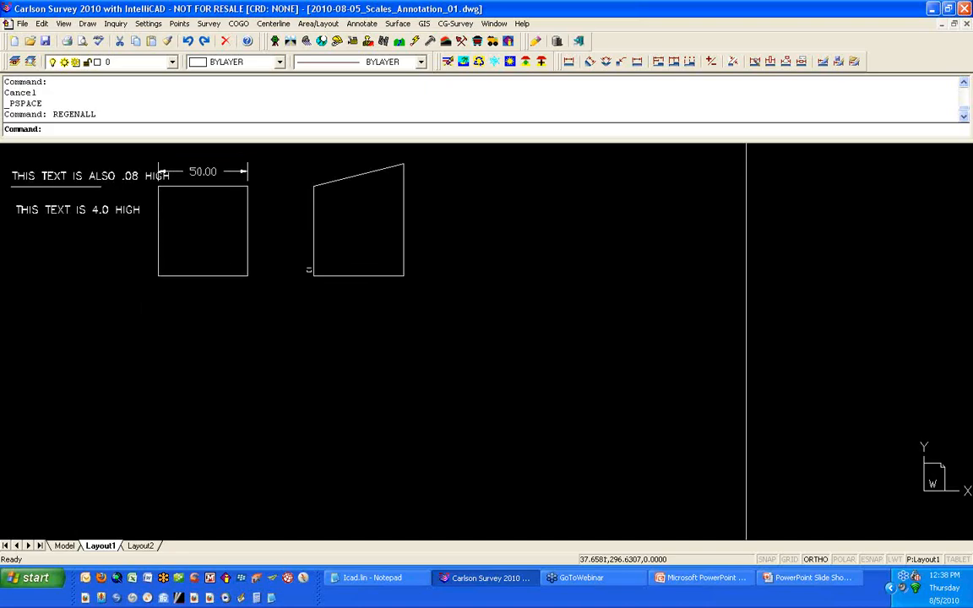
pyautogui.moveTo(306, 267); pyautogui.dragTo(381, 340, button='middle')
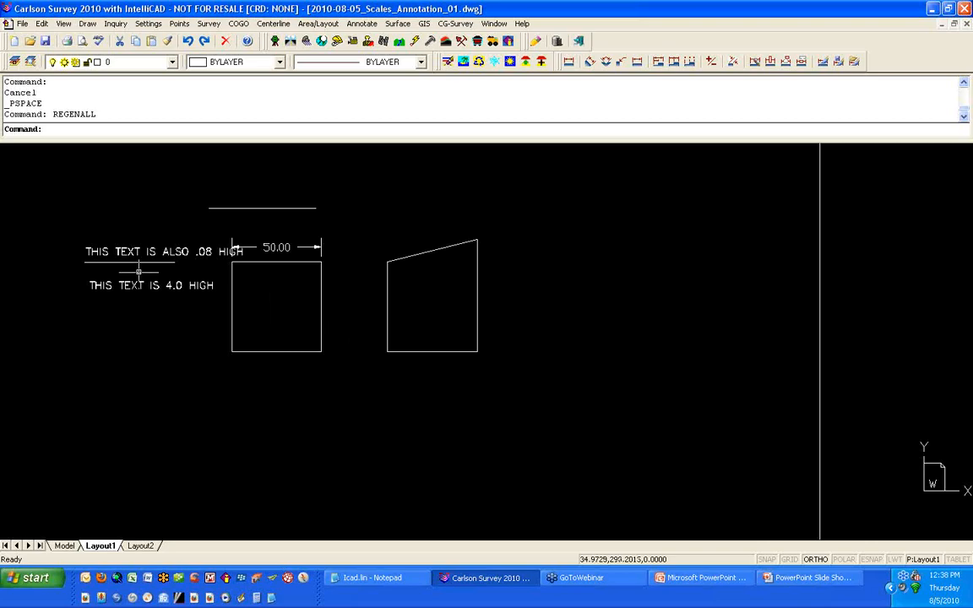
pyautogui.scroll(2, 89, 245)
pyautogui.scroll(2, 88, 245)
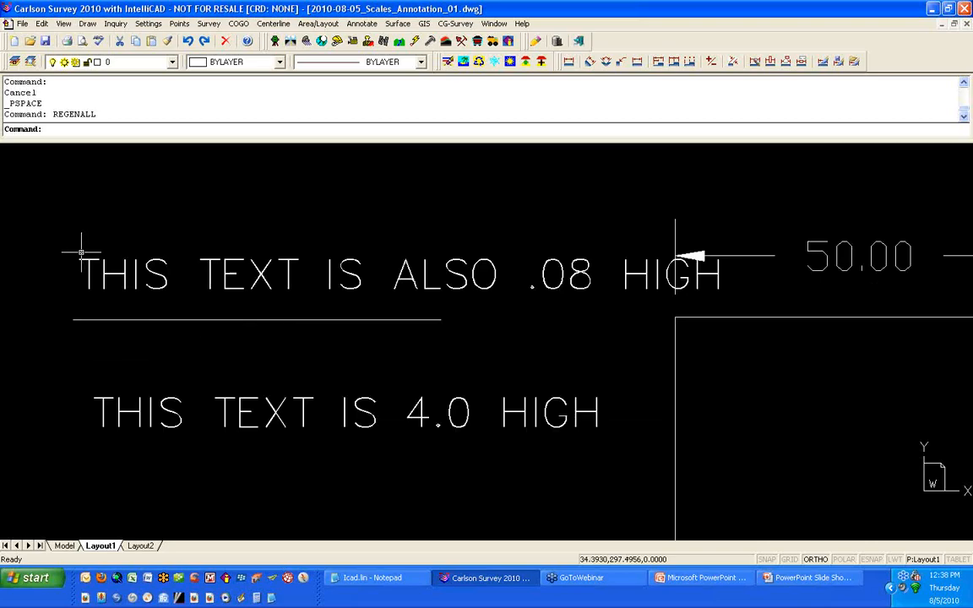
pyautogui.write('D')
pyautogui.press('Return')
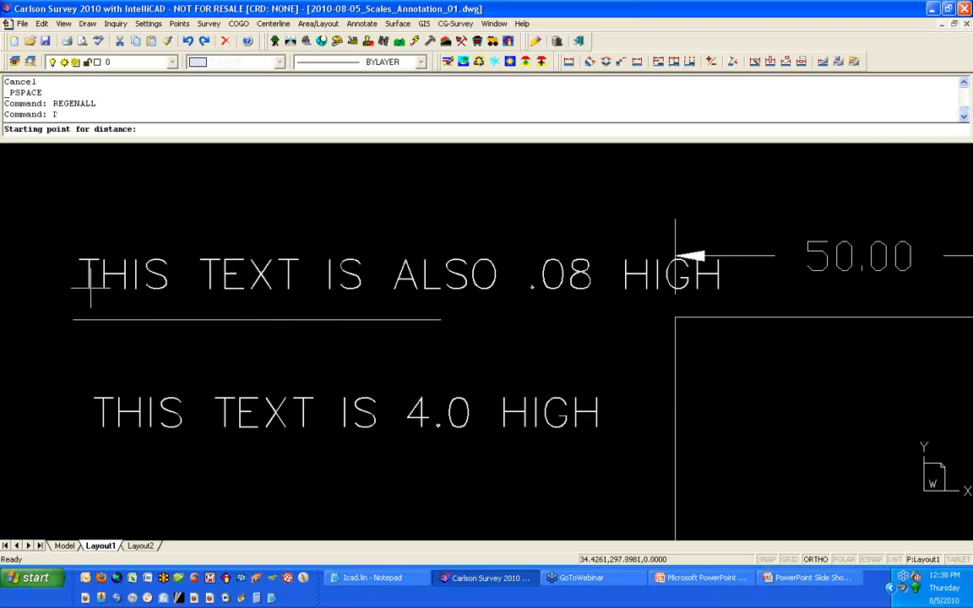
pyautogui.click(87, 290)
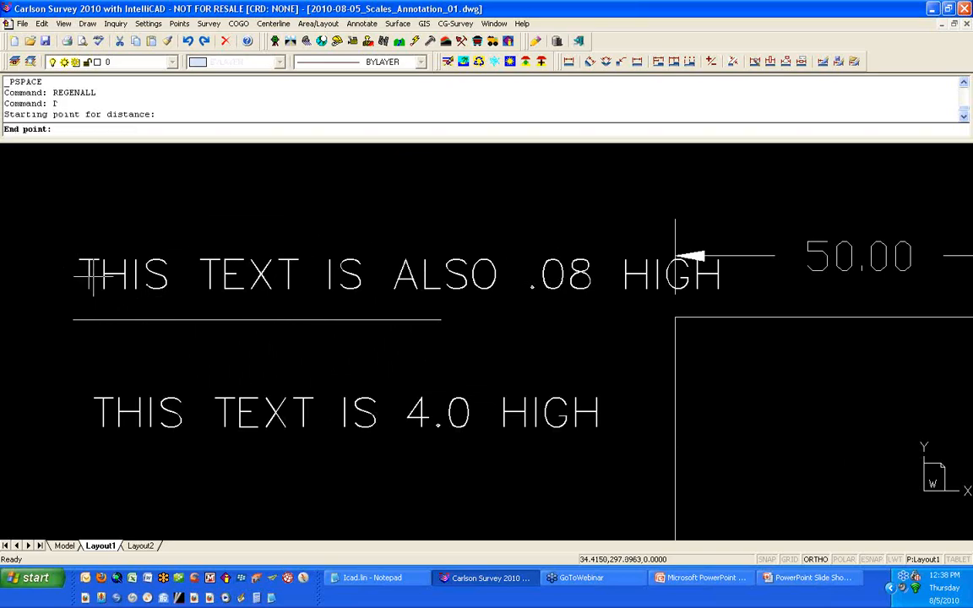
pyautogui.click(93, 253)
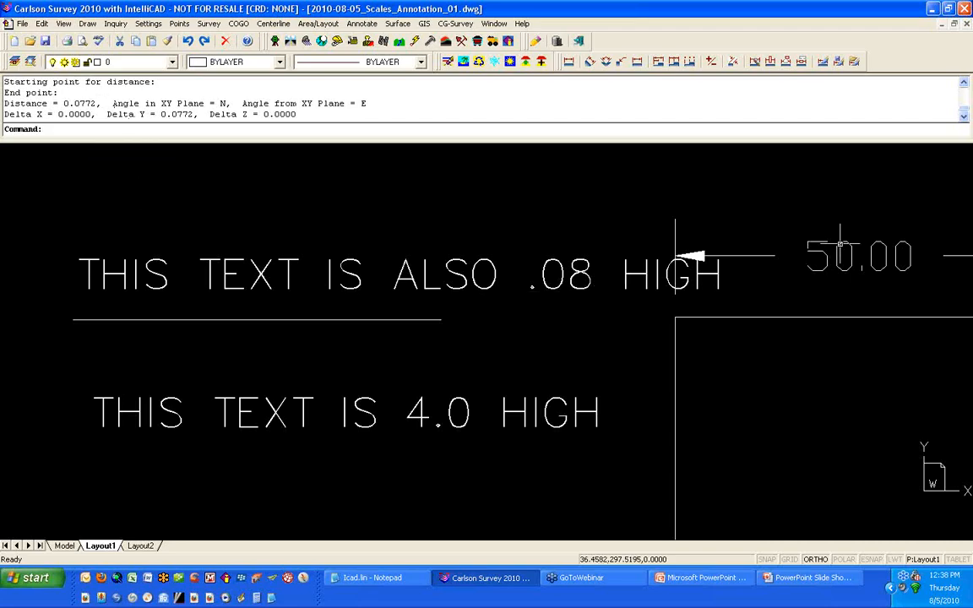
# Step: Measure the height of the 50.00 dimension text
pyautogui.moveTo(814, 242)
pyautogui.mouseDown(button='middle')
pyautogui.moveTo(611, 251)
pyautogui.moveTo(490, 242)
pyautogui.mouseUp(button='middle')
pyautogui.press('Return')
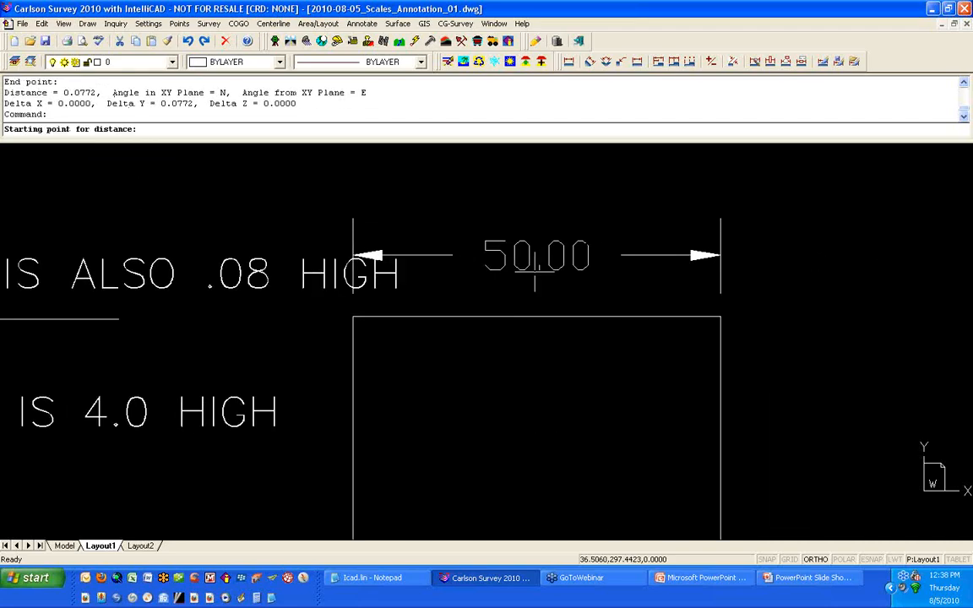
pyautogui.click(522, 271)
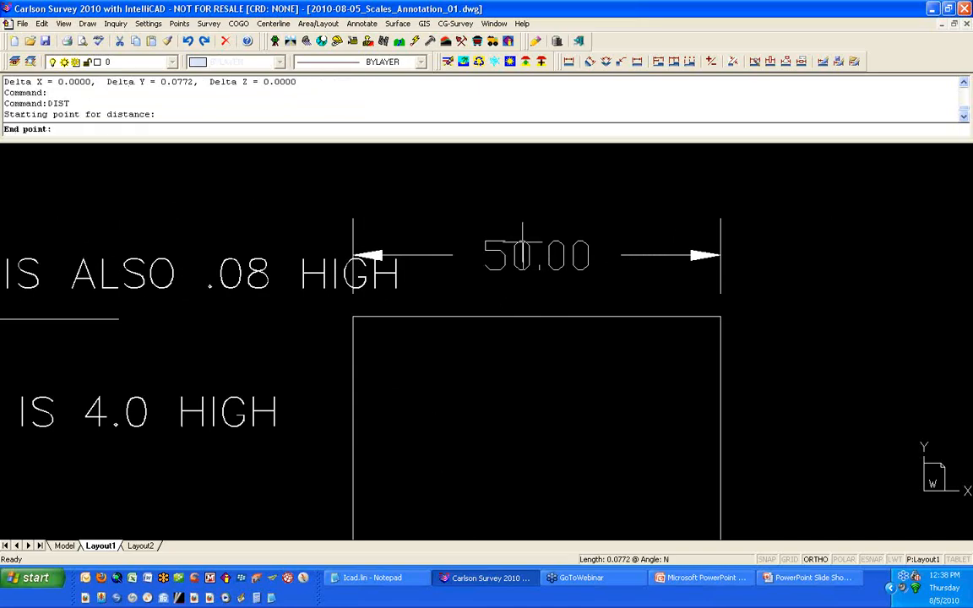
pyautogui.click(522, 222)
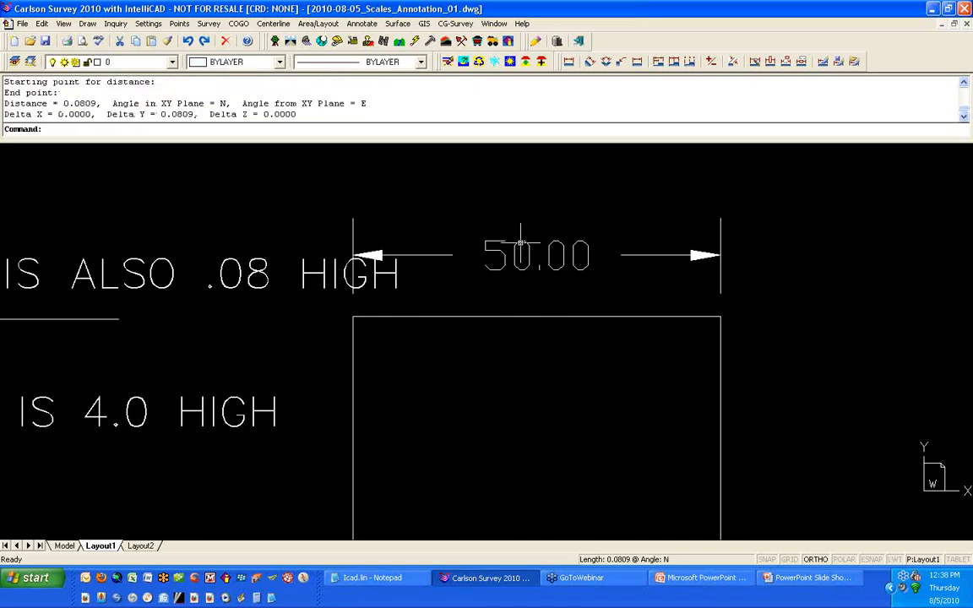
pyautogui.scroll(-4, 522, 245)
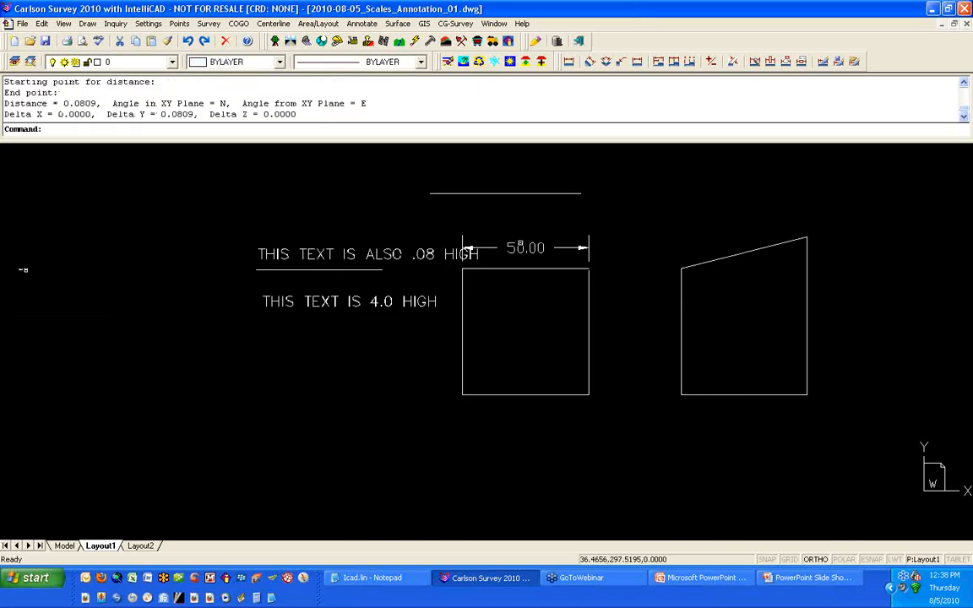
pyautogui.scroll(-5, 522, 244)
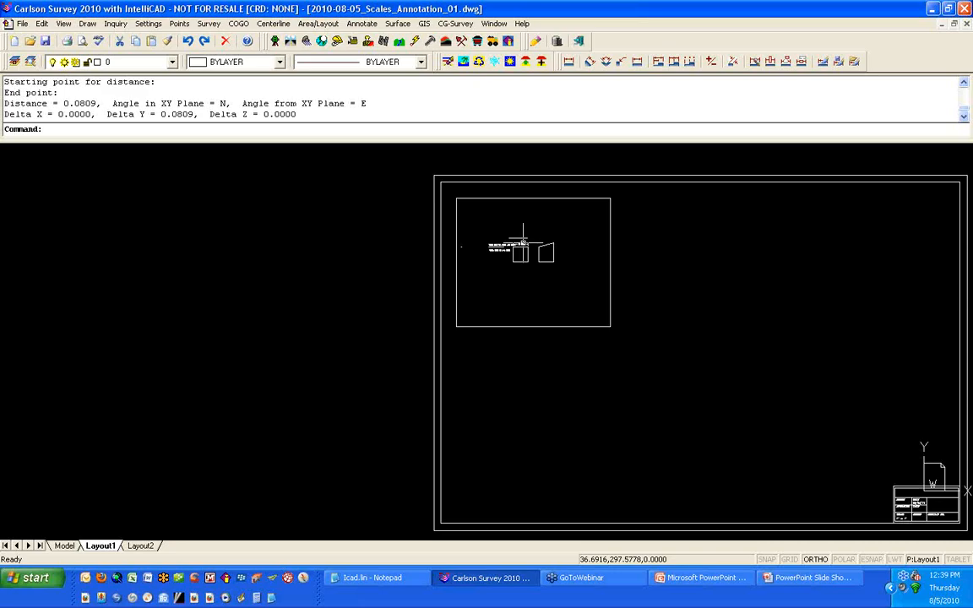
# Step: Turn the PSLTSCALE setting off and regenerate all viewports with REGENALL
pyautogui.write('PSLTSCALE')
pyautogui.press('Return')
pyautogui.press('Return')
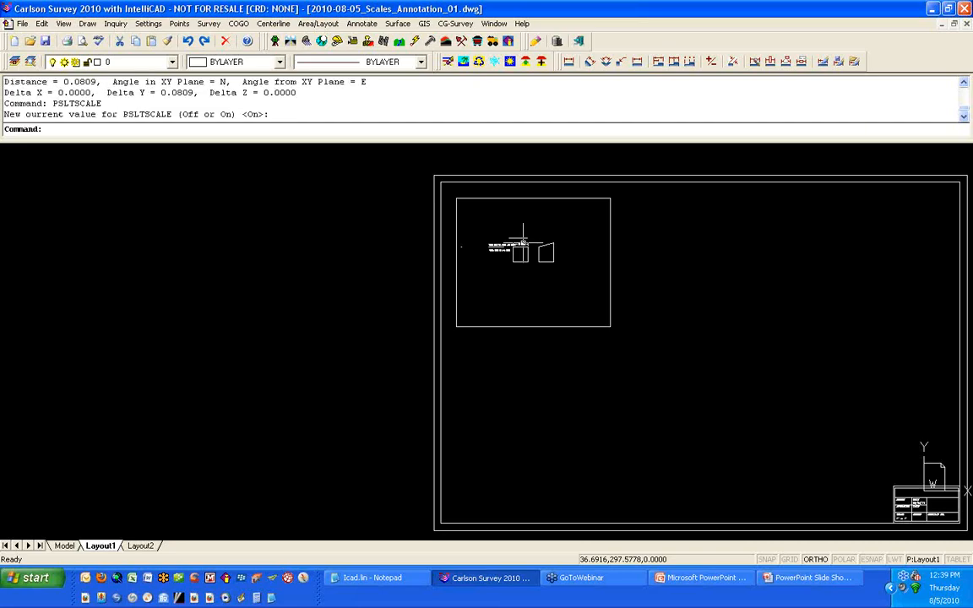
pyautogui.press('Return')
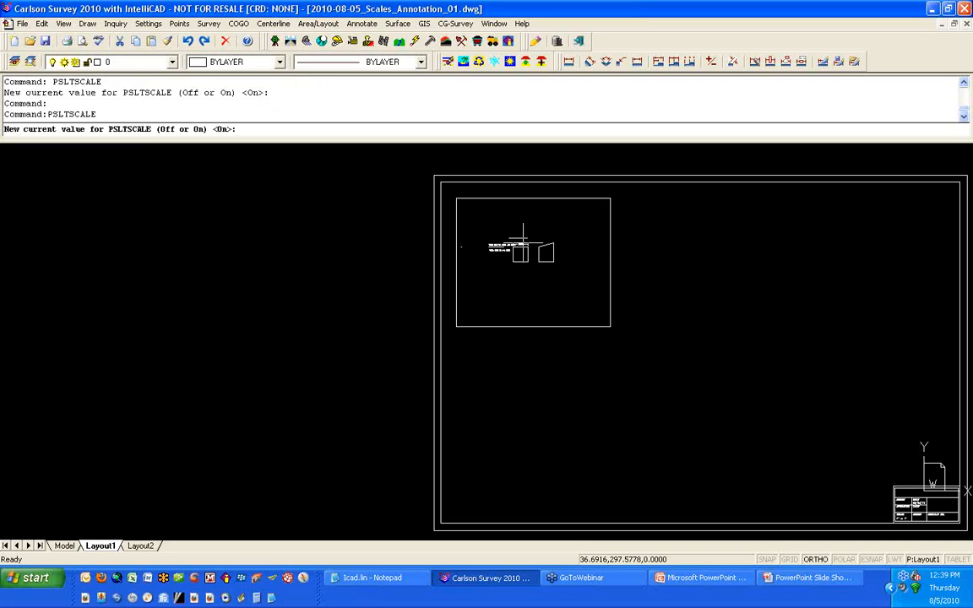
pyautogui.write('OFF')
pyautogui.press('Return')
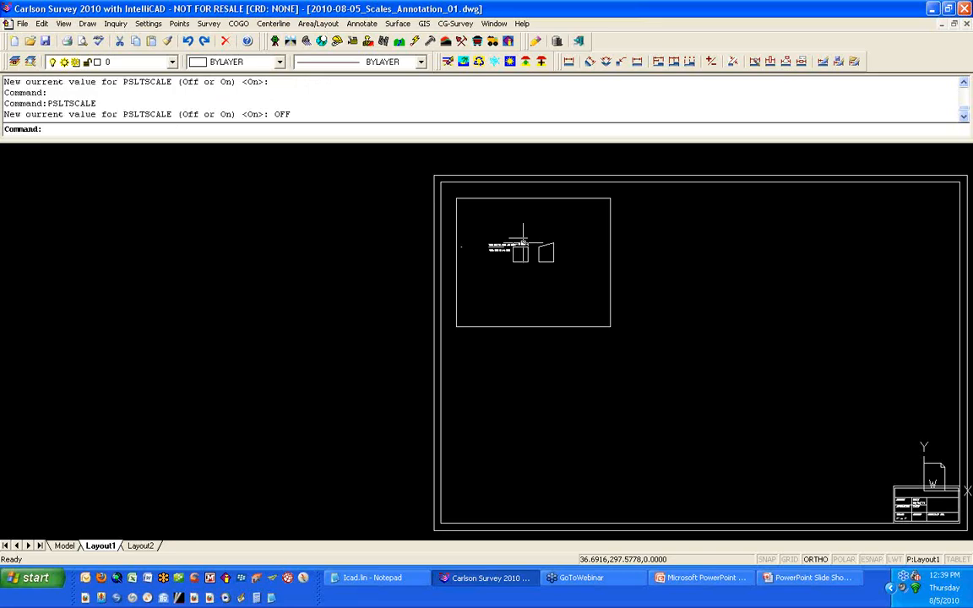
pyautogui.write('REGENALL')
pyautogui.press('Return')
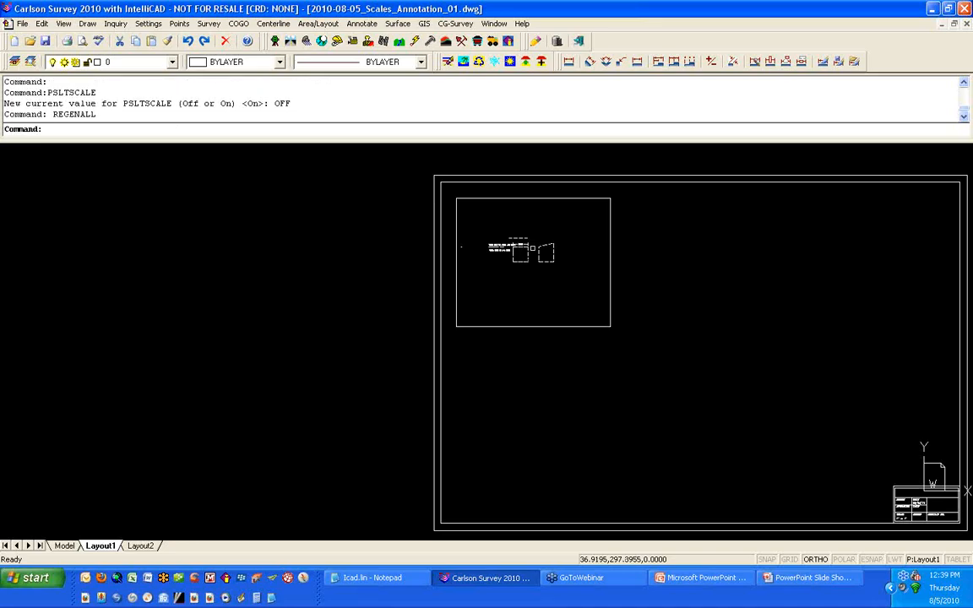
# Step: Measure the lengths of the linetype dashes and gaps on the box through the viewport
pyautogui.scroll(5, 528, 245)
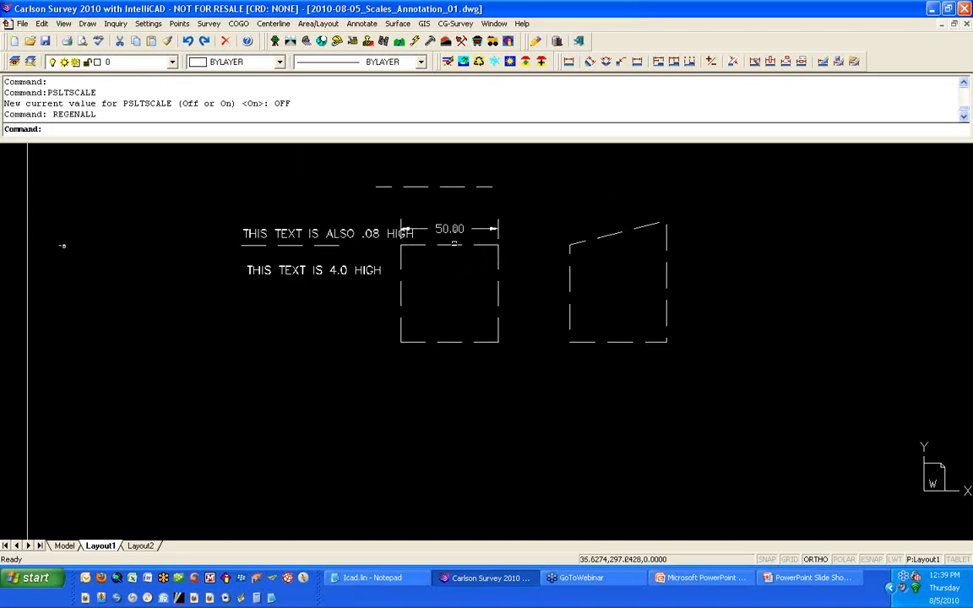
pyautogui.scroll(3, 455, 244)
pyautogui.write('D')
pyautogui.press('Return')
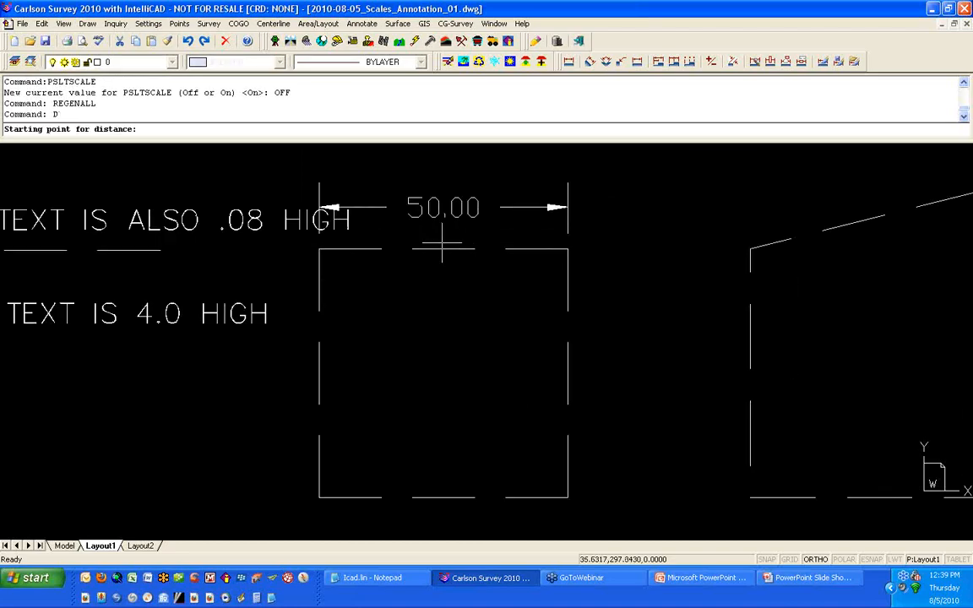
pyautogui.click(412, 260)
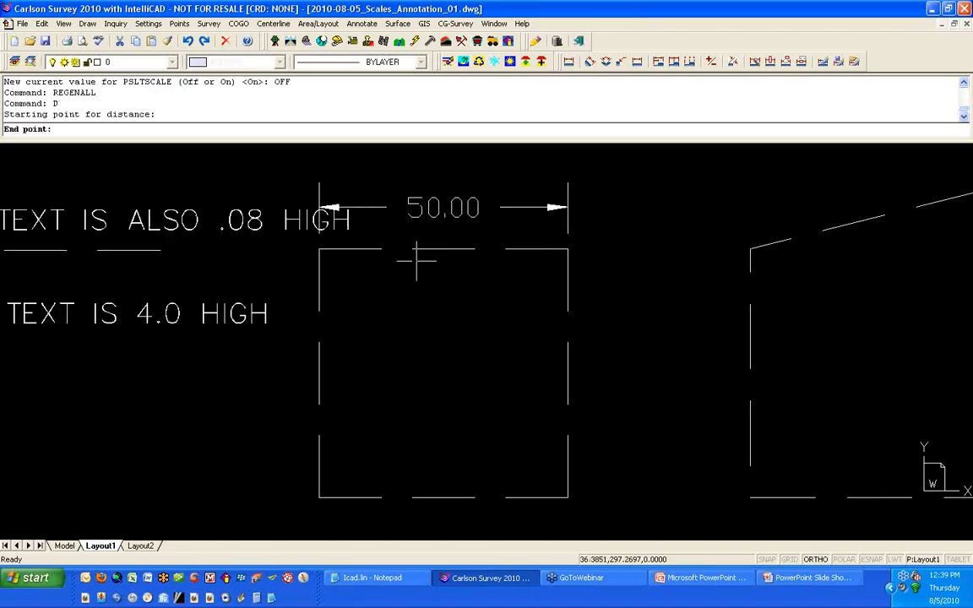
pyautogui.click(472, 268)
pyautogui.press('Return')
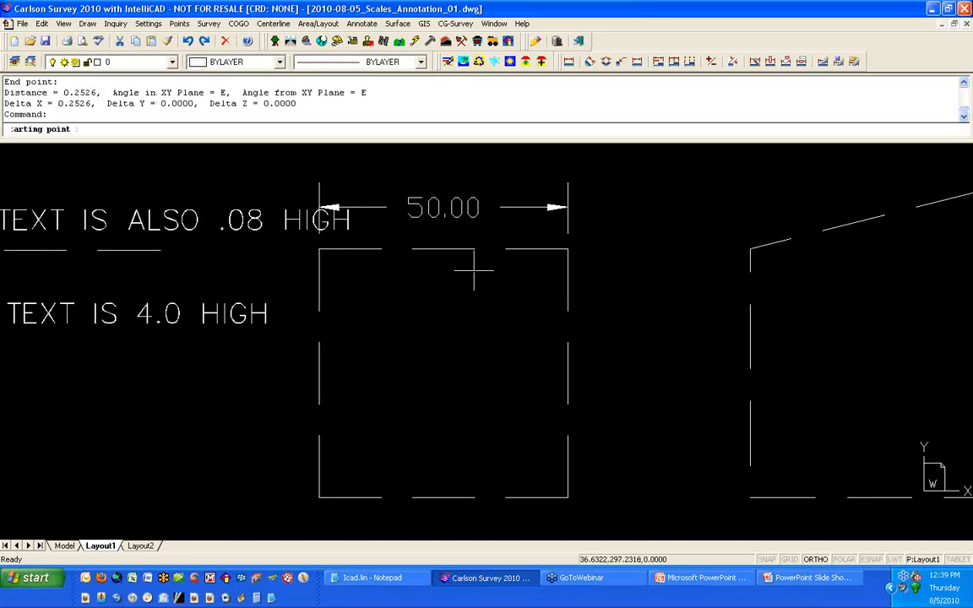
pyautogui.click(473, 250)
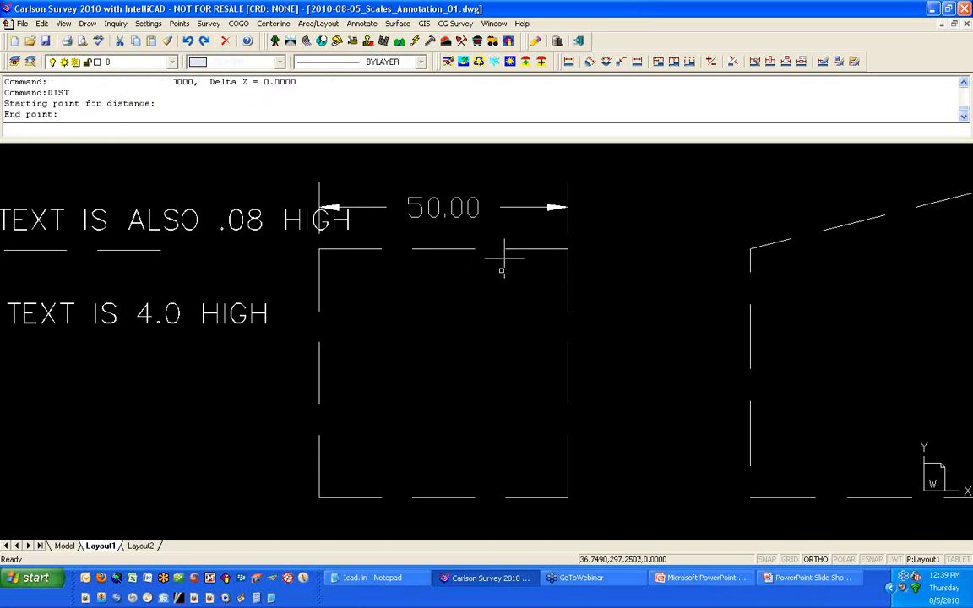
pyautogui.click(505, 256)
pyautogui.scroll(-6, 505, 320)
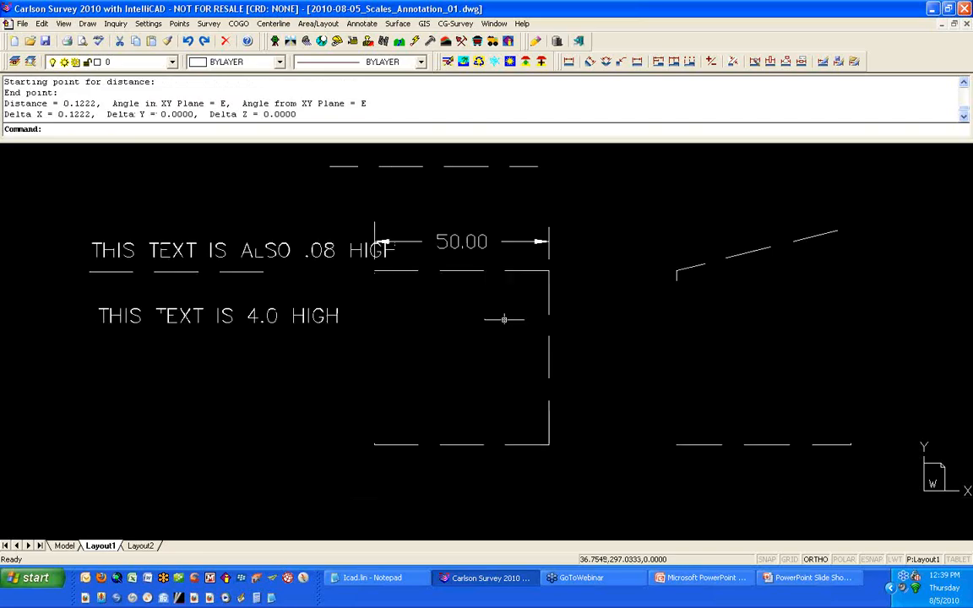
pyautogui.scroll(-5, 501, 318)
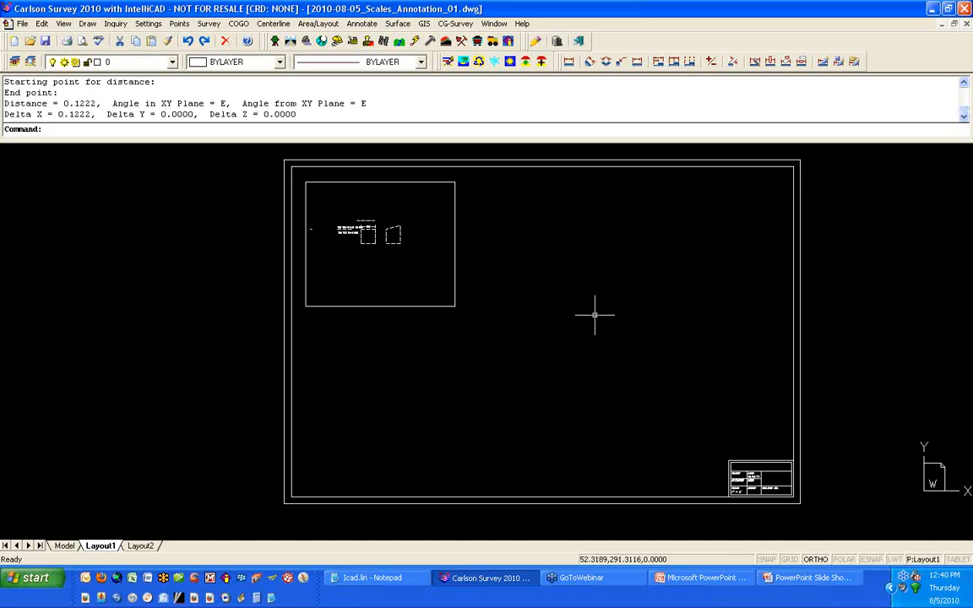
pyautogui.click(454, 272)
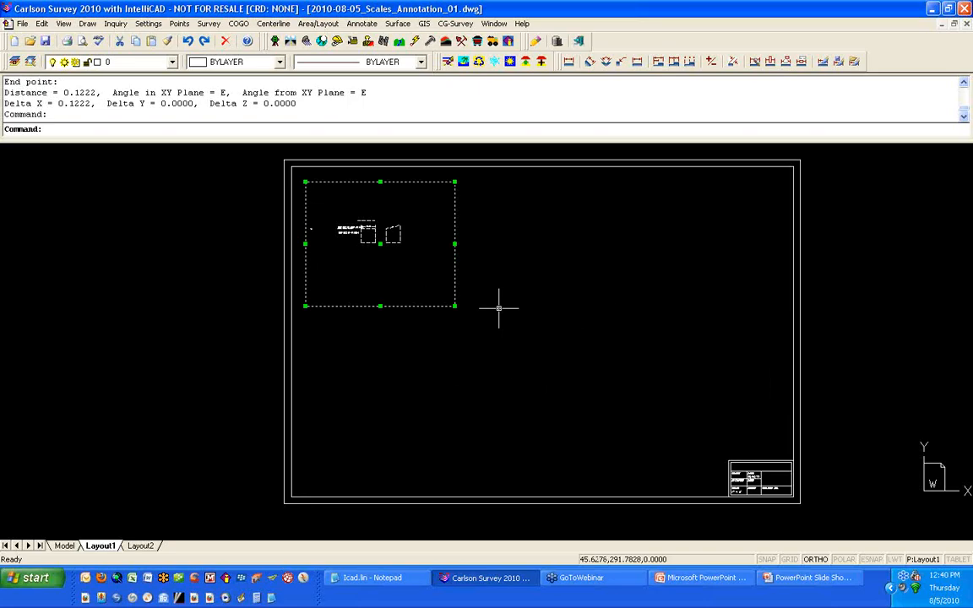
pyautogui.press('Escape')
pyautogui.press('Escape')
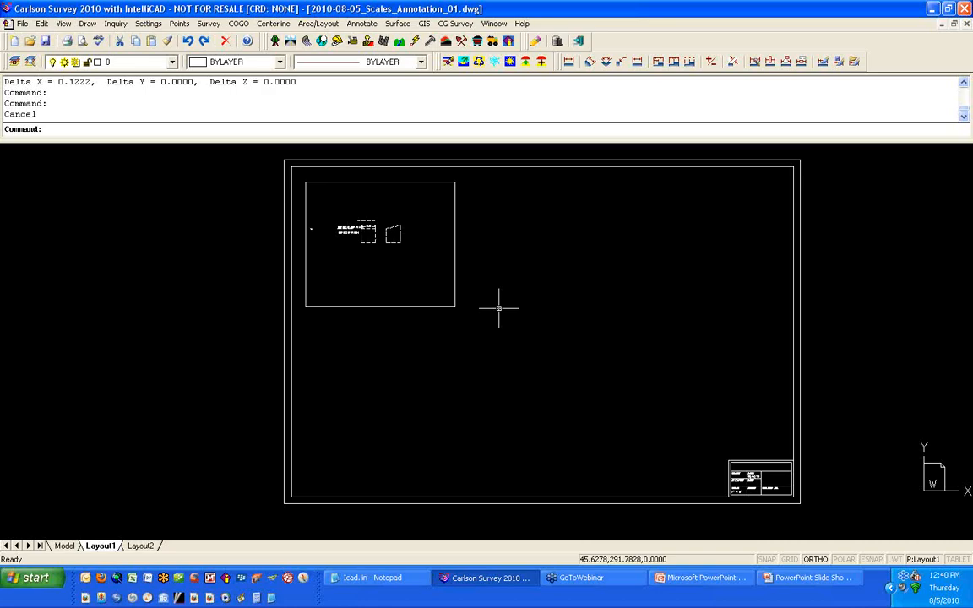
pyautogui.click(455, 285)
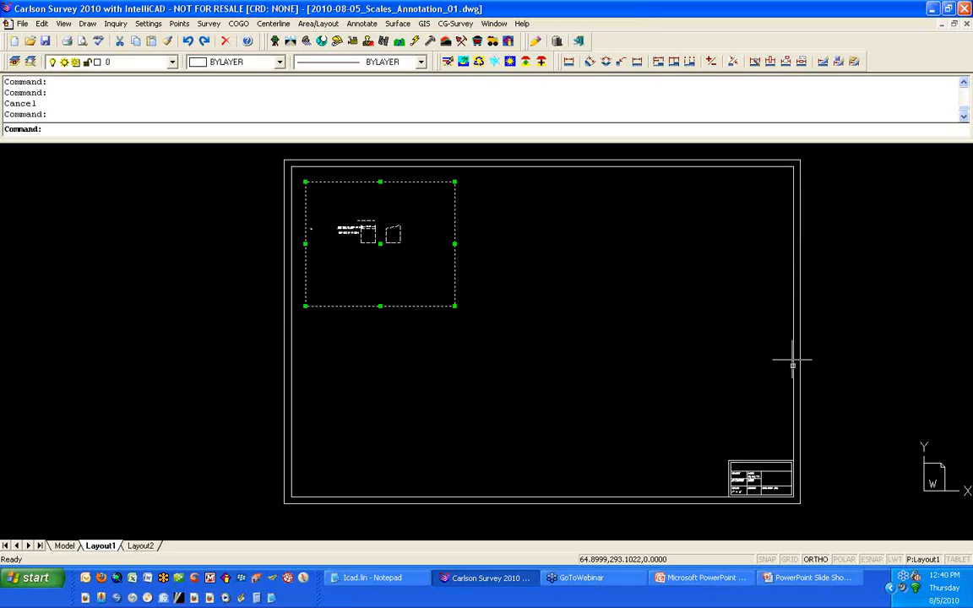
# Step: Switch to the PowerPoint slide show and advance to the next slide
pyautogui.click(810, 578)
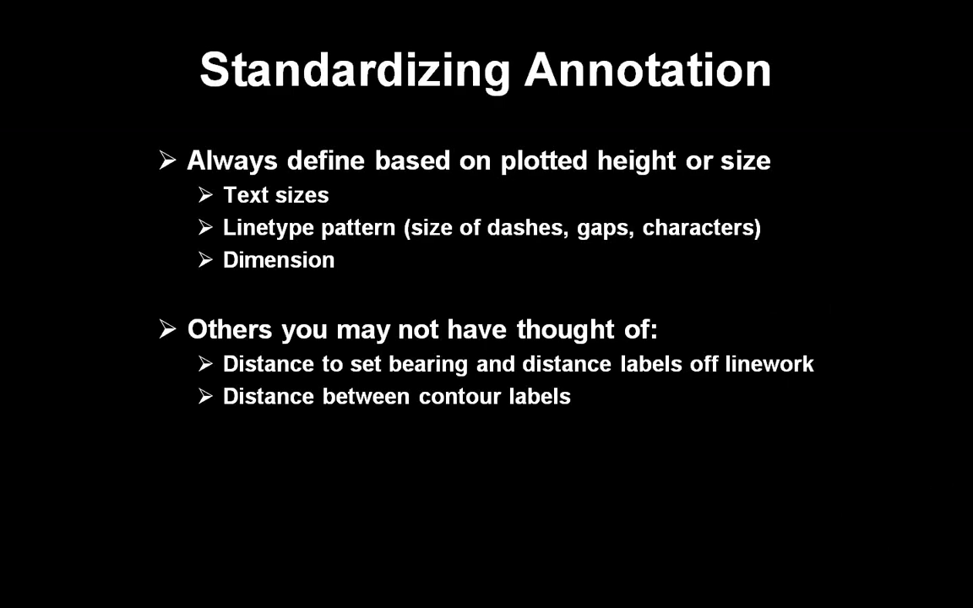
pyautogui.press('Right')
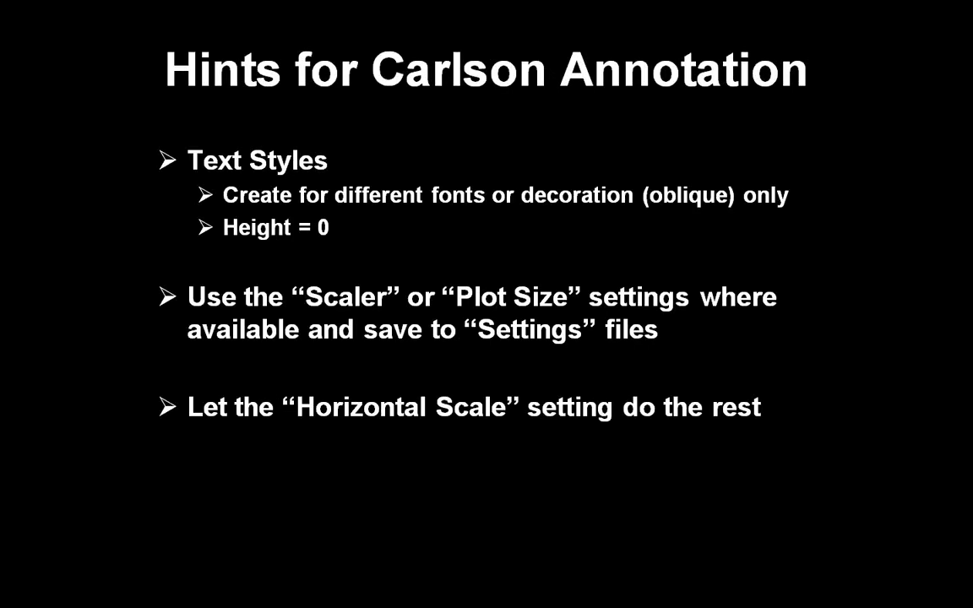
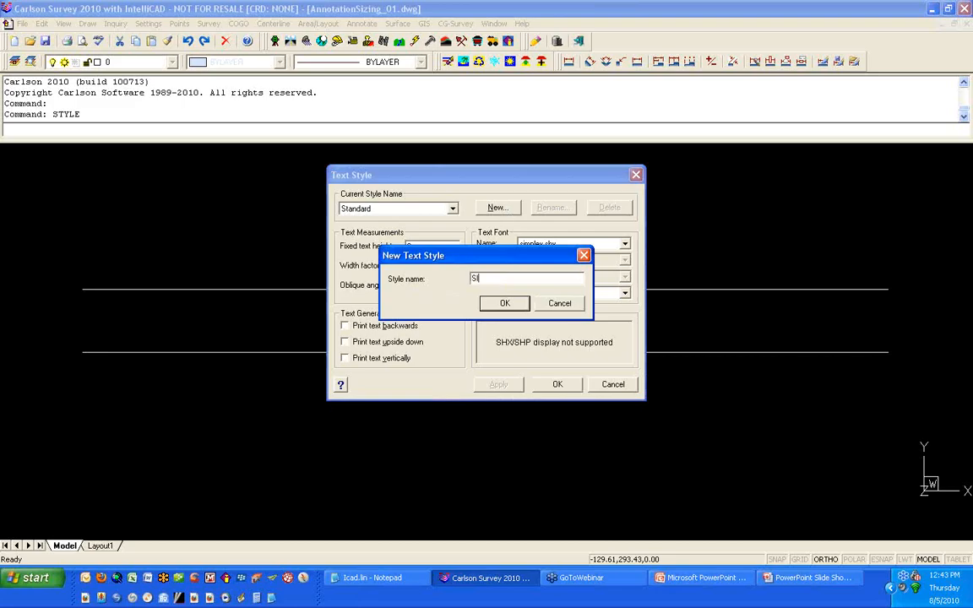
# Step: Create a new text style named SIMPLEX using the simplex.shx font with a fixed text height of 0
pyautogui.click(494, 304)
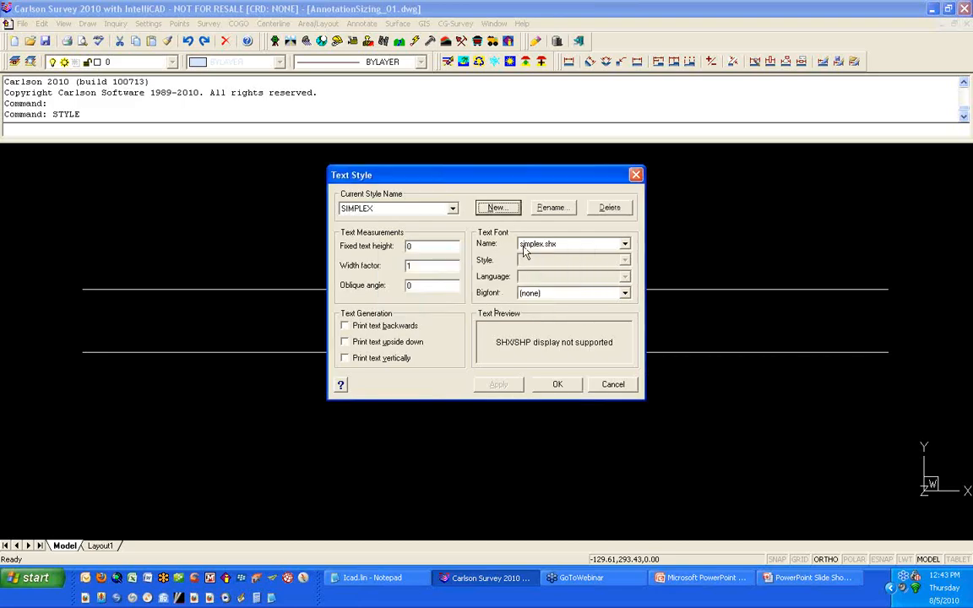
pyautogui.click(446, 247)
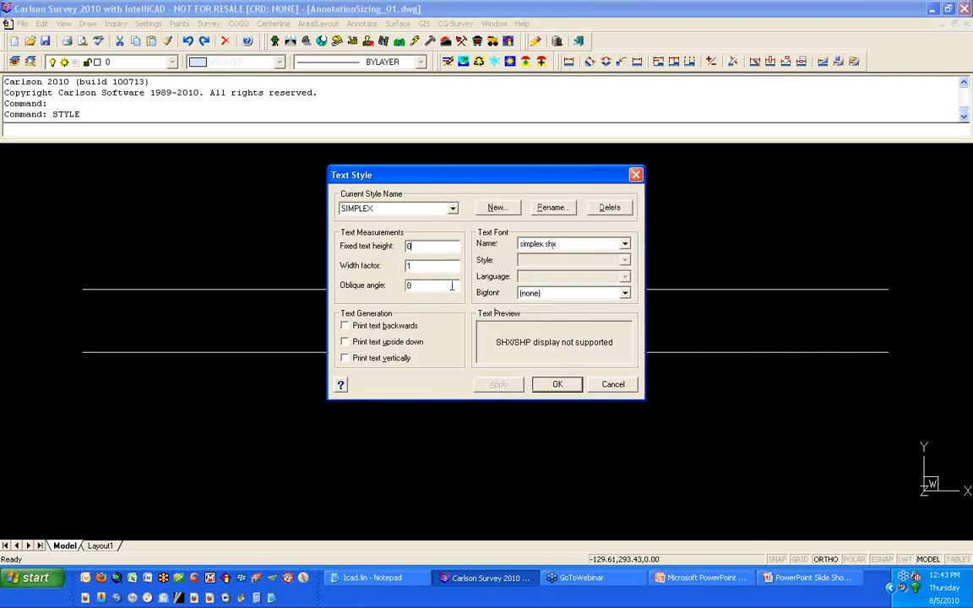
pyautogui.click(576, 390)
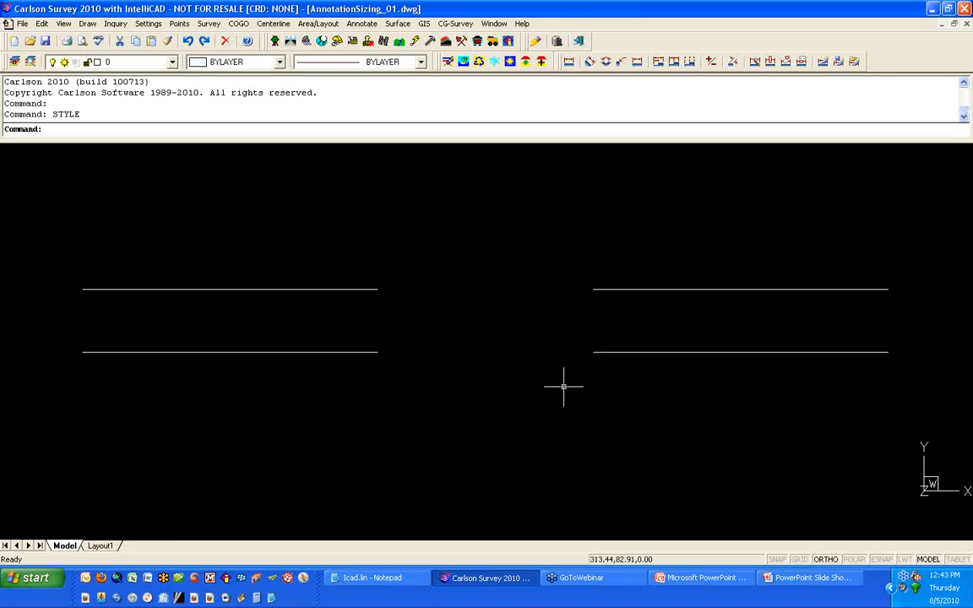
# Step: Open Drawing Setup and accept the 50.0 horizontal scale and 0.0800 text plot size settings
pyautogui.click(149, 24)
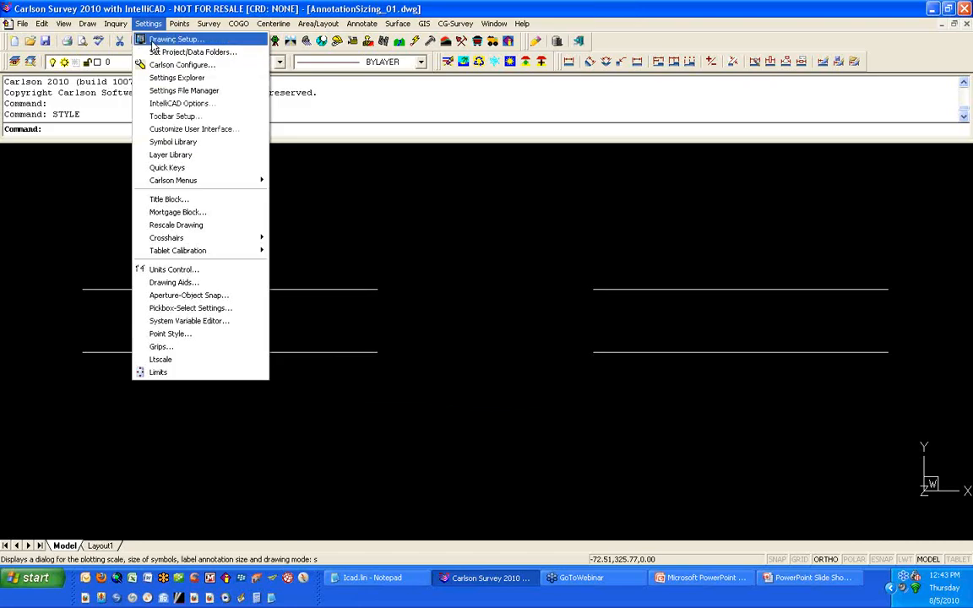
pyautogui.click(152, 43)
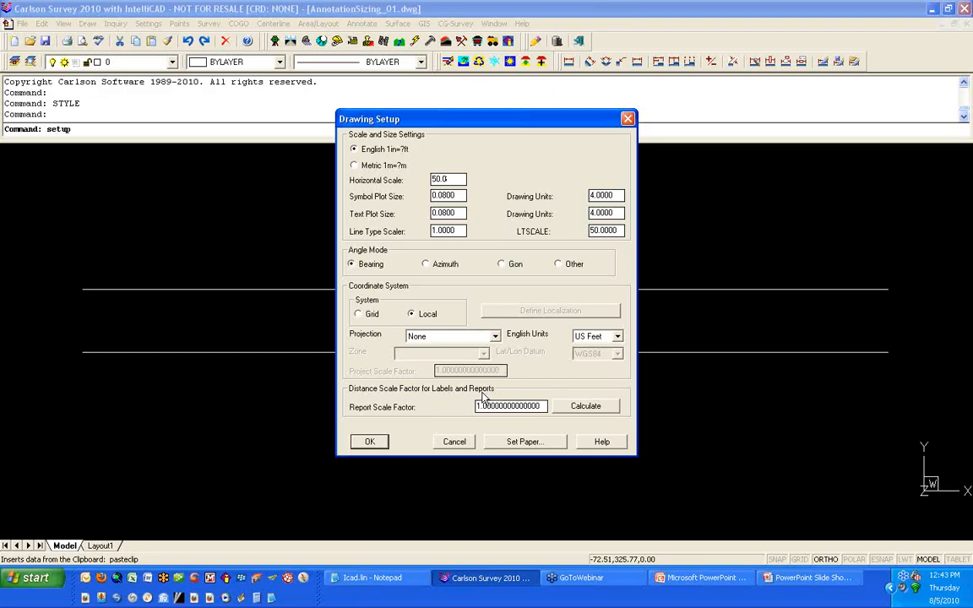
pyautogui.click(382, 448)
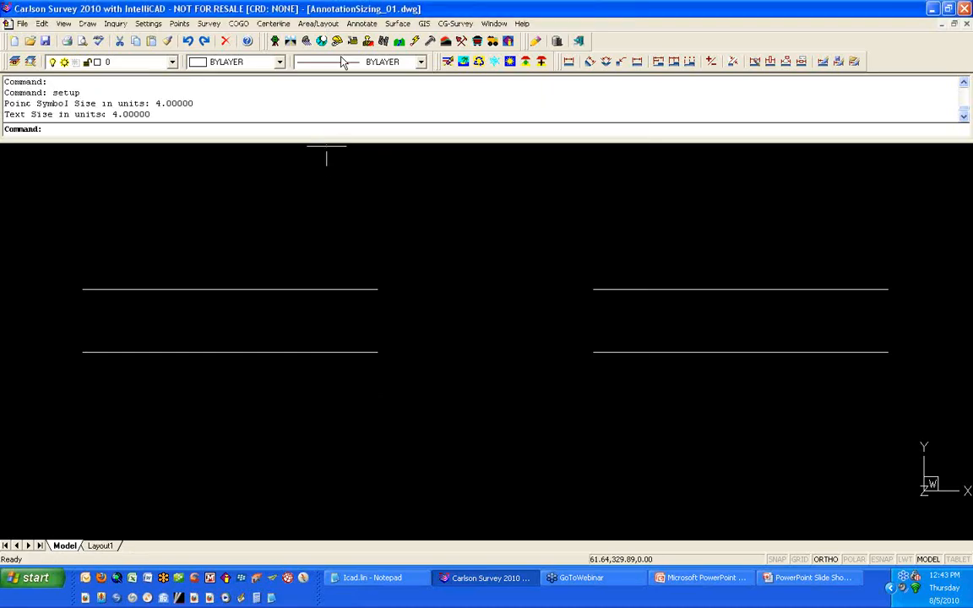
# Step: Set the angle text style to SIMPLEX in Annotate Defaults and check the distance text style before accepting
pyautogui.click(361, 23)
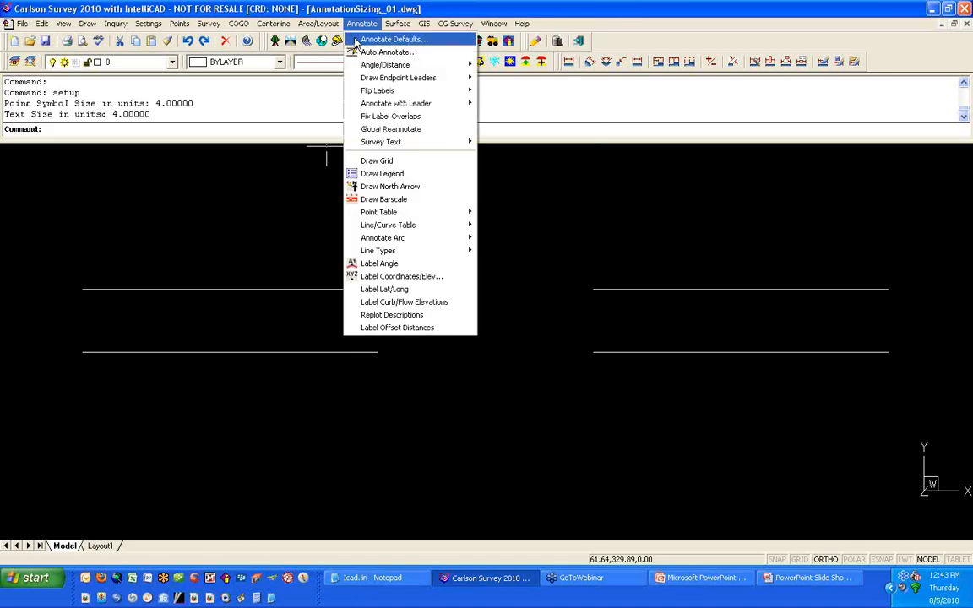
pyautogui.click(355, 43)
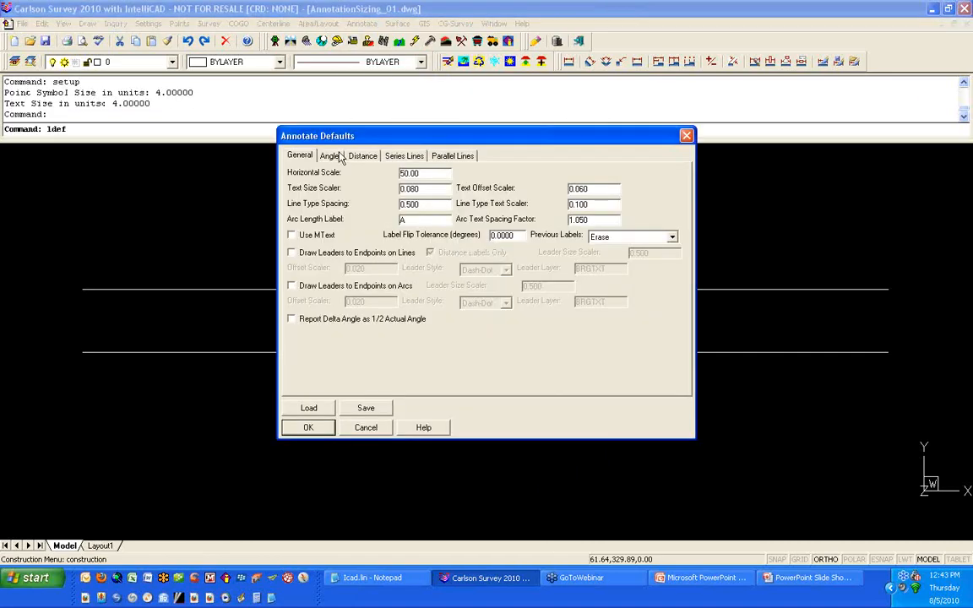
pyautogui.click(428, 176)
pyautogui.click(330, 157)
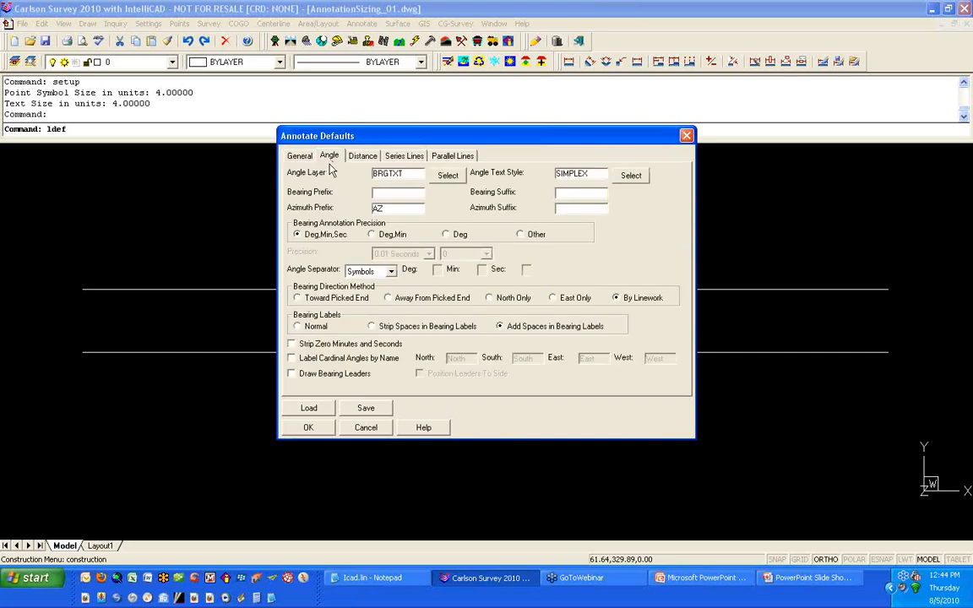
pyautogui.click(632, 176)
pyautogui.click(397, 236)
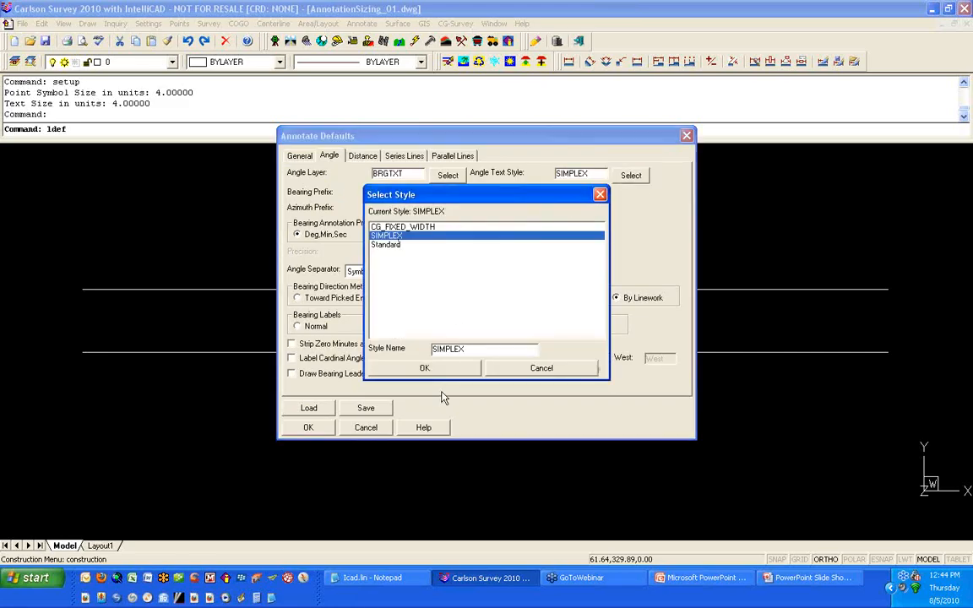
pyautogui.click(429, 371)
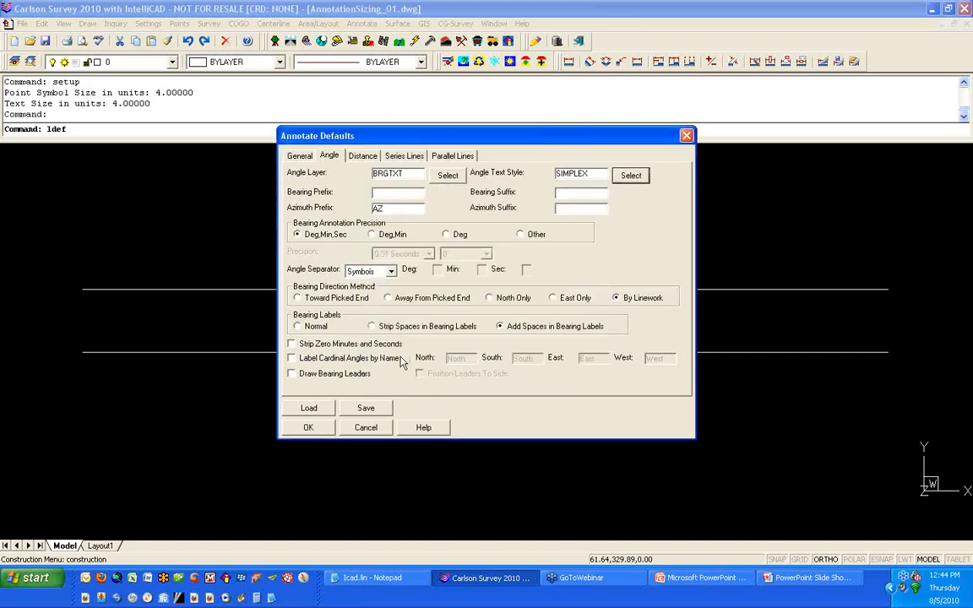
pyautogui.click(361, 157)
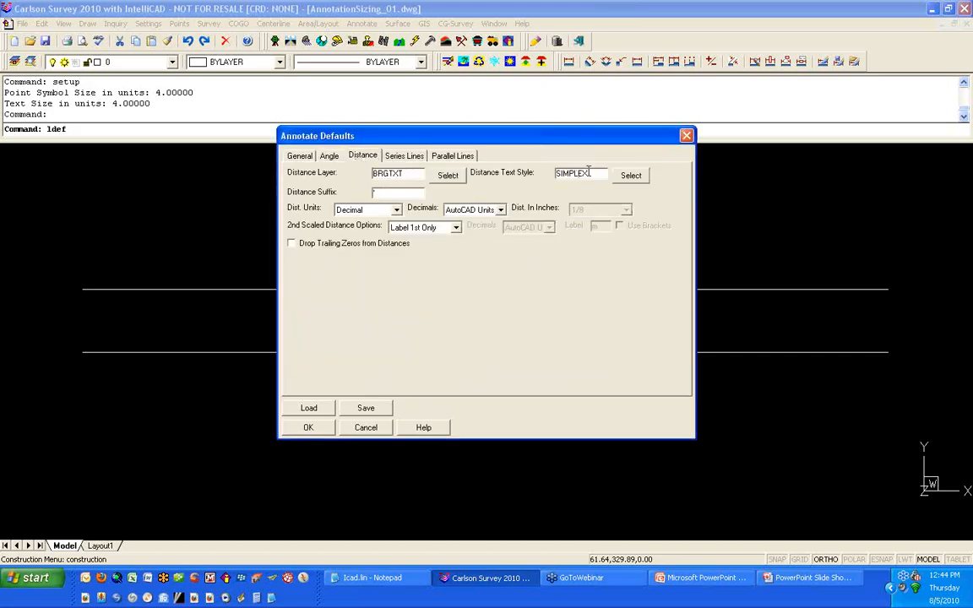
pyautogui.click(309, 428)
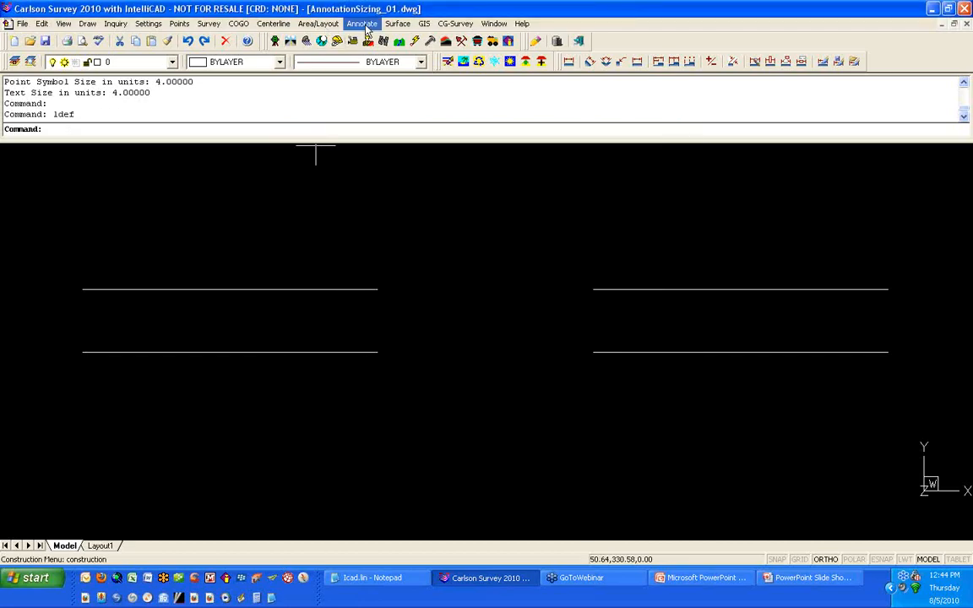
# Step: Auto-annotate both lines with bearing and distance labels
pyautogui.click(364, 24)
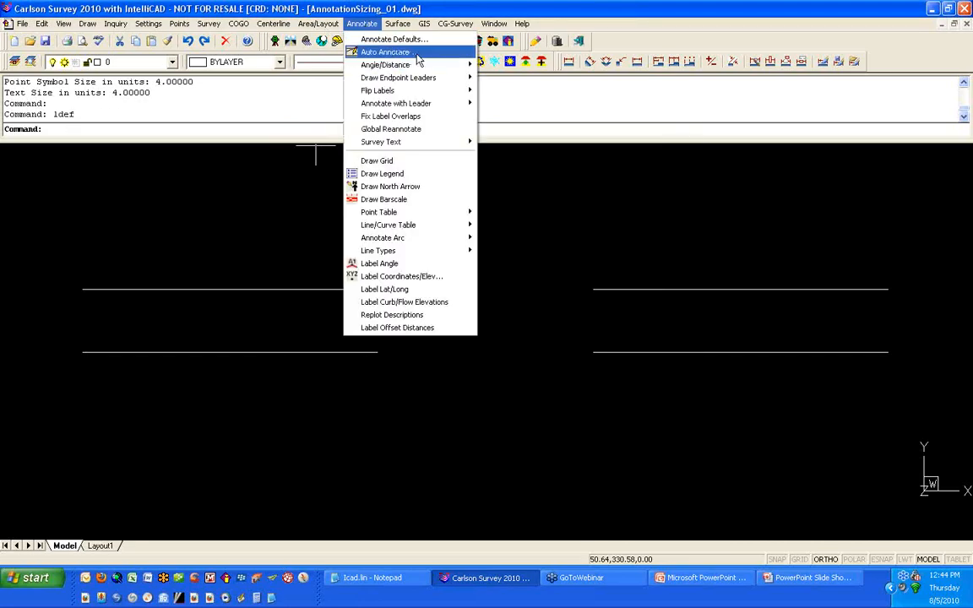
pyautogui.click(415, 53)
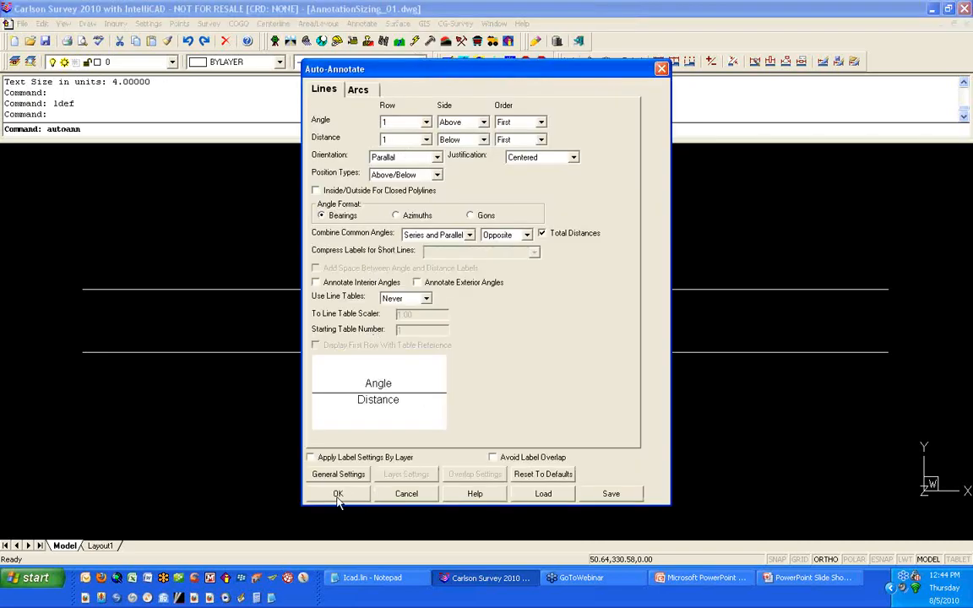
pyautogui.click(337, 495)
pyautogui.click(347, 422)
pyautogui.click(273, 246)
pyautogui.press('Return')
pyautogui.scroll(5, 232, 278)
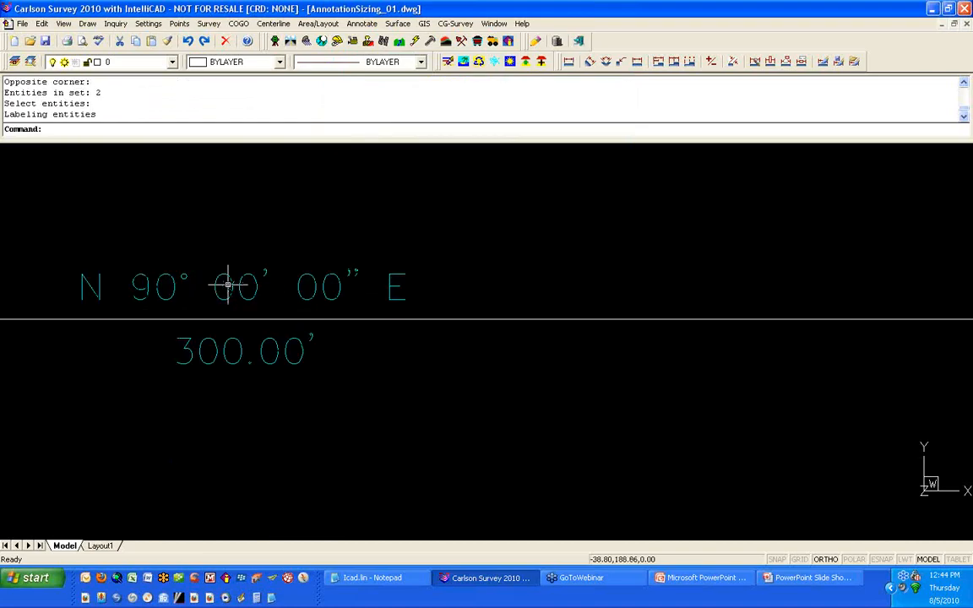
# Step: Measure the height of the bearing label text with the DIST command
pyautogui.write('D')
pyautogui.press('Return')
pyautogui.scroll(4, 97, 291)
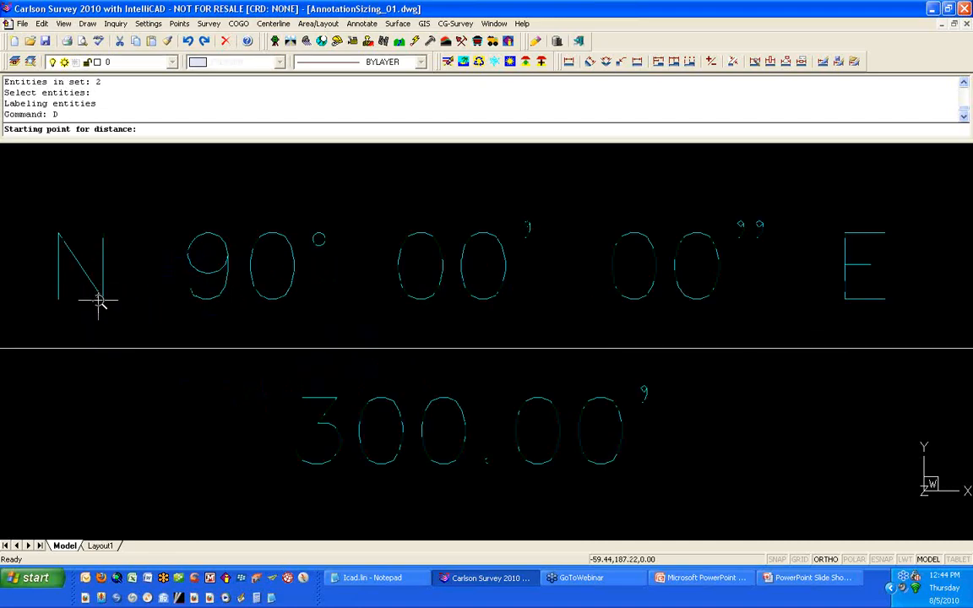
pyautogui.click(105, 298)
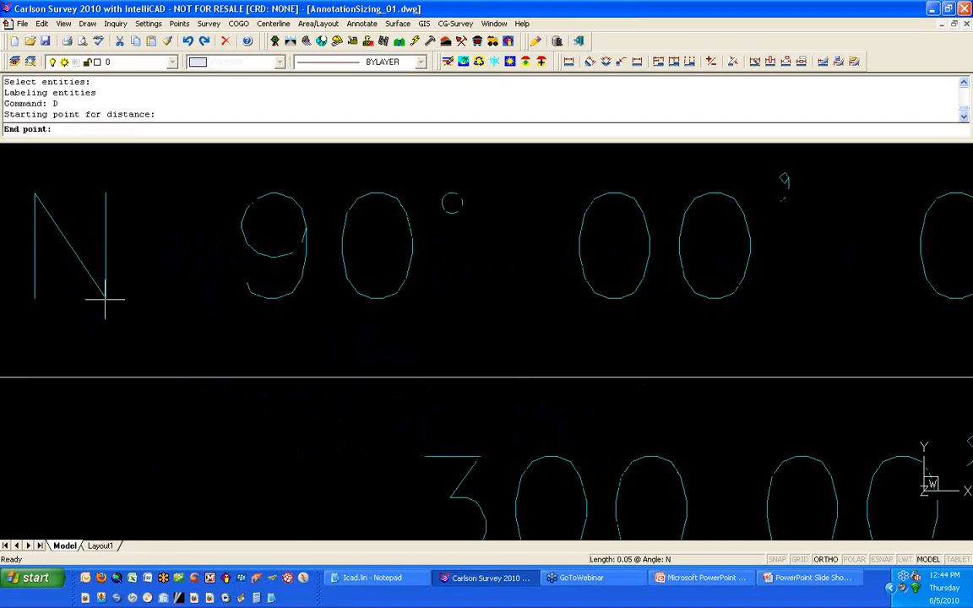
pyautogui.click(106, 193)
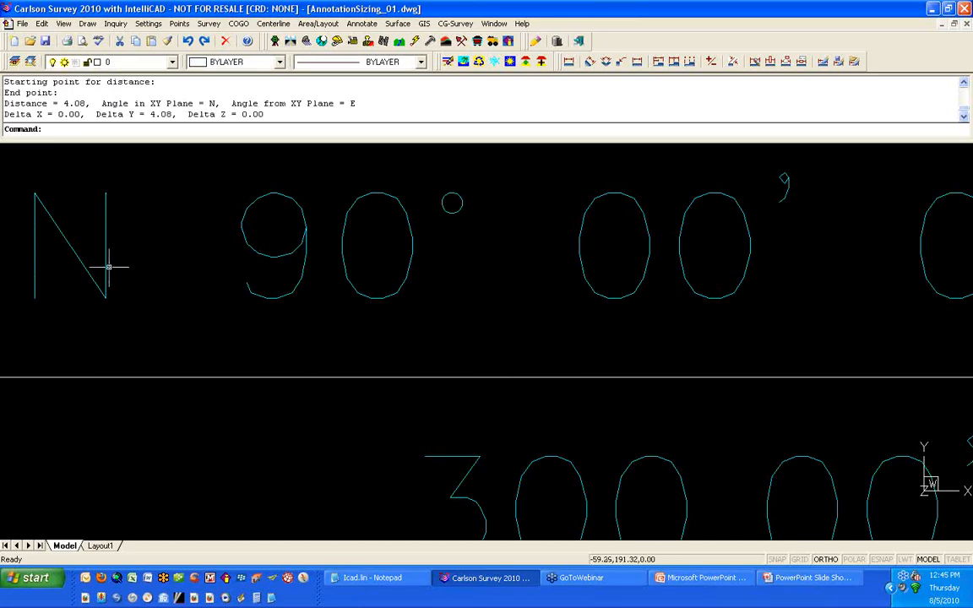
# Step: Measure the gap between the line and the bottom of the bearing text
pyautogui.press('Return')
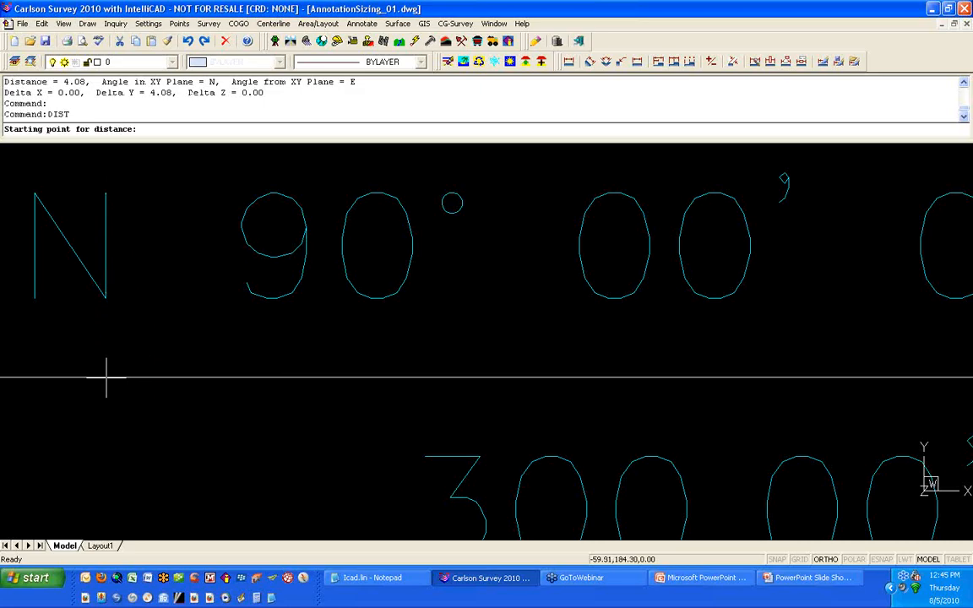
pyautogui.click(106, 377)
pyautogui.click(106, 299)
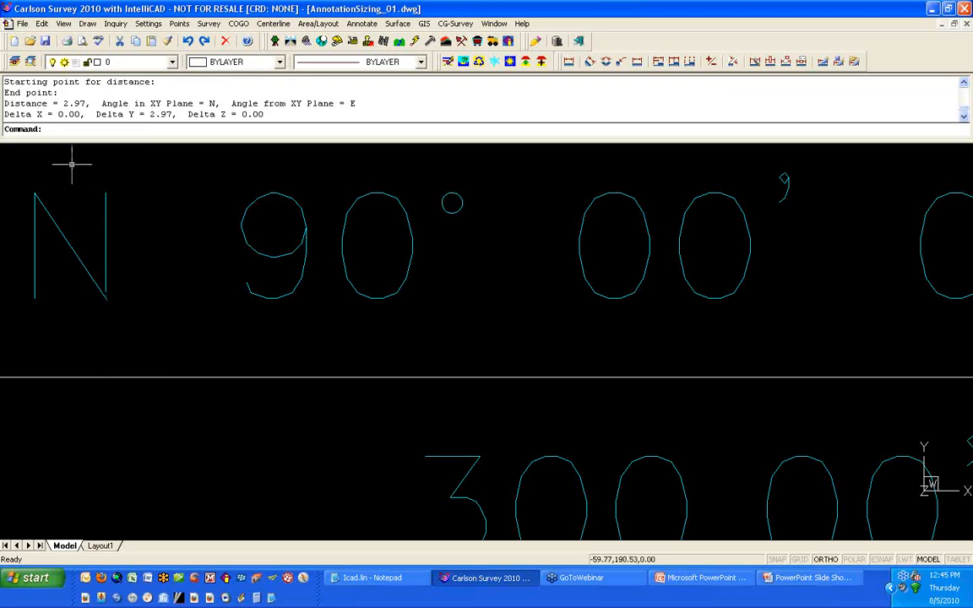
# Step: Set the text offset scaler to 0.10 in the Auto Annotate general settings
pyautogui.scroll(-5, 342, 293)
pyautogui.scroll(-3, 343, 293)
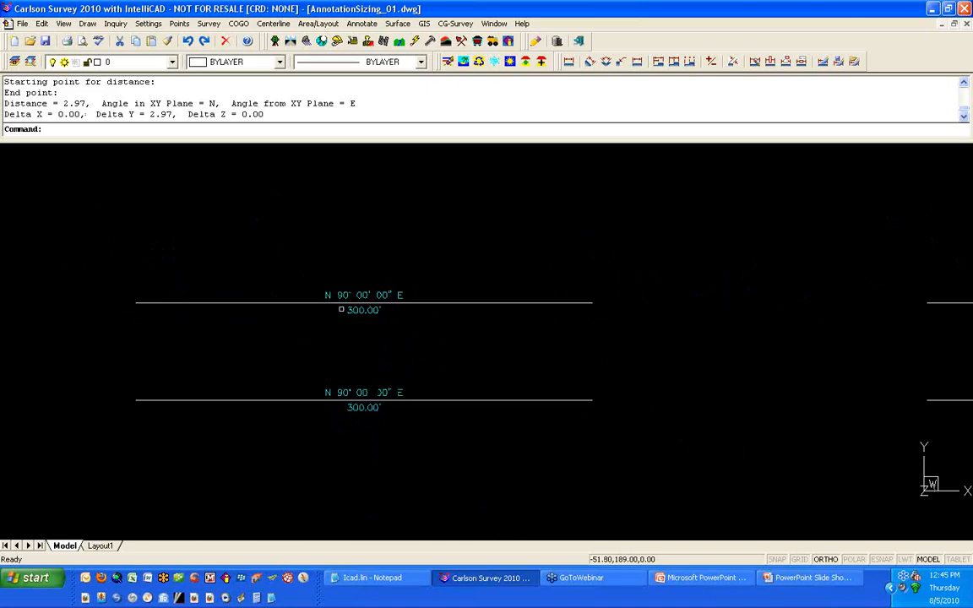
pyautogui.click(363, 23)
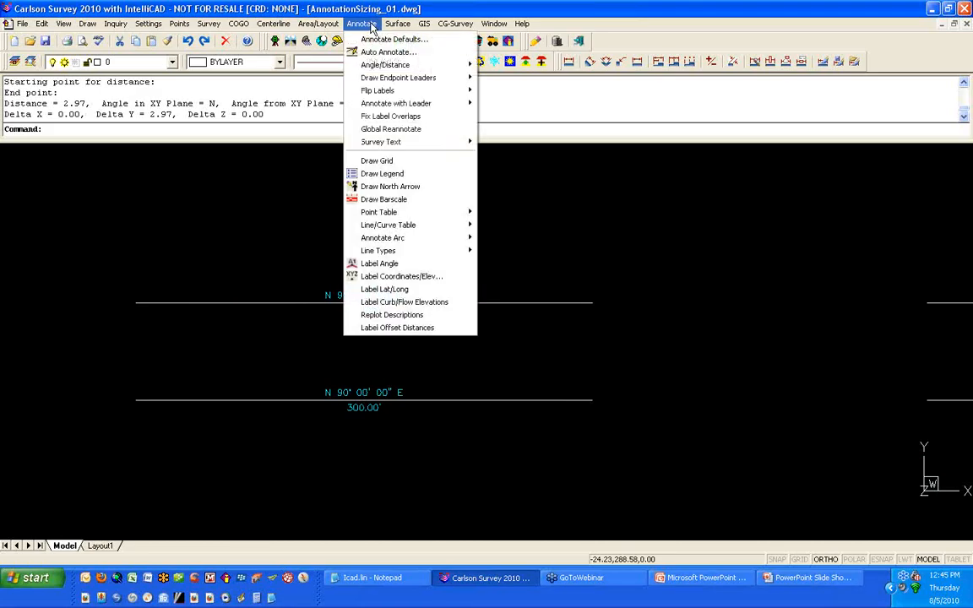
pyautogui.click(418, 54)
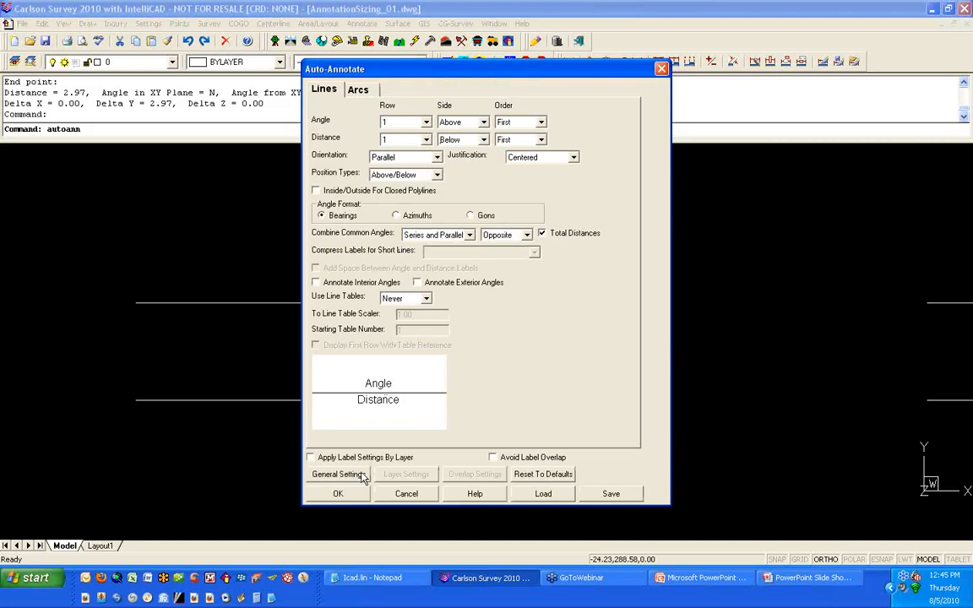
pyautogui.click(362, 478)
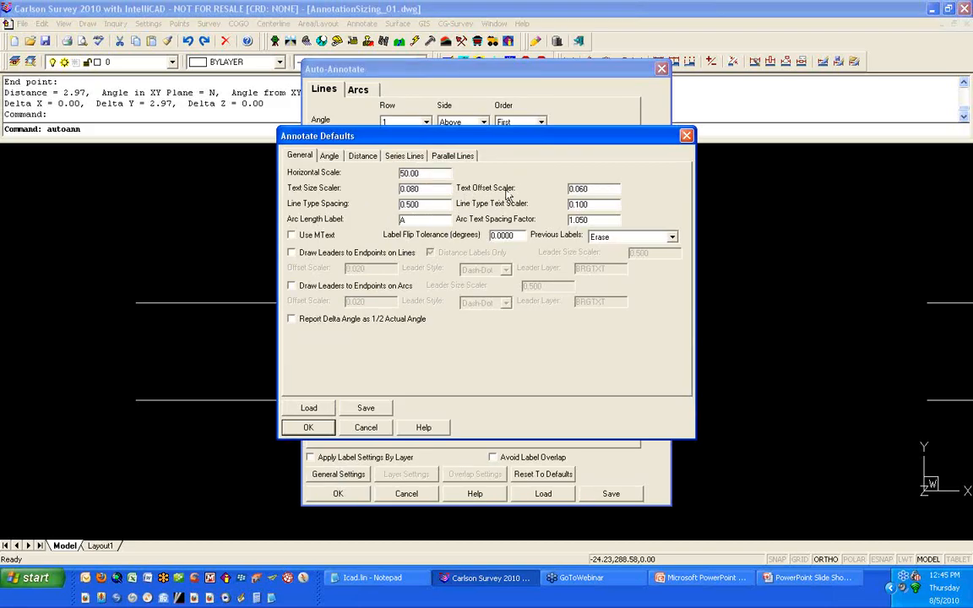
pyautogui.moveTo(589, 191); pyautogui.dragTo(578, 195)
pyautogui.write('1')
pyautogui.click(309, 429)
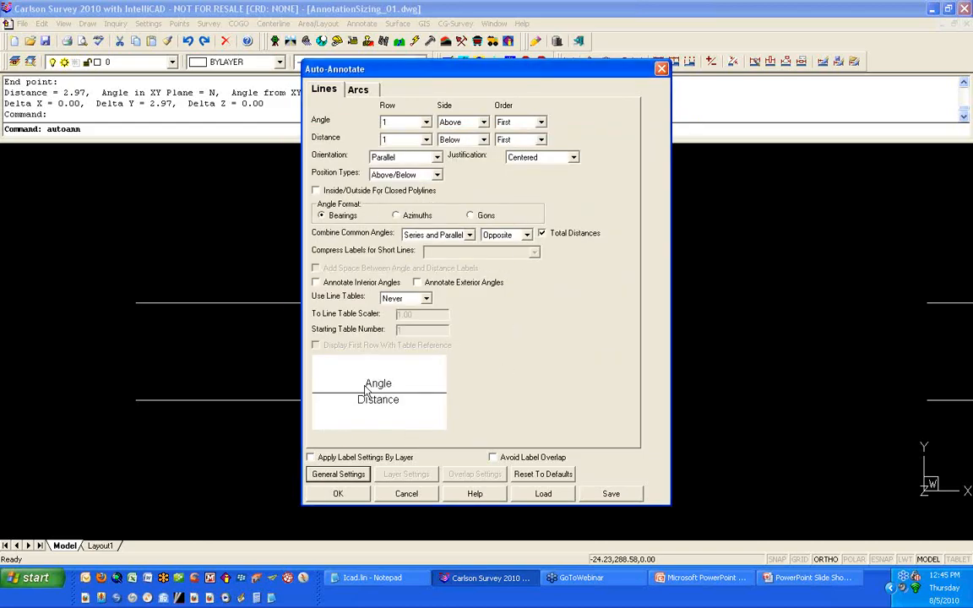
# Step: Re-annotate the lower line with Auto Annotate
pyautogui.click(360, 500)
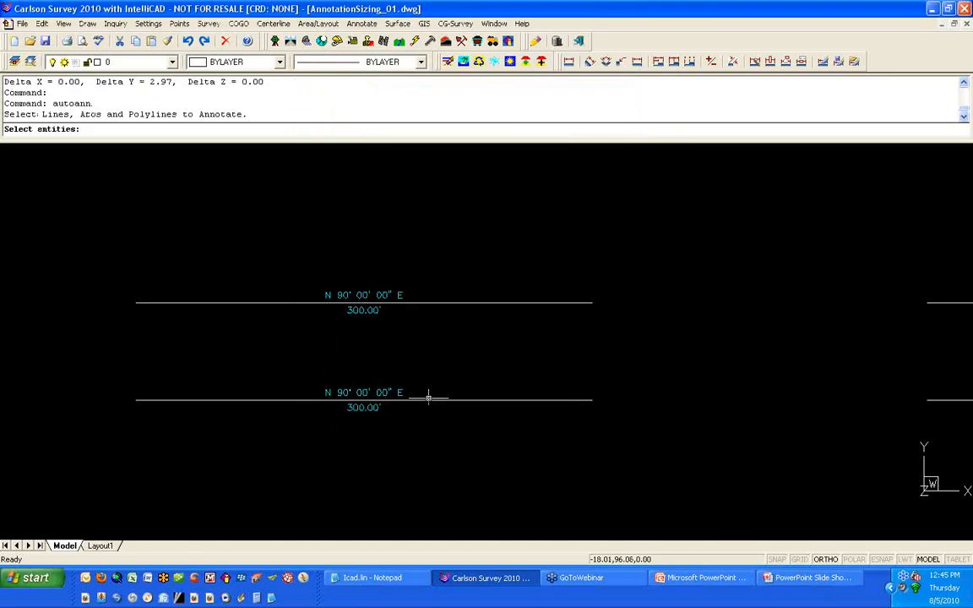
pyautogui.click(433, 401)
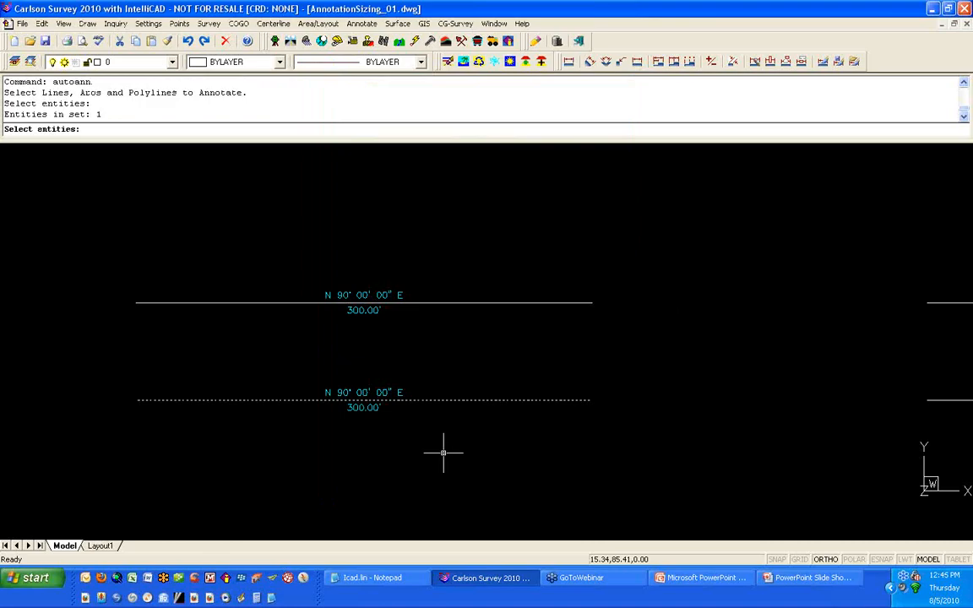
pyautogui.press('Return')
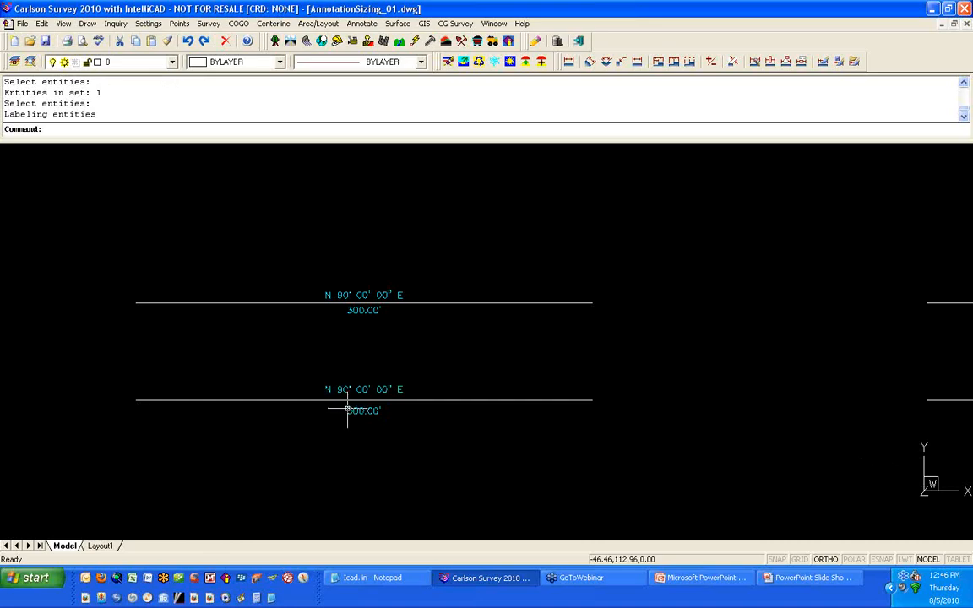
# Step: Measure the new gap between the lower line and its bearing text
pyautogui.scroll(5, 346, 409)
pyautogui.scroll(2, 343, 405)
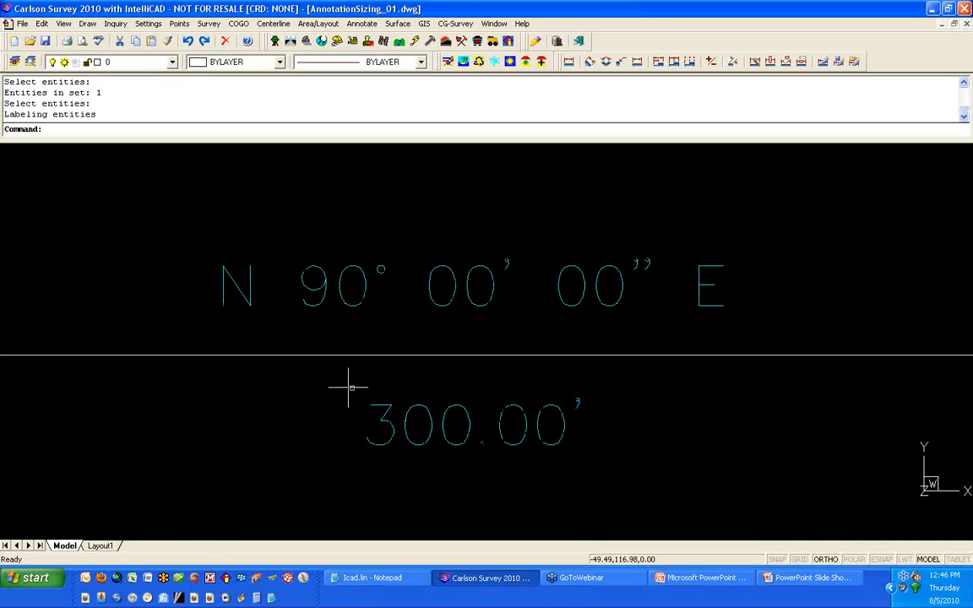
pyautogui.write('D')
pyautogui.press('Return')
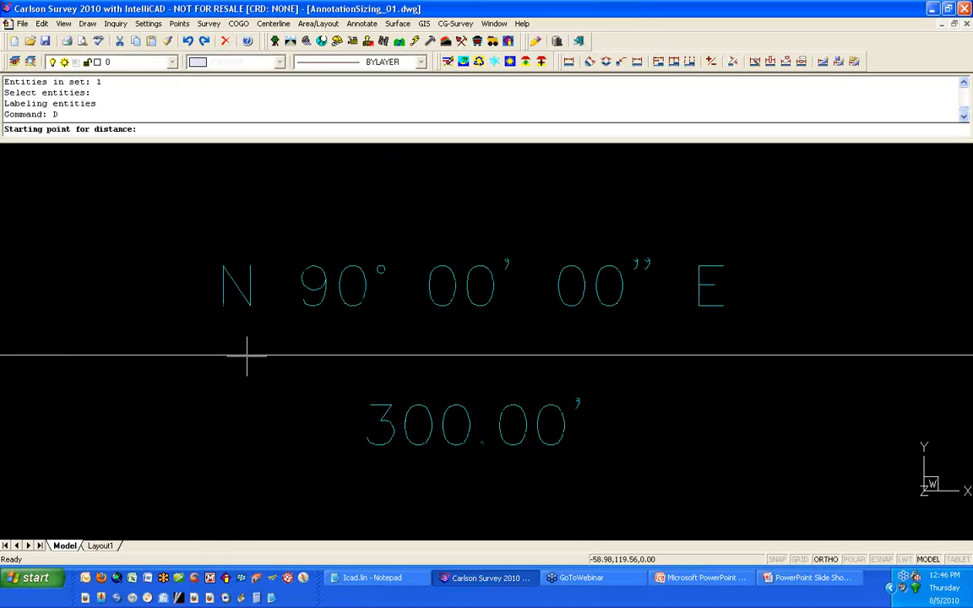
pyautogui.click(247, 355)
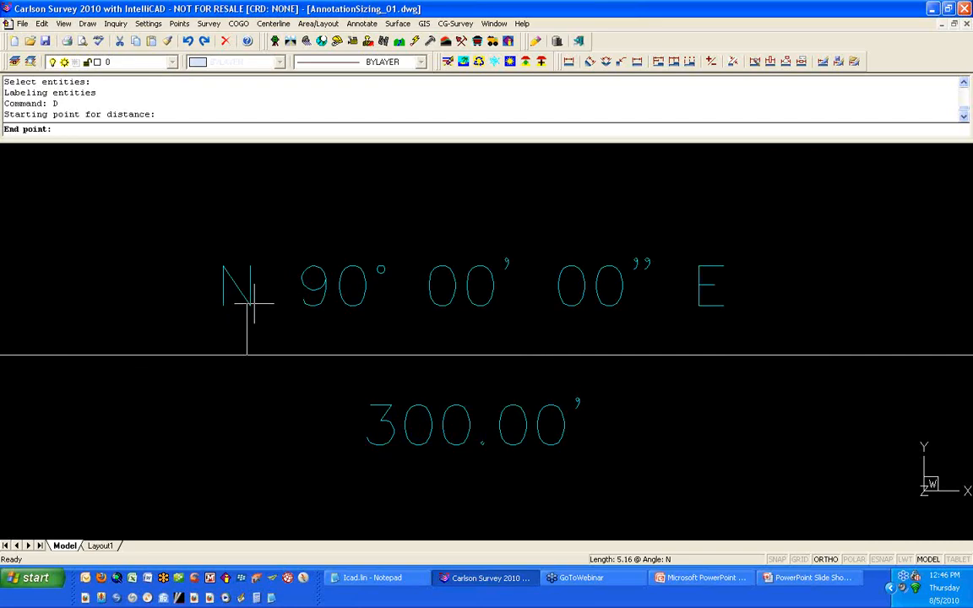
pyautogui.click(254, 305)
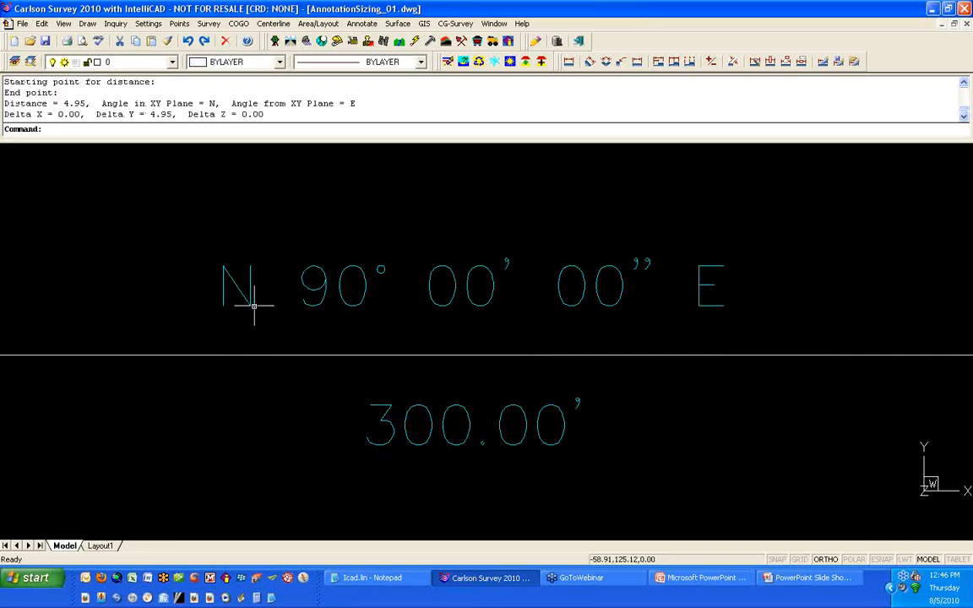
pyautogui.scroll(-5, 251, 294)
pyautogui.scroll(-3, 251, 294)
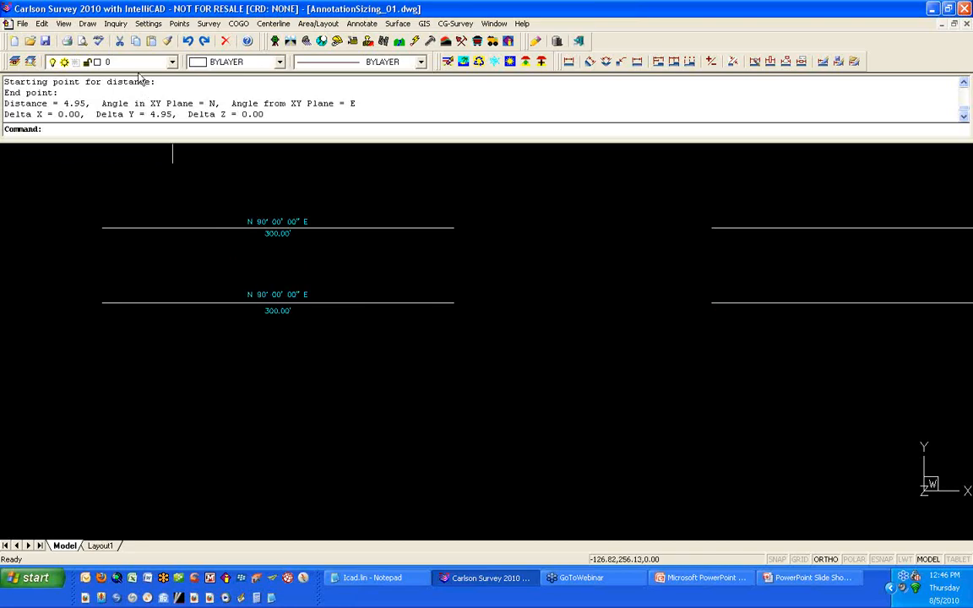
pyautogui.scroll(-2, 435, 317)
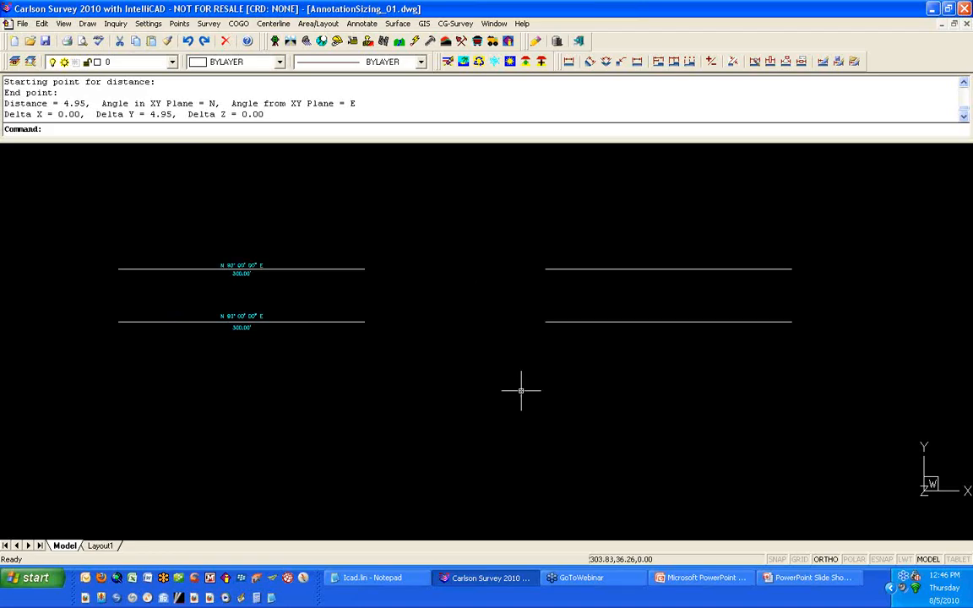
# Step: Set the drawing's horizontal scale to 200 in Drawing Setup
pyautogui.click(149, 23)
pyautogui.click(153, 43)
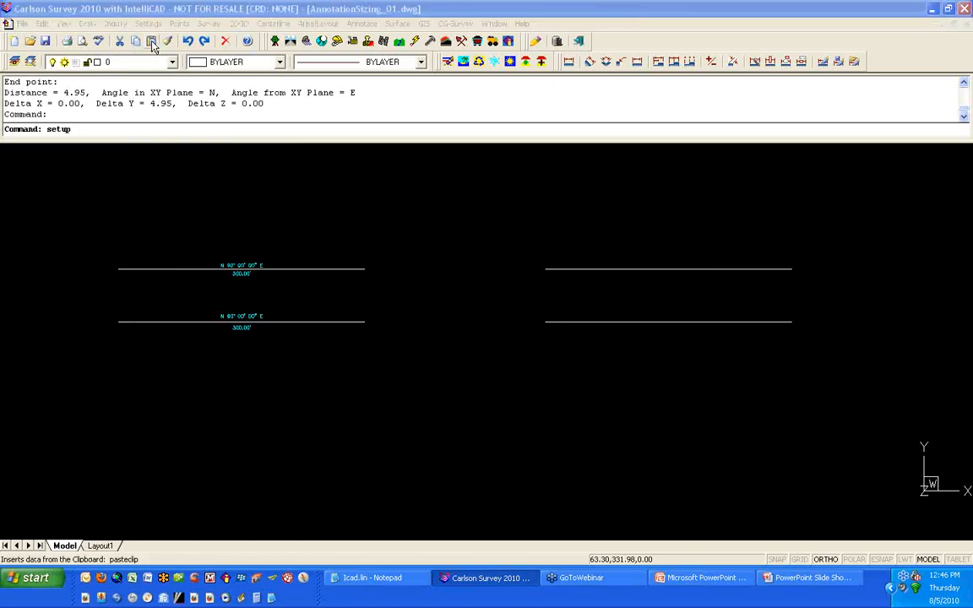
pyautogui.write('200')
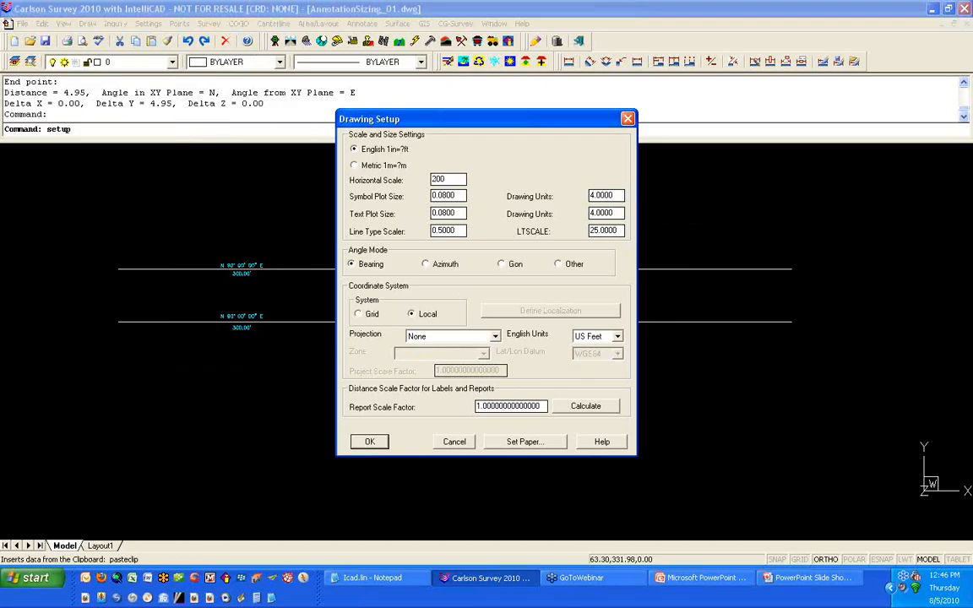
pyautogui.press('Tab')
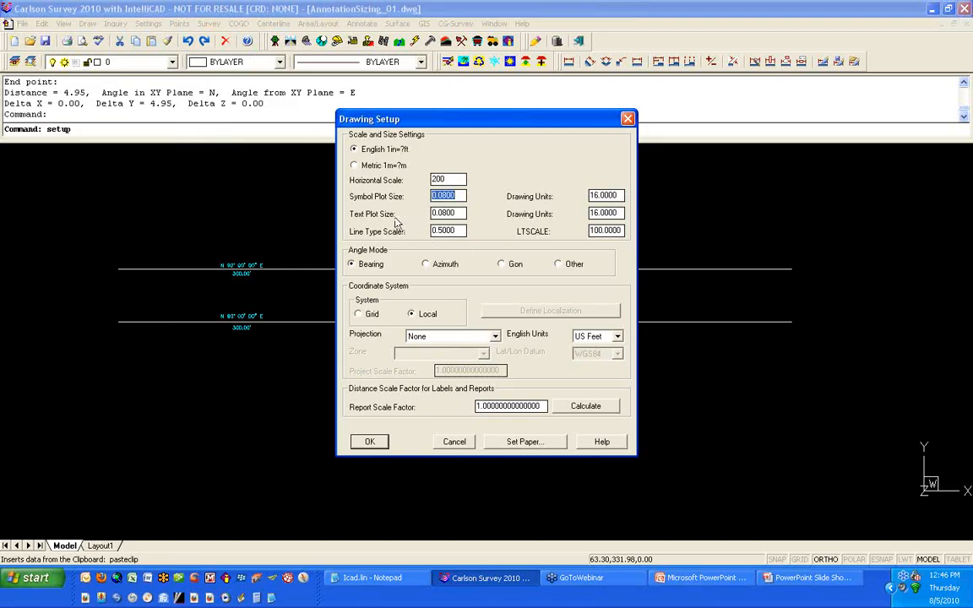
pyautogui.click(620, 213)
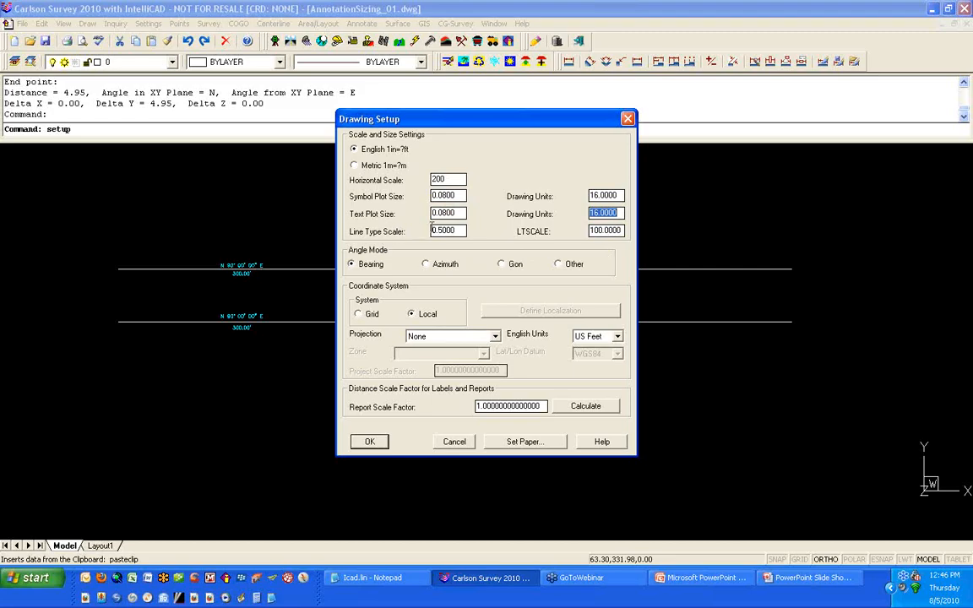
pyautogui.click(364, 449)
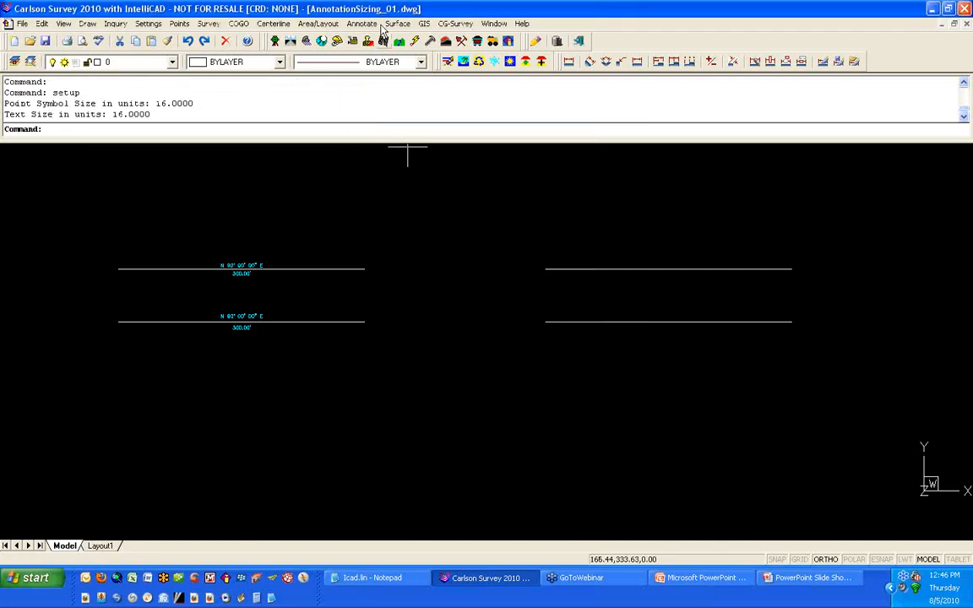
# Step: Auto Annotate the two right-hand lines at the 200 scale
pyautogui.click(369, 25)
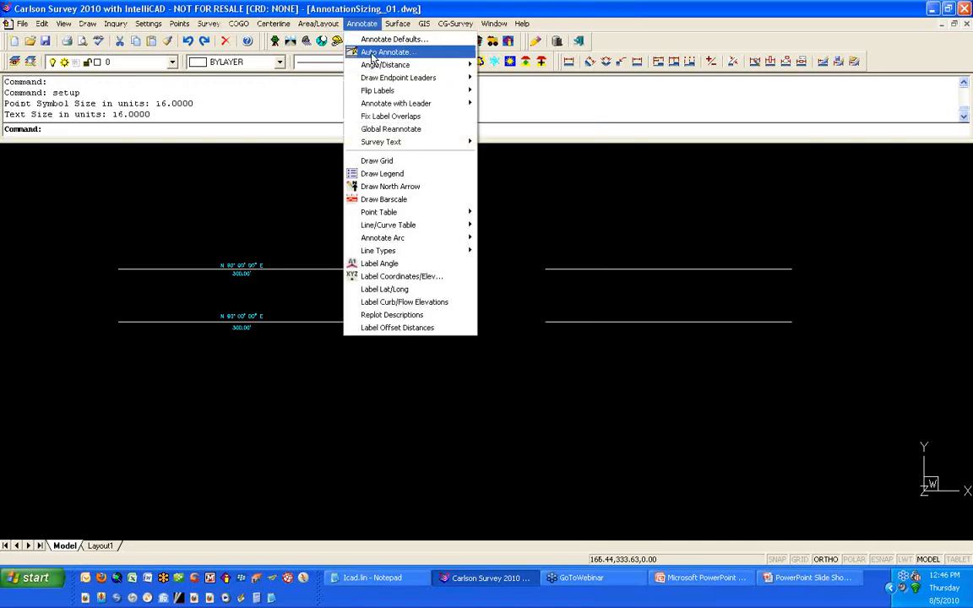
pyautogui.click(371, 50)
pyautogui.click(338, 493)
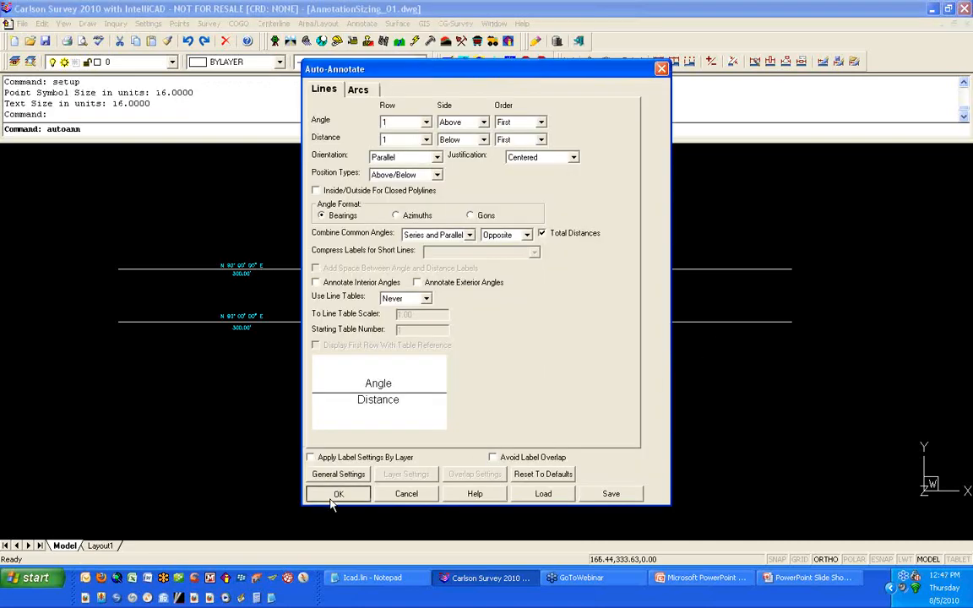
pyautogui.click(734, 380)
pyautogui.click(621, 209)
pyautogui.press('Return')
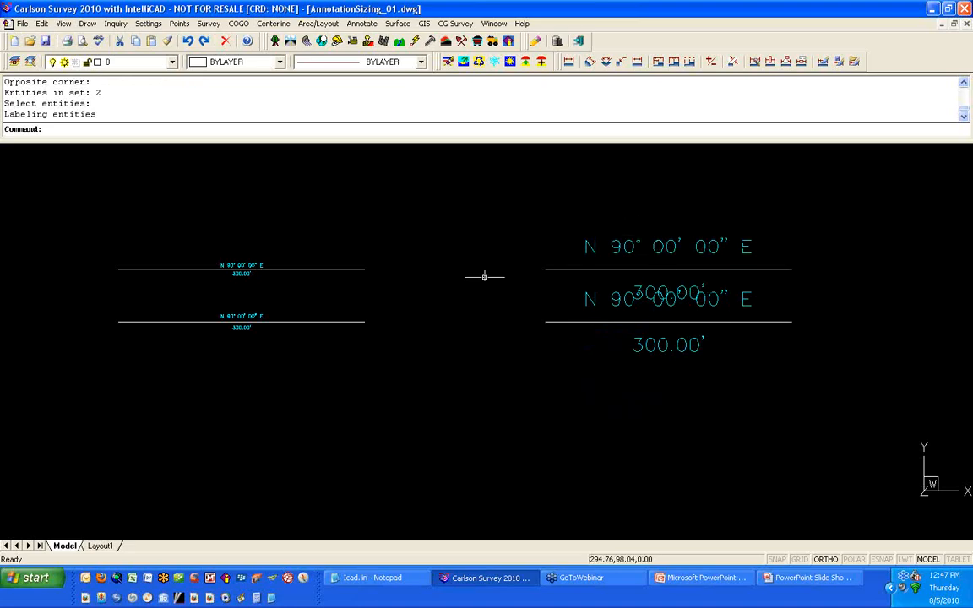
# Step: Set the text offset scaler to 0.06 in the Annotate Defaults general settings
pyautogui.click(361, 23)
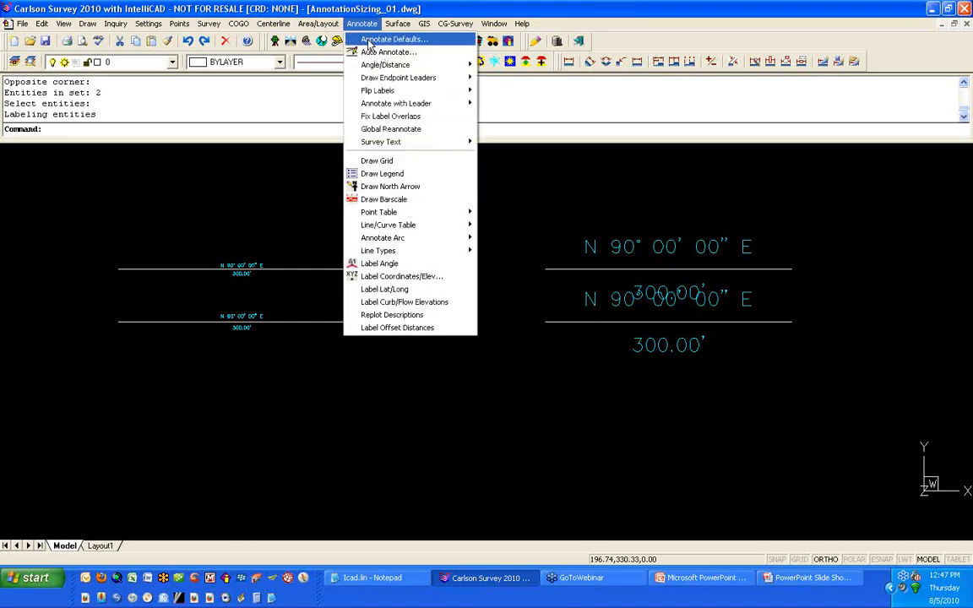
pyautogui.click(370, 40)
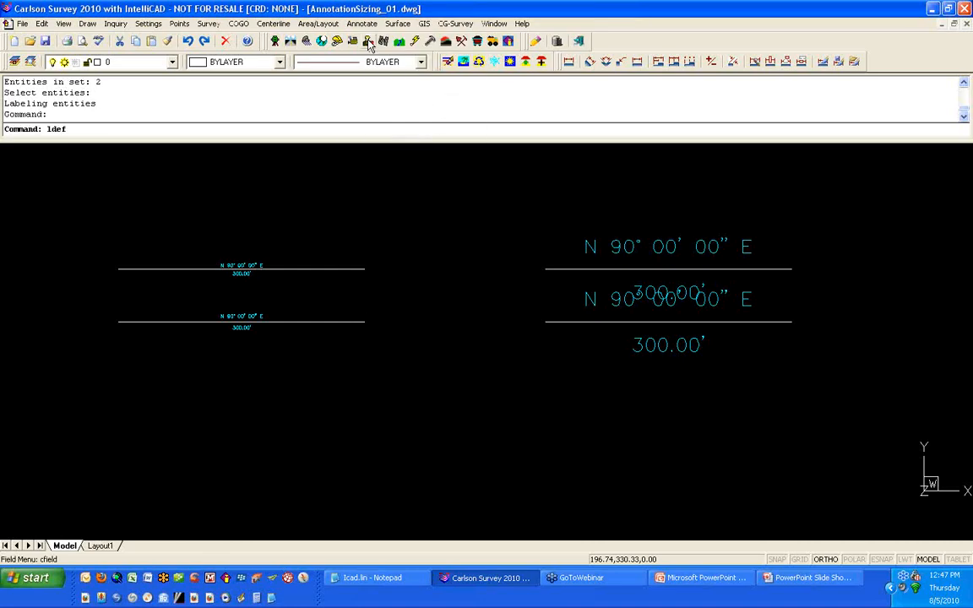
pyautogui.moveTo(596, 191); pyautogui.dragTo(576, 192)
pyautogui.write('06')
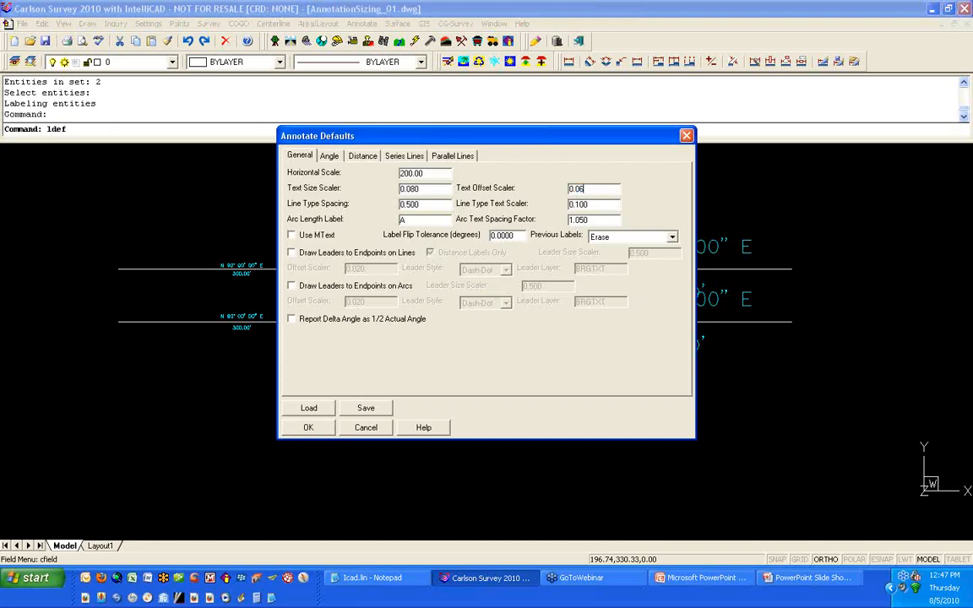
pyautogui.click(326, 431)
# Step: Re-annotate the two right-hand lines with Auto Annotate
pyautogui.click(360, 24)
pyautogui.click(384, 50)
pyautogui.click(349, 500)
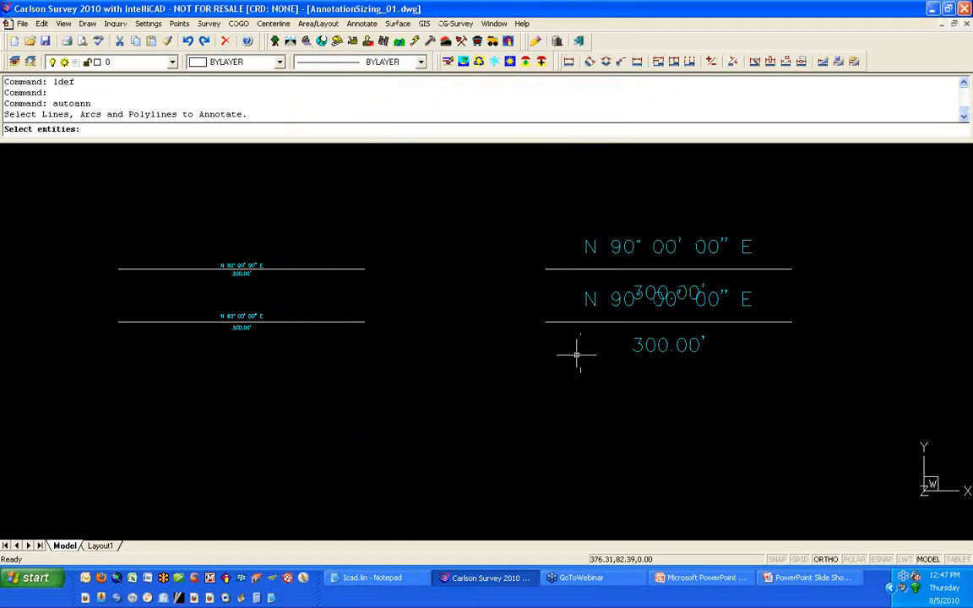
pyautogui.click(571, 353)
pyautogui.click(515, 235)
pyautogui.press('Return')
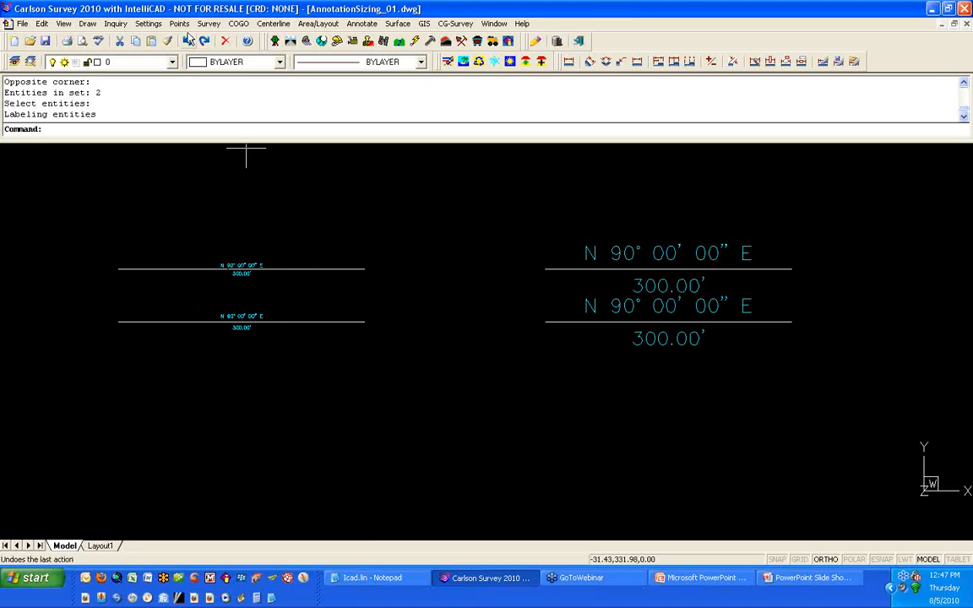
# Step: Rescale the upper-left line's bearing and distance labels from horizontal scale 50 to 200 with Rescale Drawing
pyautogui.click(151, 24)
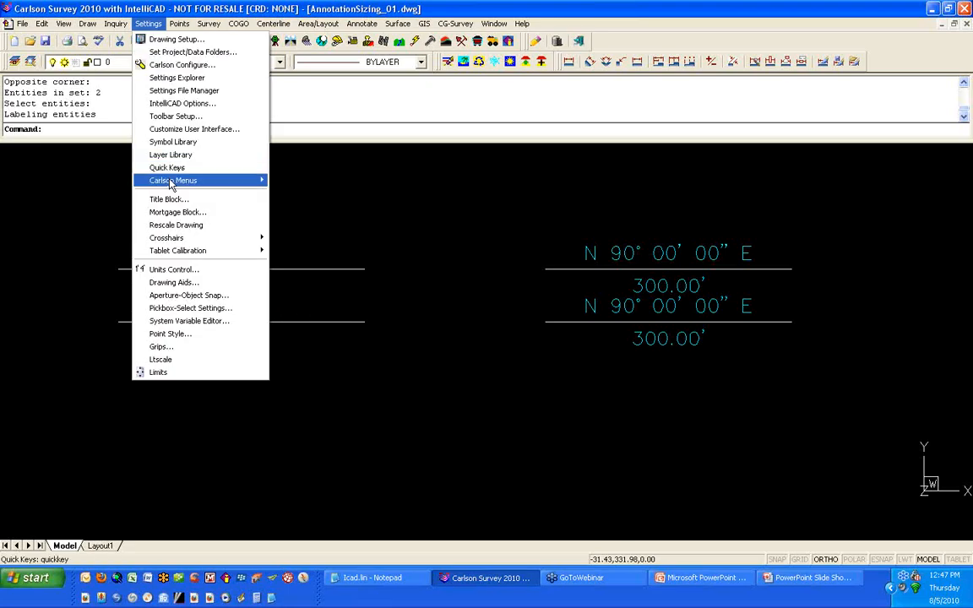
pyautogui.click(203, 225)
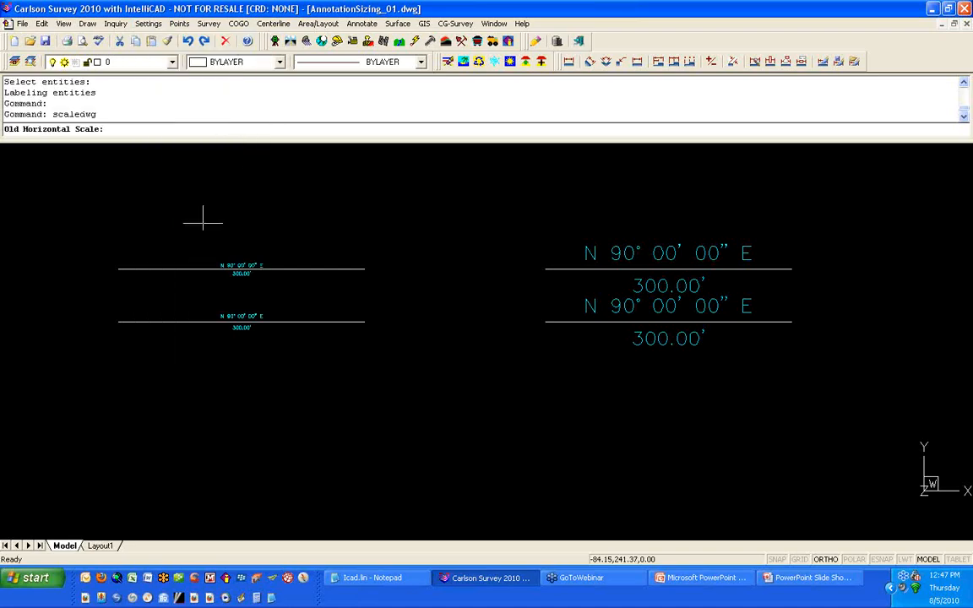
pyautogui.write('50')
pyautogui.press('Return')
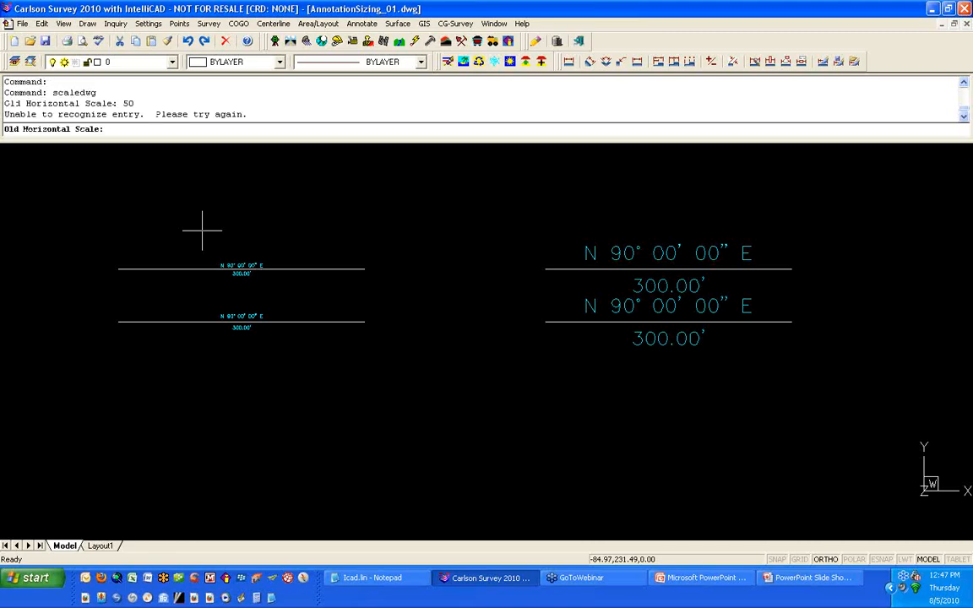
pyautogui.write('50')
pyautogui.press('Return')
pyautogui.write('200')
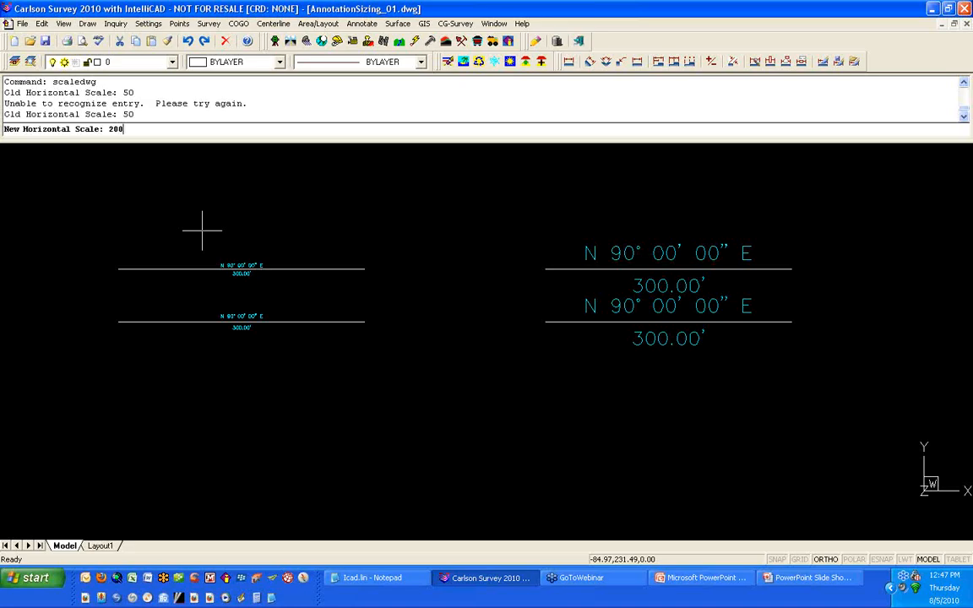
pyautogui.press('Return')
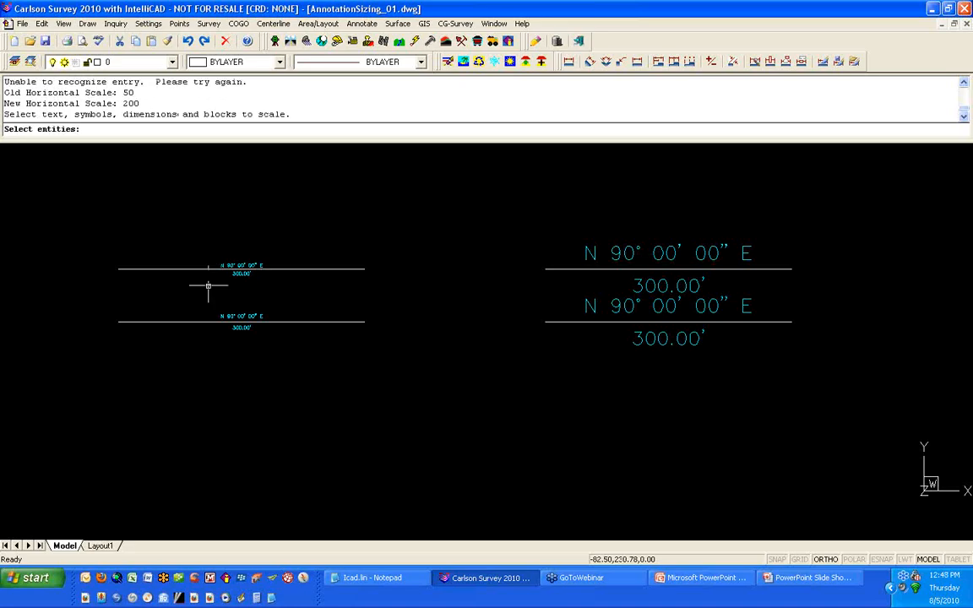
pyautogui.click(208, 289)
pyautogui.click(276, 253)
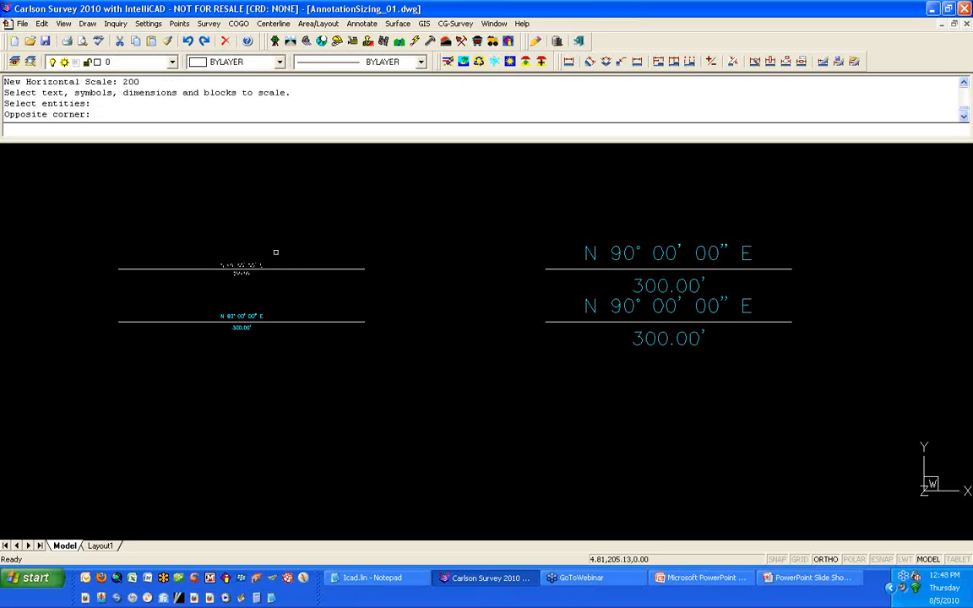
pyautogui.press('Return')
# Step: Zoom in to inspect the rescaled labels on the upper-left line
pyautogui.scroll(5, 258, 275)
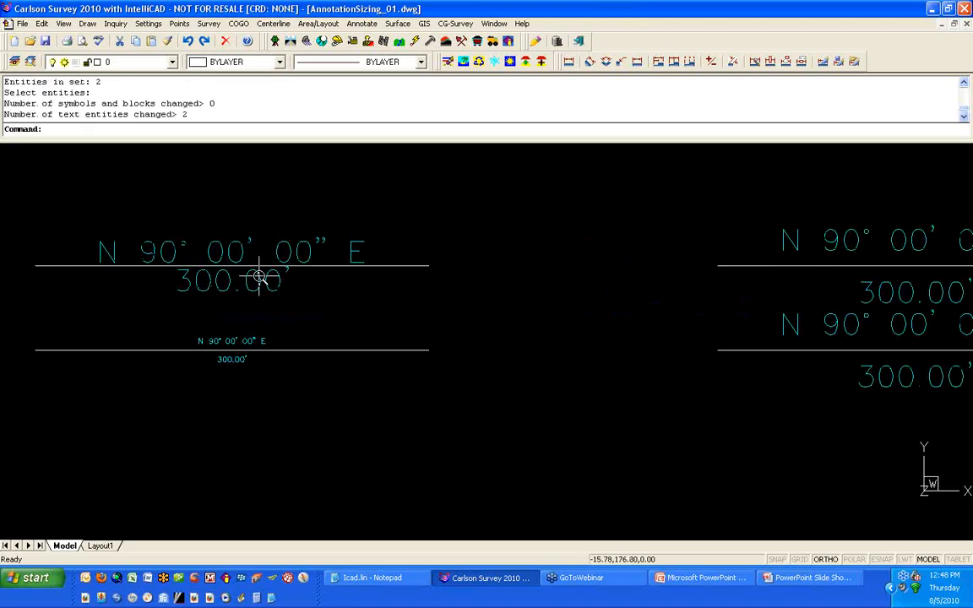
pyautogui.click(217, 232)
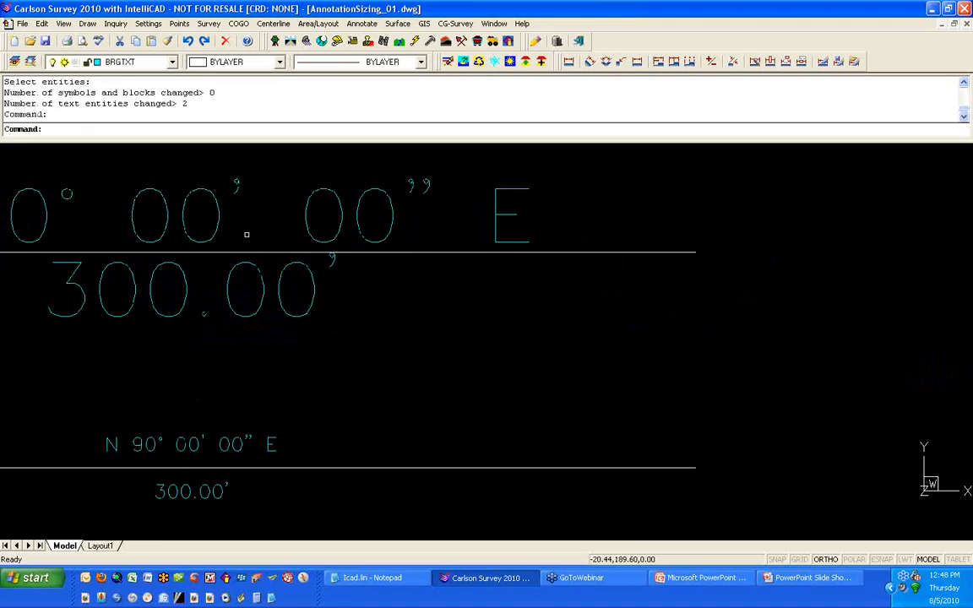
pyautogui.scroll(-3, 246, 228)
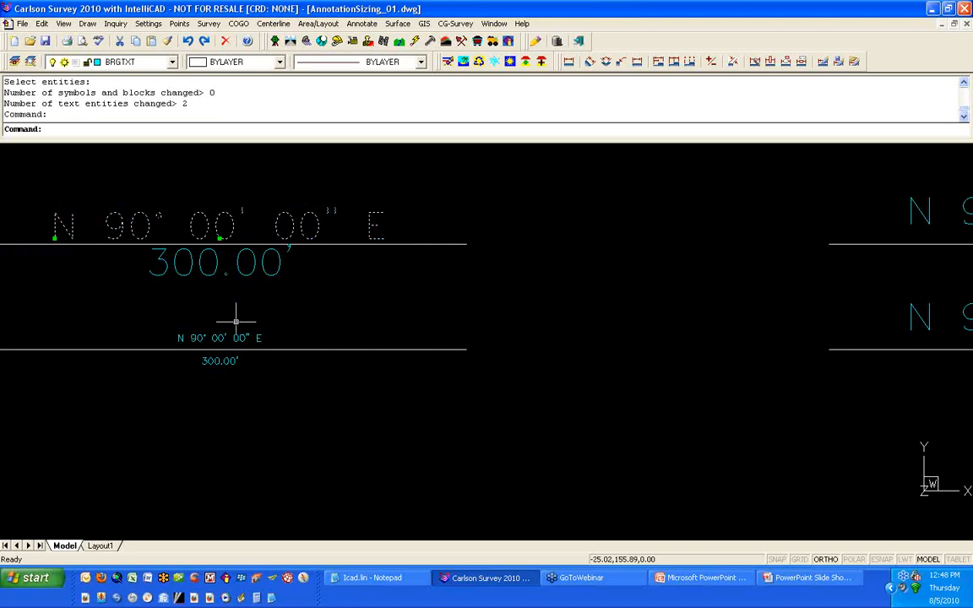
pyautogui.press('Escape')
pyautogui.press('Escape')
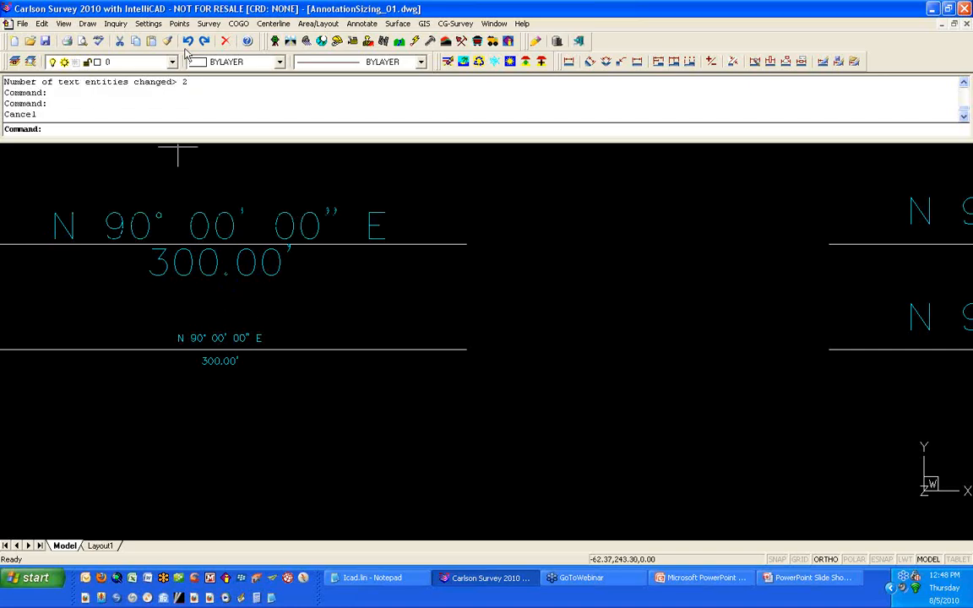
# Step: Rescale the lower-left line's bearing text from scale 50 to 200 with the scaledwg command
pyautogui.write('scaledwg')
pyautogui.press('Return')
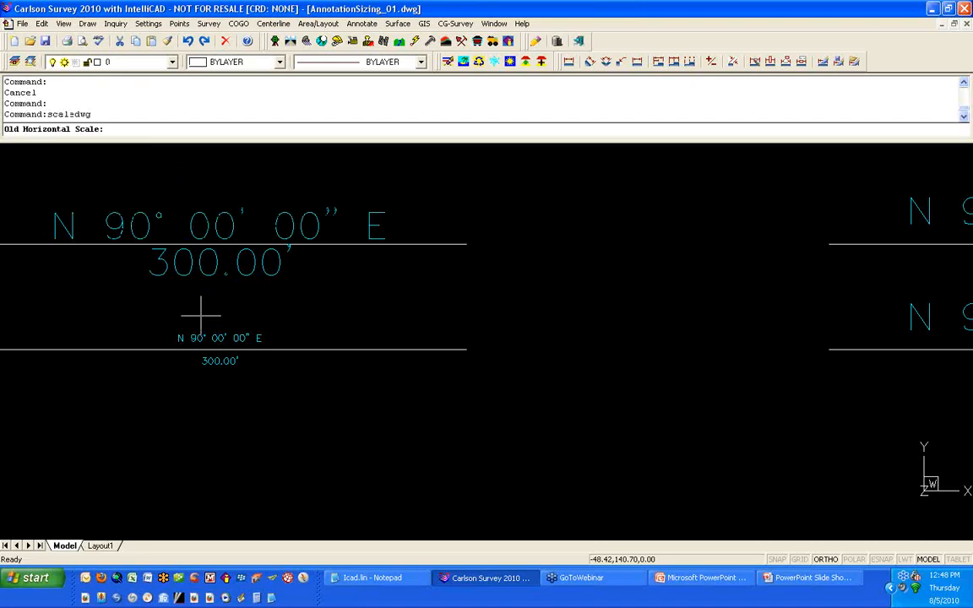
pyautogui.write('50')
pyautogui.press('Return')
pyautogui.write('200')
pyautogui.press('Return')
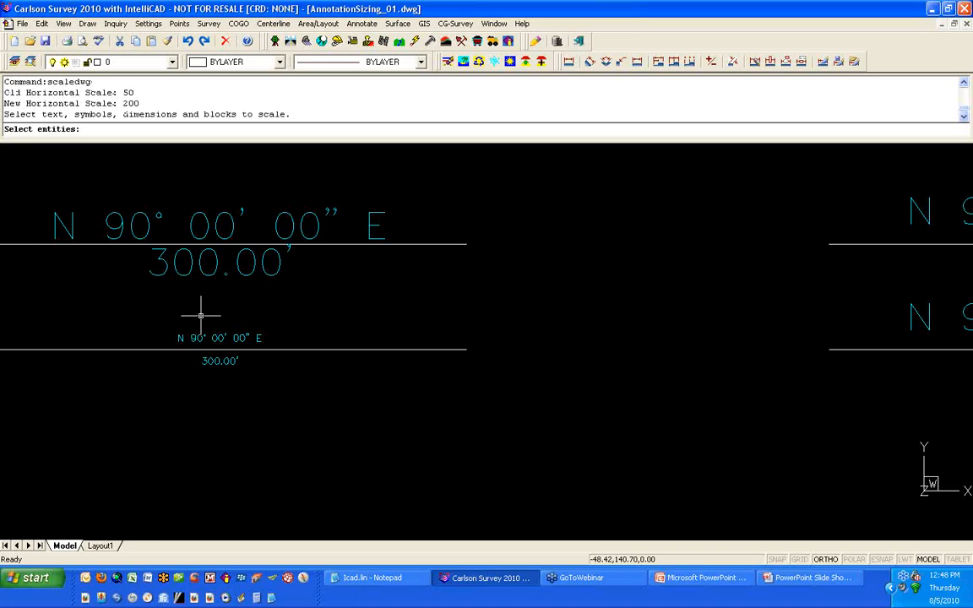
pyautogui.click(217, 337)
pyautogui.press('Return')
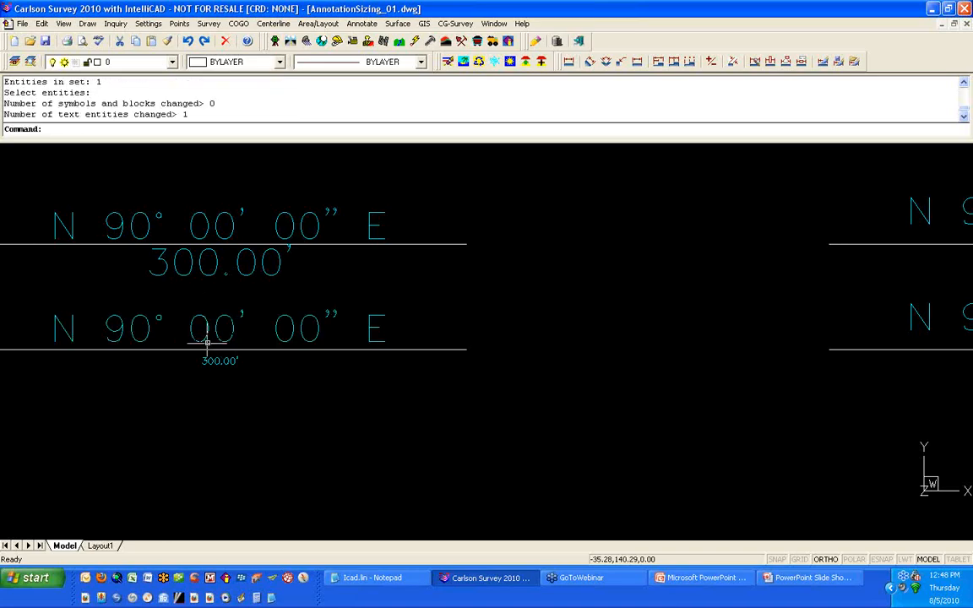
# Step: Zoom in to inspect the lower-left line's rescaled bearing text and its spacing
pyautogui.scroll(5, 196, 362)
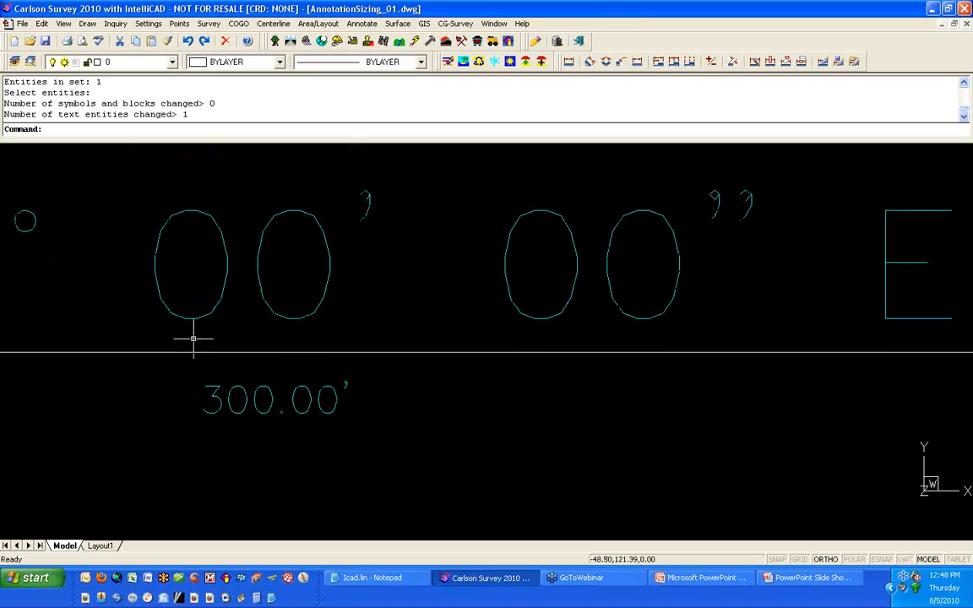
pyautogui.scroll(-4, 191, 359)
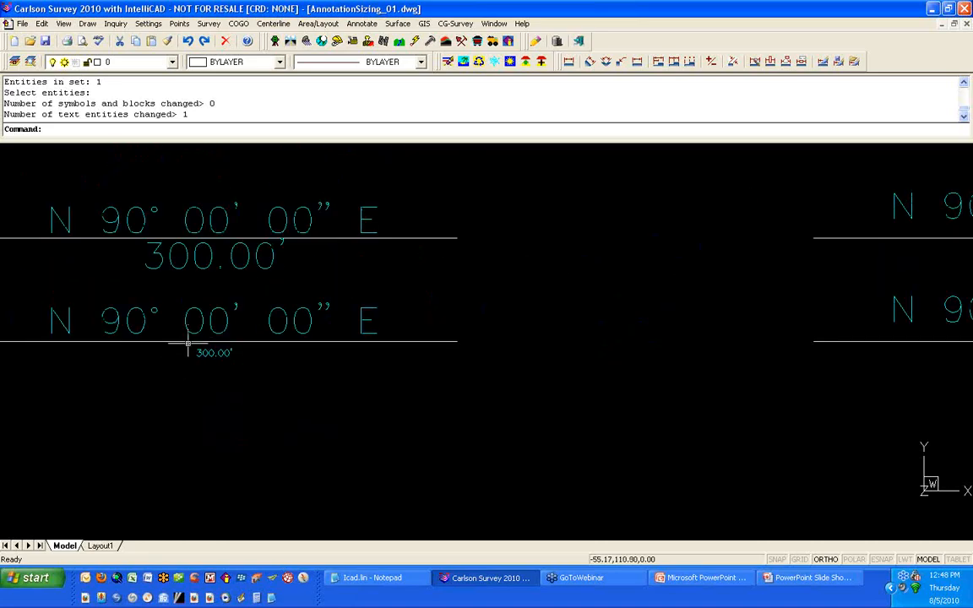
pyautogui.scroll(-1, 187, 342)
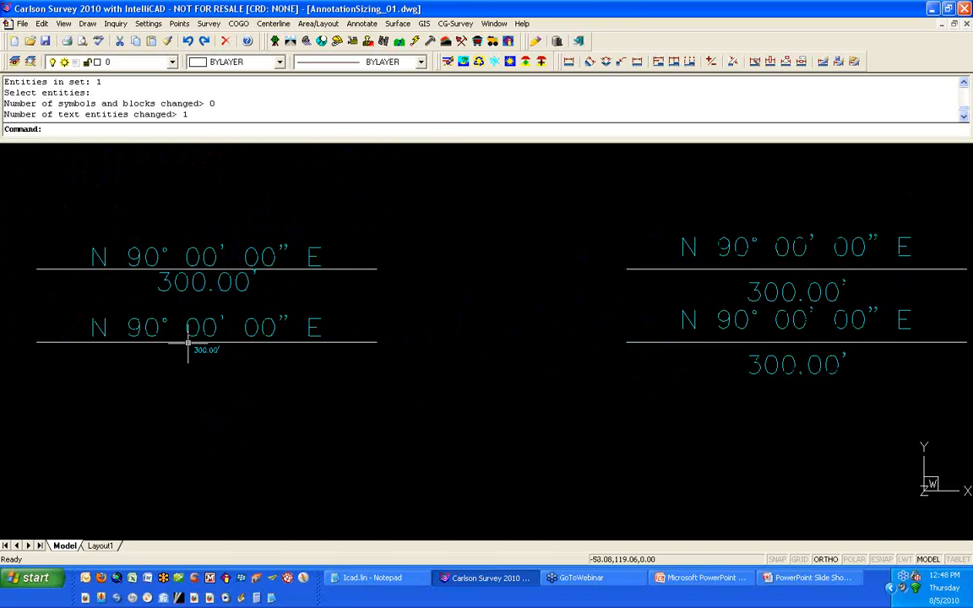
# Step: Open the drawing Annotation_LotLabels.dwg
pyautogui.click(29, 40)
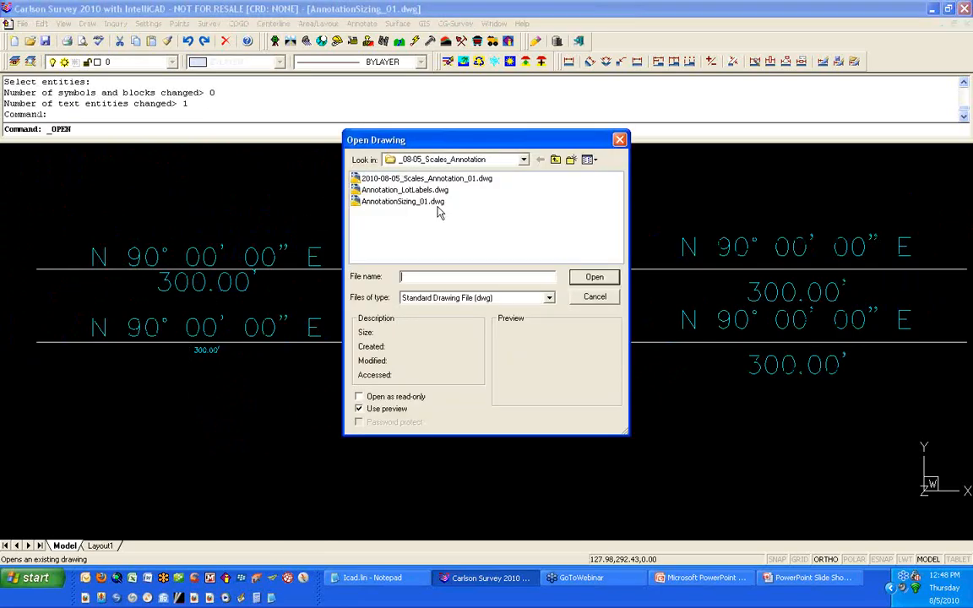
pyautogui.click(404, 190)
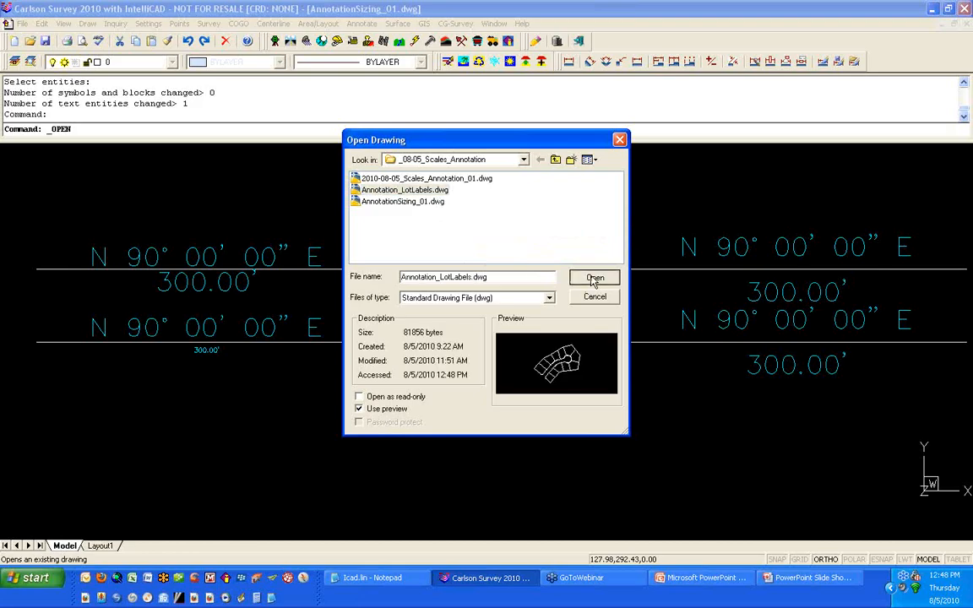
pyautogui.click(594, 279)
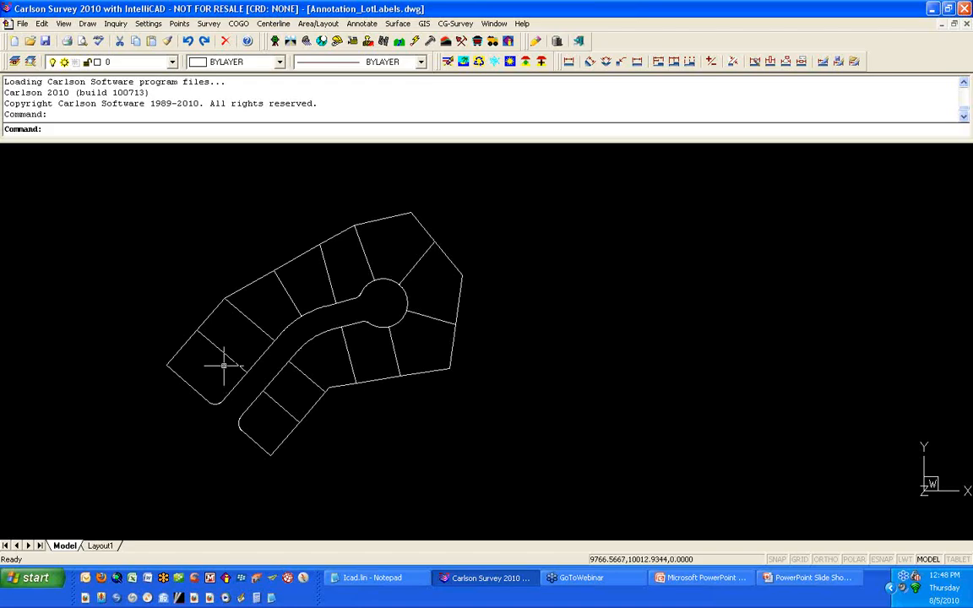
# Step: Create a new text style named ARIAL that uses the Arial font and apply it
pyautogui.write('STYLE')
pyautogui.press('Return')
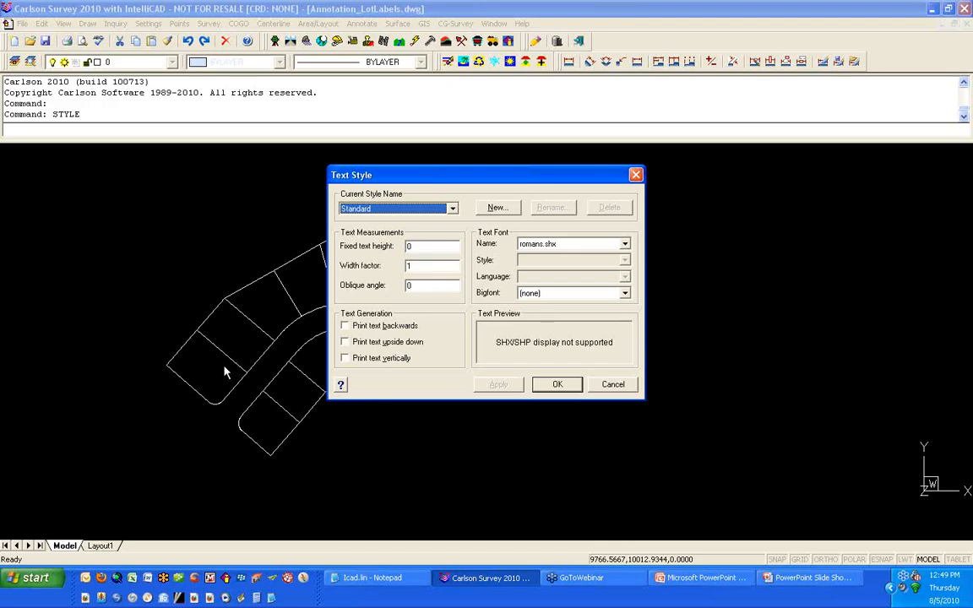
pyautogui.click(497, 211)
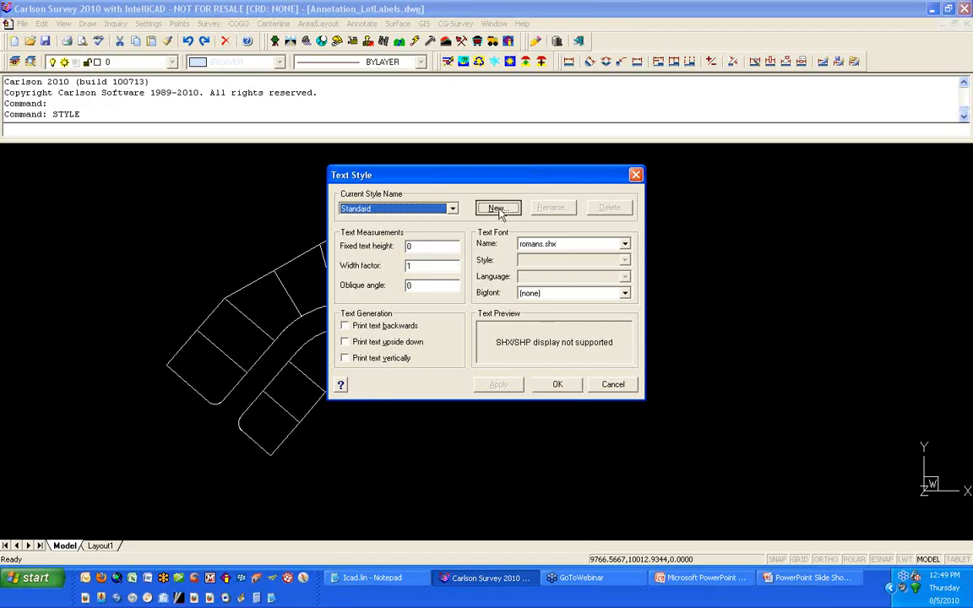
pyautogui.write('ARIAL')
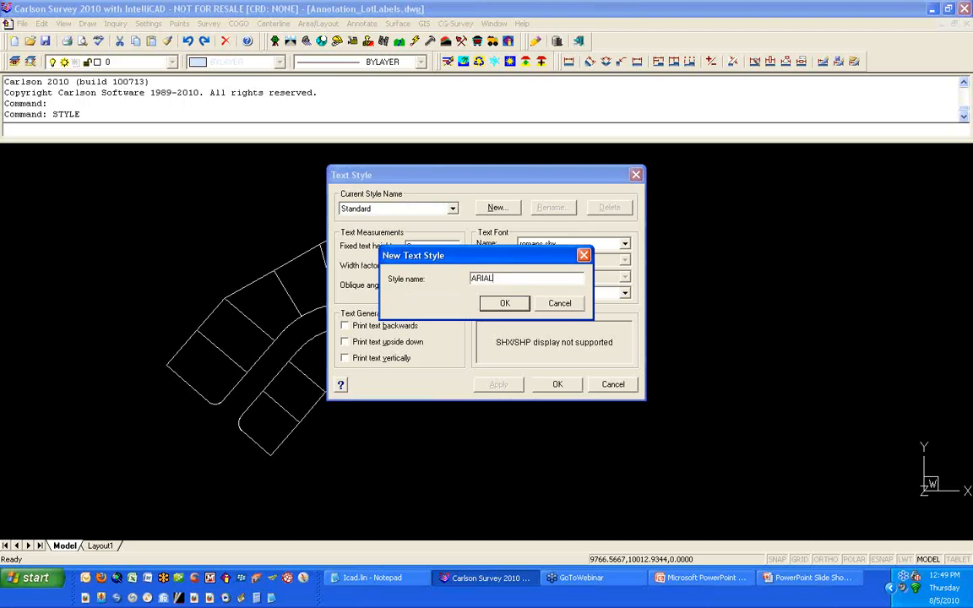
pyautogui.press('Return')
pyautogui.click(563, 245)
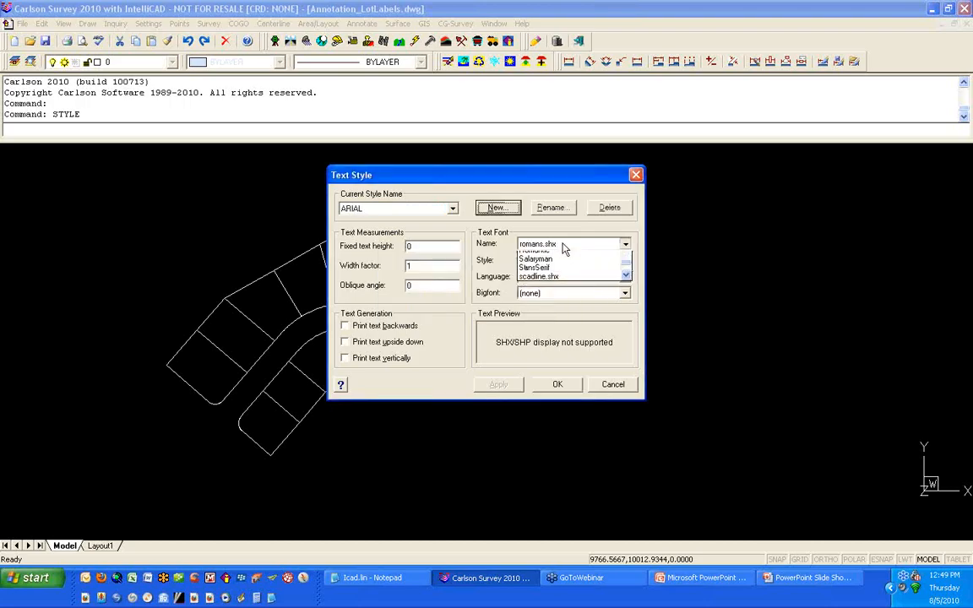
pyautogui.press('a')
pyautogui.scroll(-5, 563, 282)
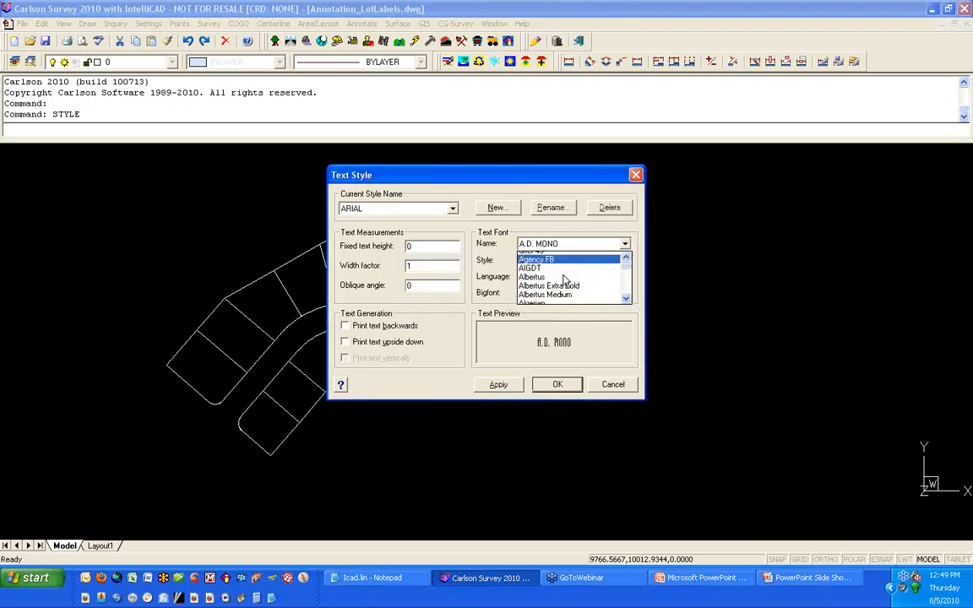
pyautogui.scroll(-4, 565, 281)
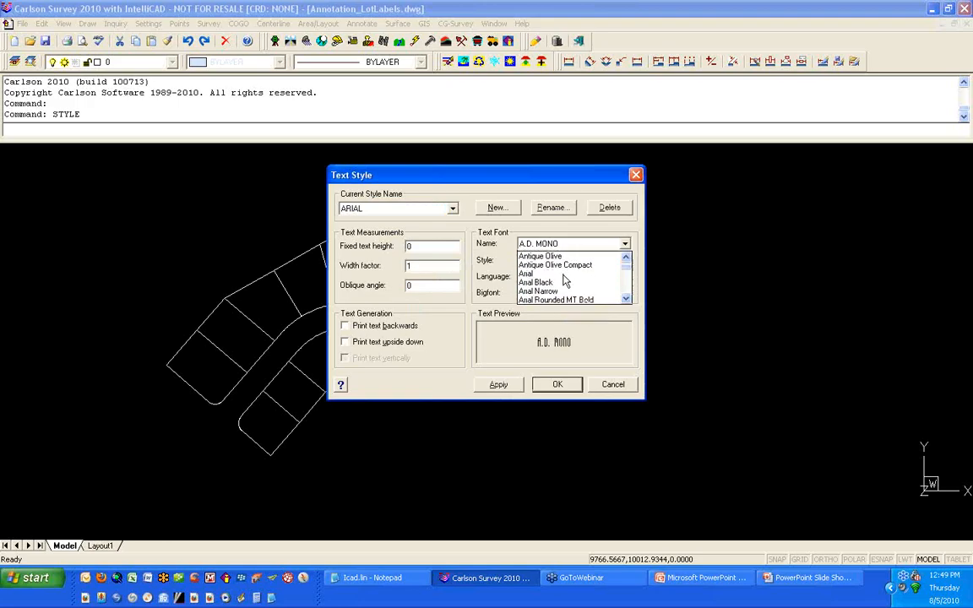
pyautogui.click(561, 277)
pyautogui.click(422, 245)
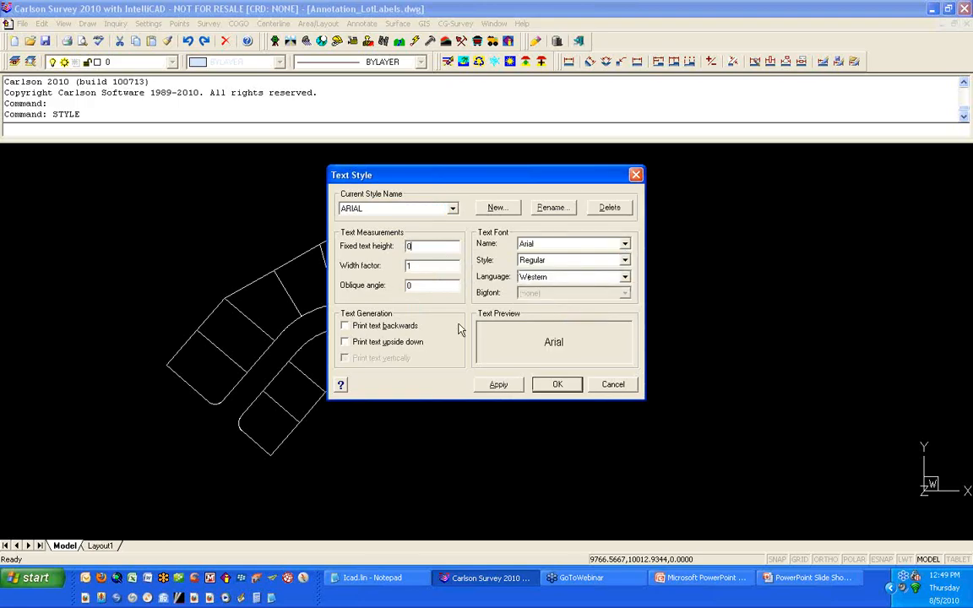
pyautogui.click(512, 390)
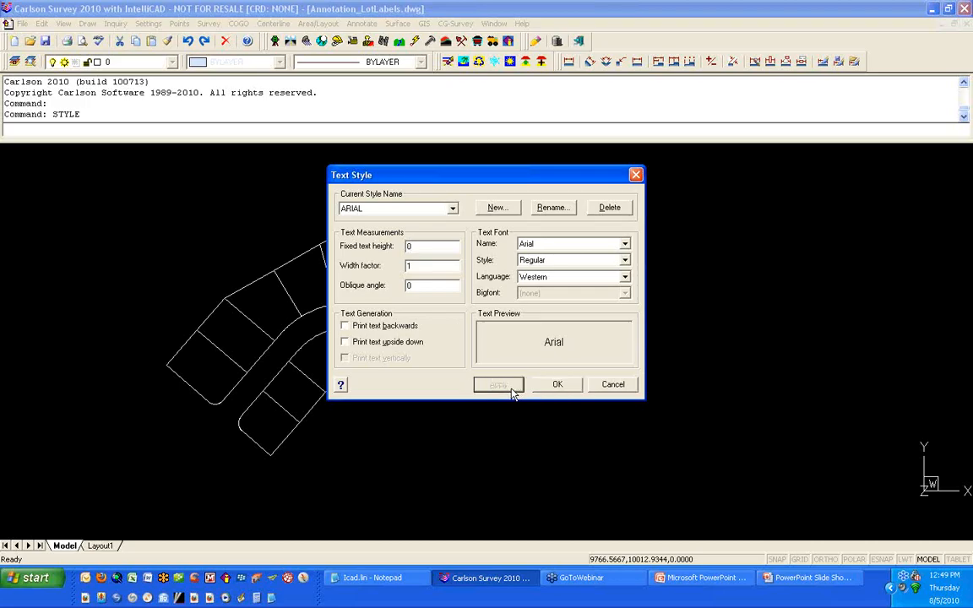
# Step: Create a second text style named SIMPLEX using the Simplex font, apply it and close the dialog
pyautogui.click(496, 209)
pyautogui.write('S')
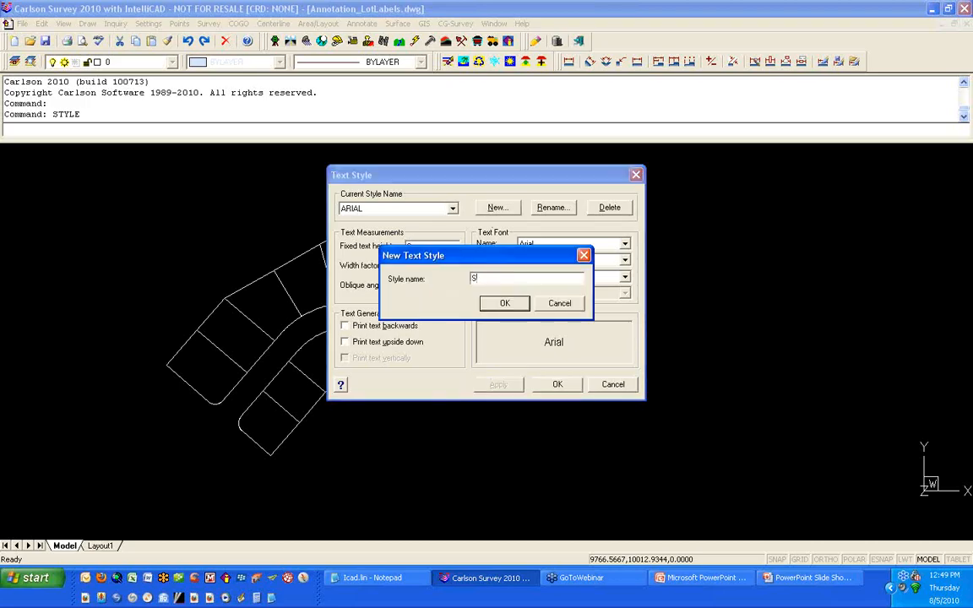
pyautogui.write('IMPLEX')
pyautogui.press('Return')
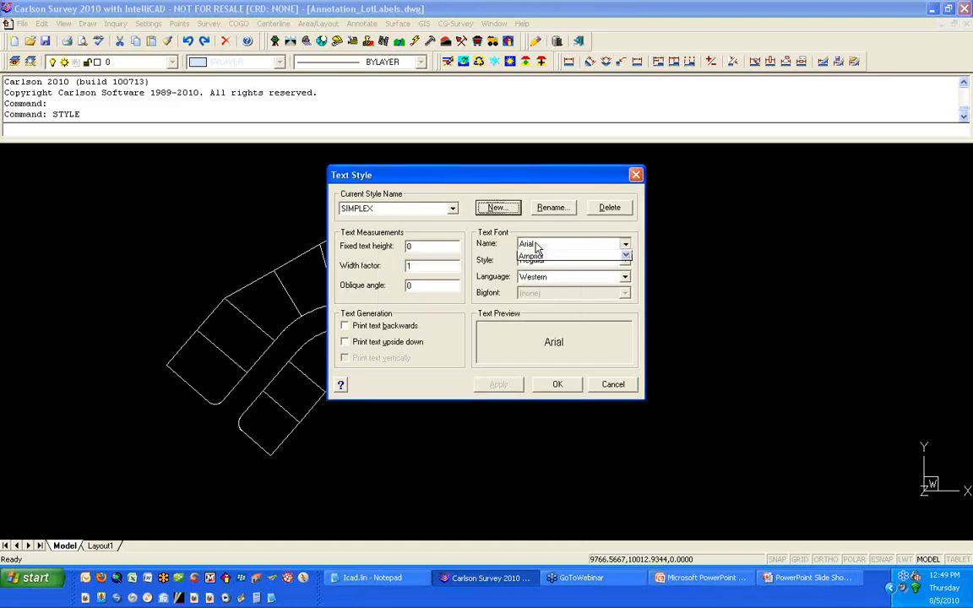
pyautogui.click(536, 245)
pyautogui.press('s')
pyautogui.scroll(-5, 550, 279)
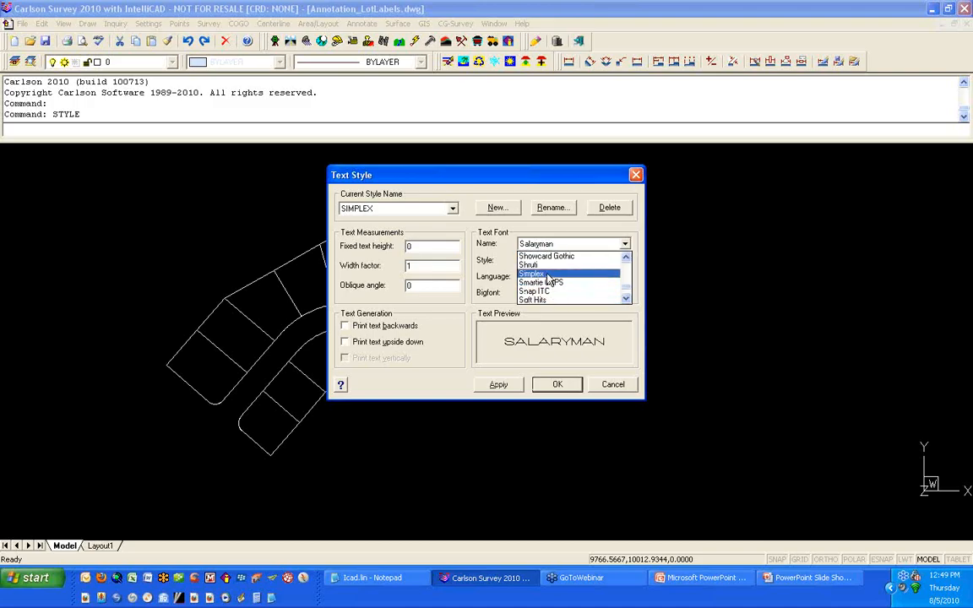
pyautogui.click(547, 286)
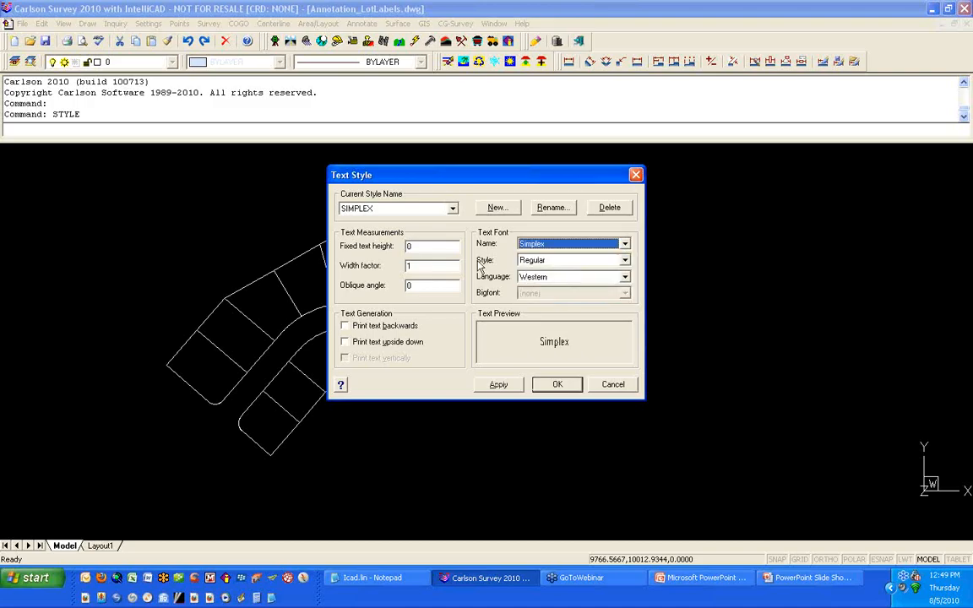
pyautogui.click(497, 386)
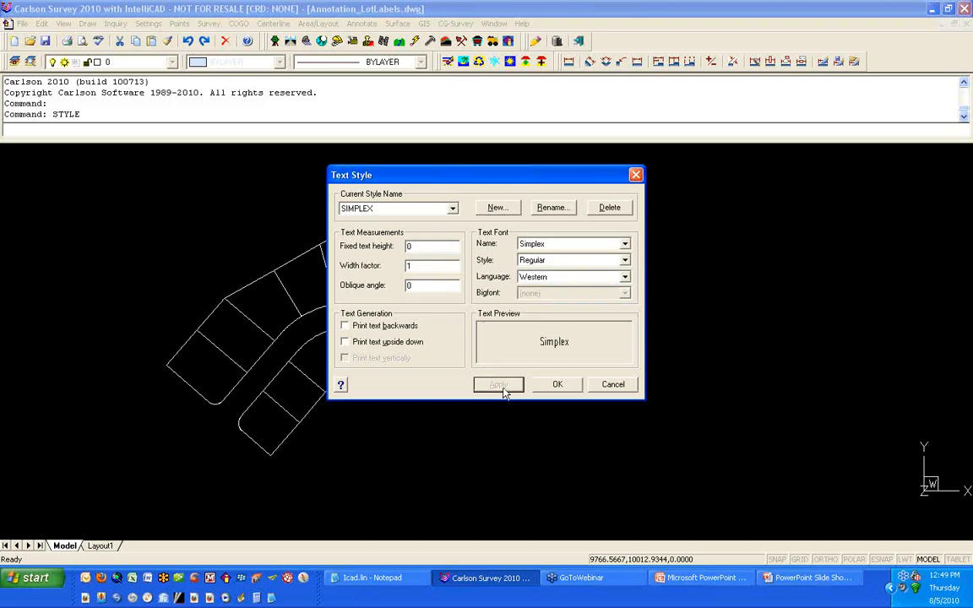
pyautogui.click(556, 385)
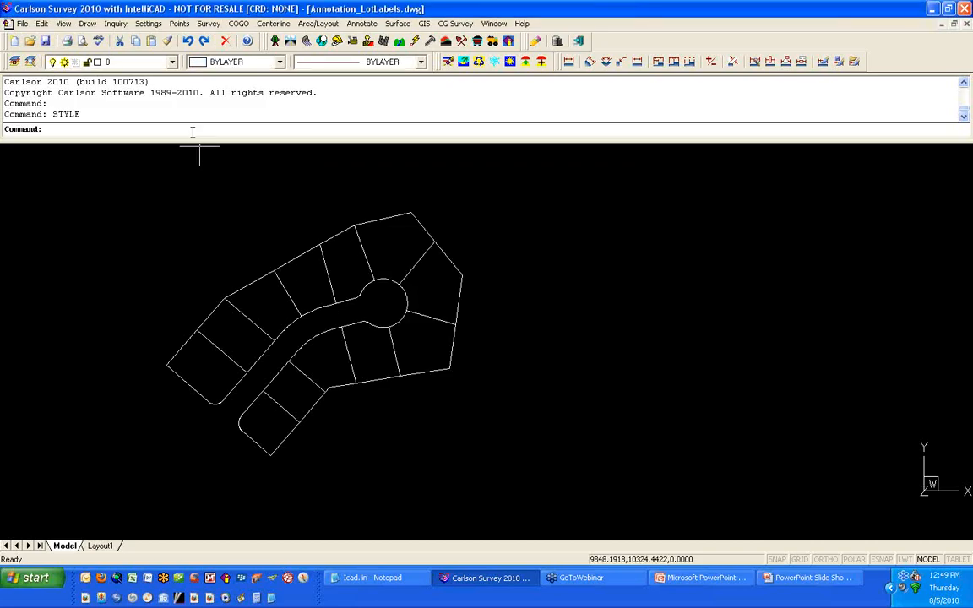
# Step: Open Drawing Setup to review the scale and text size settings, then close it
pyautogui.click(148, 23)
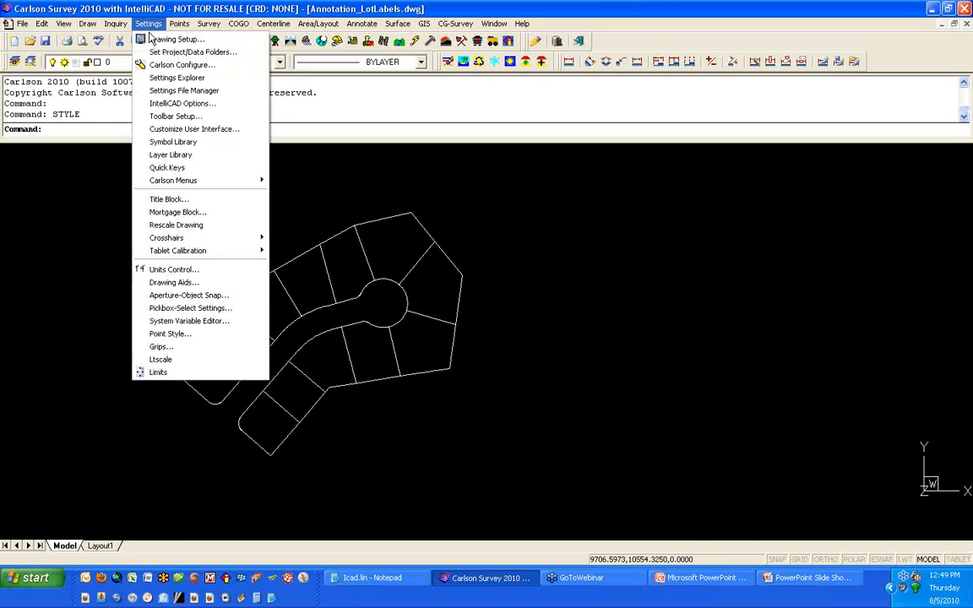
pyautogui.click(152, 40)
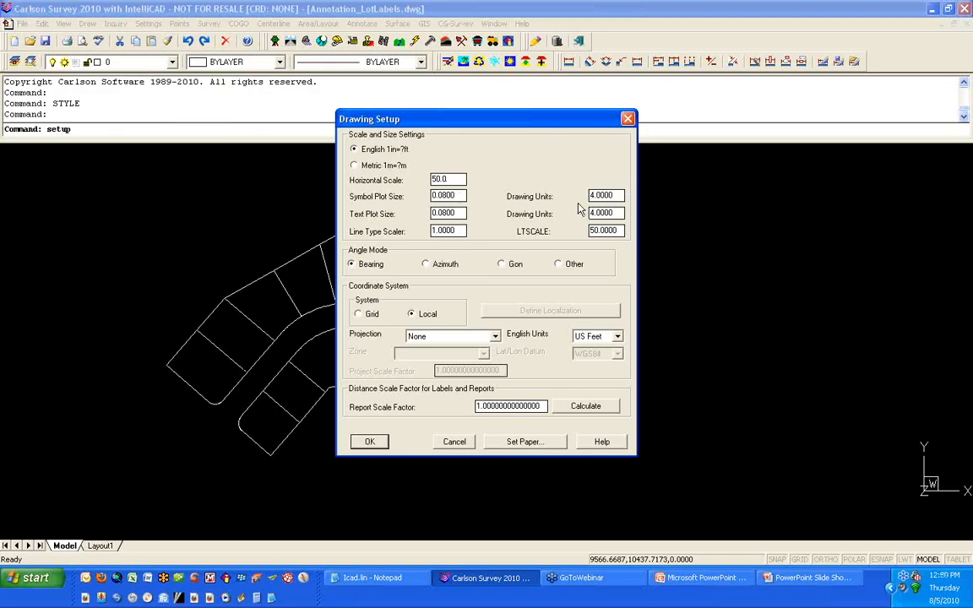
pyautogui.click(376, 448)
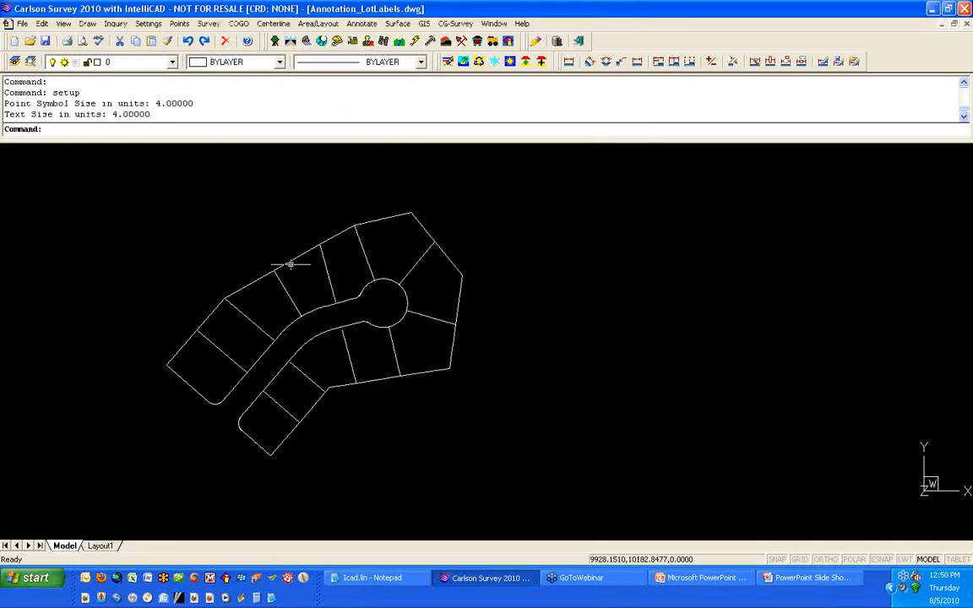
# Step: In Area Defaults, set the Lot Description label field to the ARIAL style with text size 0.15
pyautogui.click(319, 23)
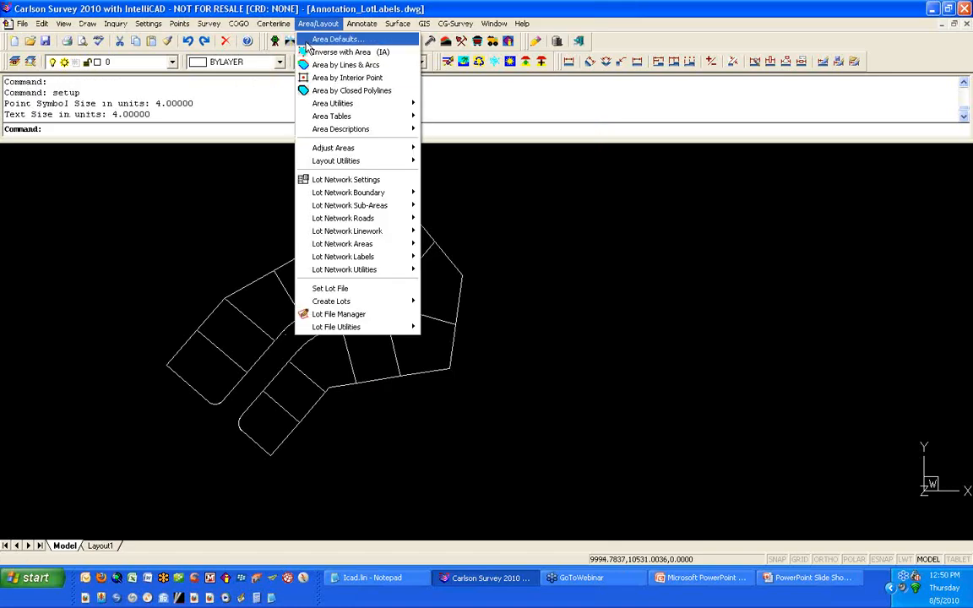
pyautogui.click(308, 42)
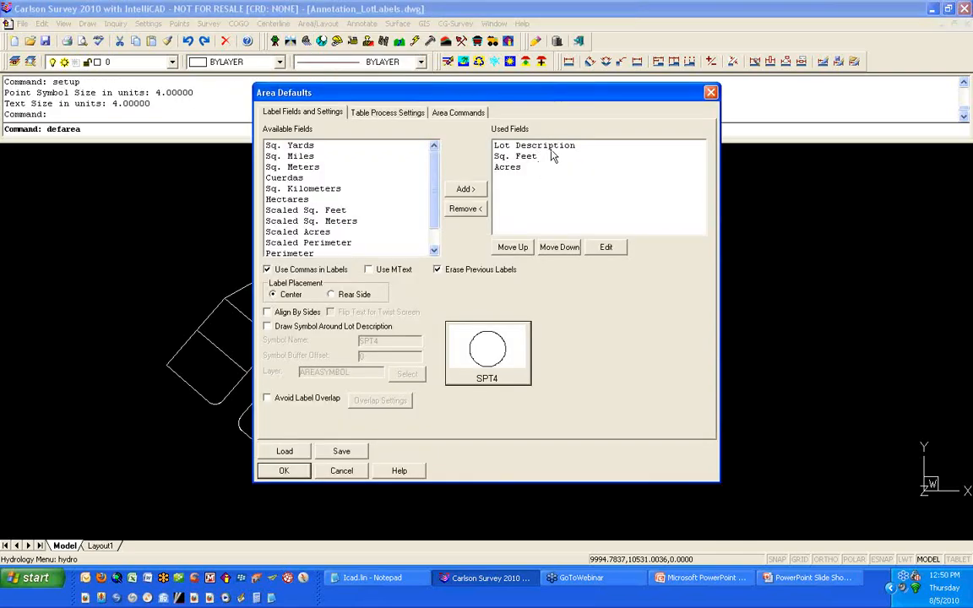
pyautogui.click(551, 148)
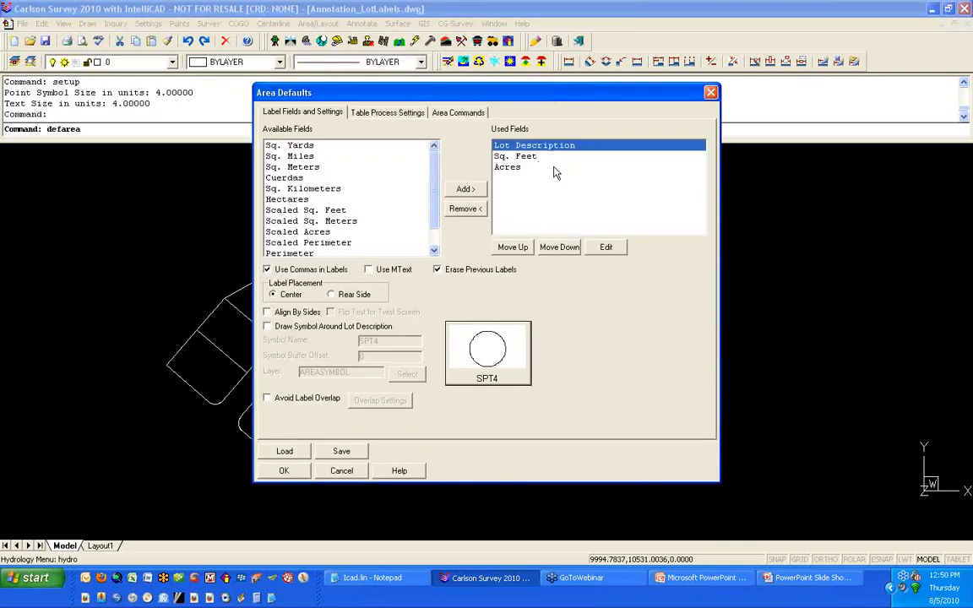
pyautogui.doubleClick(568, 151)
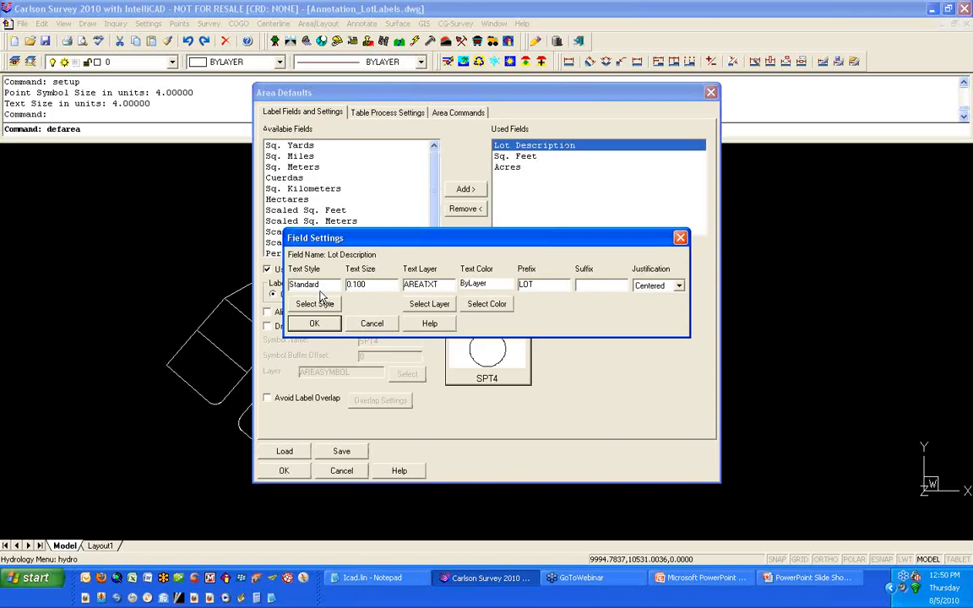
pyautogui.click(319, 303)
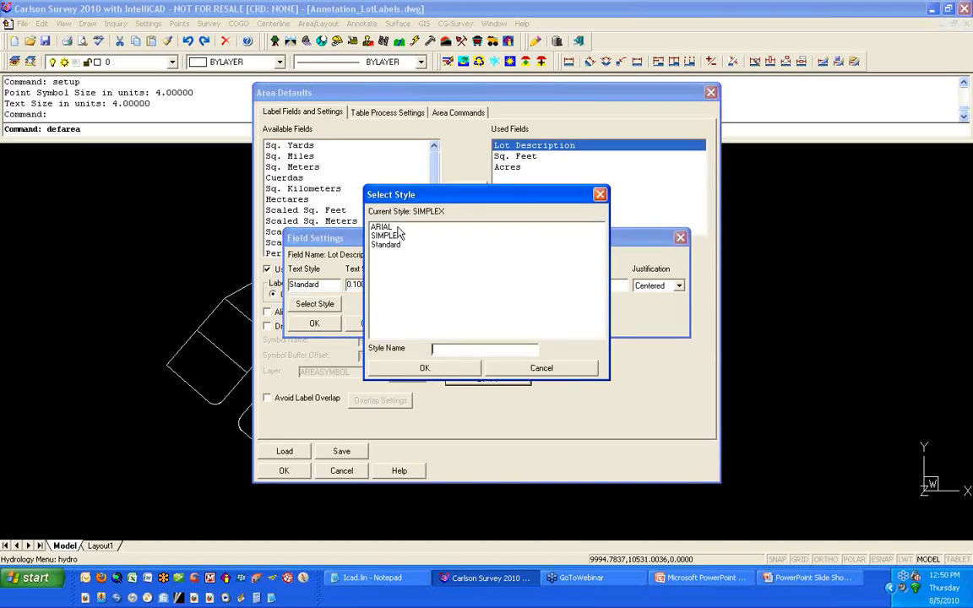
pyautogui.click(410, 226)
pyautogui.click(433, 374)
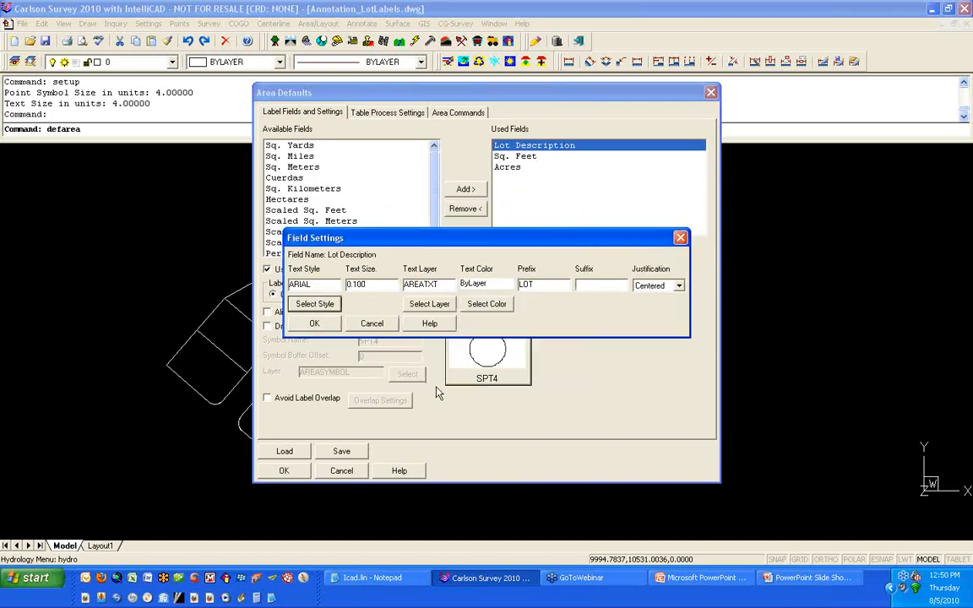
pyautogui.moveTo(366, 284); pyautogui.dragTo(356, 285)
pyautogui.write('5')
pyautogui.click(315, 324)
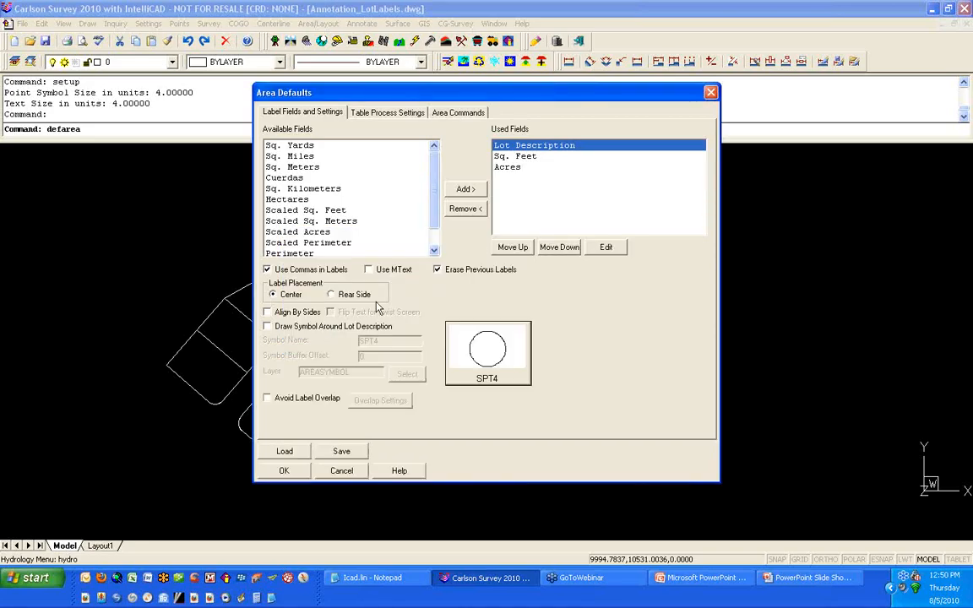
# Step: Set the Sq. Feet label field to the SIMPLEX style with text size 0.08
pyautogui.doubleClick(516, 157)
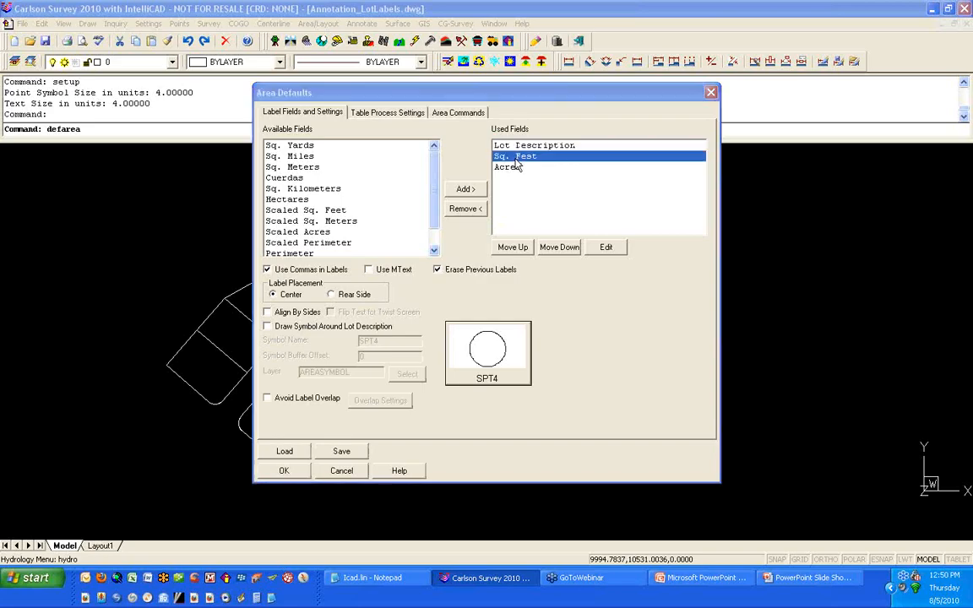
pyautogui.click(256, 305)
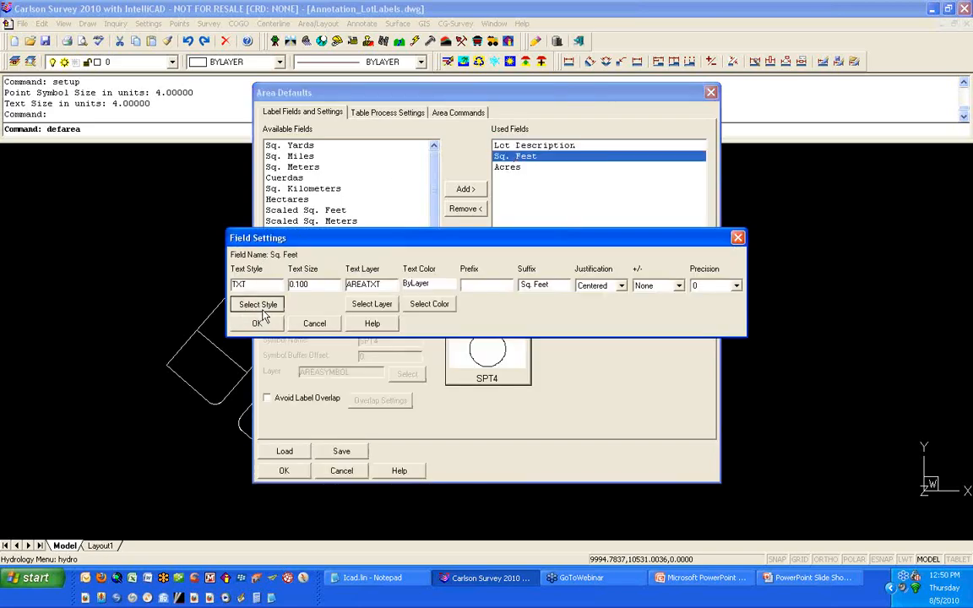
pyautogui.click(396, 237)
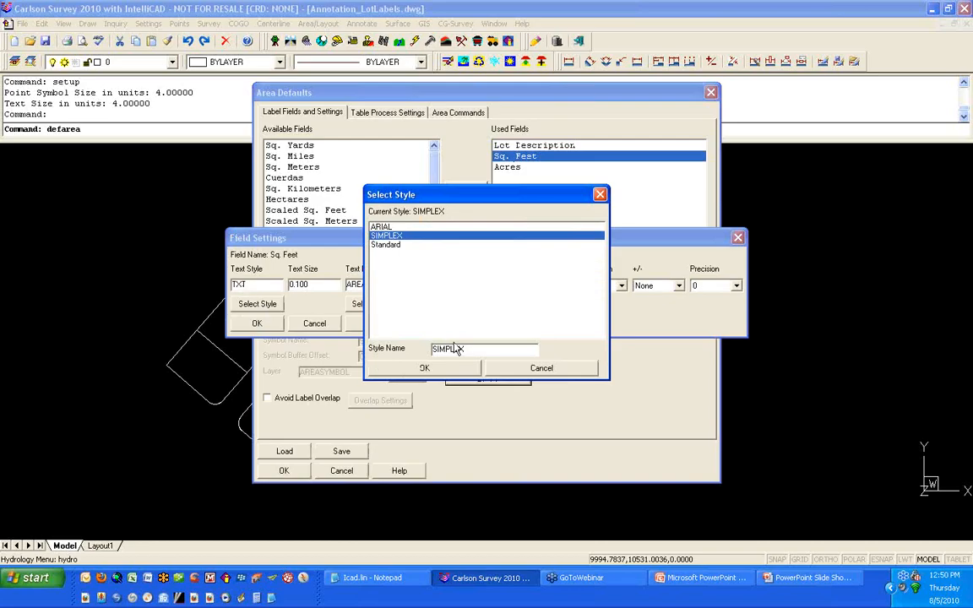
pyautogui.click(427, 368)
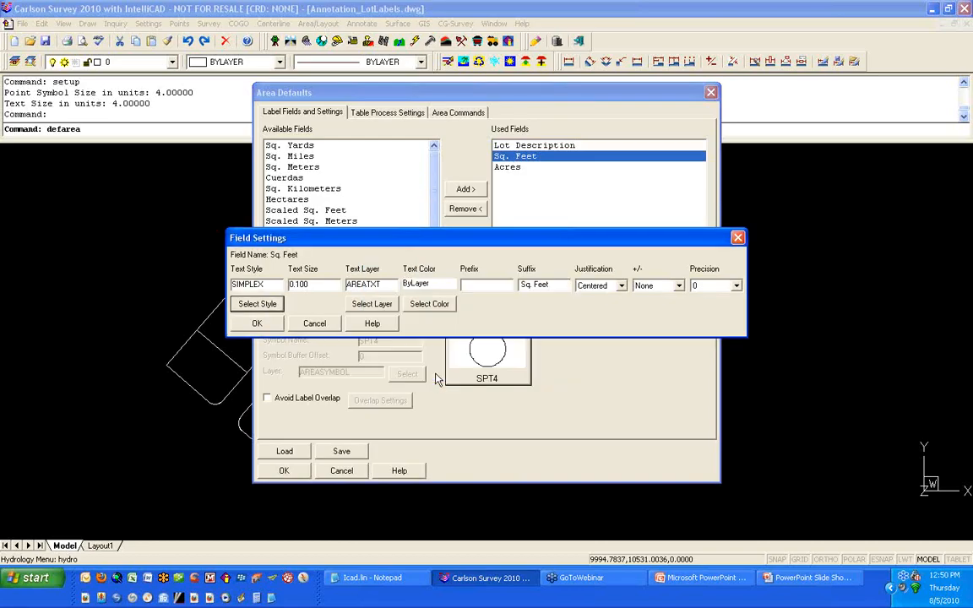
pyautogui.moveTo(321, 285); pyautogui.dragTo(297, 310)
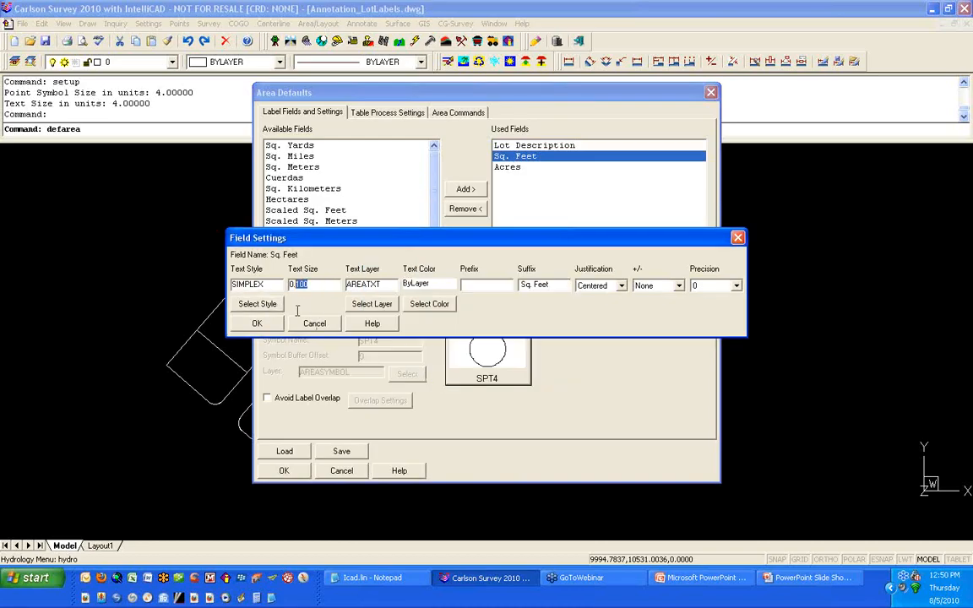
pyautogui.write('08')
pyautogui.click(257, 323)
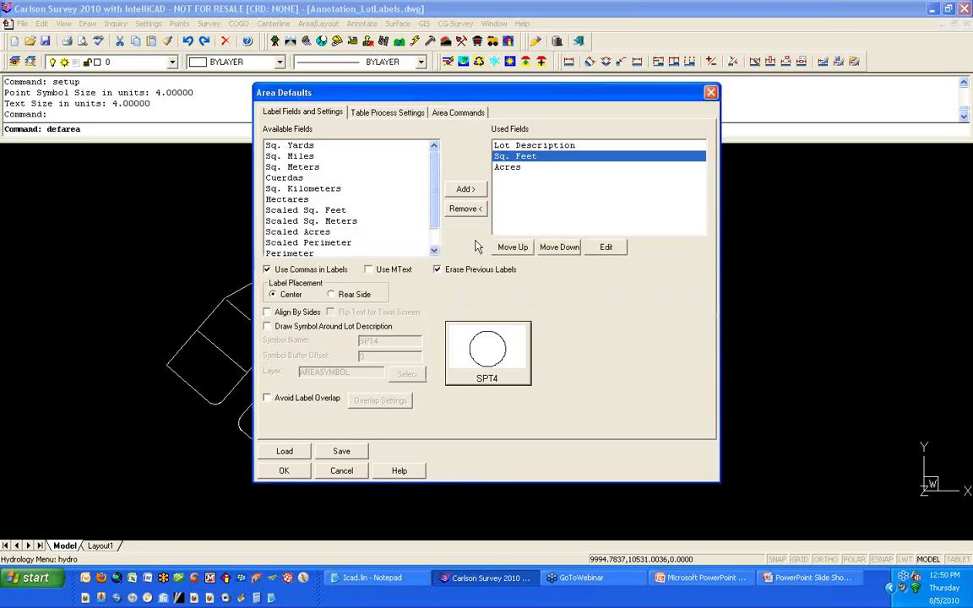
# Step: Set the Acres label field to the SIMPLEX style with text size 0.08
pyautogui.doubleClick(509, 168)
pyautogui.click(262, 304)
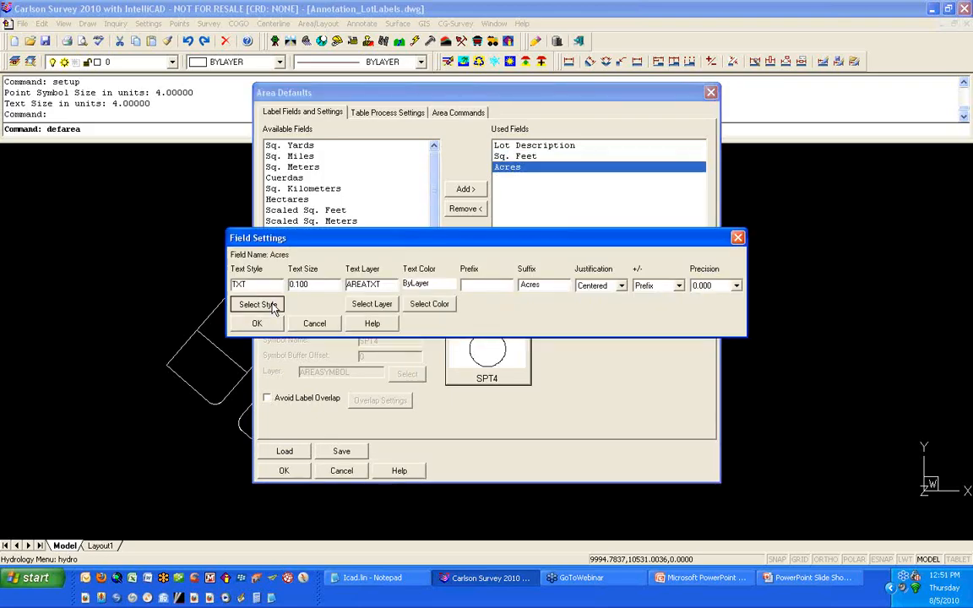
pyautogui.click(402, 236)
pyautogui.click(422, 368)
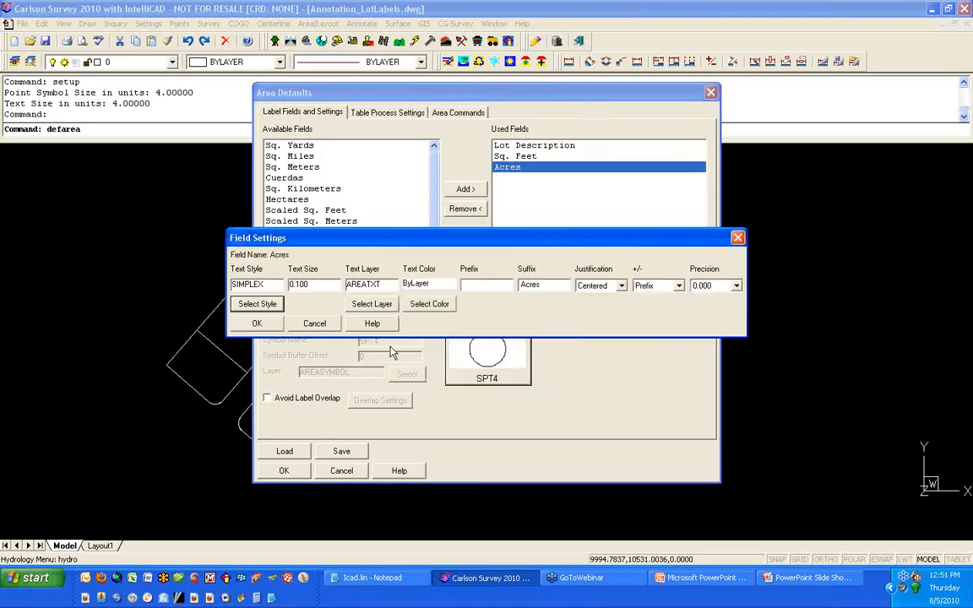
pyautogui.press('Tab')
pyautogui.write('08')
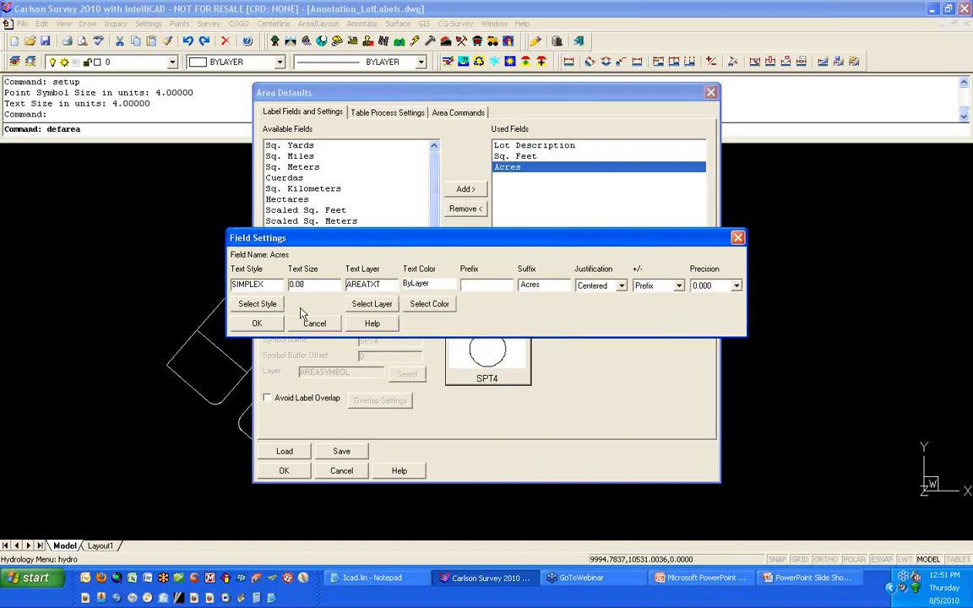
pyautogui.click(255, 324)
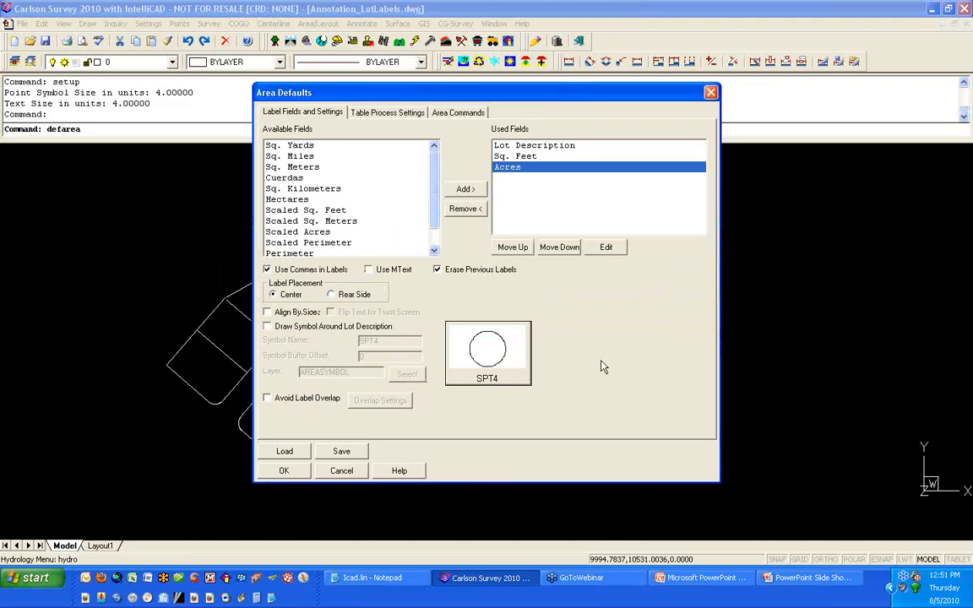
pyautogui.click(782, 579)
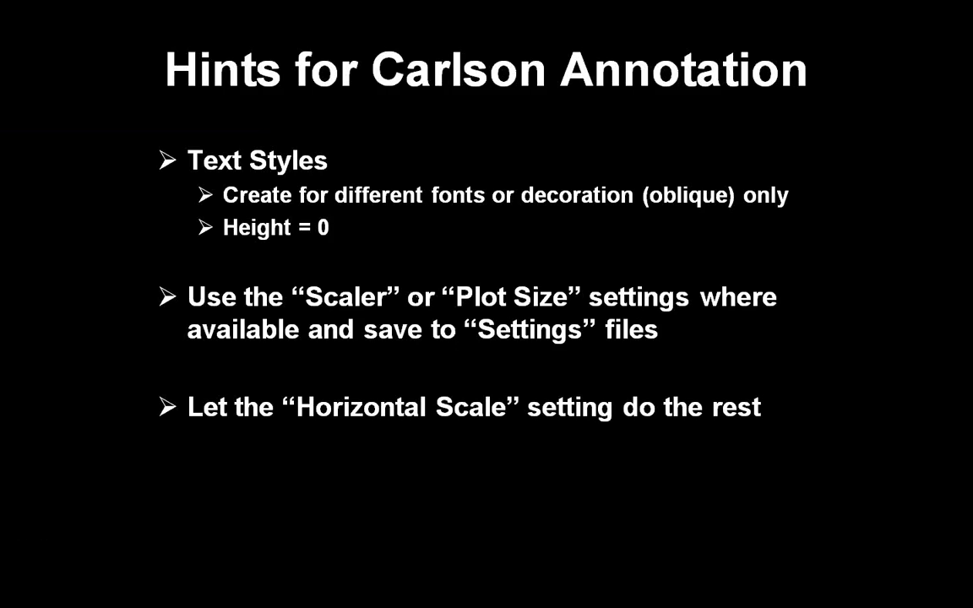
pyautogui.hotkey('alt', 'Tab')
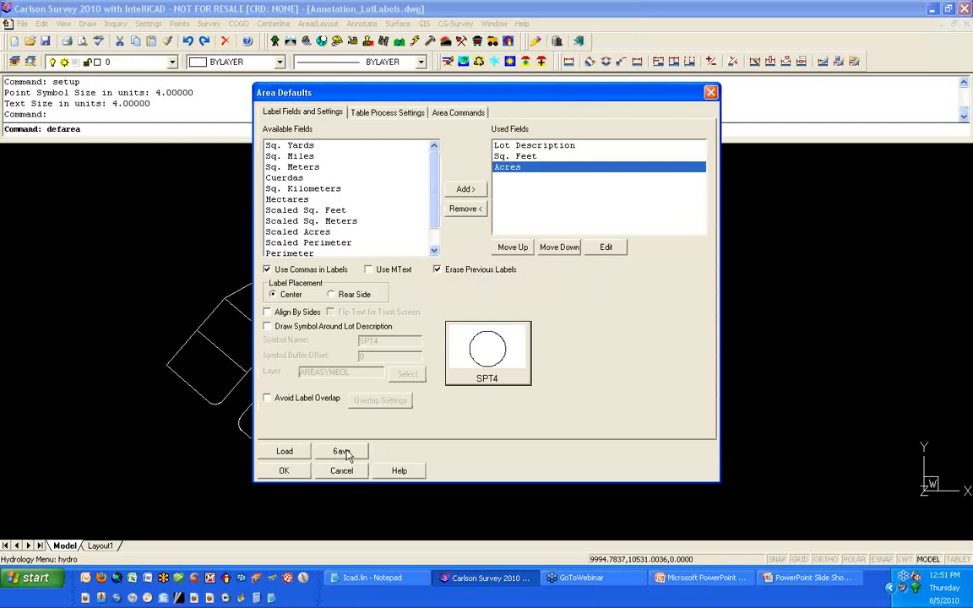
# Step: Save the area label defaults as Bearing-DistanceStd in the Carlson projects Settings folder, creating the folder, and close Area Defaults
pyautogui.click(354, 456)
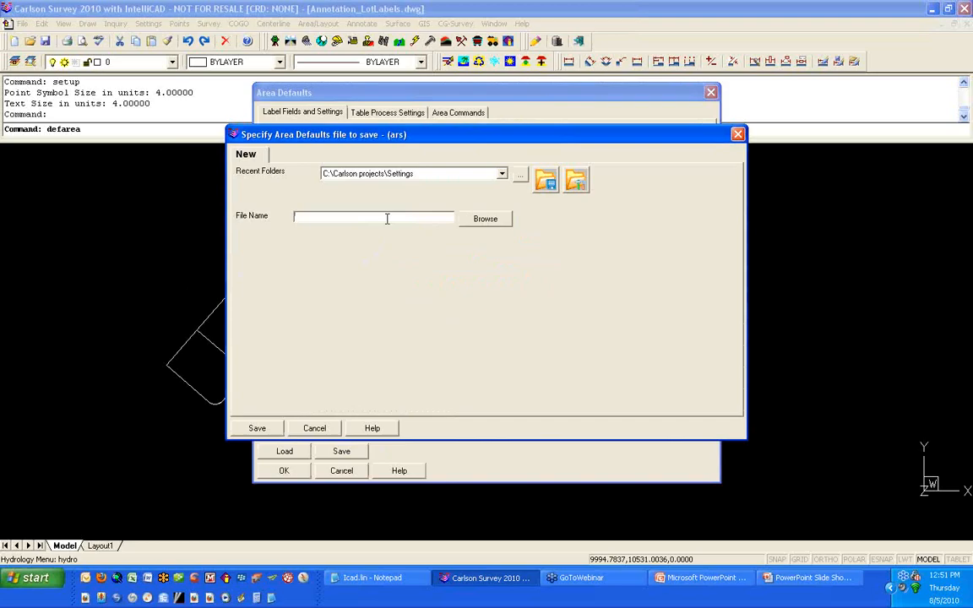
pyautogui.write('Bearing-DistanceStd')
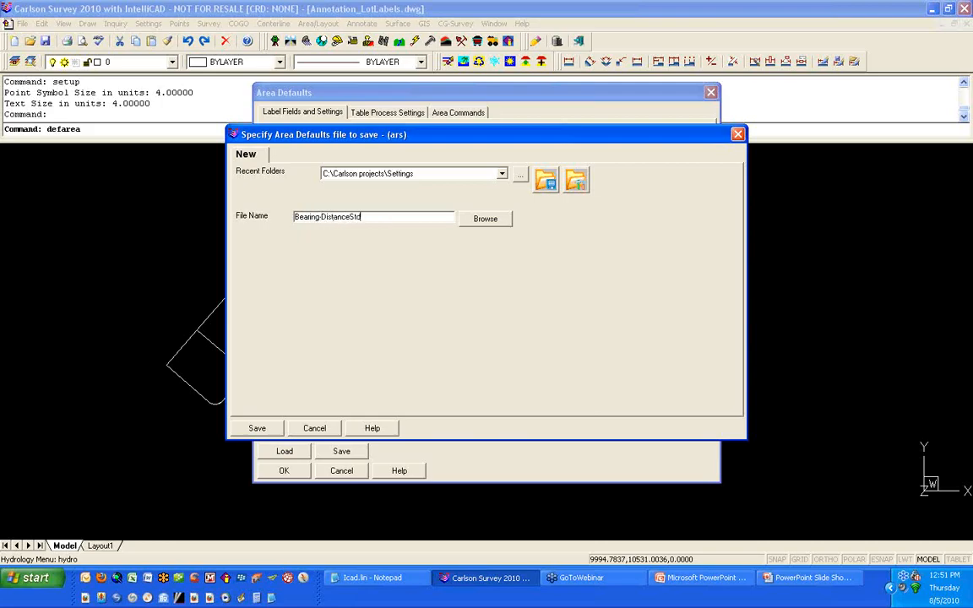
pyautogui.click(258, 427)
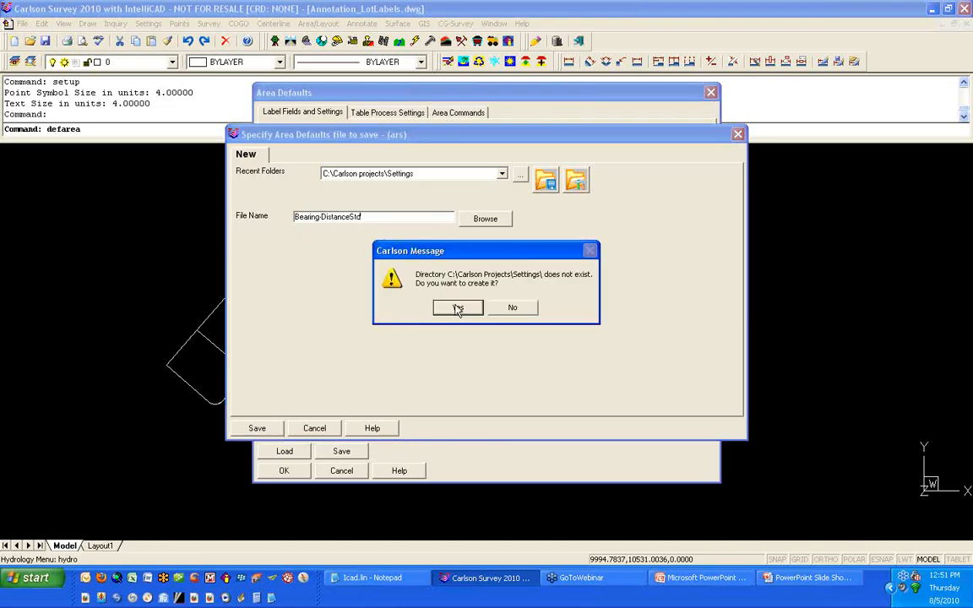
pyautogui.click(457, 309)
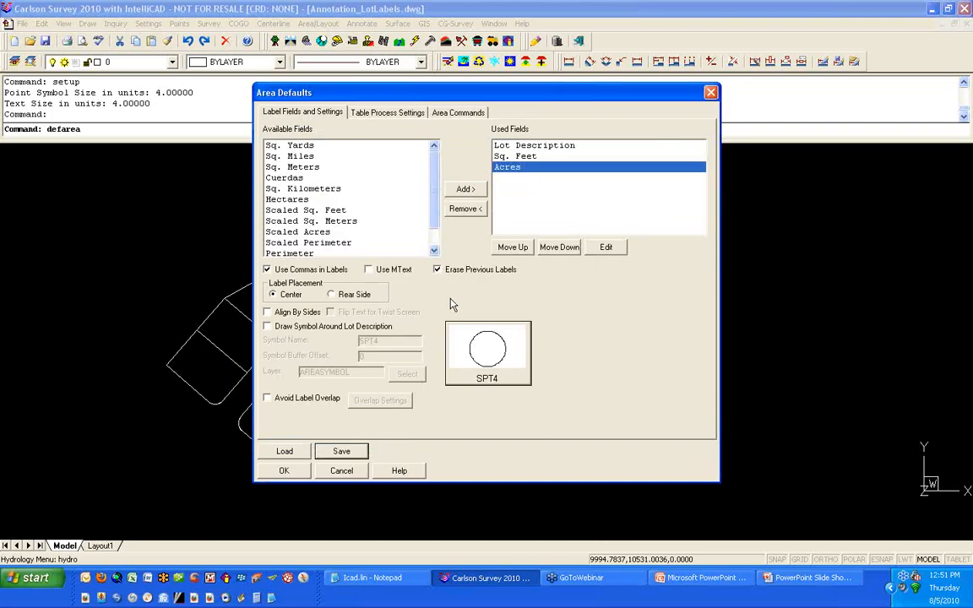
pyautogui.click(297, 474)
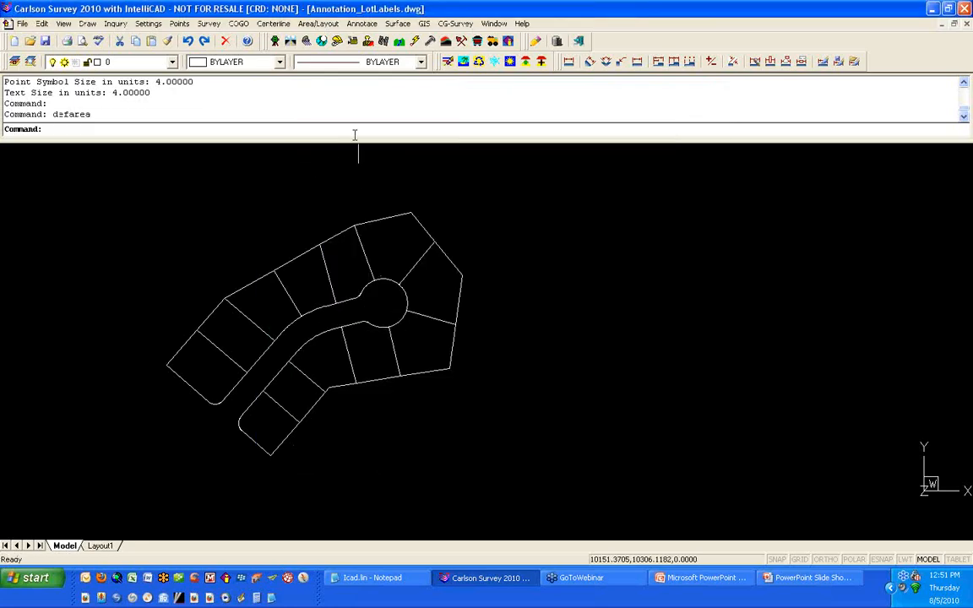
# Step: Run Area by Interior Point on three lots, keeping the default lot descriptions and placing labels at chosen centering points
pyautogui.click(313, 26)
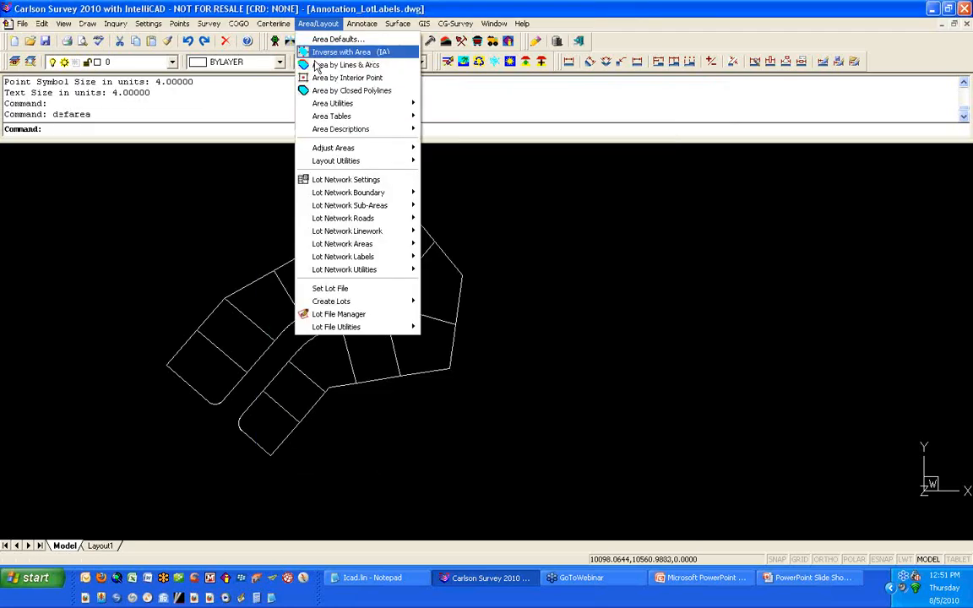
pyautogui.click(367, 79)
pyautogui.click(210, 370)
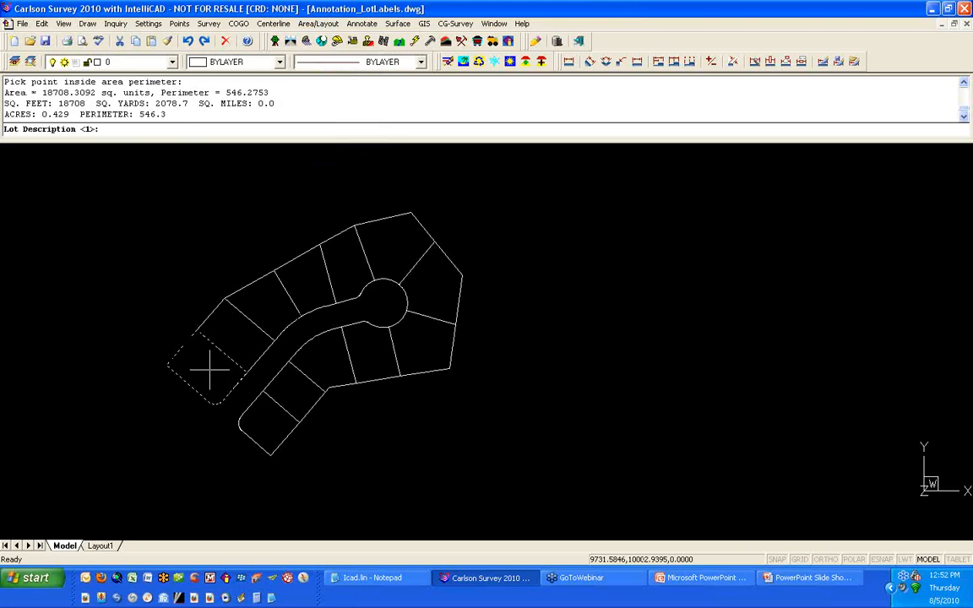
pyautogui.press('Return')
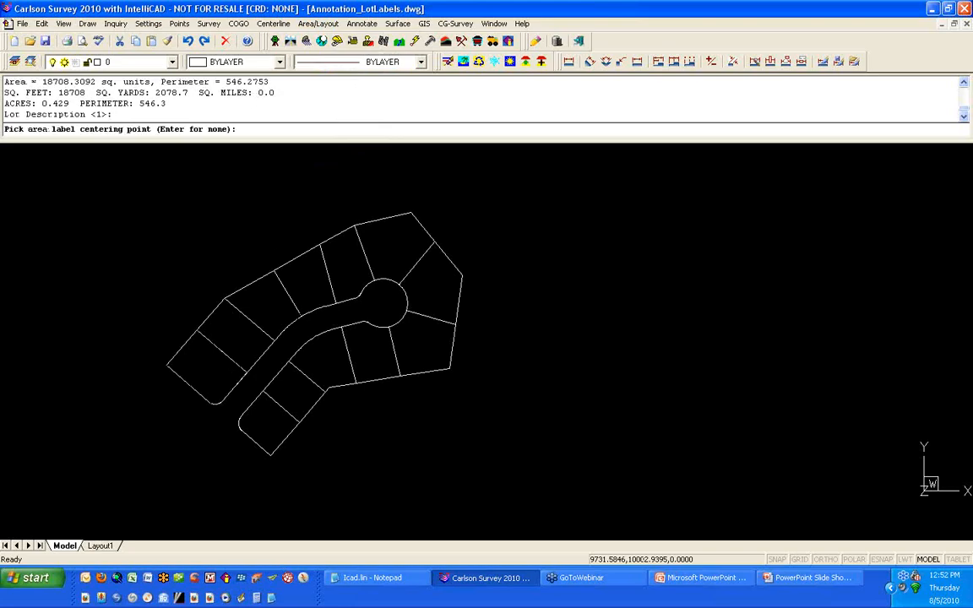
pyautogui.press('Return')
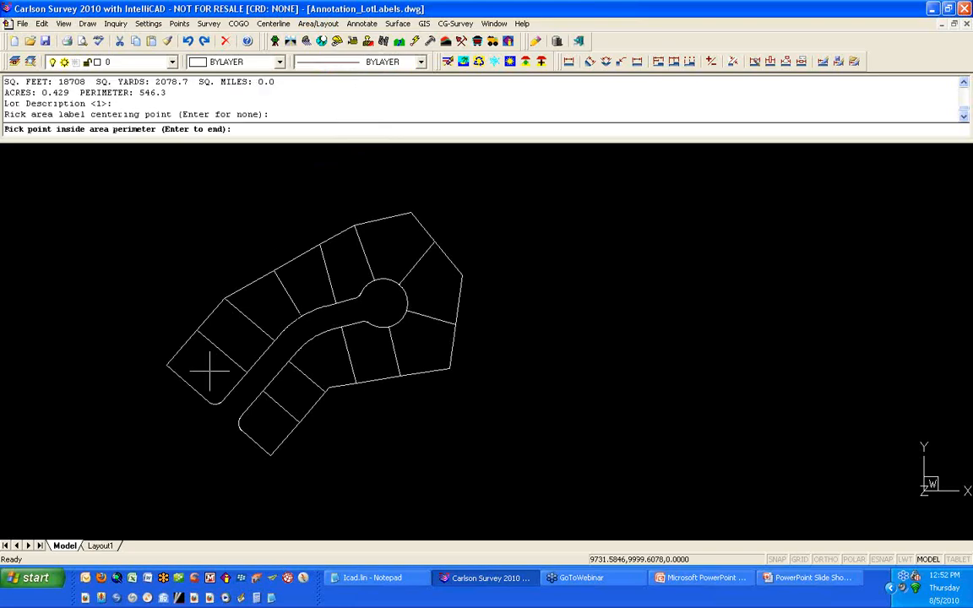
pyautogui.click(240, 341)
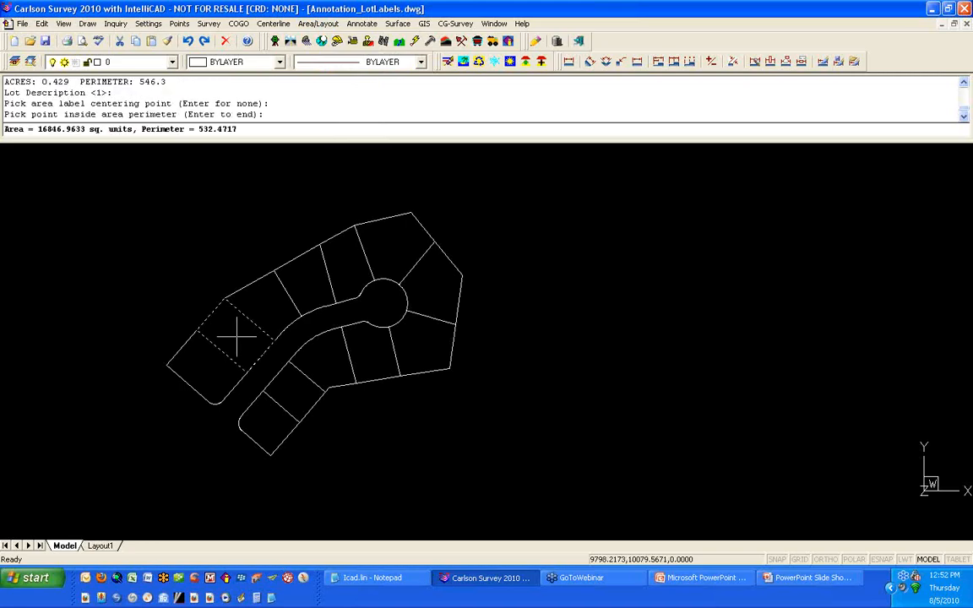
pyautogui.press('Return')
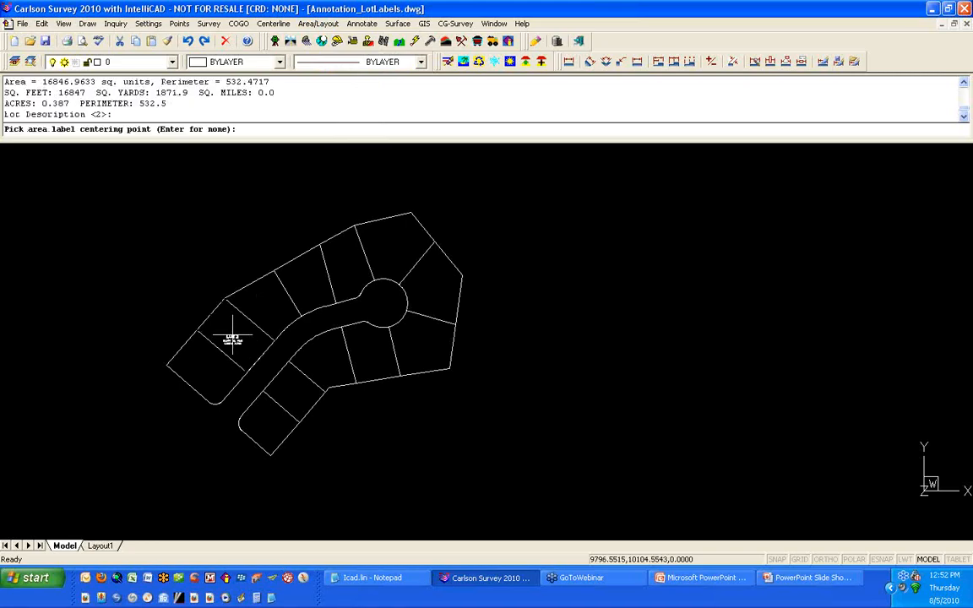
pyautogui.click(235, 338)
pyautogui.click(265, 308)
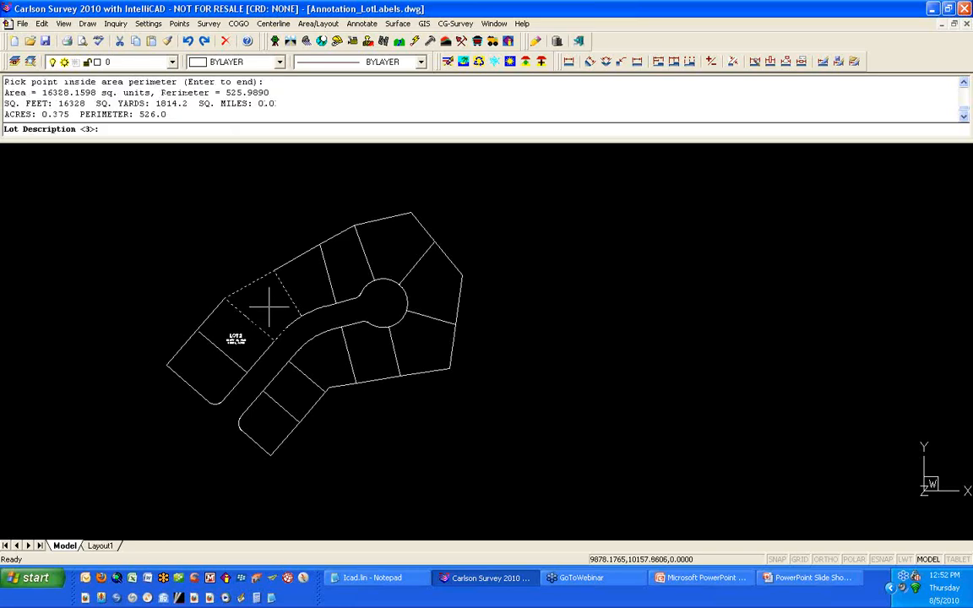
pyautogui.press('Return')
pyautogui.click(269, 309)
pyautogui.press('Return')
# Step: Zoom into Lot 2 and list the Sq. Feet label text to inspect its properties and text height
pyautogui.scroll(8, 233, 339)
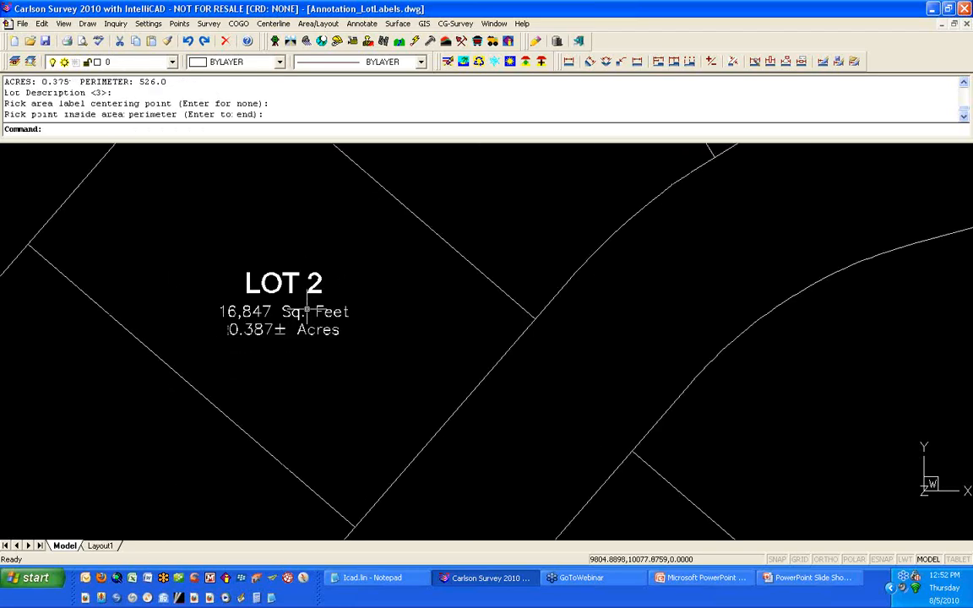
pyautogui.click(309, 313)
pyautogui.write('li')
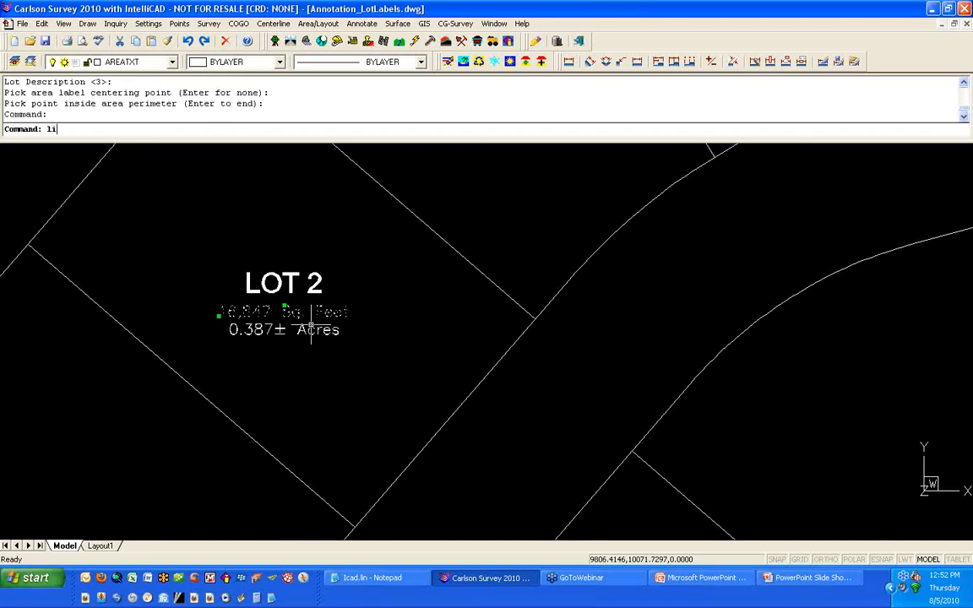
pyautogui.press('Return')
pyautogui.moveTo(151, 288); pyautogui.dragTo(183, 288)
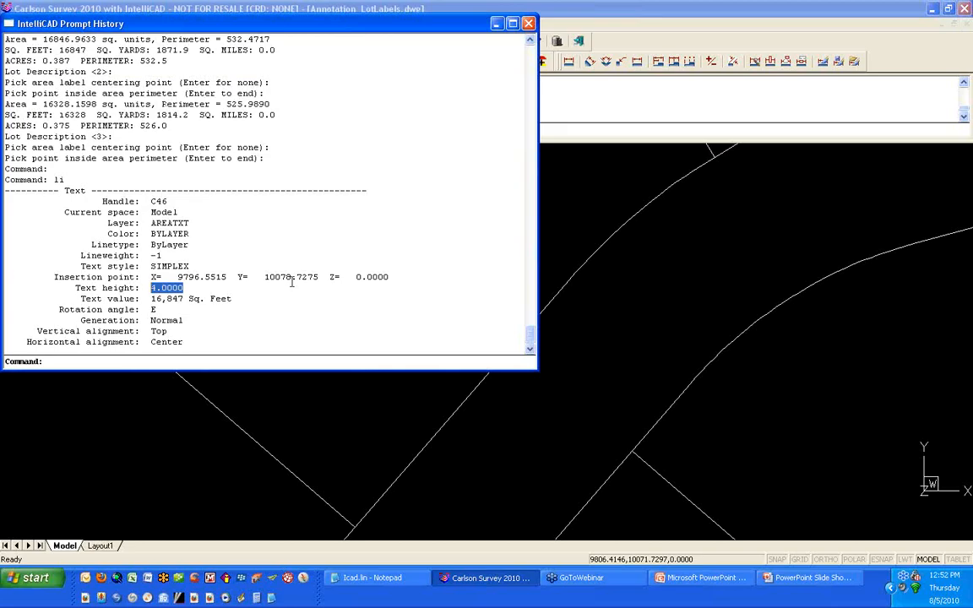
pyautogui.click(528, 22)
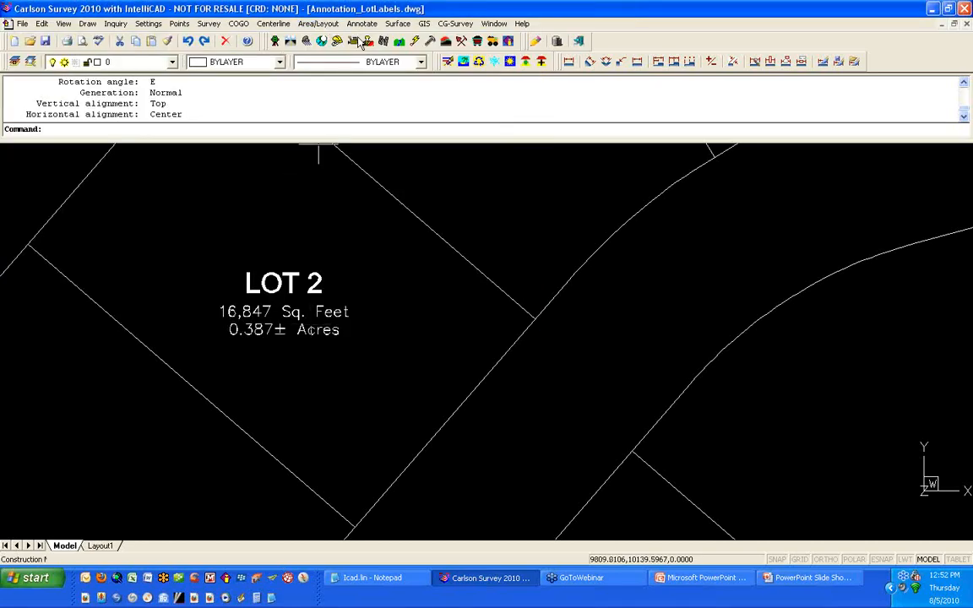
# Step: Open Annotate Defaults to review the horizontal scale and text size scaler, then cancel
pyautogui.click(364, 27)
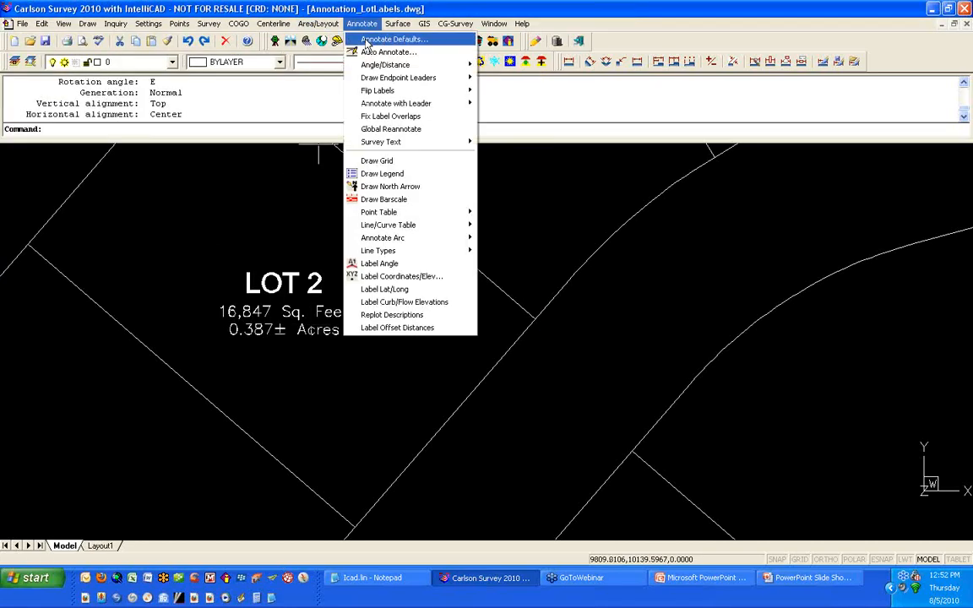
pyautogui.click(365, 41)
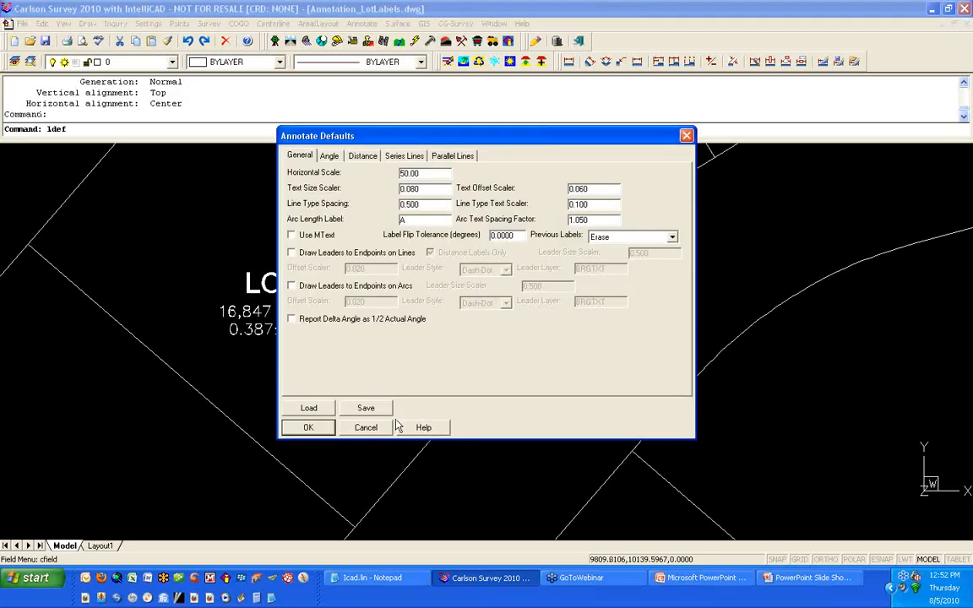
pyautogui.click(366, 427)
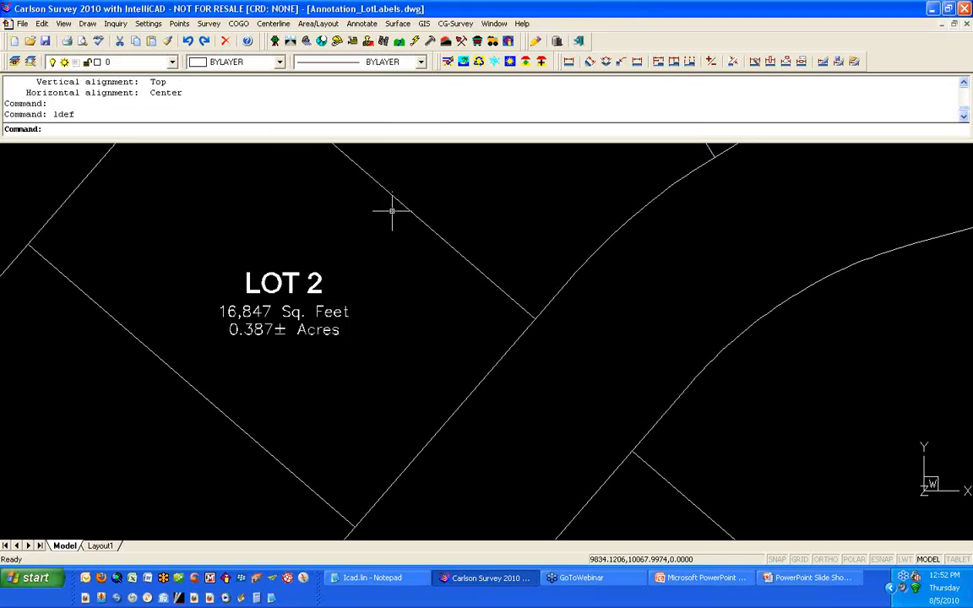
# Step: In Auto-Annotate, set the distance label side to Above, then cancel the dialog
pyautogui.click(361, 24)
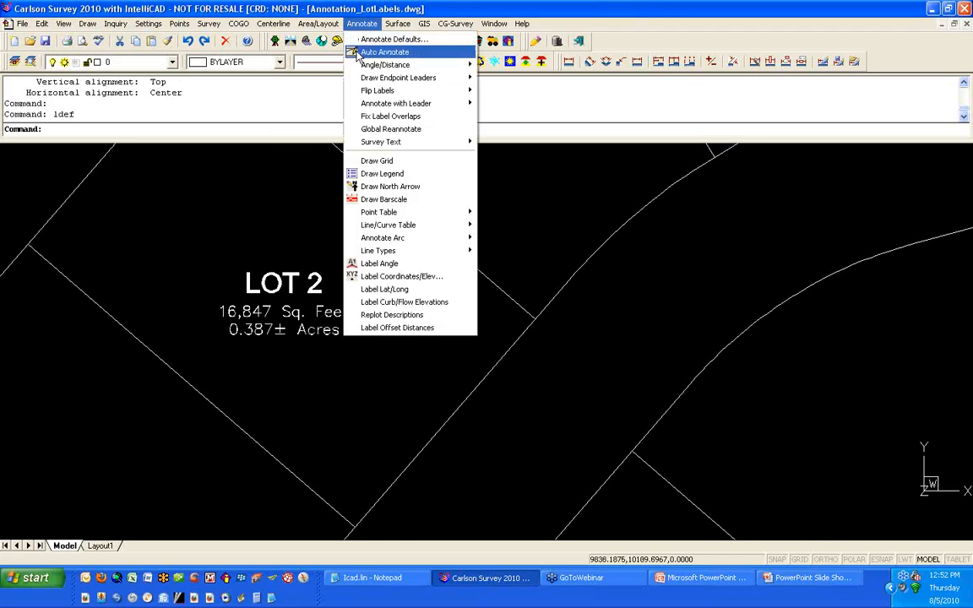
pyautogui.click(357, 53)
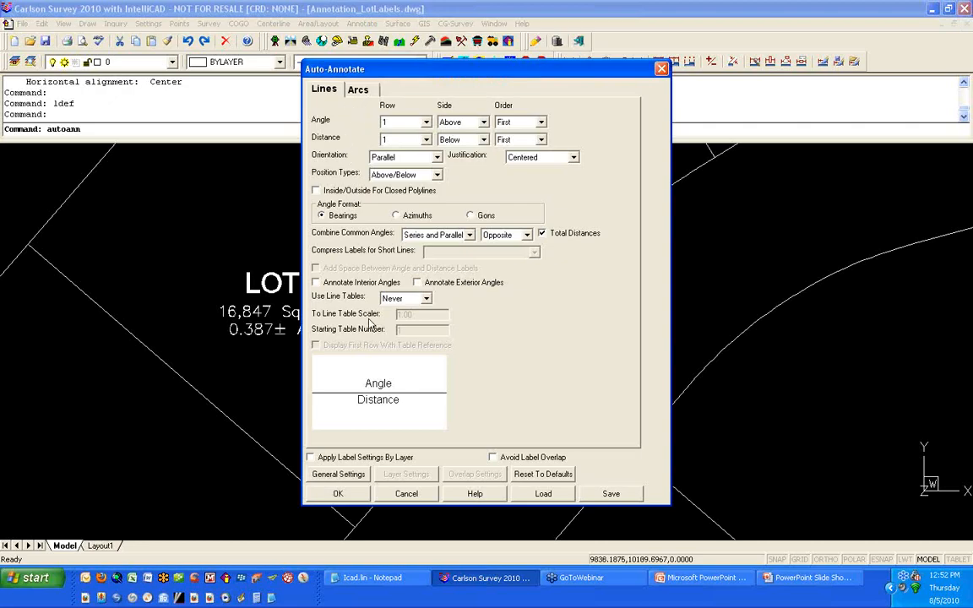
pyautogui.click(483, 141)
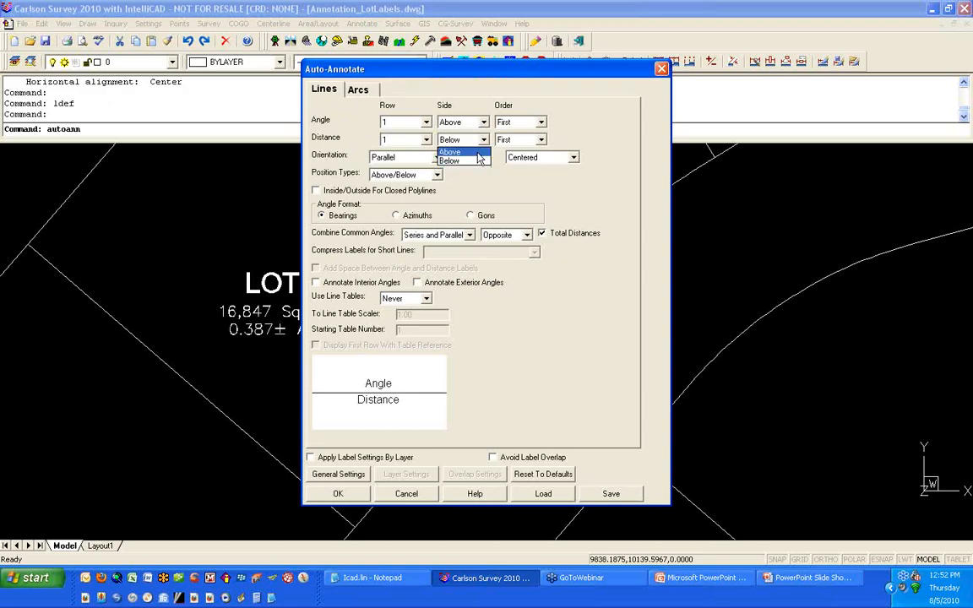
pyautogui.click(460, 152)
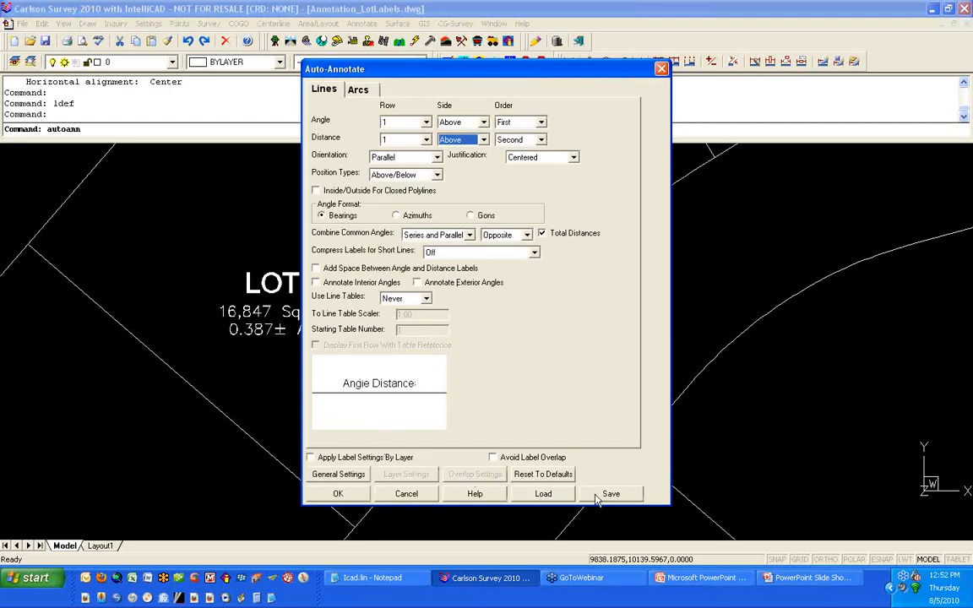
pyautogui.click(408, 494)
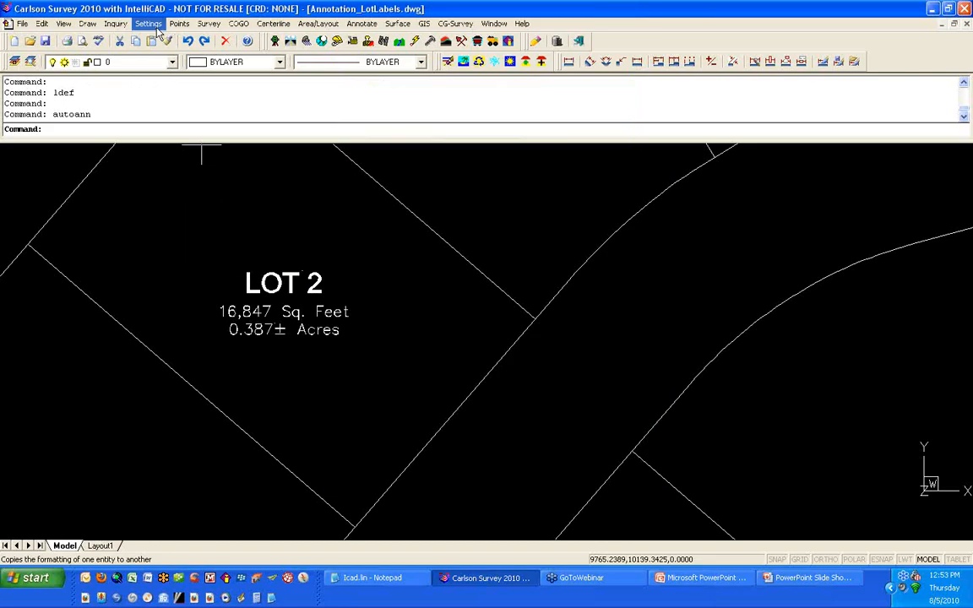
# Step: Open Carlson Configure and start saving a configuration settings file, then cancel
pyautogui.click(154, 26)
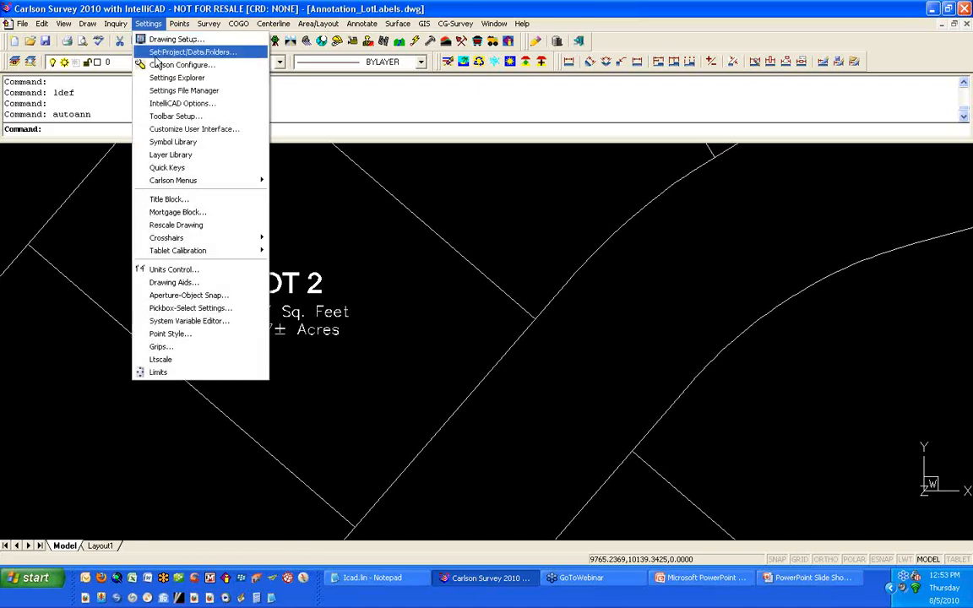
pyautogui.click(157, 64)
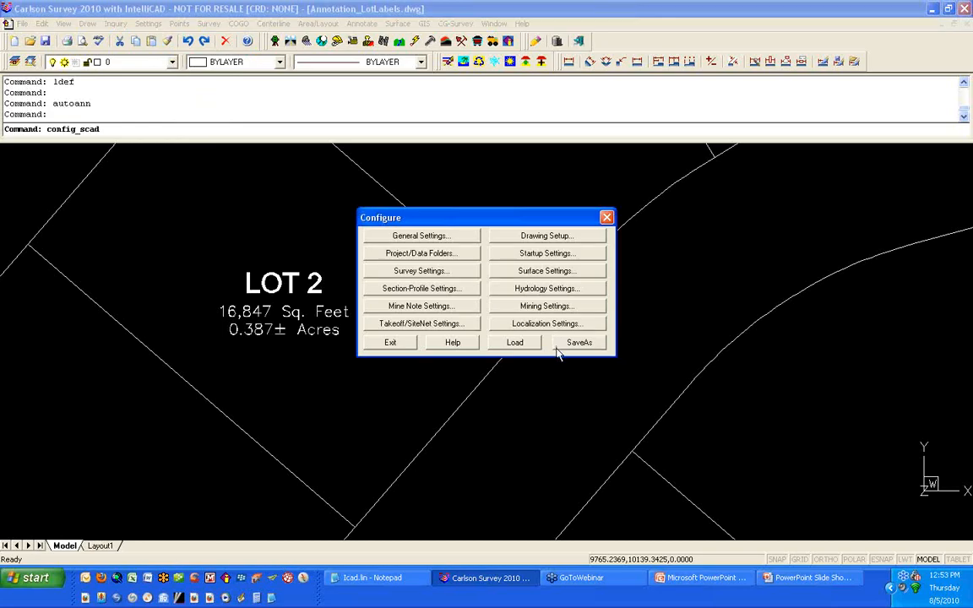
pyautogui.click(589, 345)
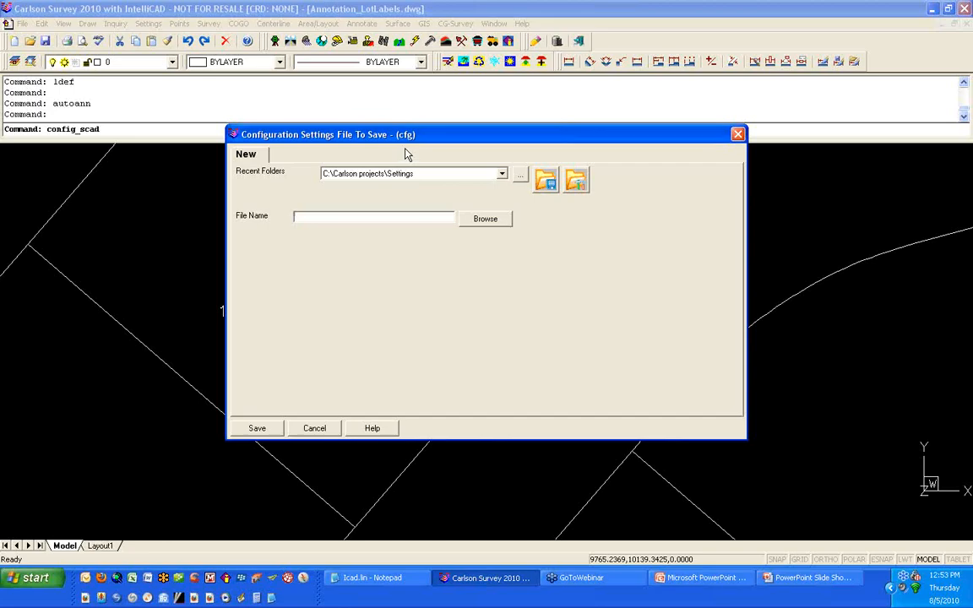
pyautogui.click(314, 429)
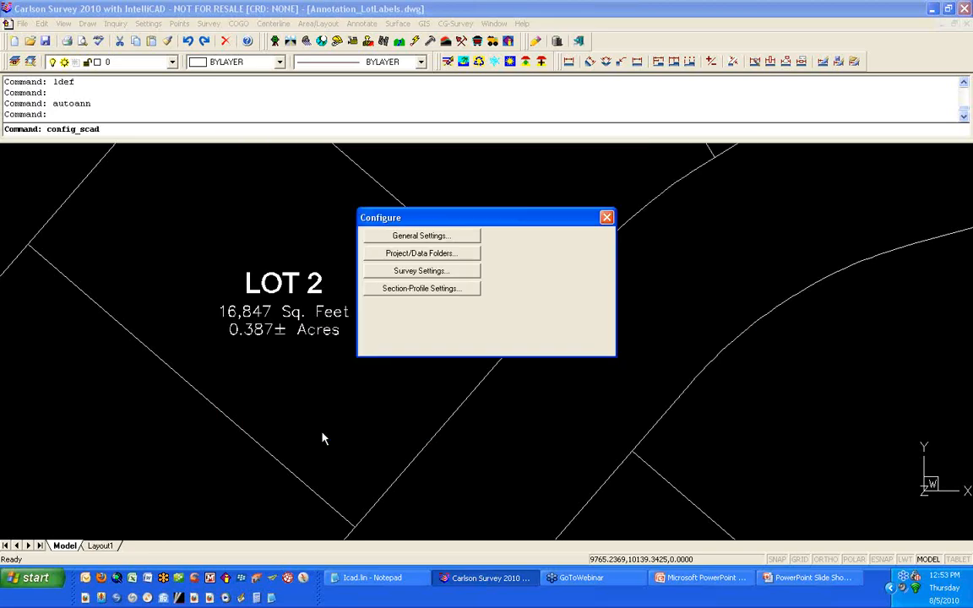
pyautogui.click(808, 579)
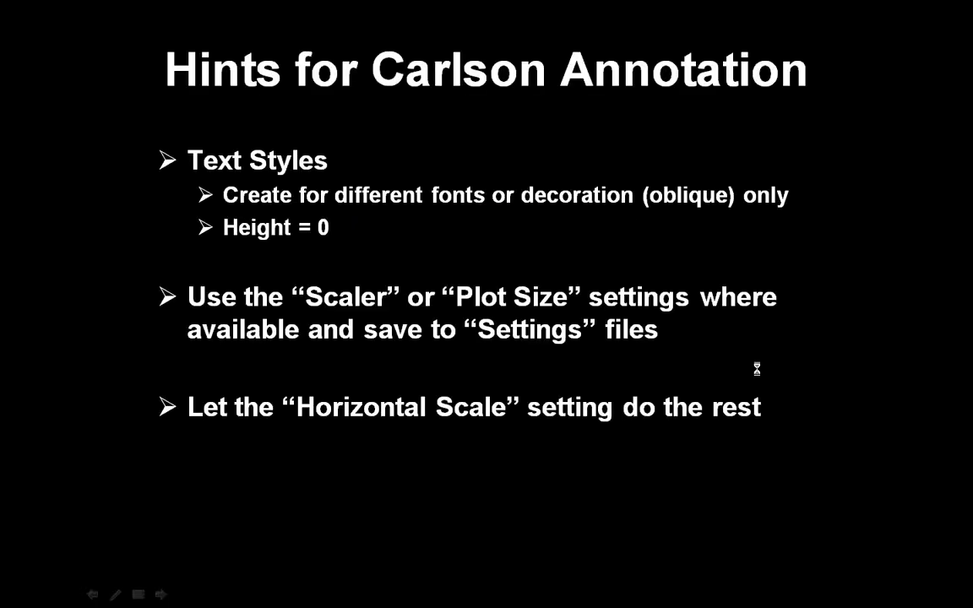
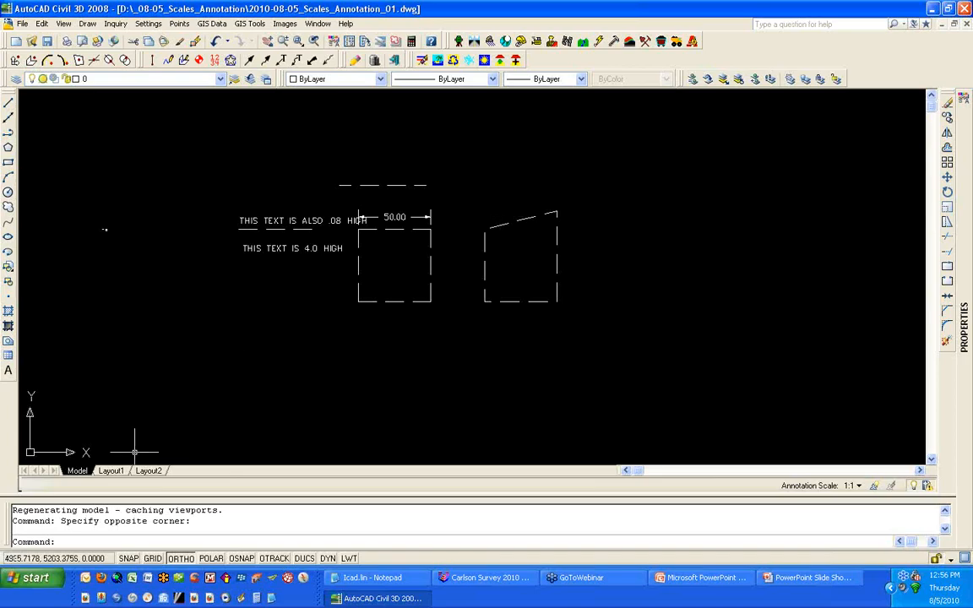
pyautogui.click(117, 471)
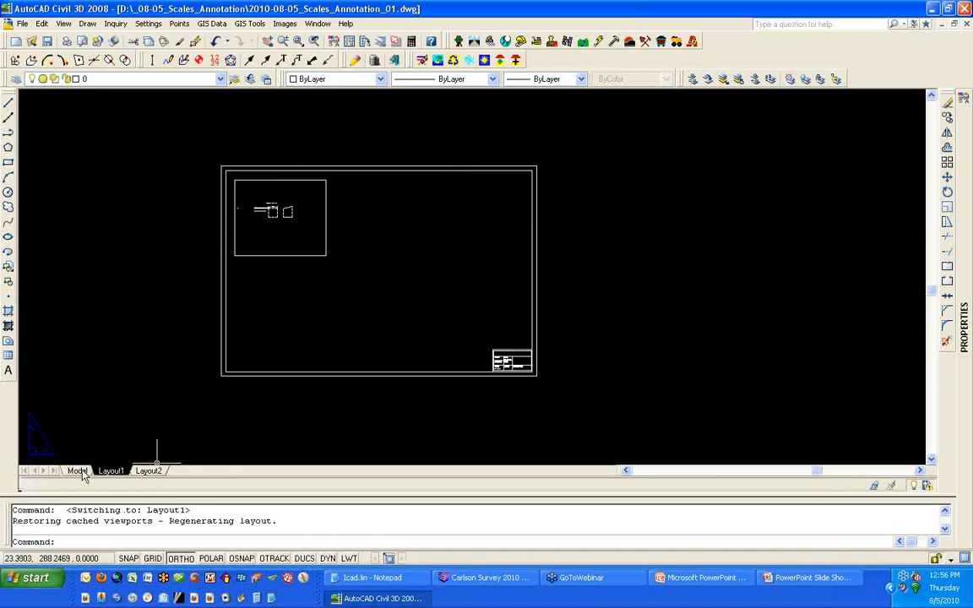
pyautogui.click(82, 474)
pyautogui.middleClick(382, 296)
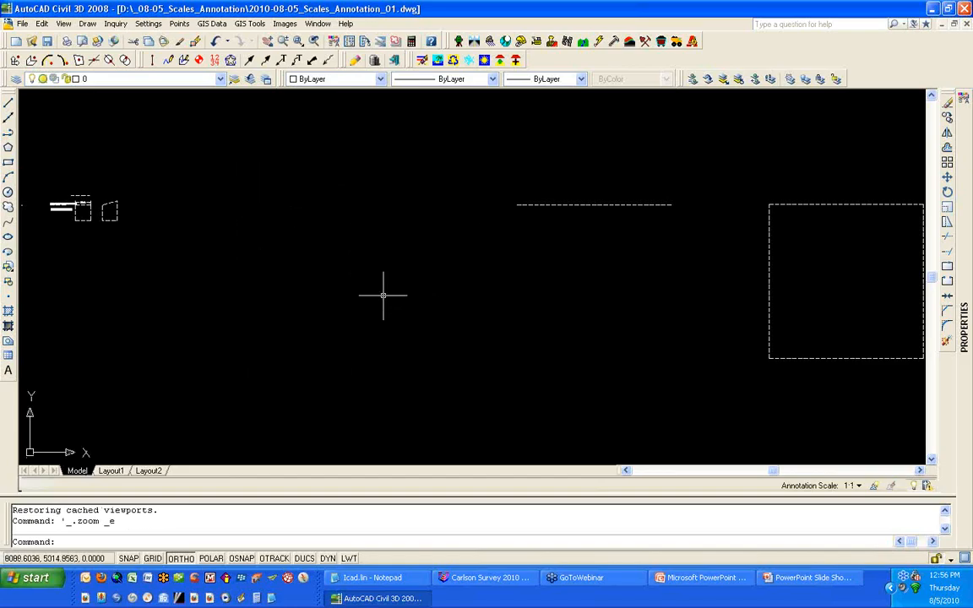
pyautogui.scroll(-3, 383, 295)
pyautogui.scroll(1, 502, 362)
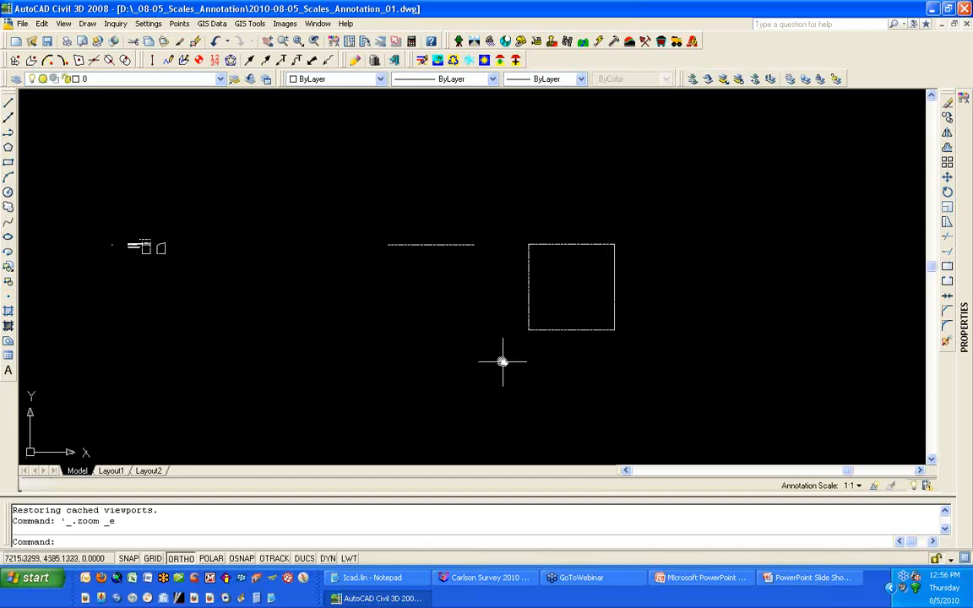
pyautogui.moveTo(502, 362); pyautogui.dragTo(476, 327, button='middle')
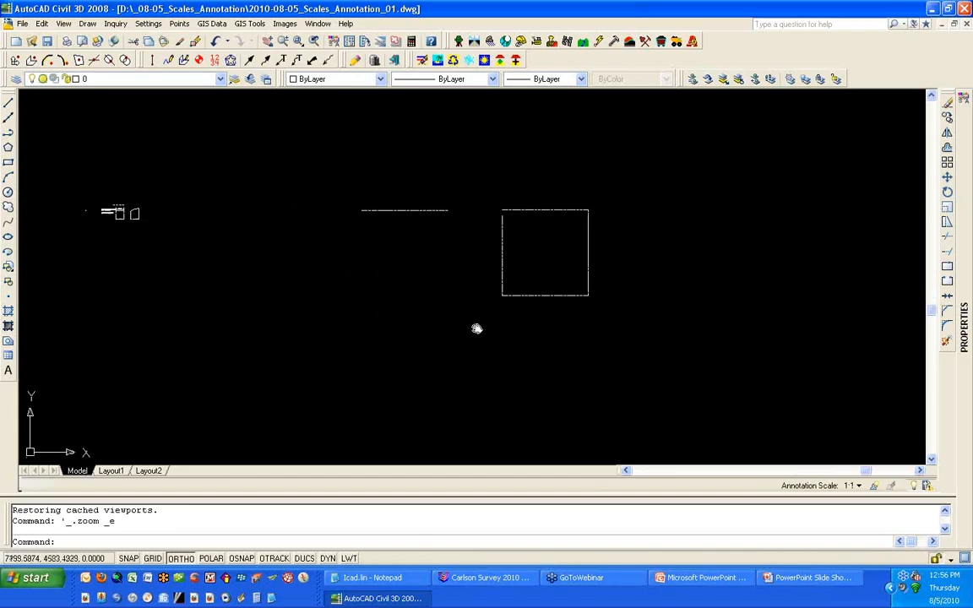
# Step: In Drawing Setup, set the horizontal scale to 500, then regenerate the entire drawing
pyautogui.click(147, 23)
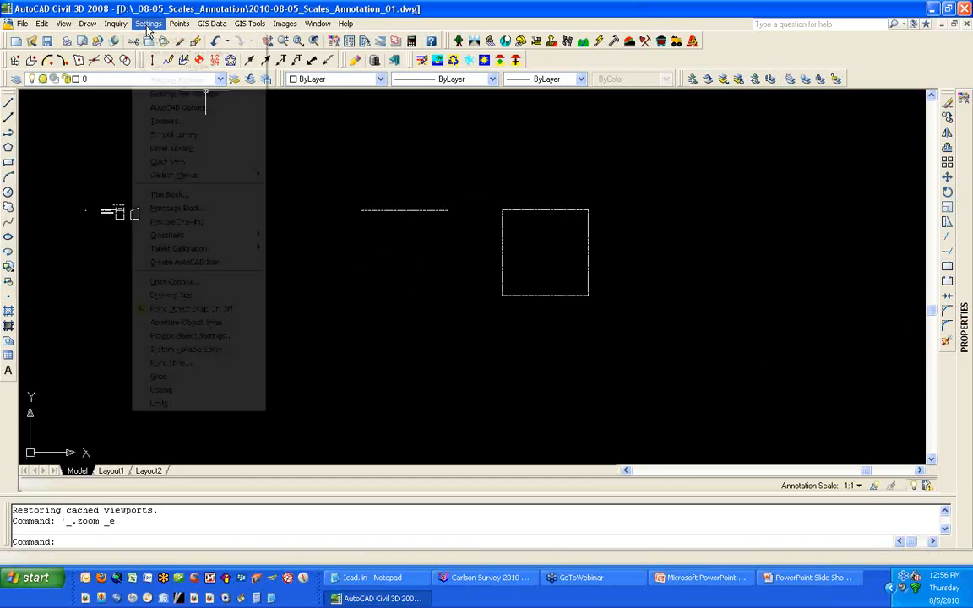
pyautogui.click(150, 55)
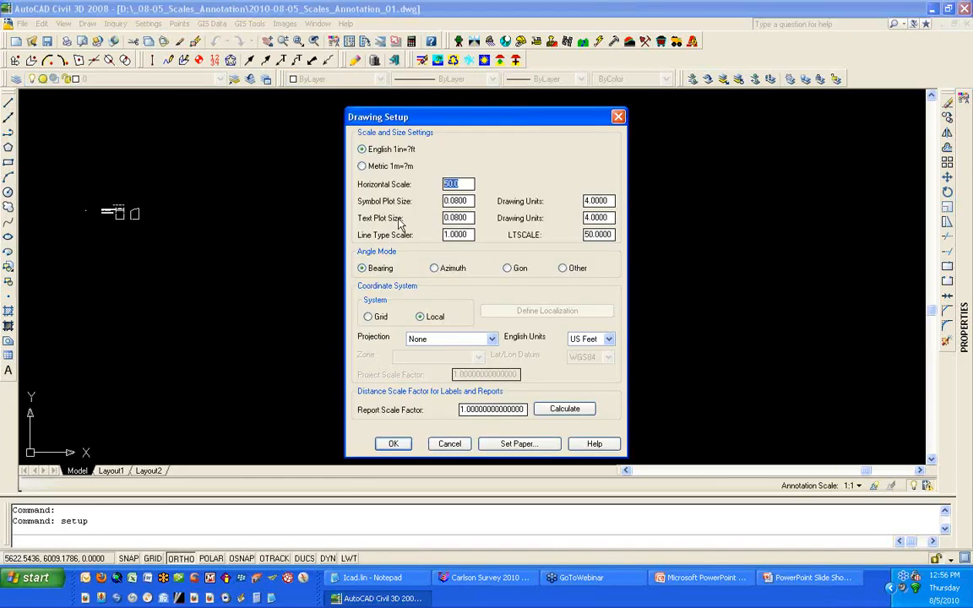
pyautogui.write('500')
pyautogui.press('Tab')
pyautogui.click(395, 445)
pyautogui.write('regen')
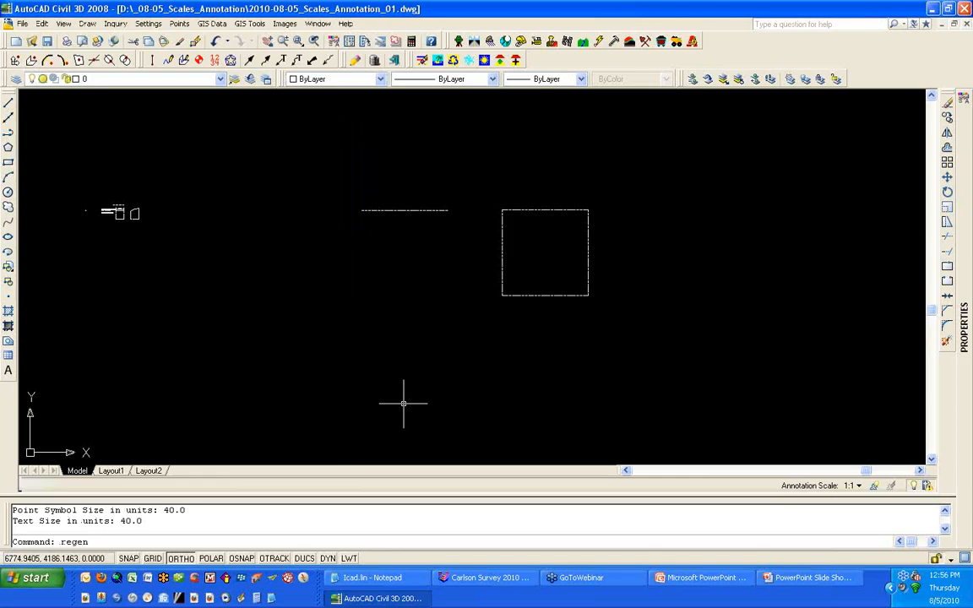
pyautogui.write('all')
pyautogui.press('Return')
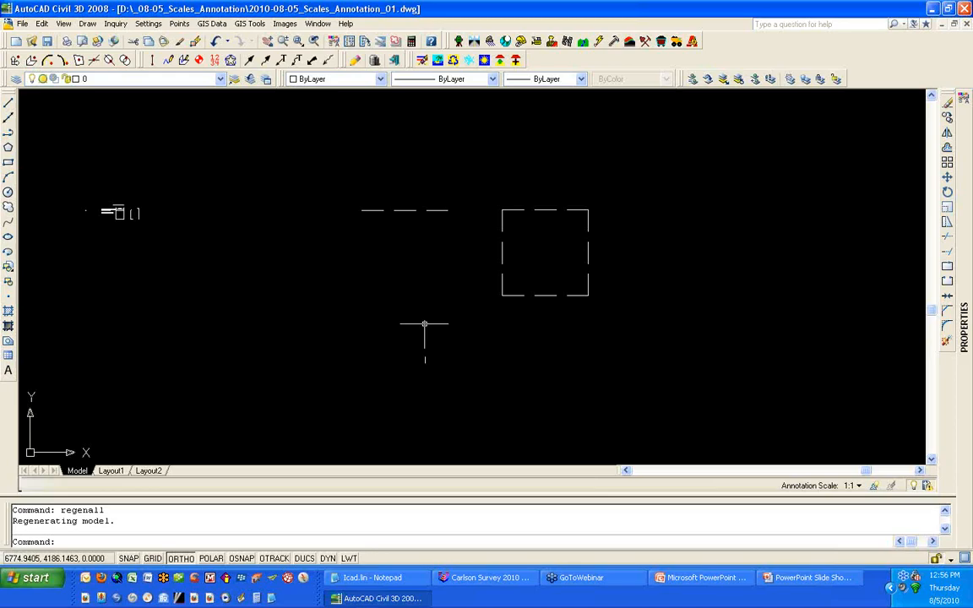
# Step: Measure the length of one linetype dash on the dashed line with the Distance command
pyautogui.scroll(3, 403, 211)
pyautogui.scroll(3, 397, 200)
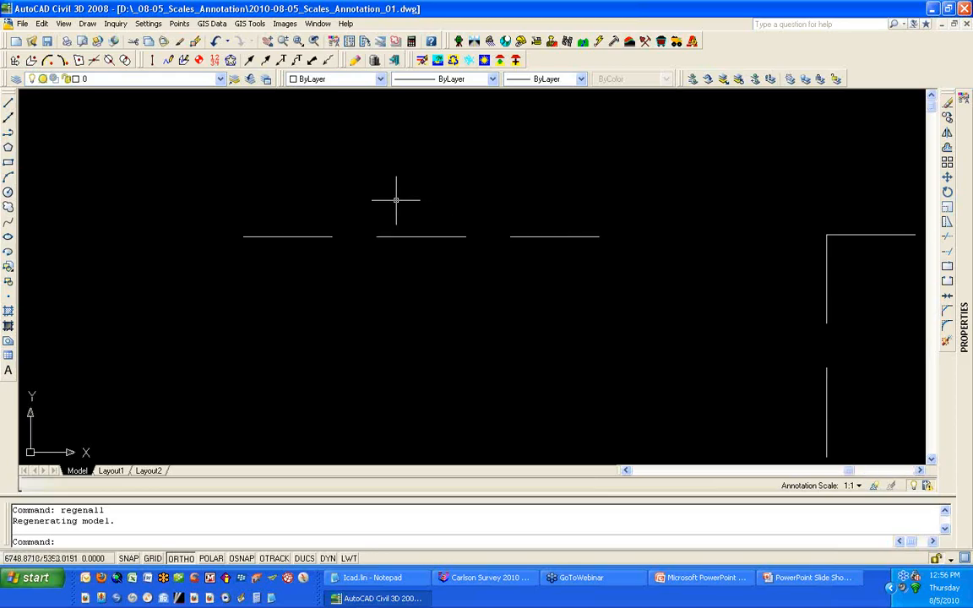
pyautogui.write('d')
pyautogui.press('Return')
pyautogui.click(378, 242)
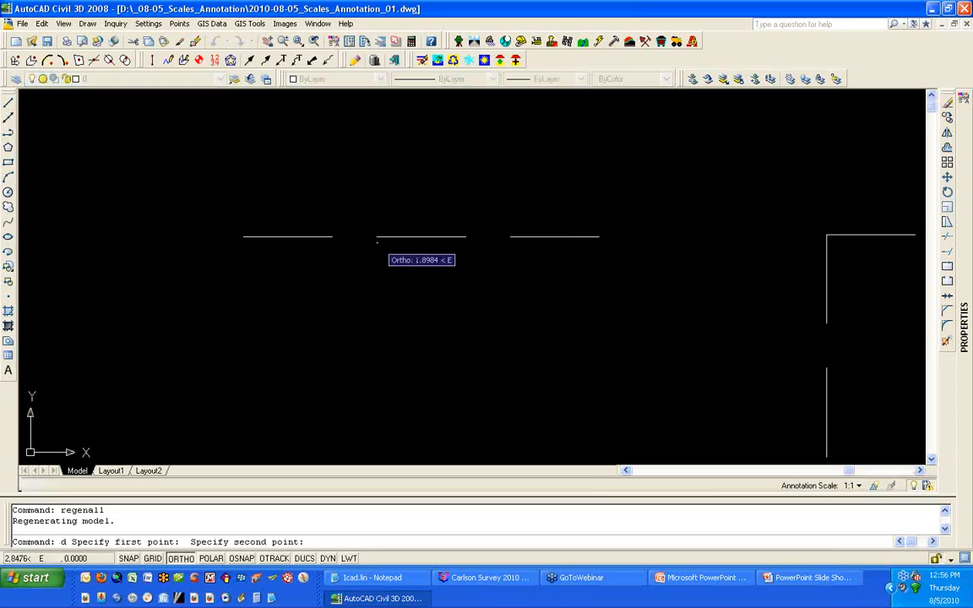
pyautogui.click(466, 246)
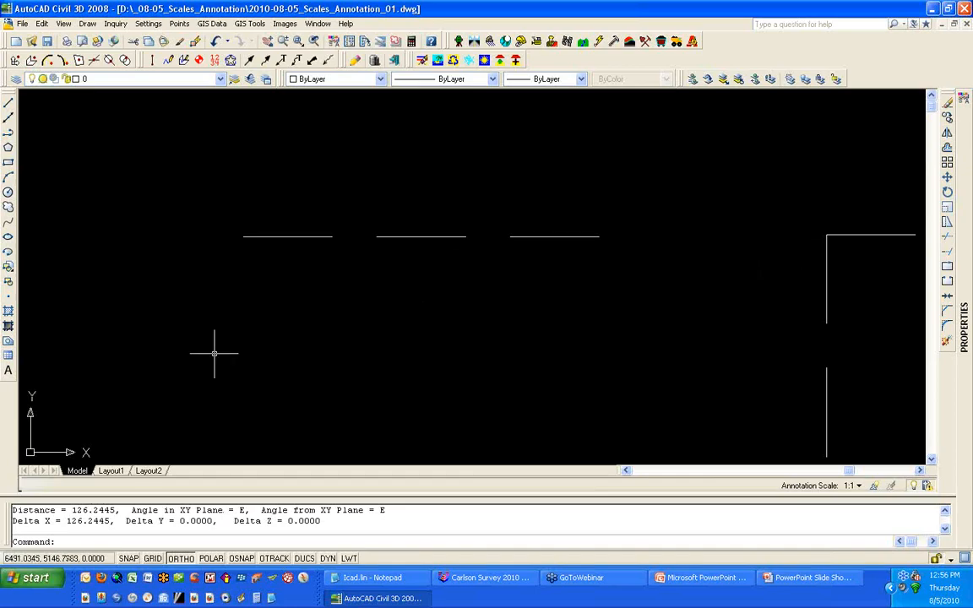
pyautogui.scroll(-5, 214, 353)
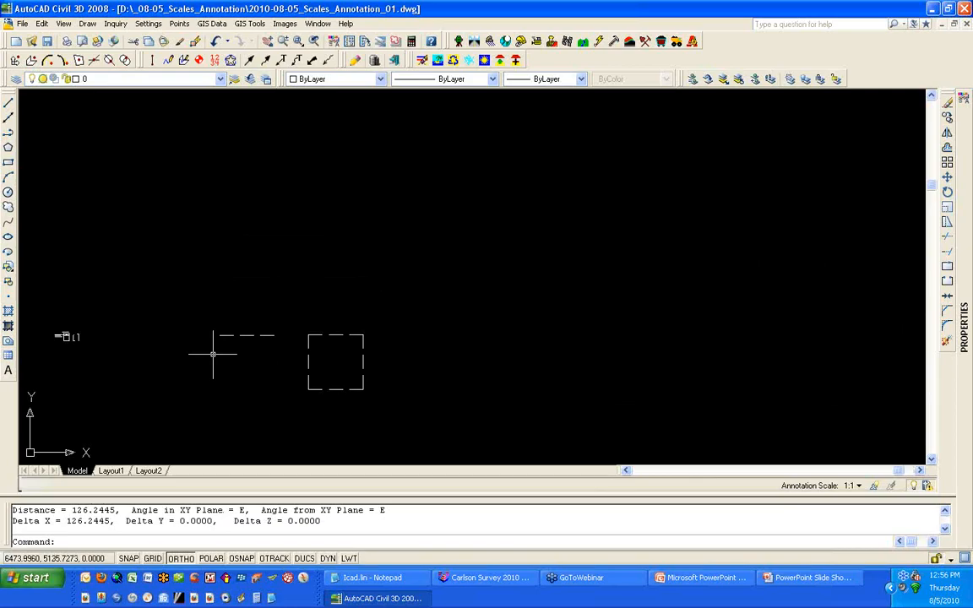
pyautogui.moveTo(110, 354)
pyautogui.mouseDown(button='middle')
pyautogui.moveTo(148, 341)
pyautogui.moveTo(396, 314)
pyautogui.mouseUp(button='middle')
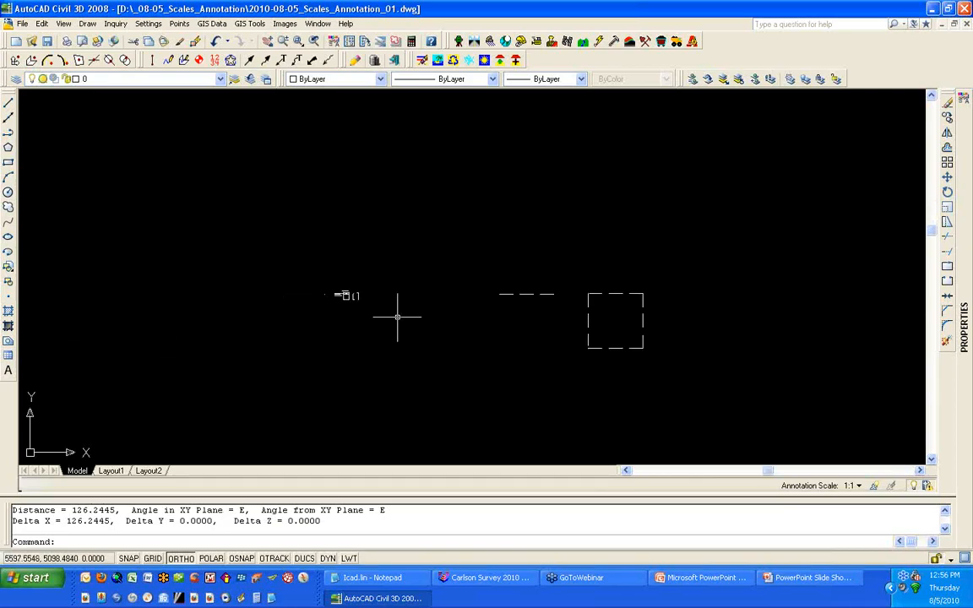
pyautogui.scroll(9, 350, 300)
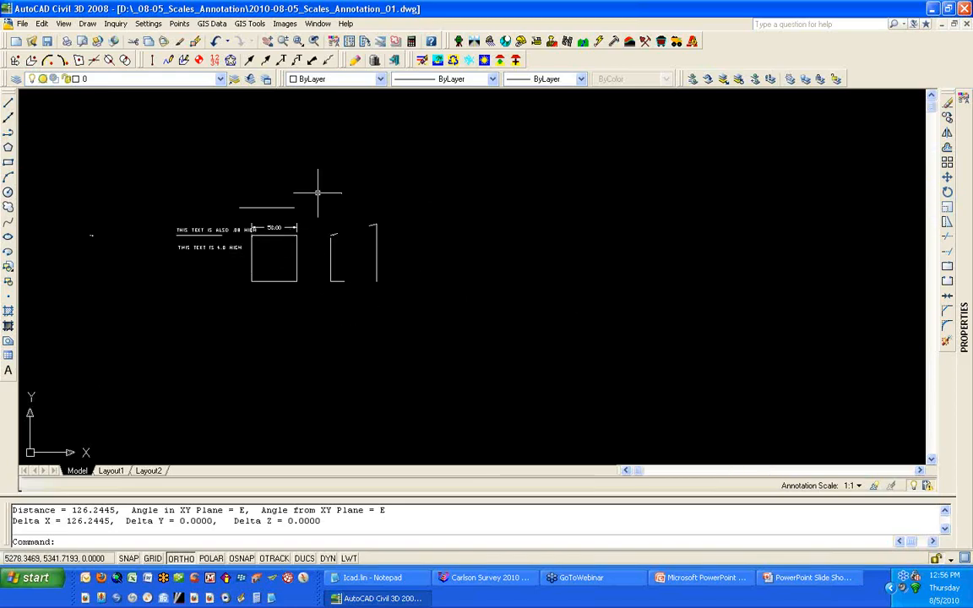
pyautogui.scroll(-1, 390, 303)
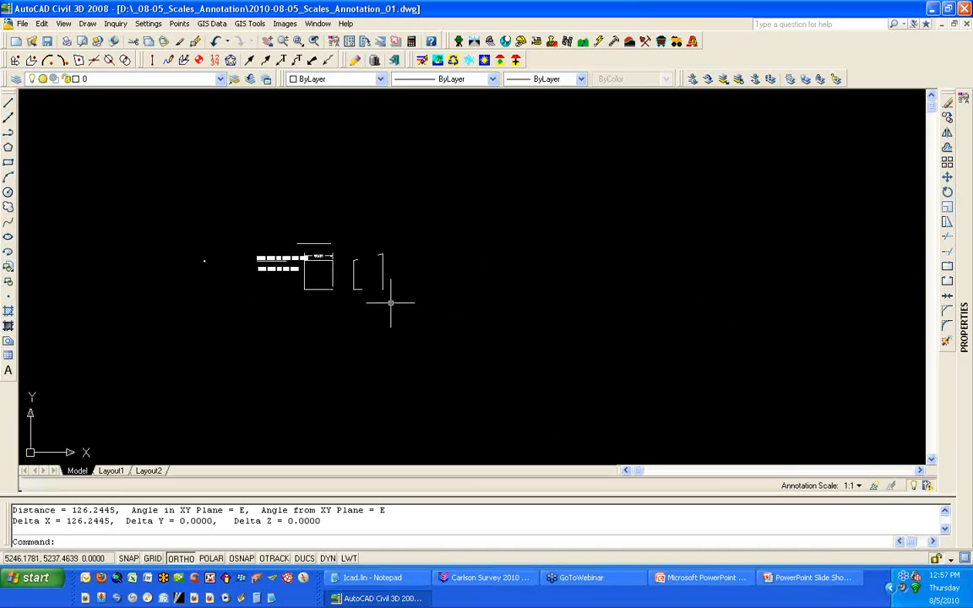
pyautogui.scroll(-3, 389, 302)
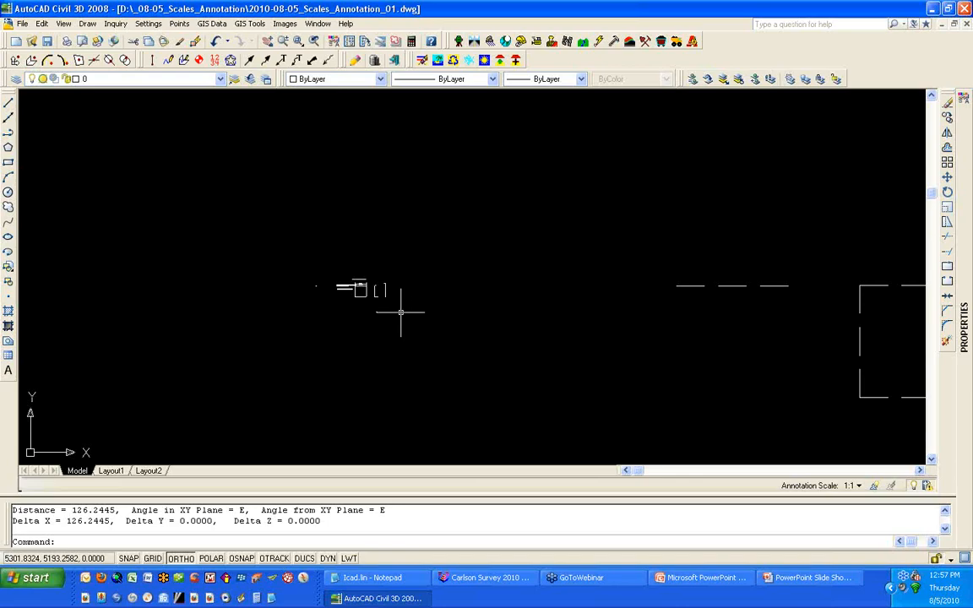
# Step: In Layout1, create a second viewport to the right of the existing one
pyautogui.click(111, 472)
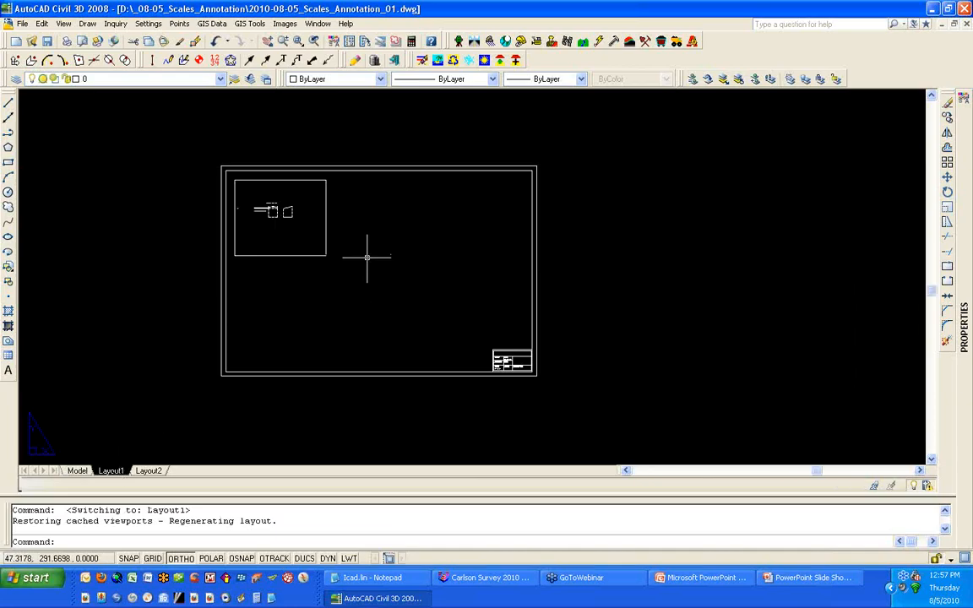
pyautogui.write('mv')
pyautogui.press('Return')
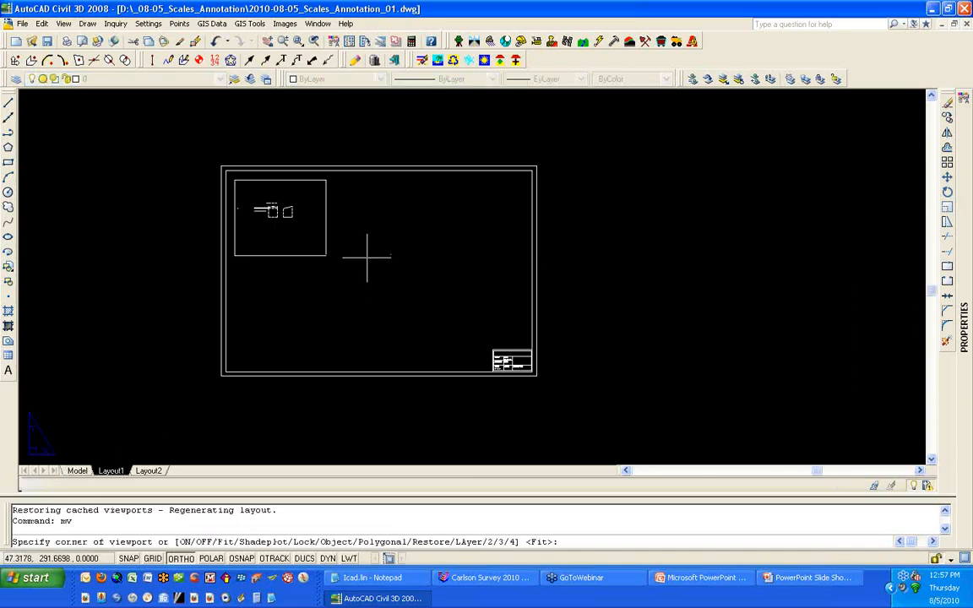
pyautogui.click(367, 257)
pyautogui.click(487, 174)
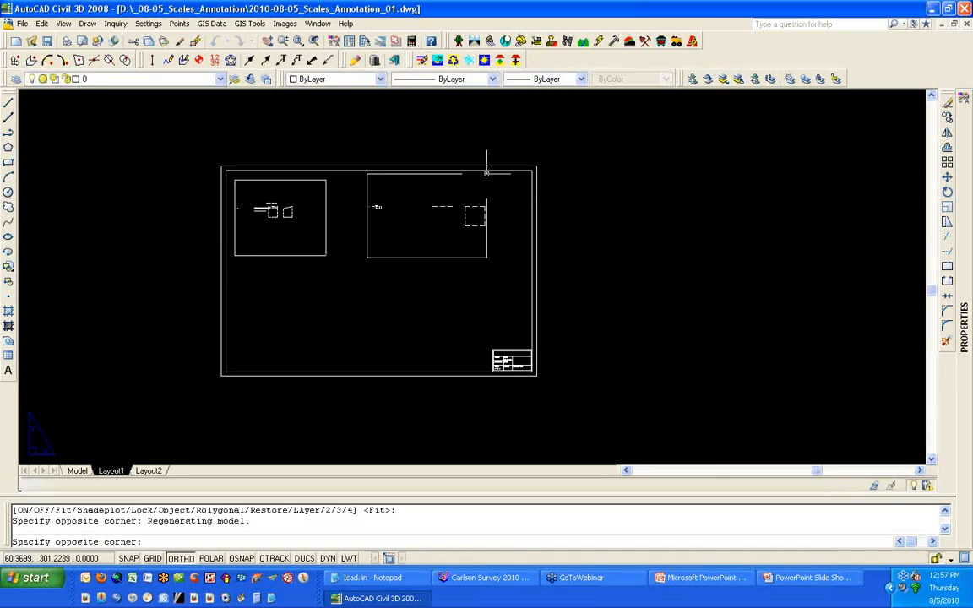
# Step: Inside the new viewport, zoom to a scale of 1/500xp and return to paper space
pyautogui.doubleClick(409, 231)
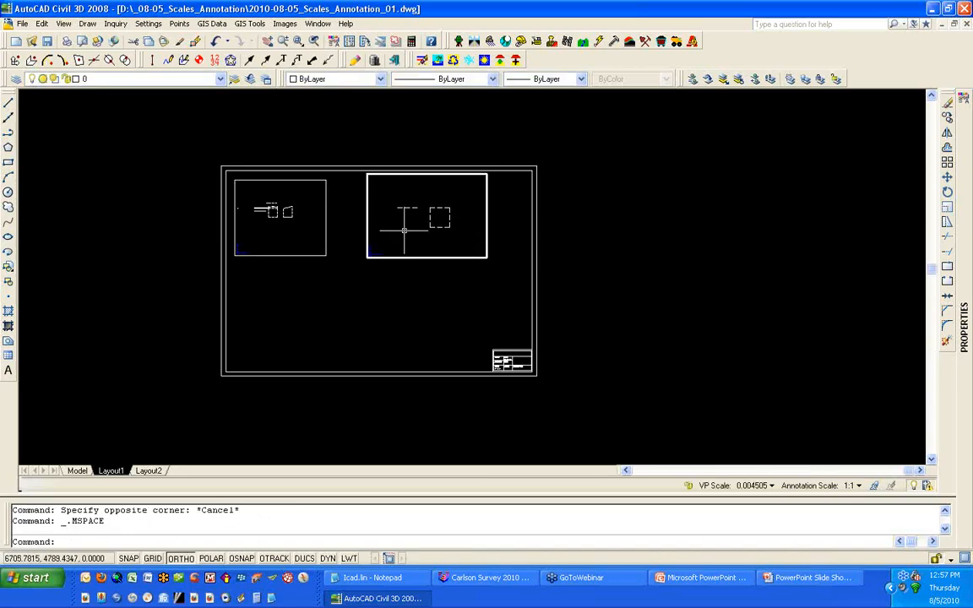
pyautogui.write('z')
pyautogui.press('Return')
pyautogui.write('1/500xp')
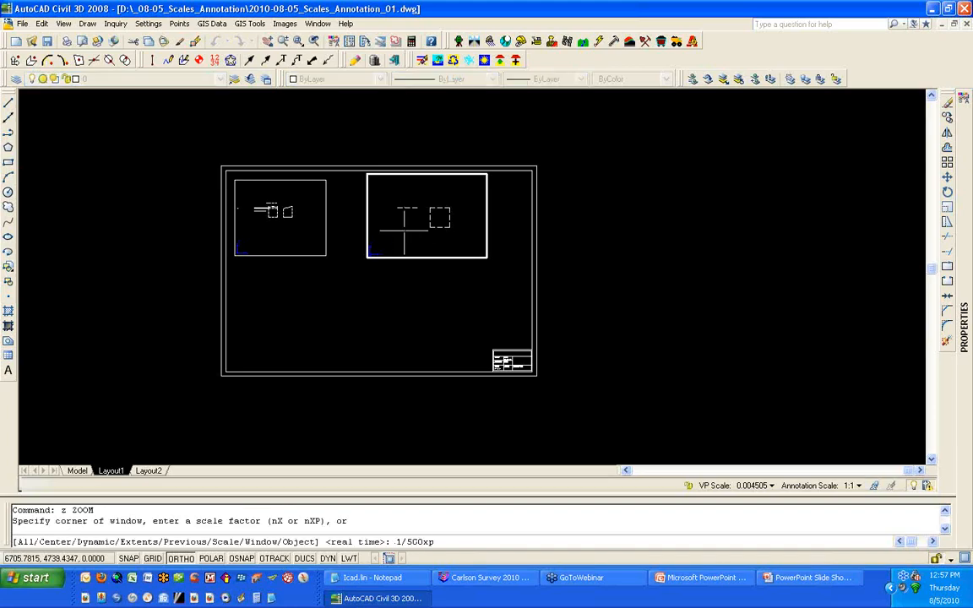
pyautogui.press('Return')
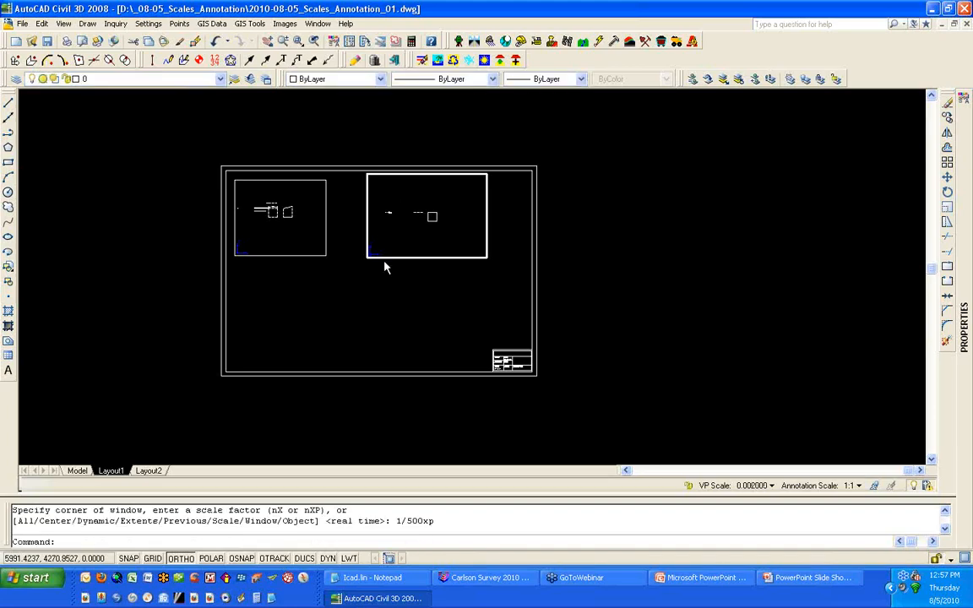
pyautogui.doubleClick(380, 281)
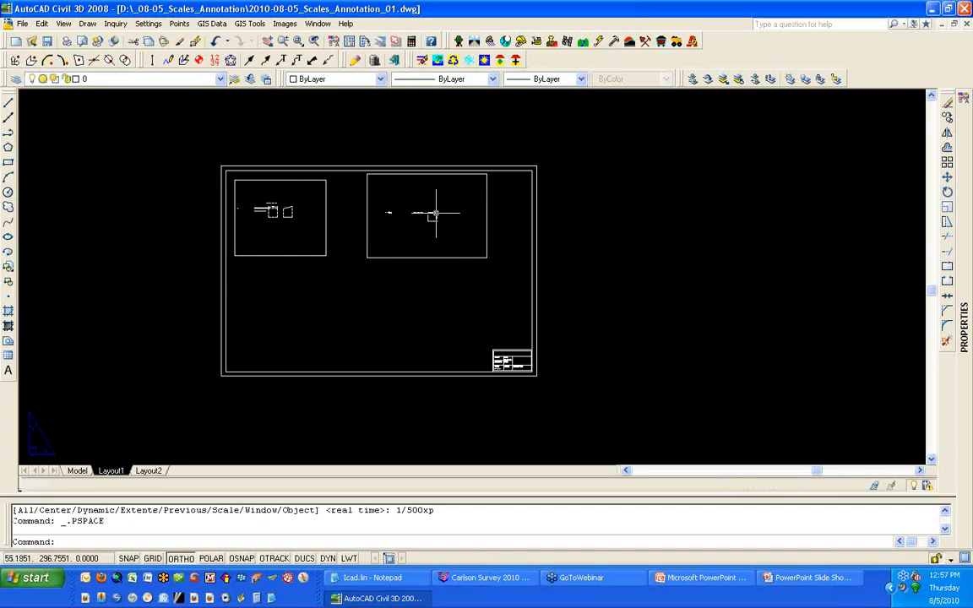
# Step: Regenerate all and measure a linetype dash length in the new viewport with the Distance command
pyautogui.scroll(3, 433, 213)
pyautogui.write('regenall')
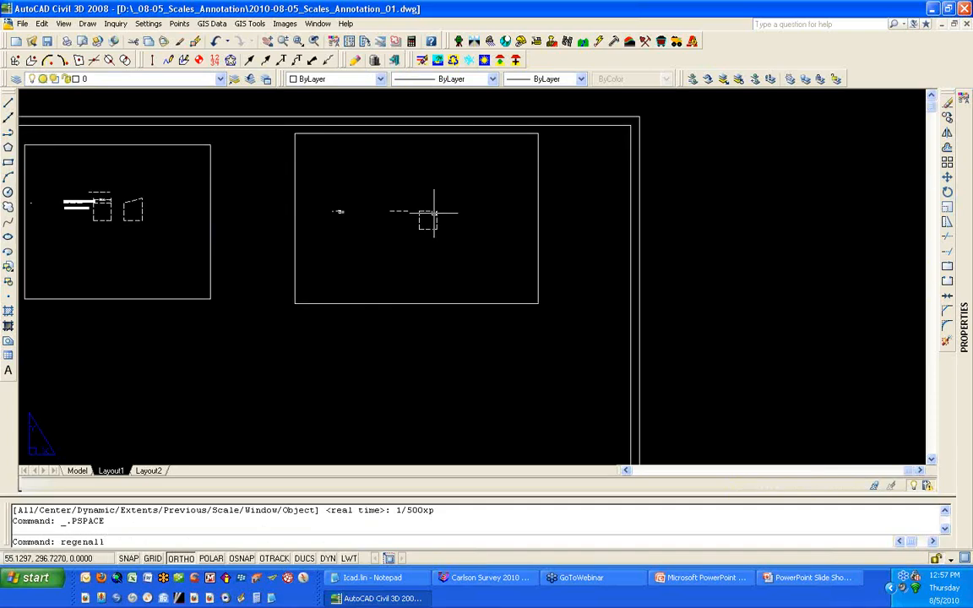
pyautogui.press('Return')
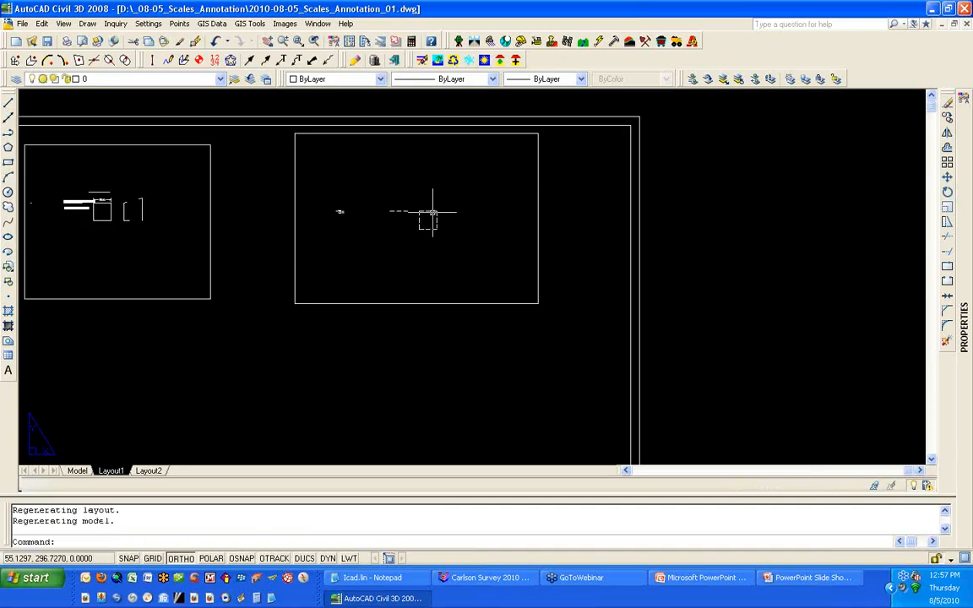
pyautogui.scroll(4, 433, 211)
pyautogui.scroll(5, 432, 211)
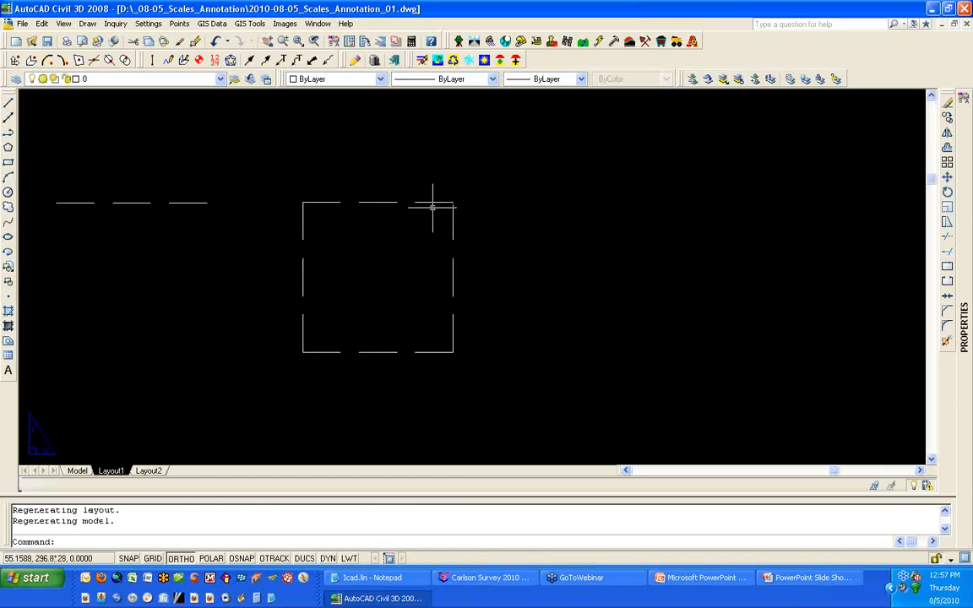
pyautogui.write('d')
pyautogui.press('Return')
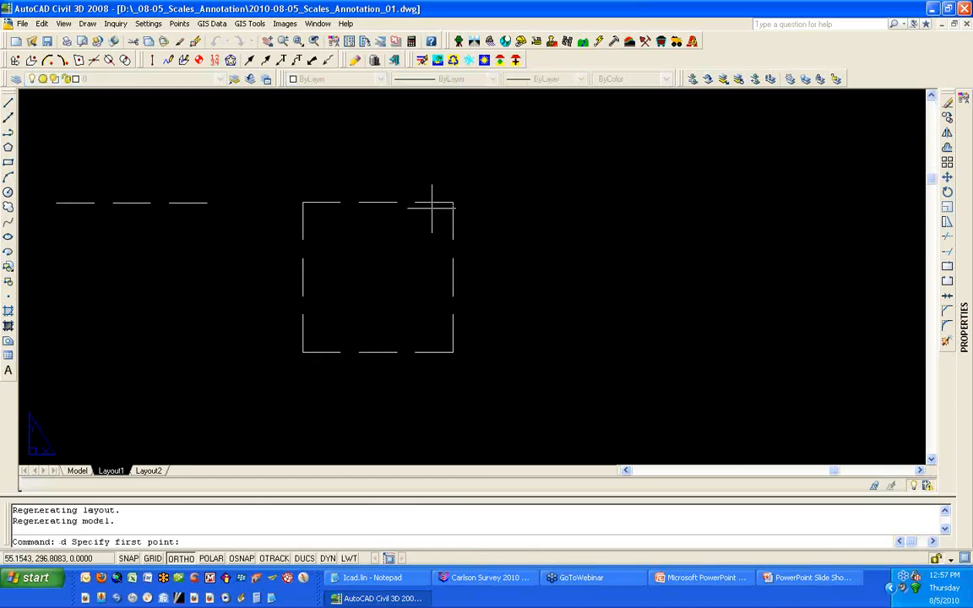
pyautogui.click(358, 205)
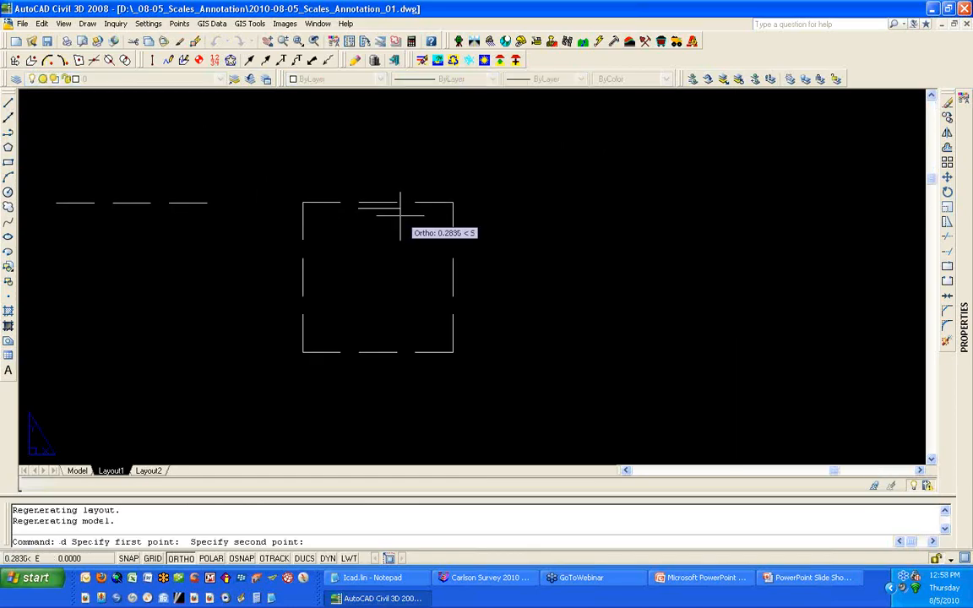
pyautogui.click(397, 212)
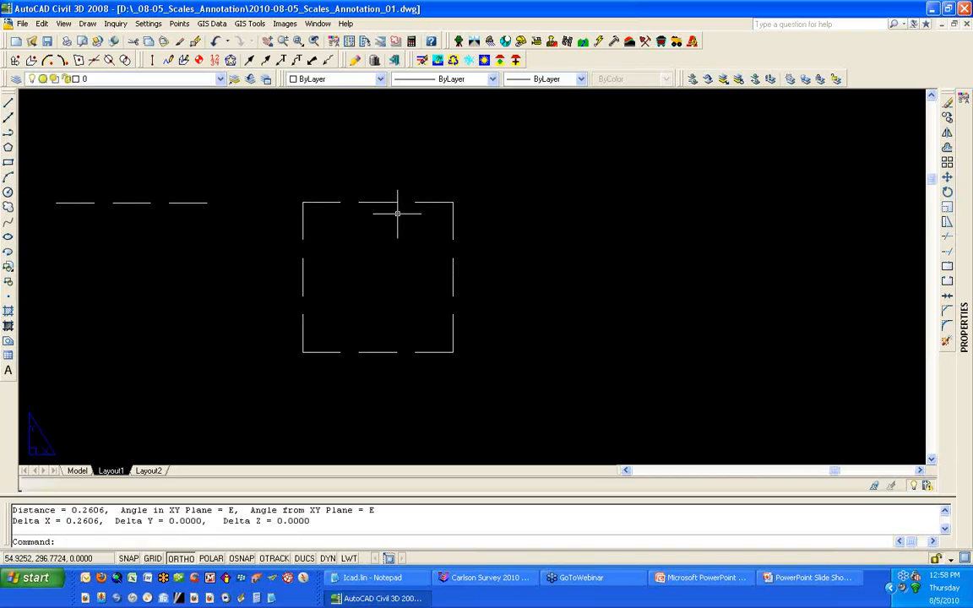
# Step: Switch to model space and set the linetype scale (LTSCALE) to 1
pyautogui.scroll(-6, 397, 213)
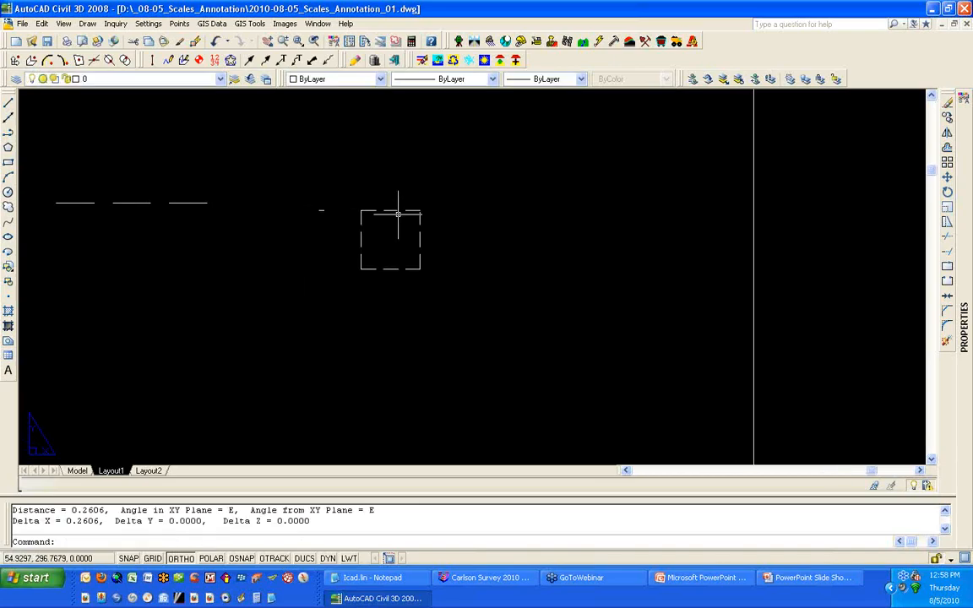
pyautogui.scroll(-3, 399, 214)
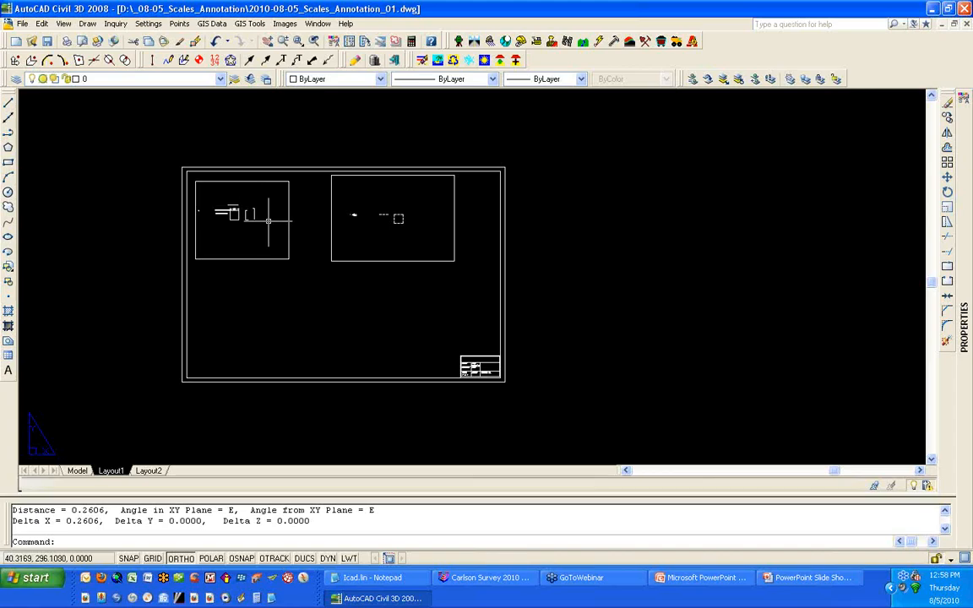
pyautogui.click(82, 471)
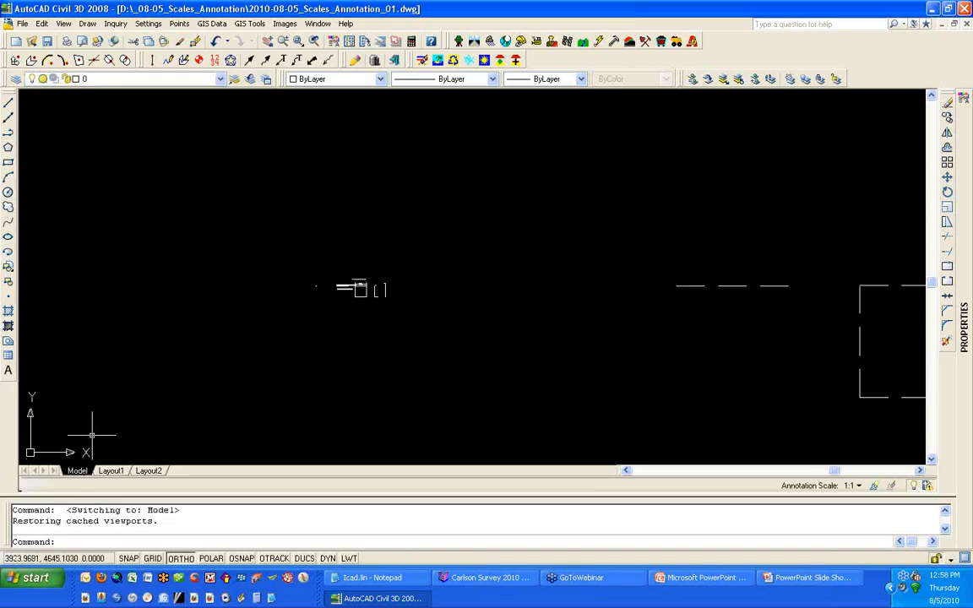
pyautogui.write('ltscale')
pyautogui.press('Return')
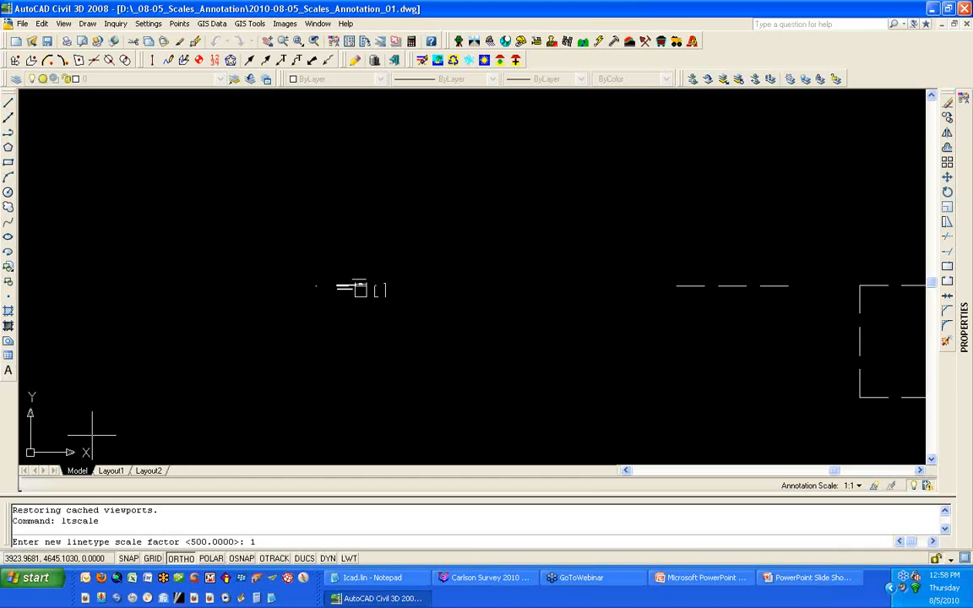
pyautogui.write('1')
pyautogui.press('Return')
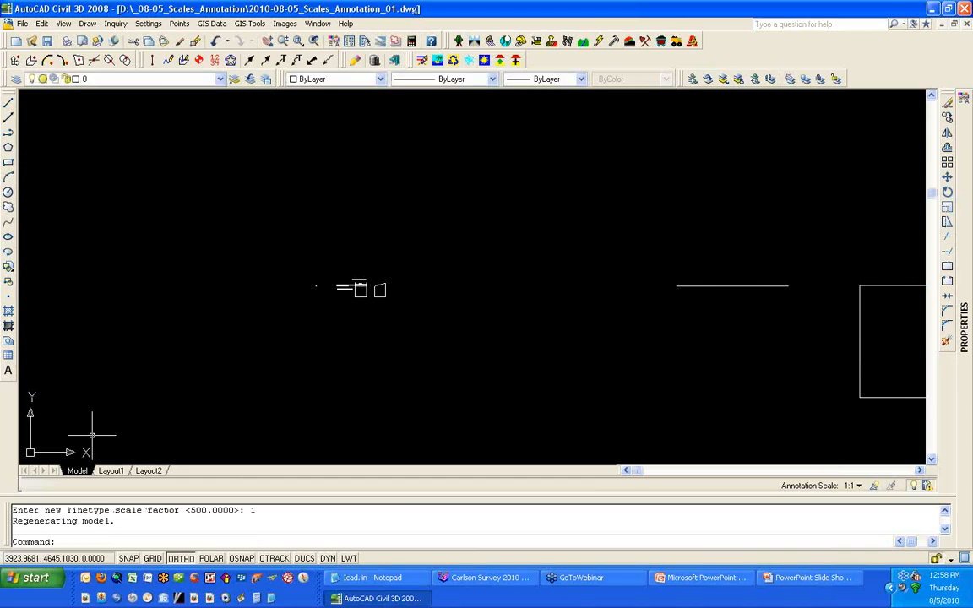
pyautogui.scroll(-3, 271, 326)
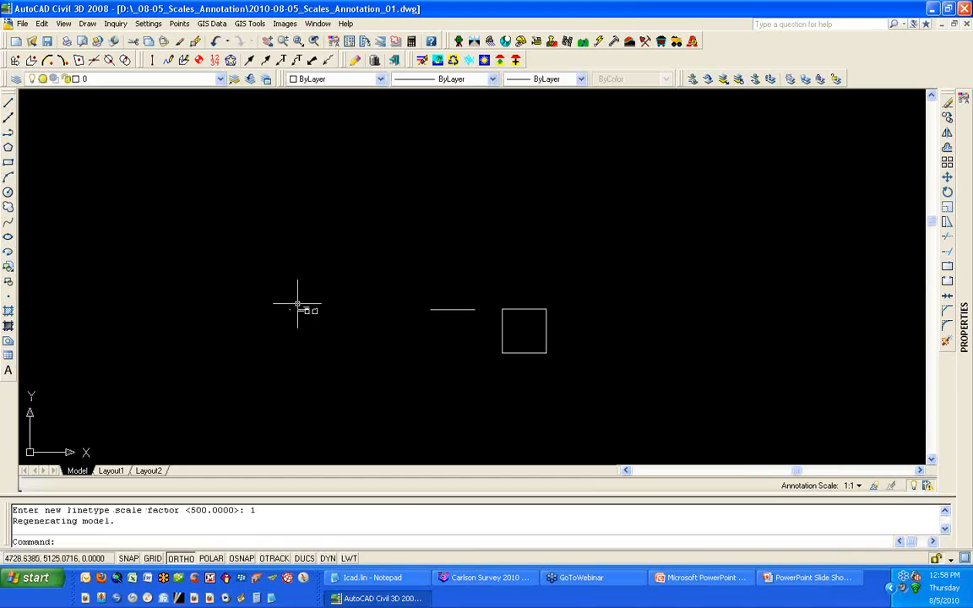
# Step: In Layout1, set the paper space linetype scale (PSLTSCALE) to 1 and regenerate the drawing
pyautogui.click(113, 471)
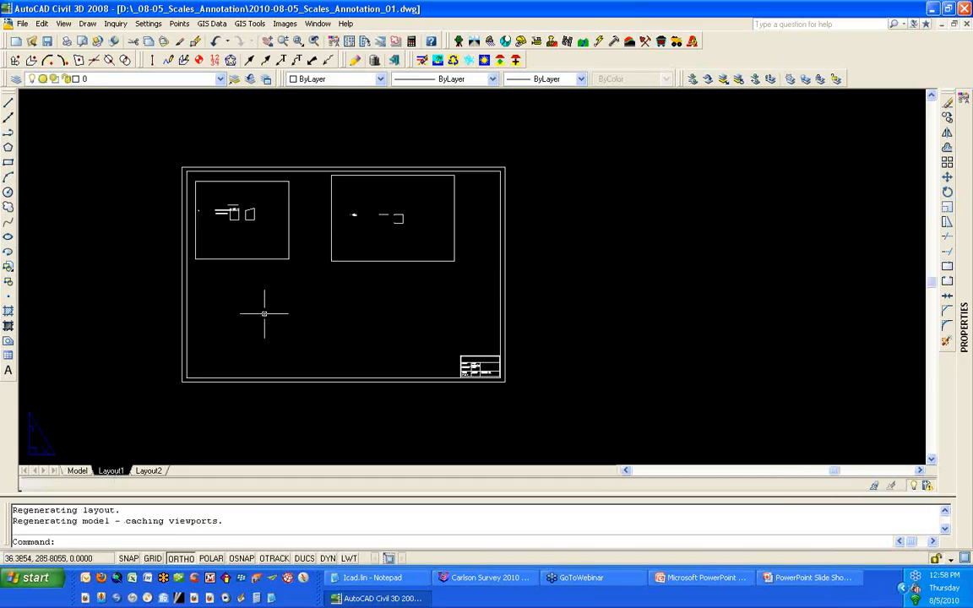
pyautogui.write('PSLTSCALE')
pyautogui.press('Return')
pyautogui.write('1')
pyautogui.press('Return')
pyautogui.write('REGEN')
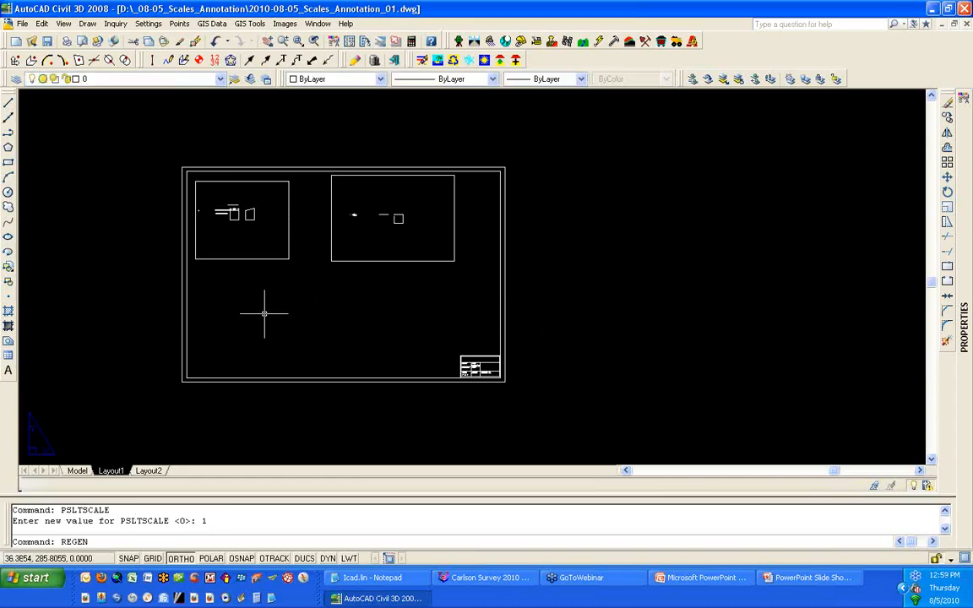
pyautogui.press('Return')
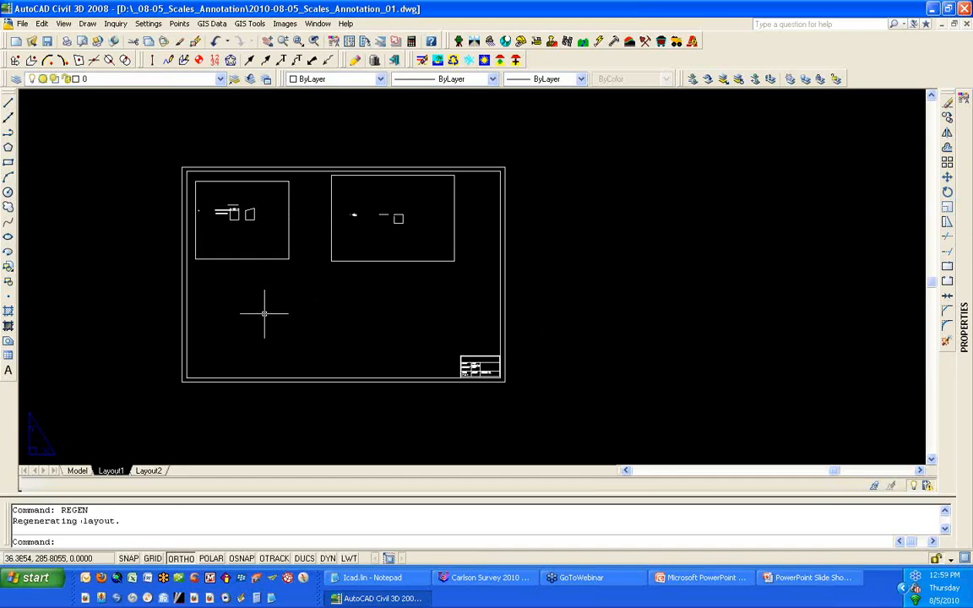
# Step: Regenerate again and select each viewport in turn to check its viewport scale
pyautogui.write('REGENA')
pyautogui.press('Return')
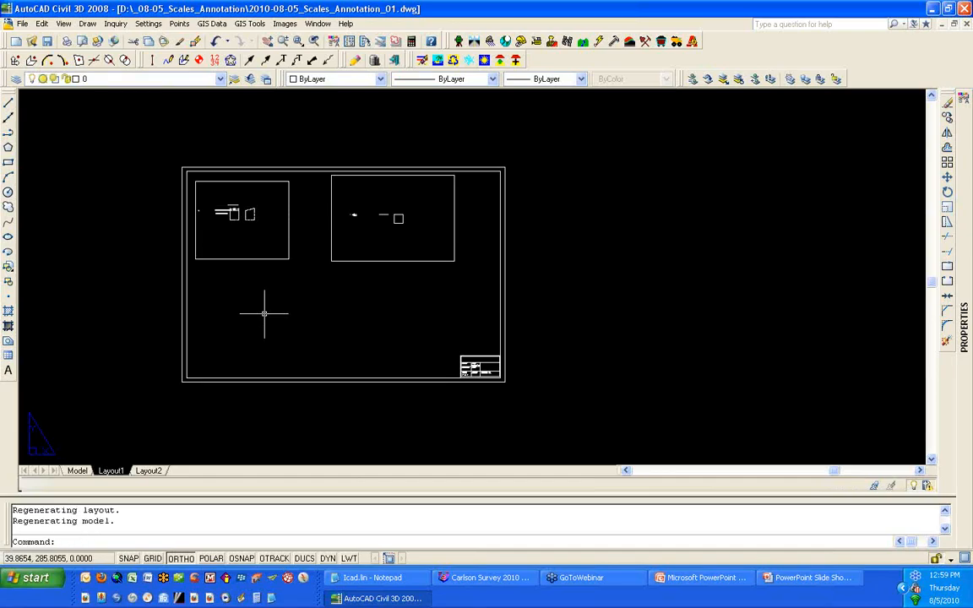
pyautogui.scroll(2, 263, 222)
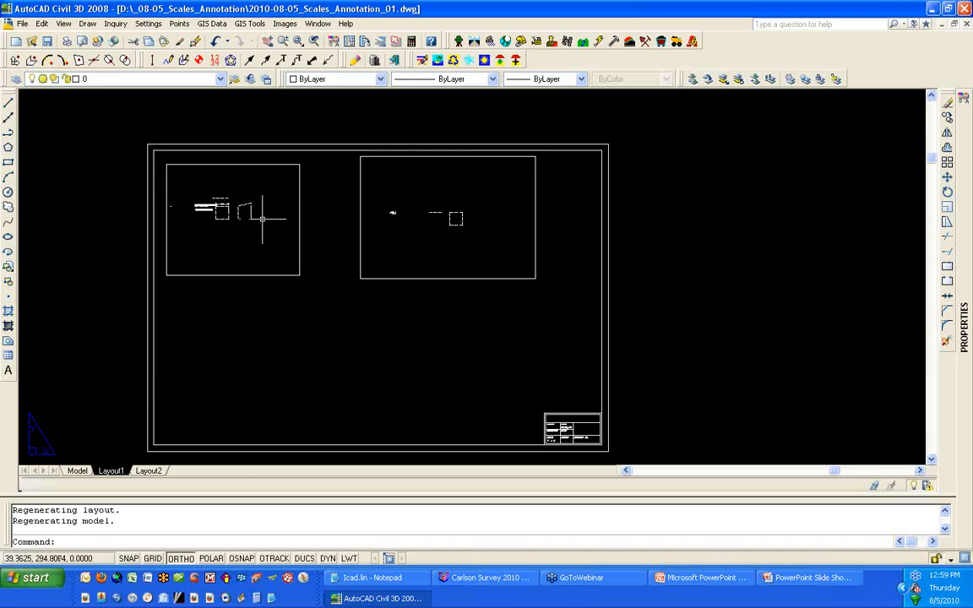
pyautogui.click(298, 218)
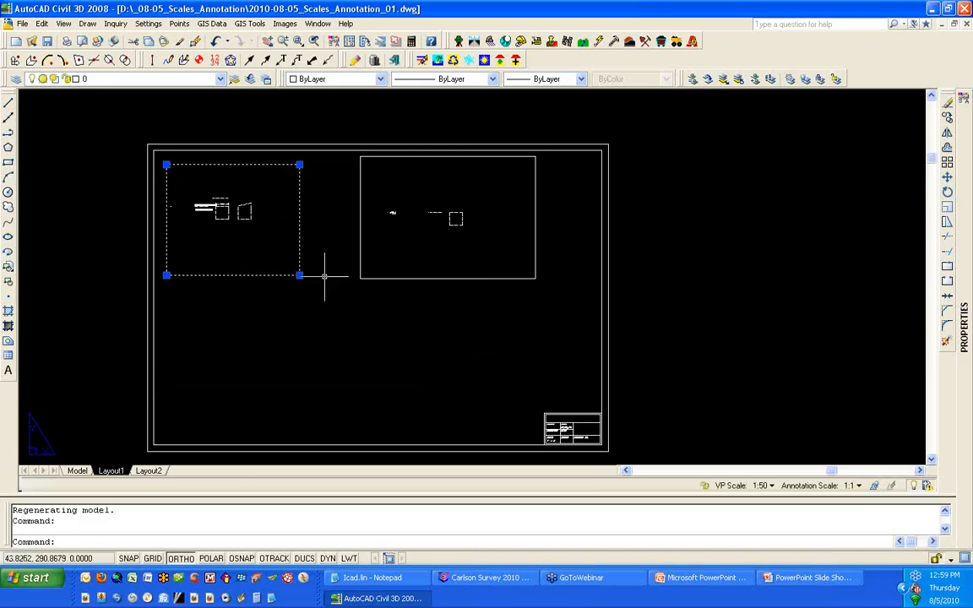
pyautogui.press('Escape')
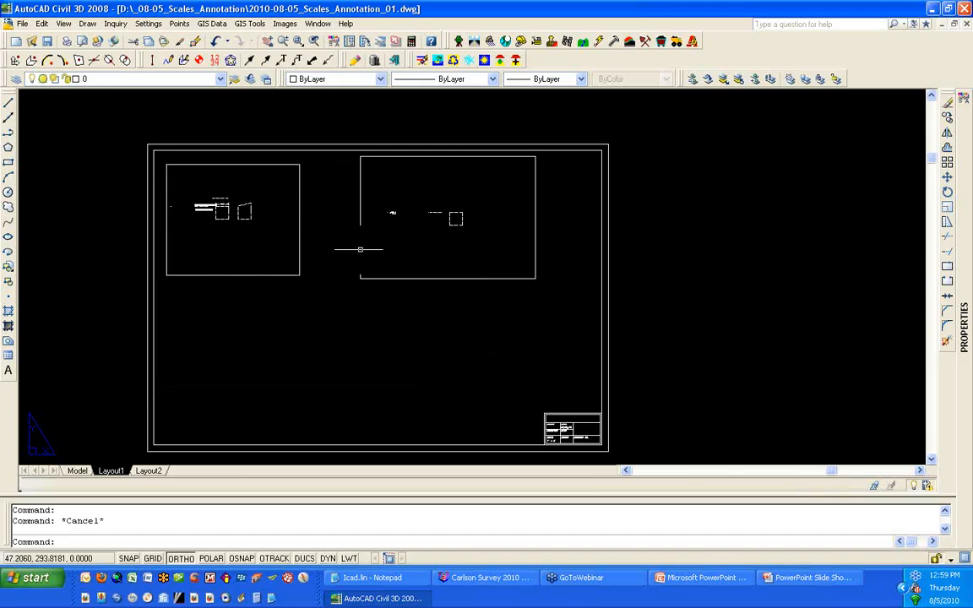
pyautogui.click(359, 249)
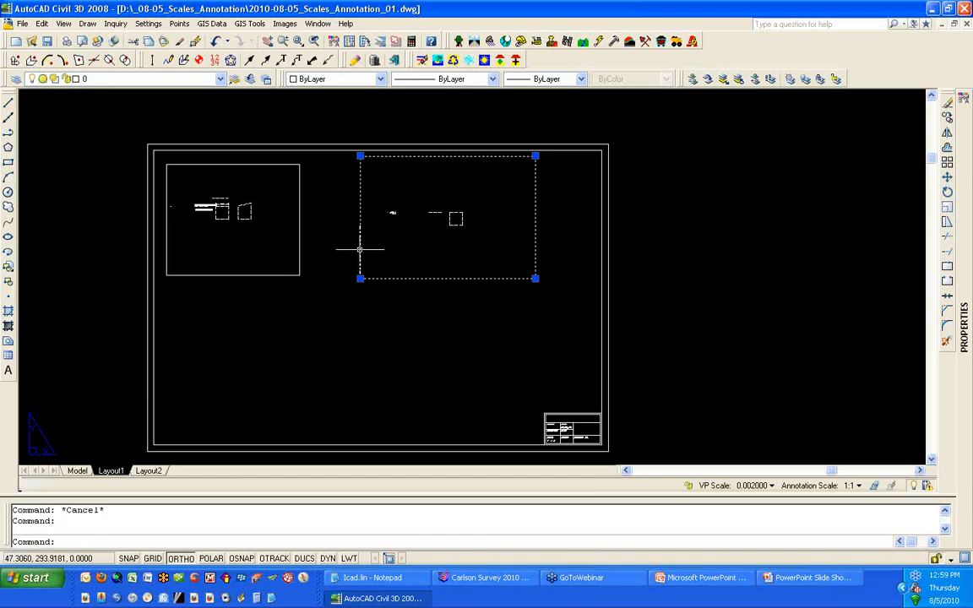
pyautogui.press('Escape')
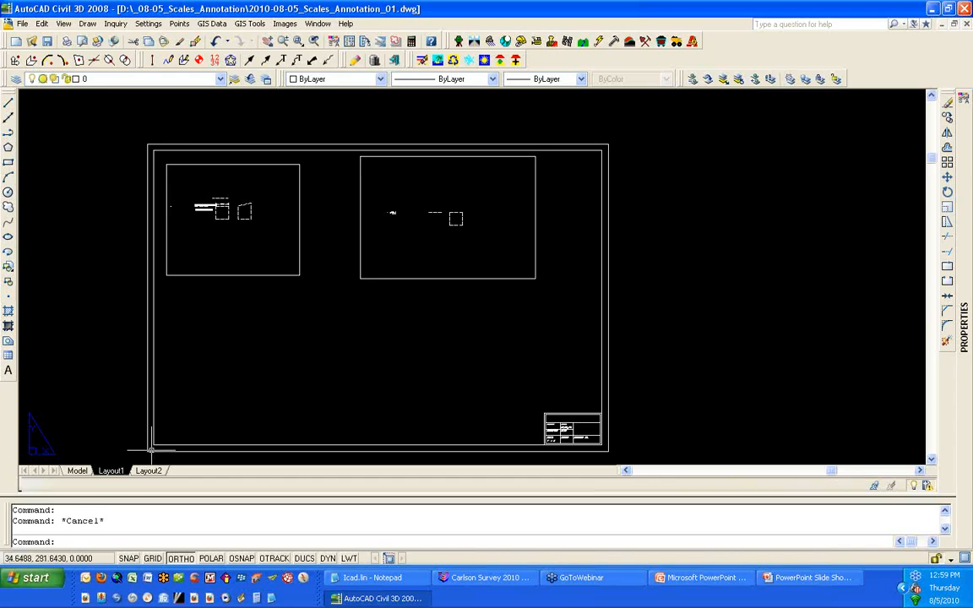
# Step: Switch to model space and change over to the Carlson Survey menus
pyautogui.click(77, 472)
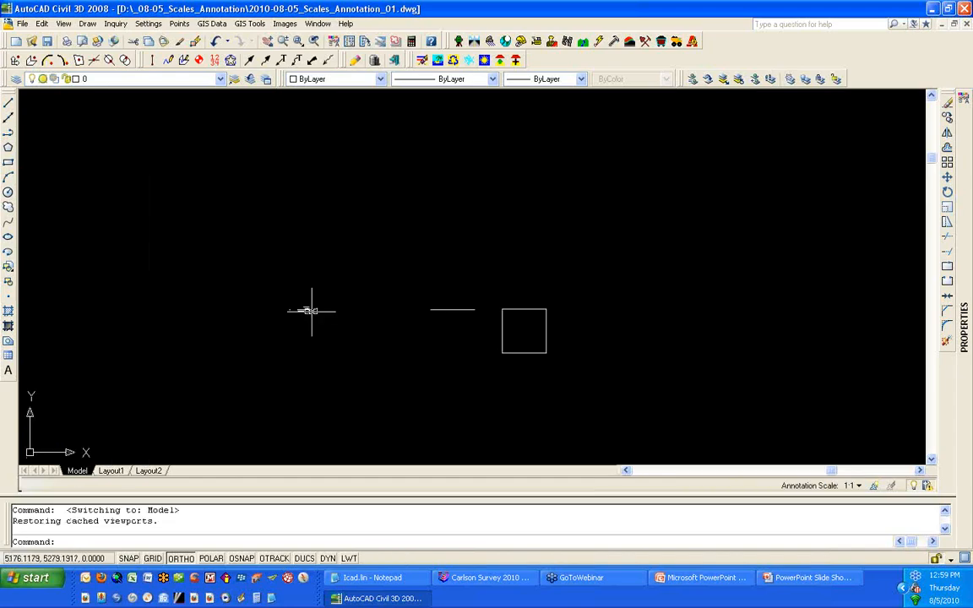
pyautogui.scroll(4, 311, 308)
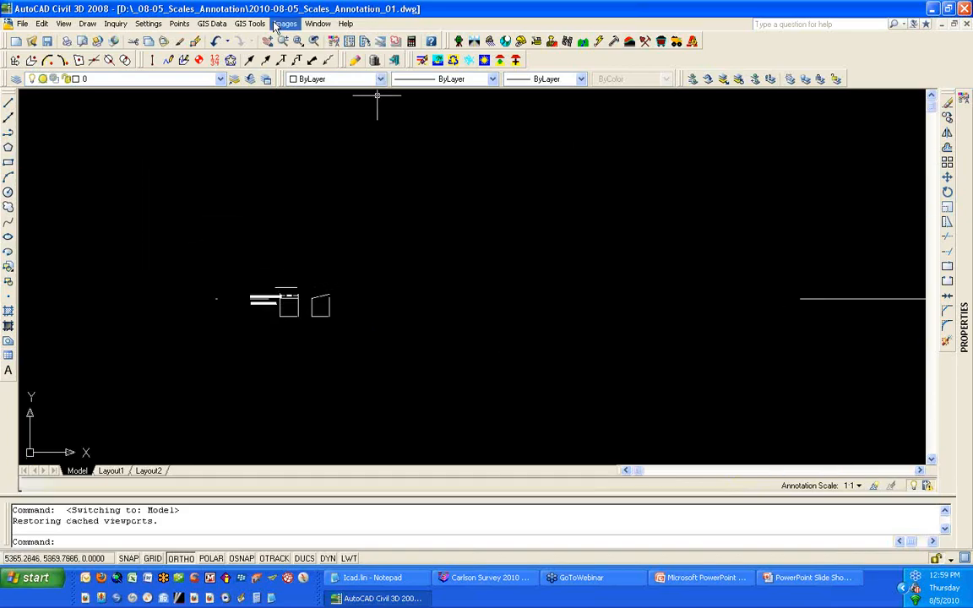
pyautogui.click(458, 43)
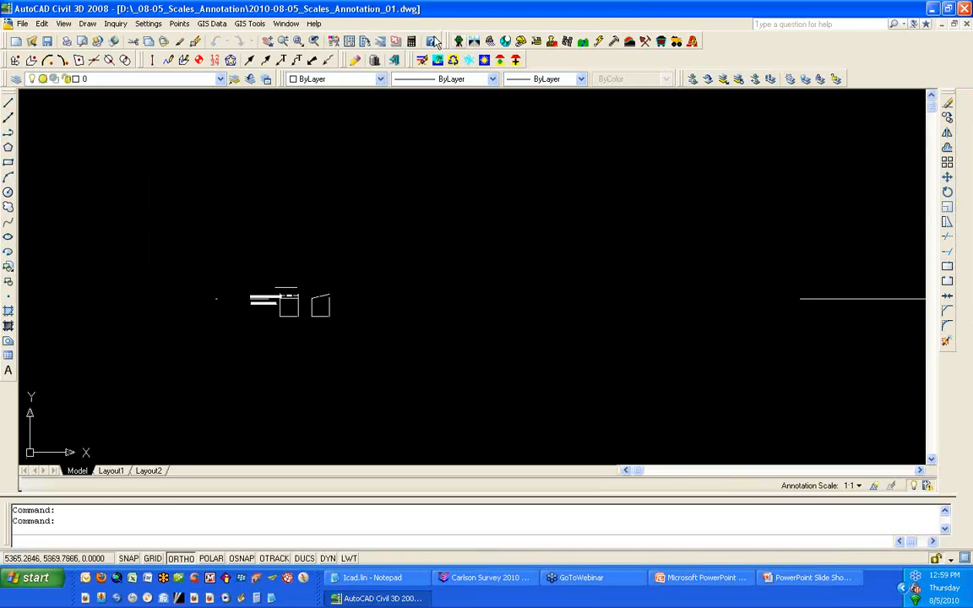
pyautogui.click(358, 24)
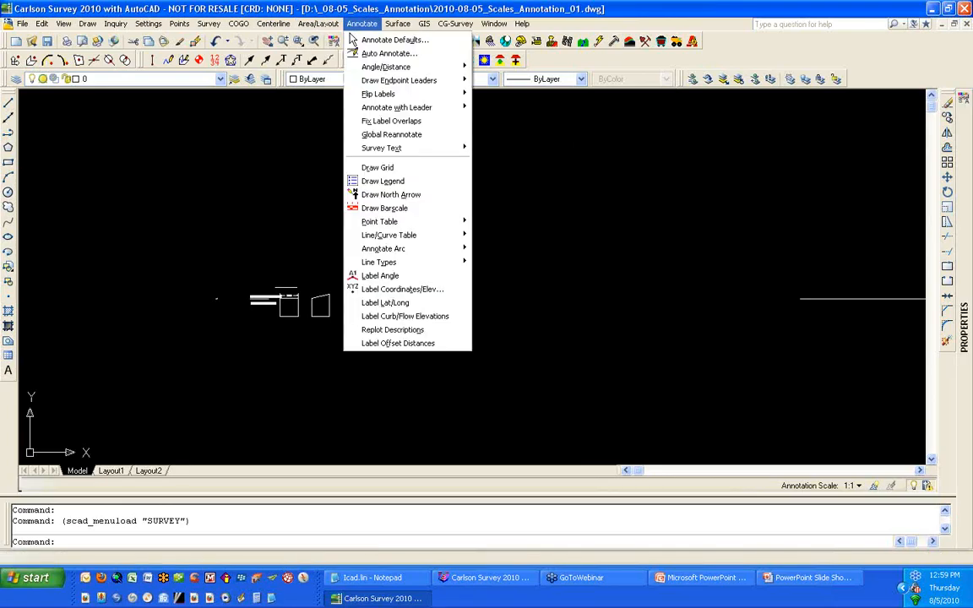
# Step: Draw a bar scale with horizontal scale 50 below the existing model geometry
pyautogui.click(382, 208)
pyautogui.write('50')
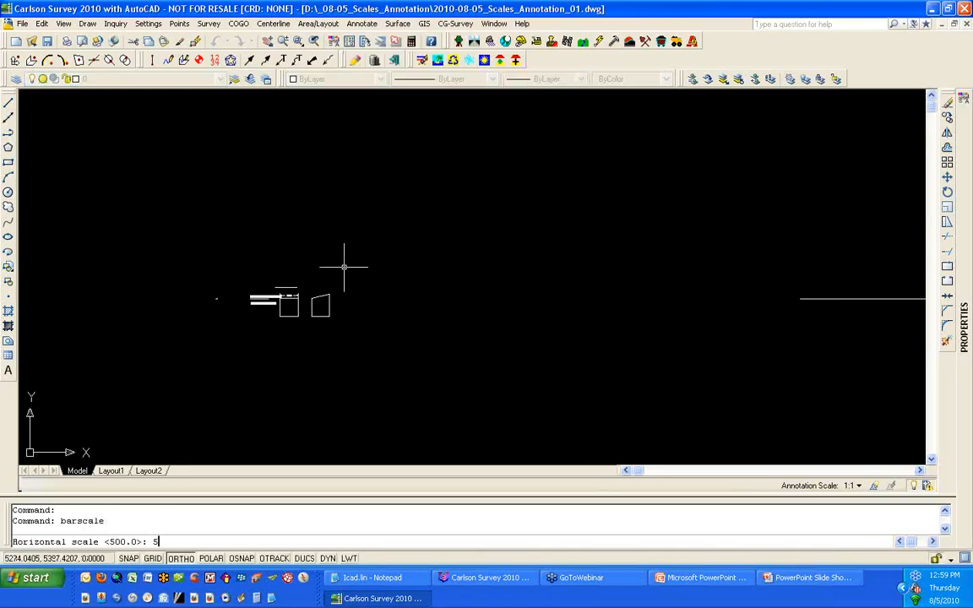
pyautogui.press('Return')
pyautogui.write('50')
pyautogui.press('Return')
pyautogui.press('Return')
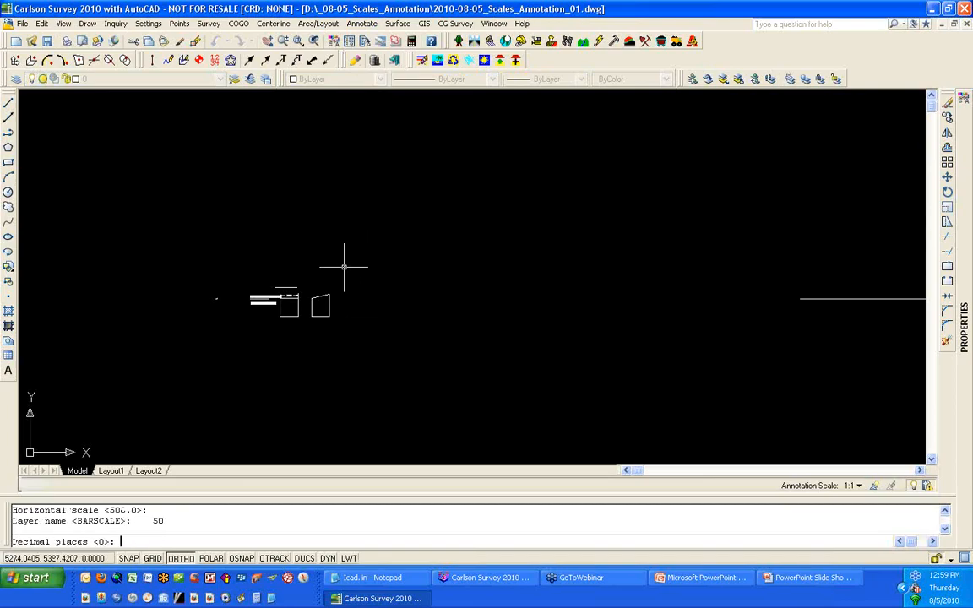
# Step: Repeat the bar scale command with horizontal scale 500 and place it to the right, below the square
pyautogui.press('Return')
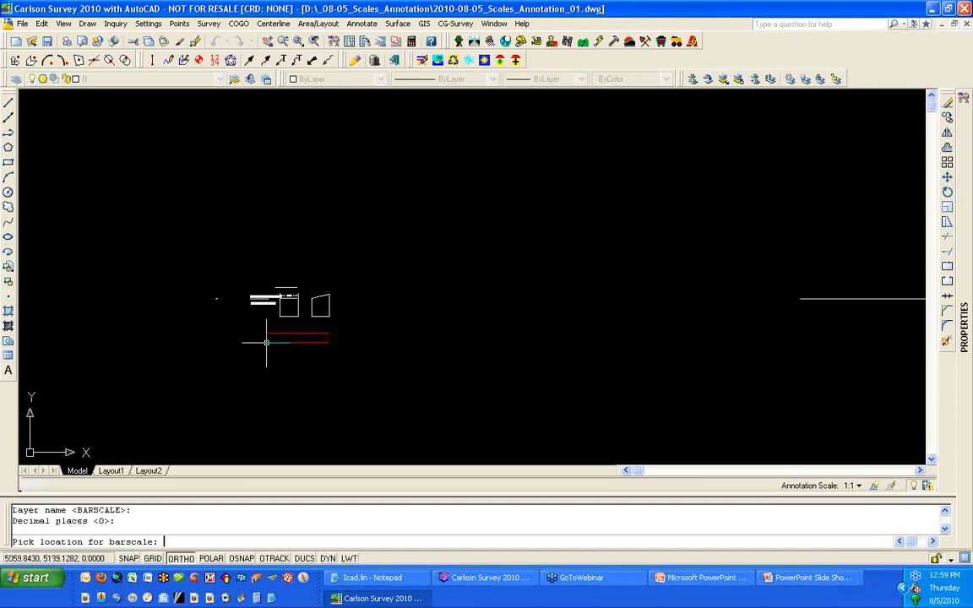
pyautogui.click(261, 350)
pyautogui.press('Return')
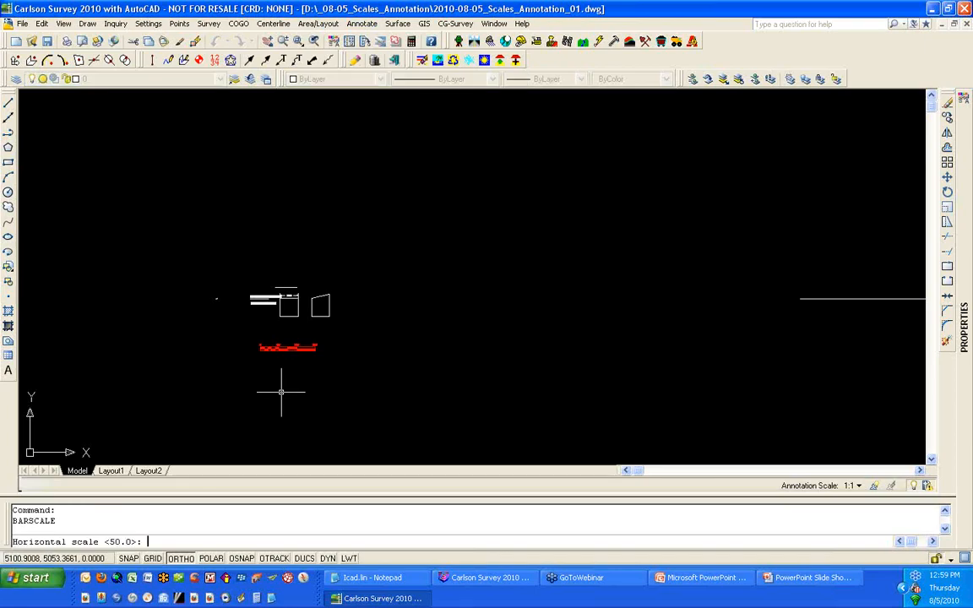
pyautogui.write('500')
pyautogui.press('Return')
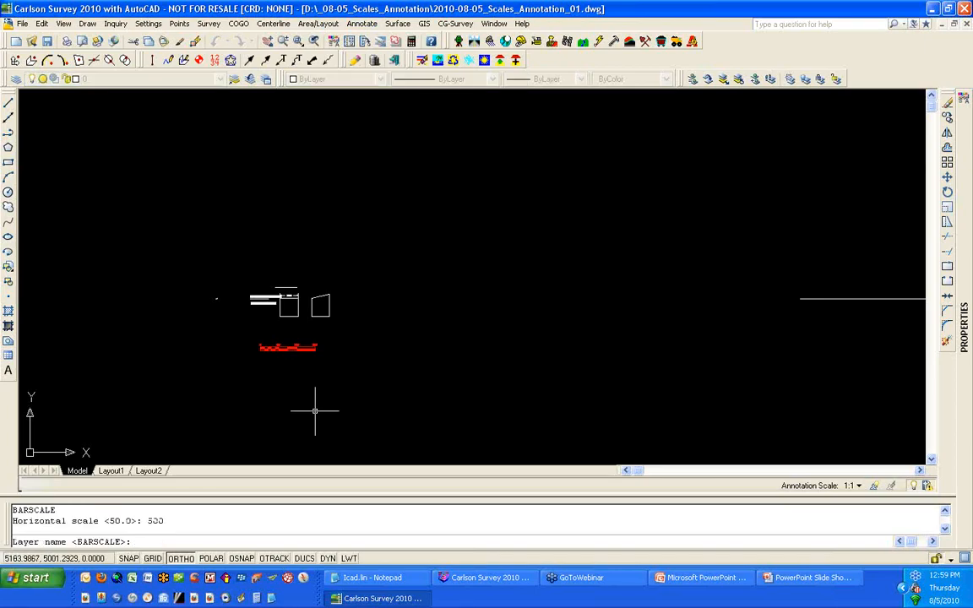
pyautogui.press('Return')
pyautogui.press('Return')
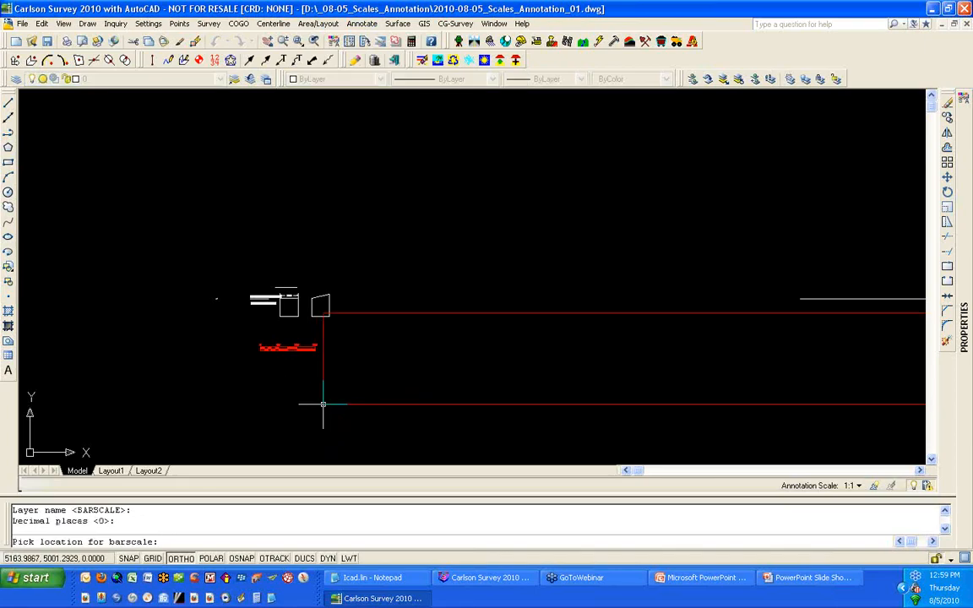
pyautogui.scroll(5, 322, 406)
pyautogui.scroll(-2, 326, 347)
pyautogui.click(440, 427)
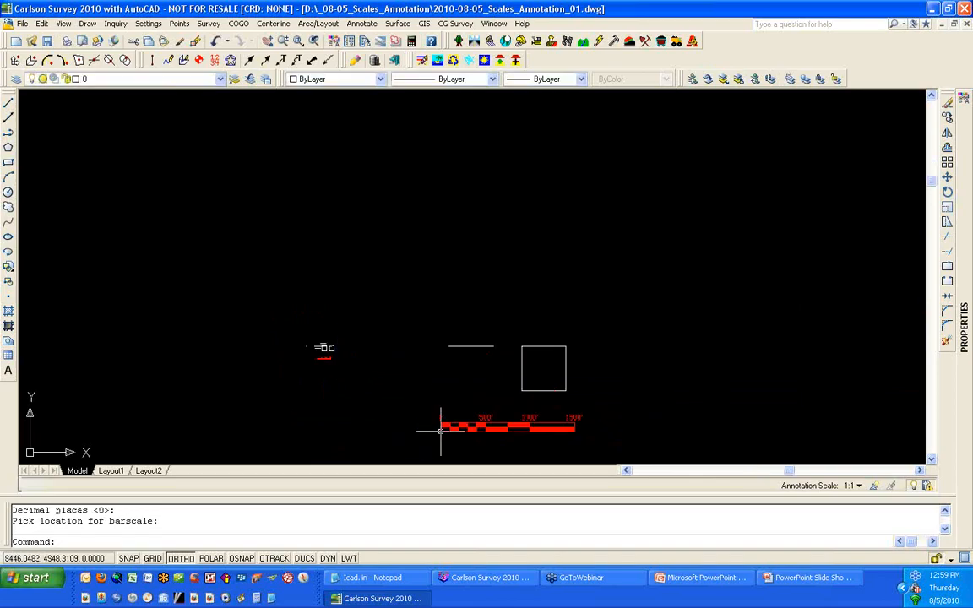
# Step: Switch to Layout1 and measure the 0 to 50 span of the bar scale in the left viewport with Distance
pyautogui.click(116, 472)
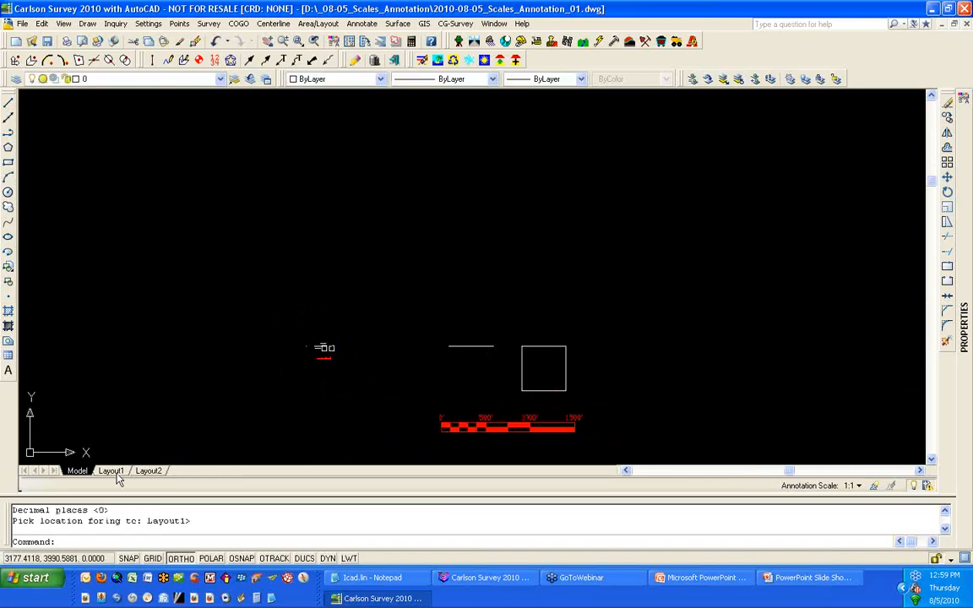
pyautogui.scroll(6, 206, 230)
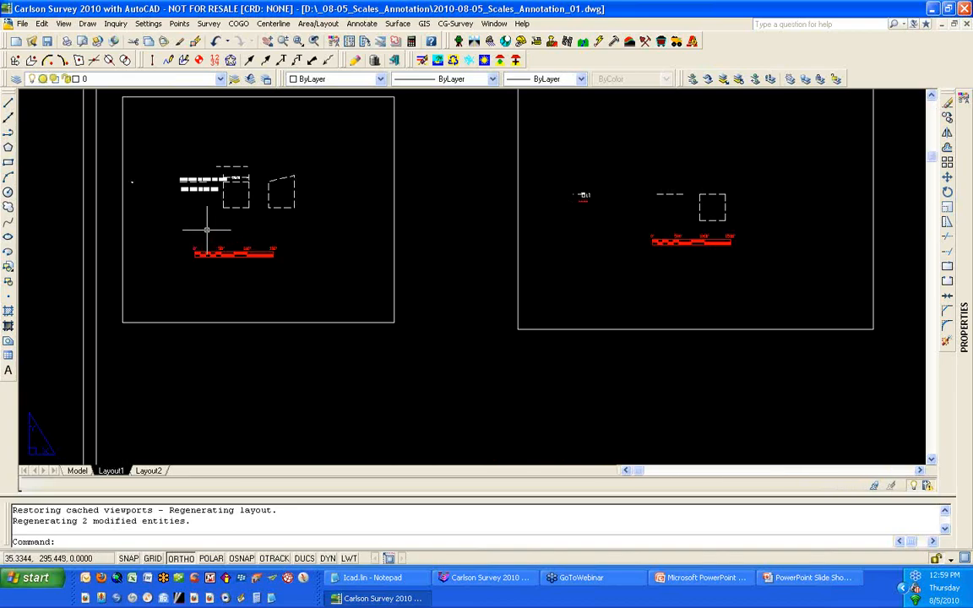
pyautogui.scroll(5, 178, 304)
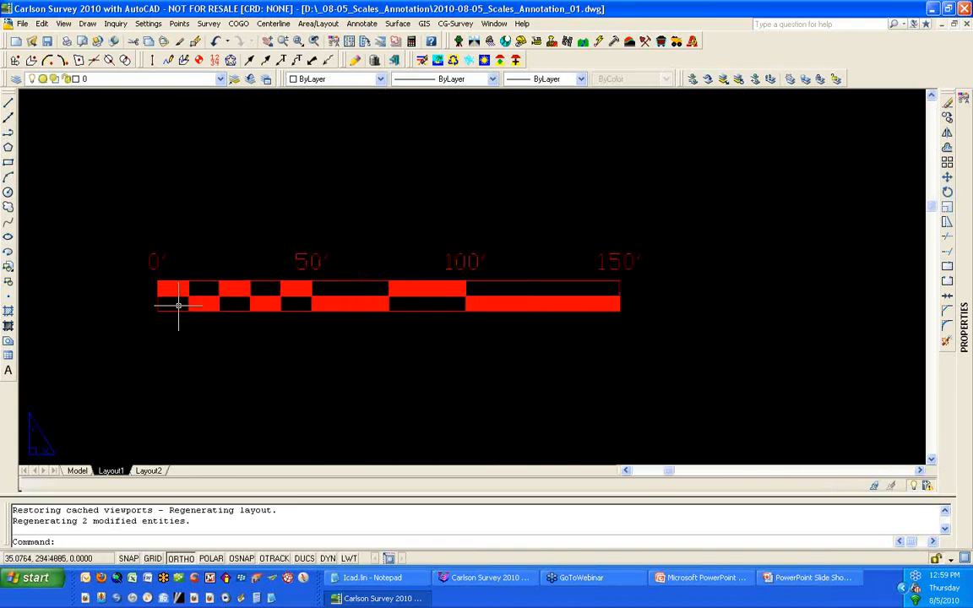
pyautogui.write('D')
pyautogui.press('Return')
pyautogui.click(149, 271)
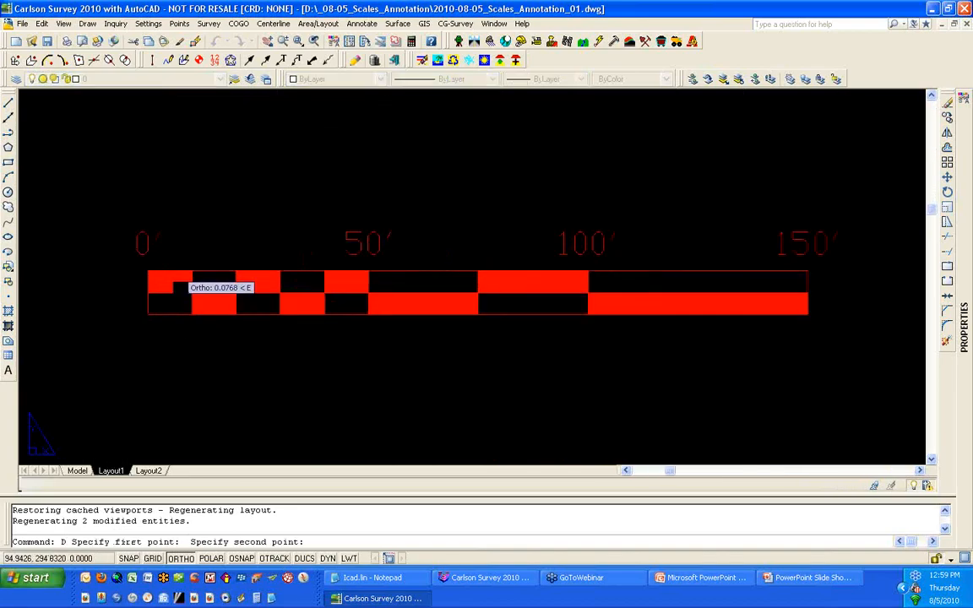
pyautogui.click(368, 274)
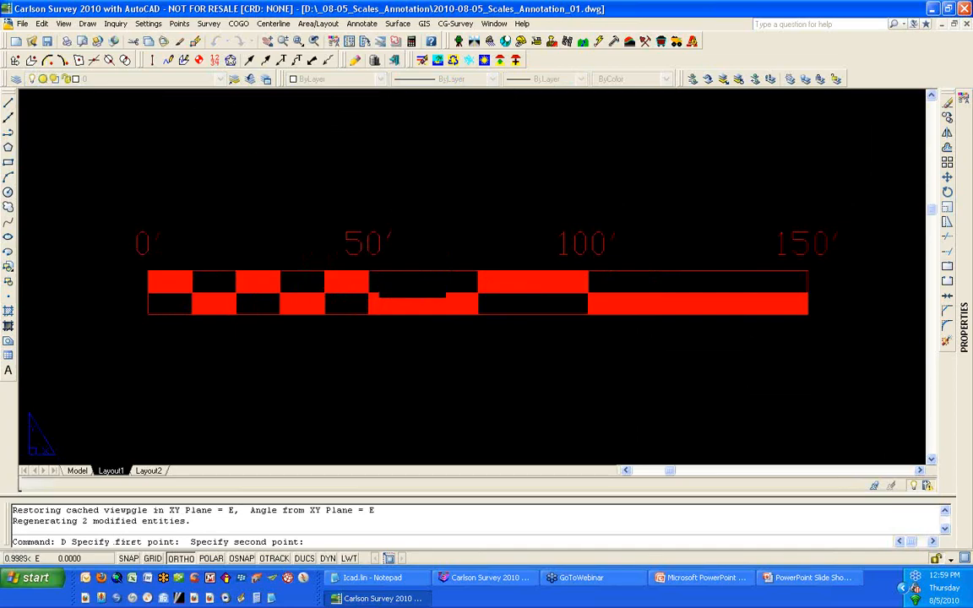
# Step: Measure the 0 to 500 span of the bar scale in the right viewport with Distance
pyautogui.scroll(-5, 339, 347)
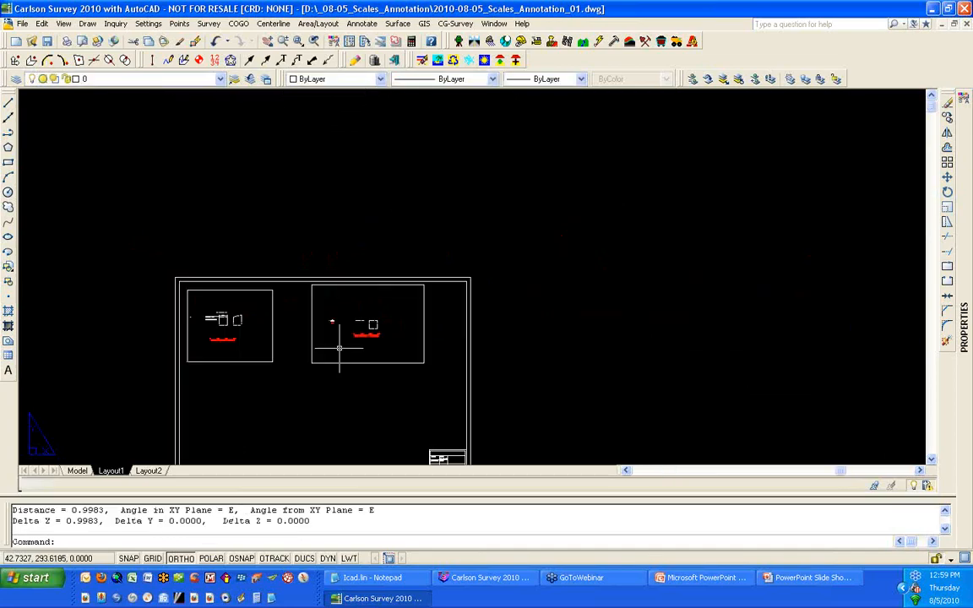
pyautogui.scroll(8, 339, 348)
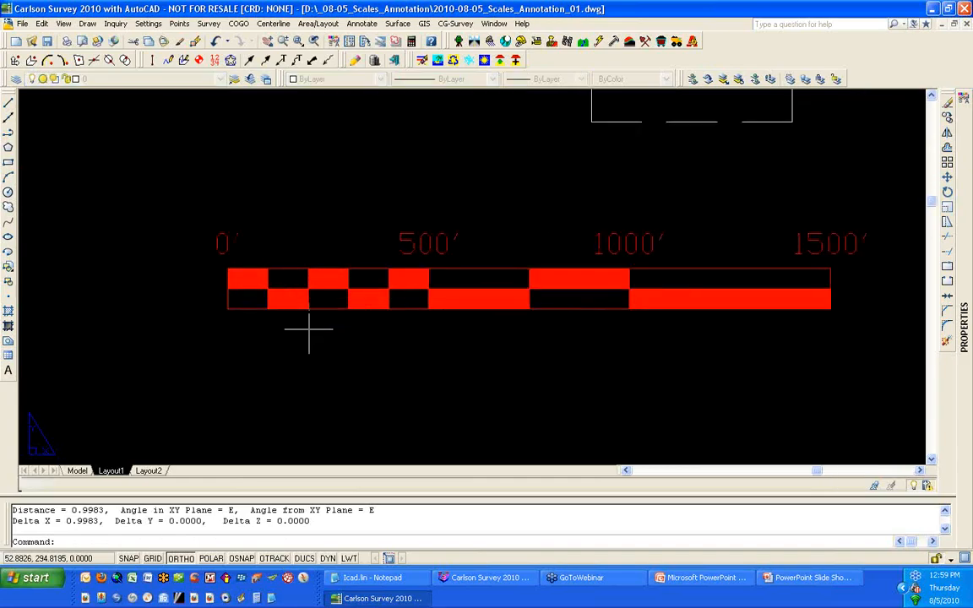
pyautogui.write('d')
pyautogui.press('Return')
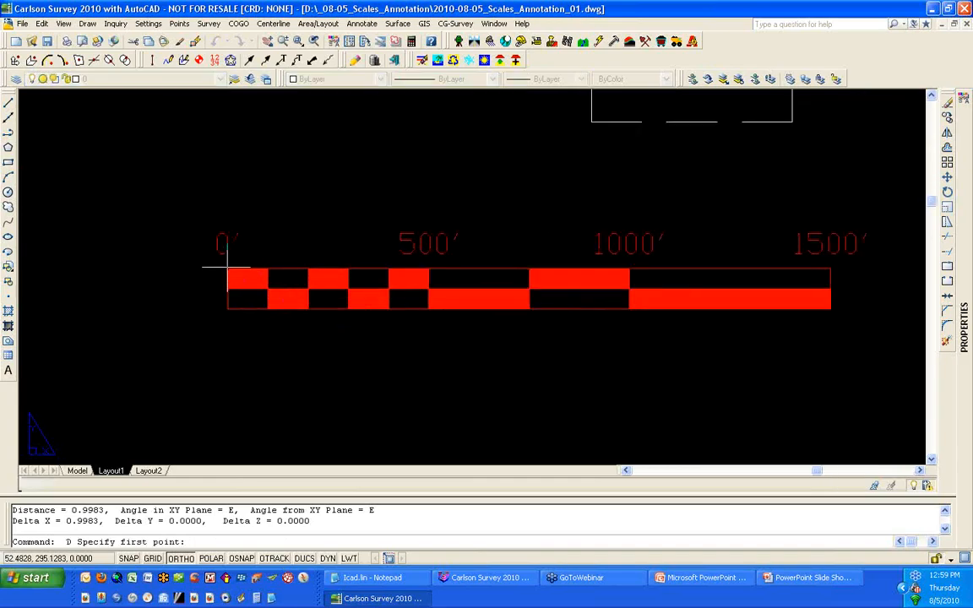
pyautogui.click(227, 268)
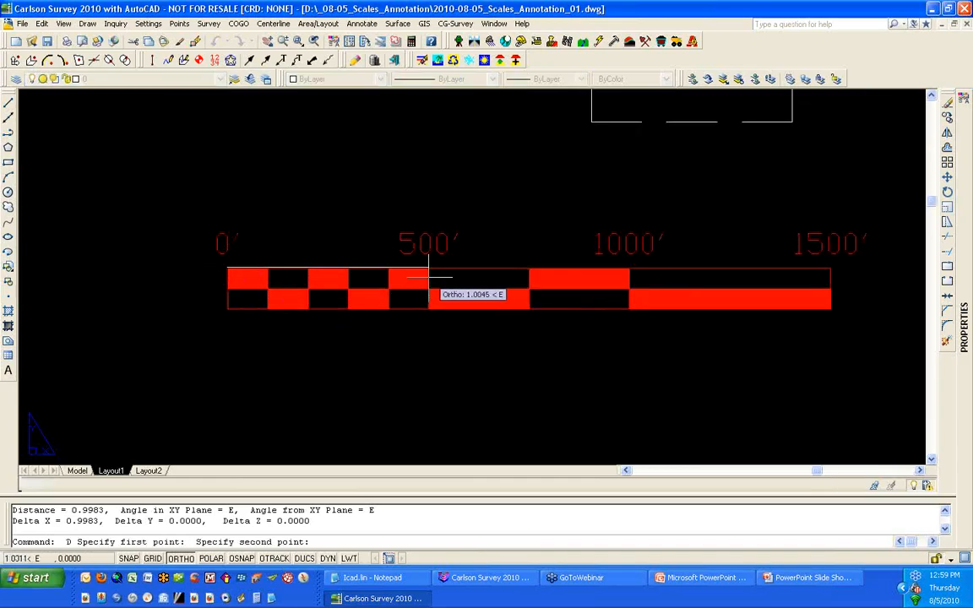
pyautogui.click(428, 276)
# Step: Zoom into the square in the right viewport and measure one linetype dash length with Distance
pyautogui.scroll(-5, 414, 324)
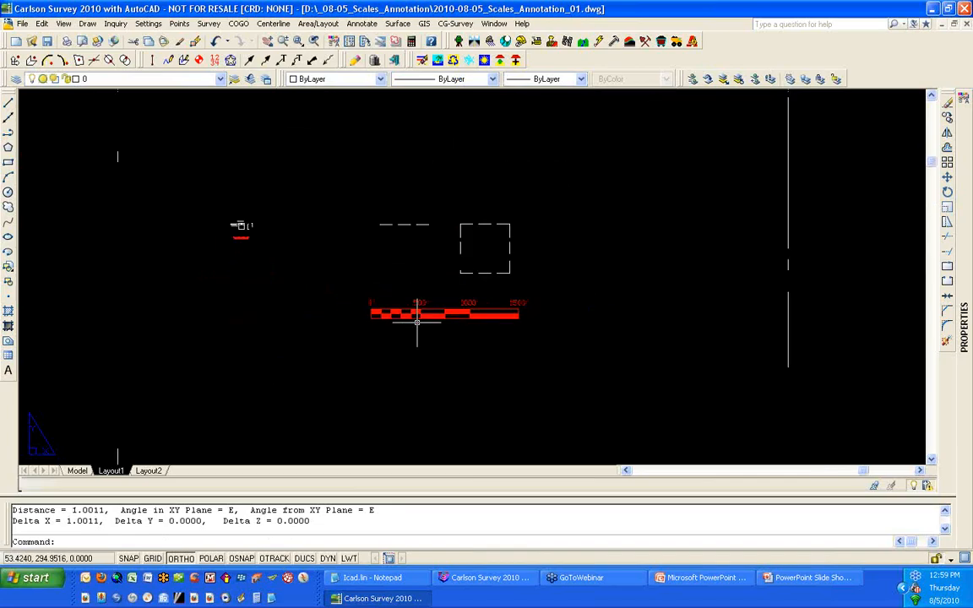
pyautogui.scroll(-2, 445, 278)
pyautogui.scroll(3, 454, 262)
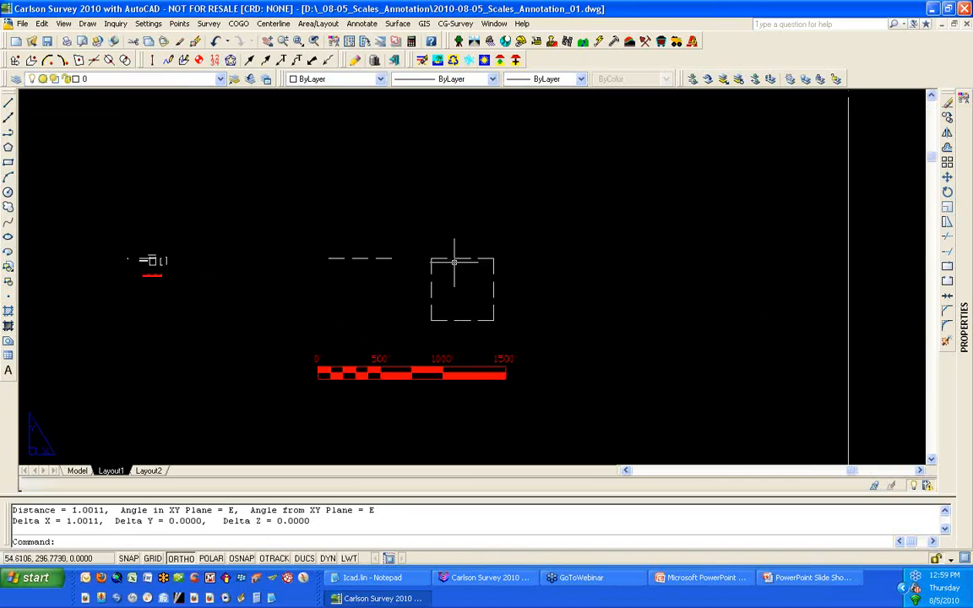
pyautogui.scroll(5, 454, 263)
pyautogui.write('d')
pyautogui.press('Return')
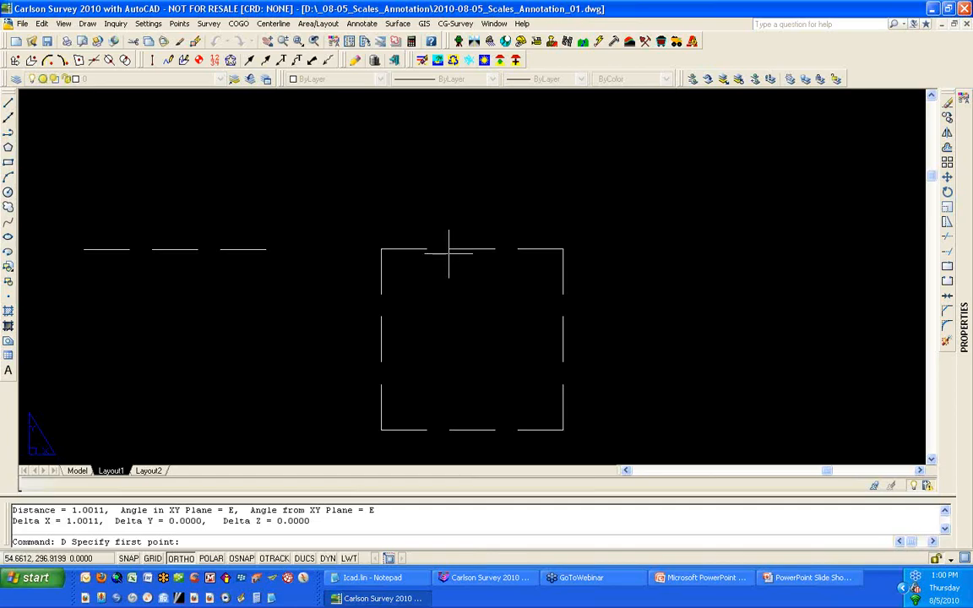
pyautogui.click(448, 251)
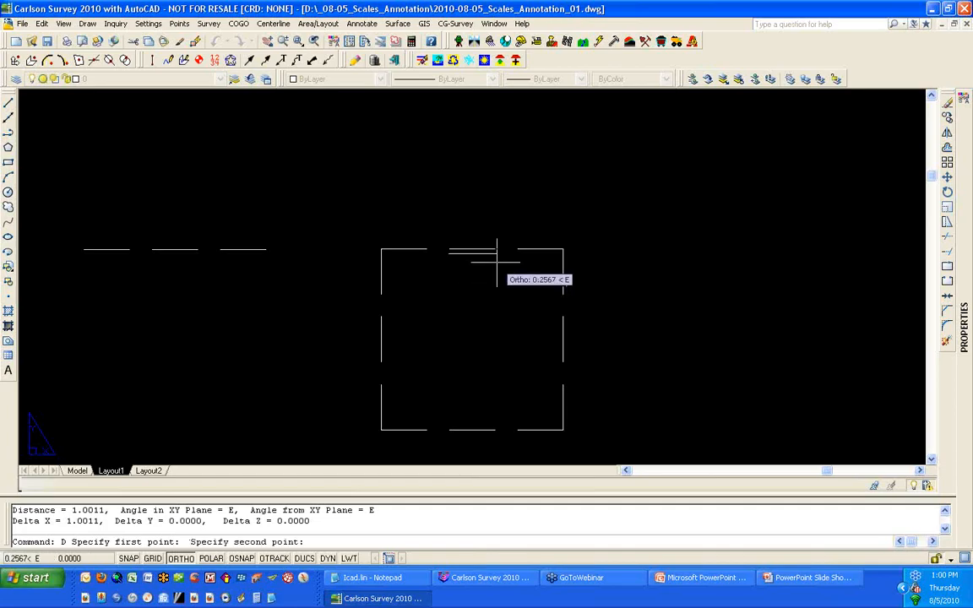
pyautogui.click(496, 262)
# Step: Zoom into the square in the left viewport and measure one linetype dash length with Distance
pyautogui.scroll(-10, 496, 262)
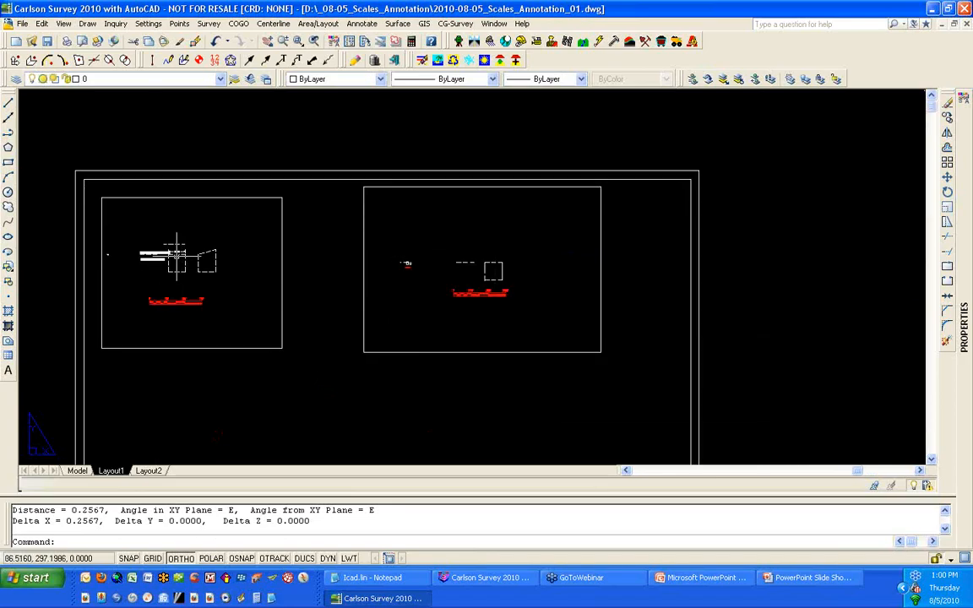
pyautogui.scroll(5, 175, 258)
pyautogui.write('D')
pyautogui.press('Return')
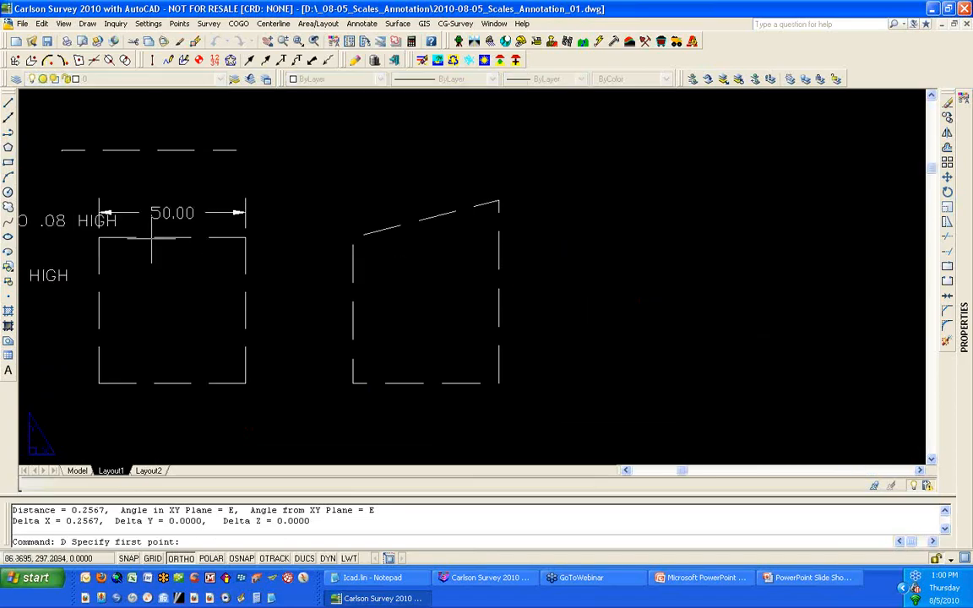
pyautogui.click(147, 243)
pyautogui.click(193, 244)
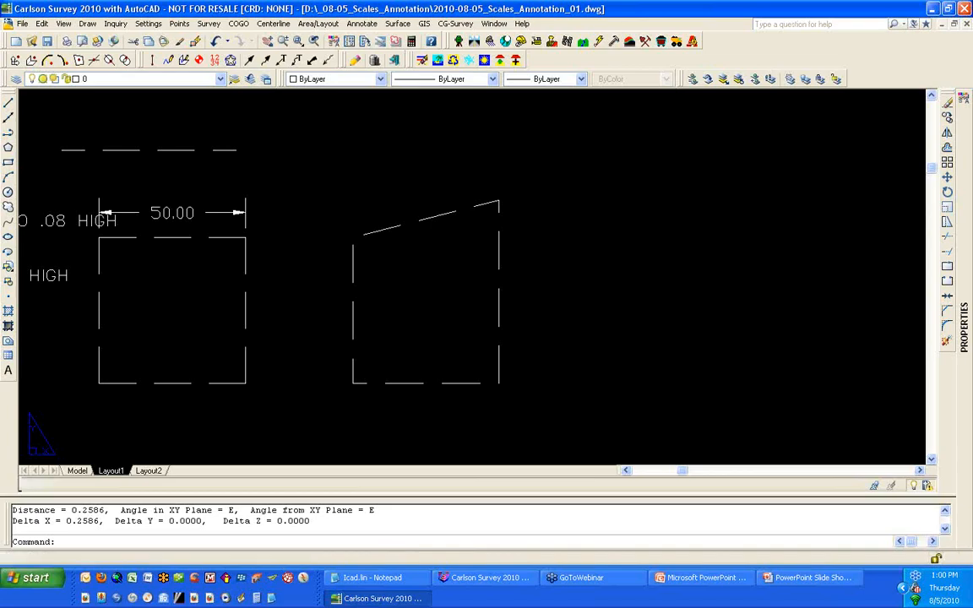
pyautogui.middleClick(186, 297)
pyautogui.middleClick(186, 297)
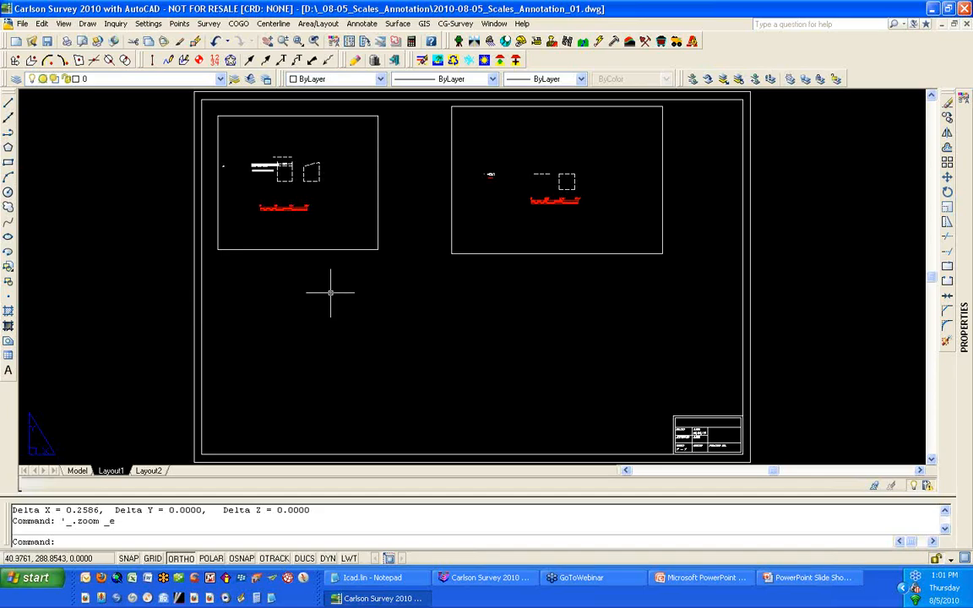
pyautogui.click(369, 278)
pyautogui.click(326, 236)
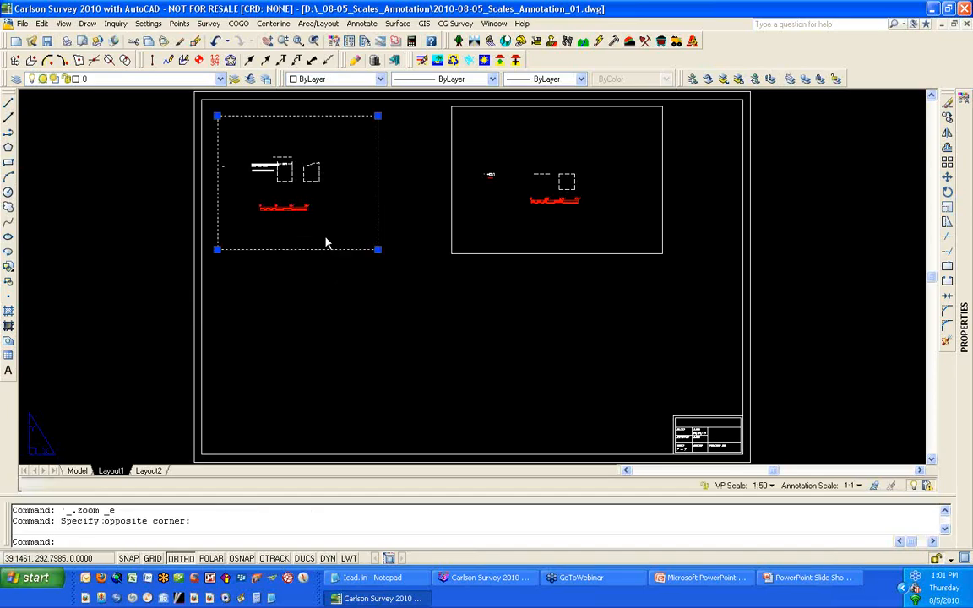
pyautogui.rightClick(326, 239)
pyautogui.press('Escape')
pyautogui.press('Escape')
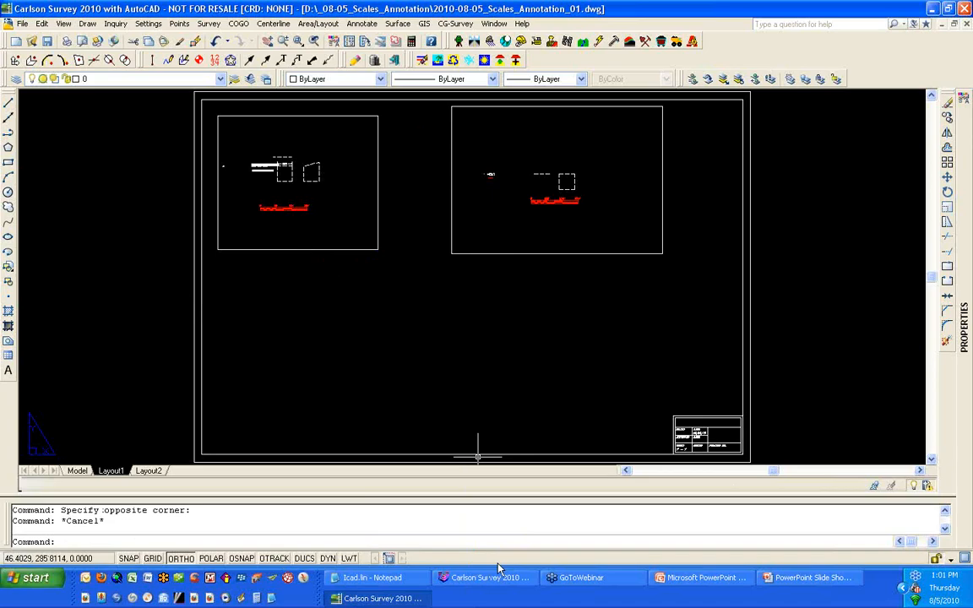
# Step: Switch to the IntelliCAD-based Carlson Survey session and open 2010-08-05_Scales_Annotation_01.dwg
pyautogui.click(507, 581)
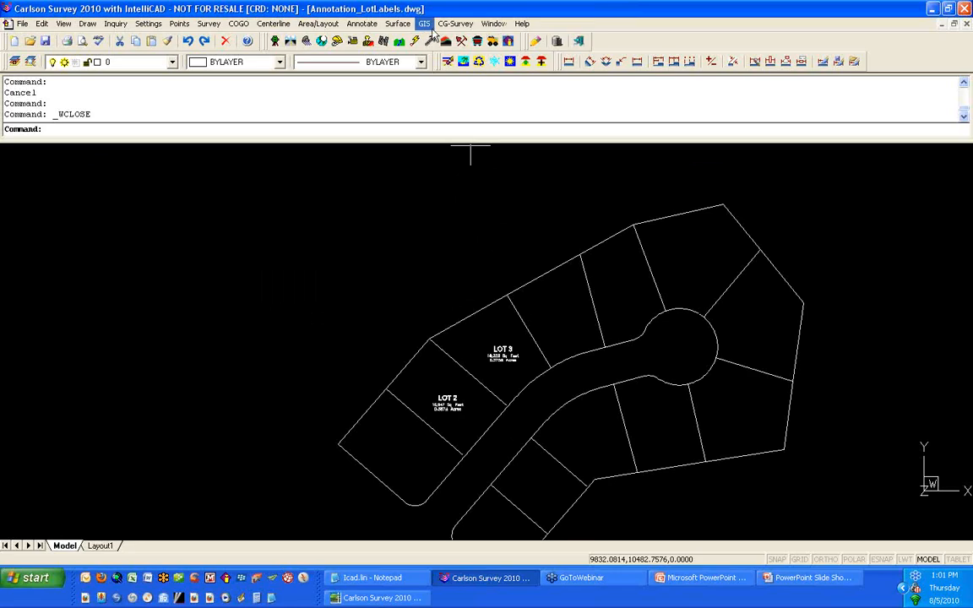
pyautogui.click(33, 43)
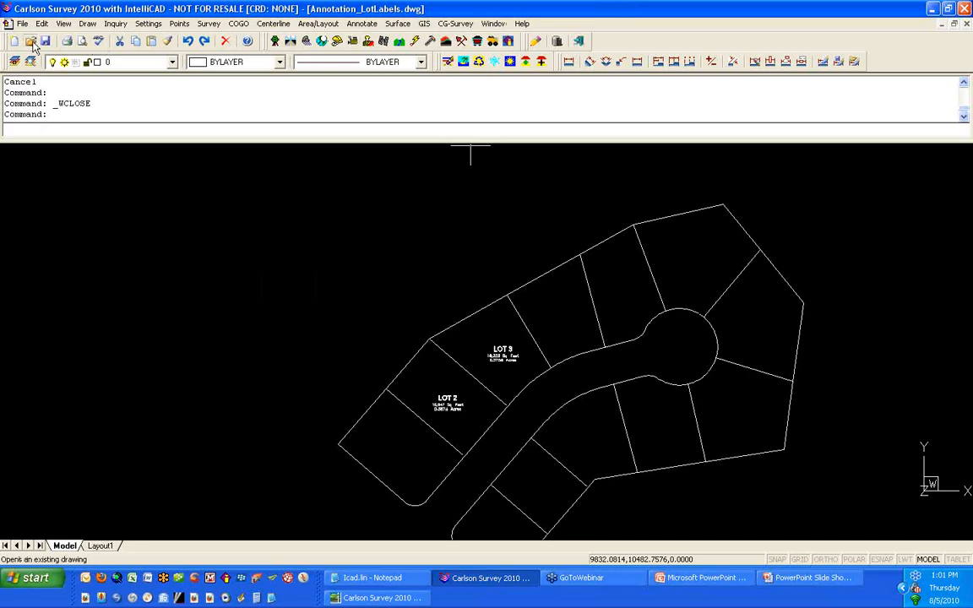
pyautogui.click(33, 43)
pyautogui.click(418, 203)
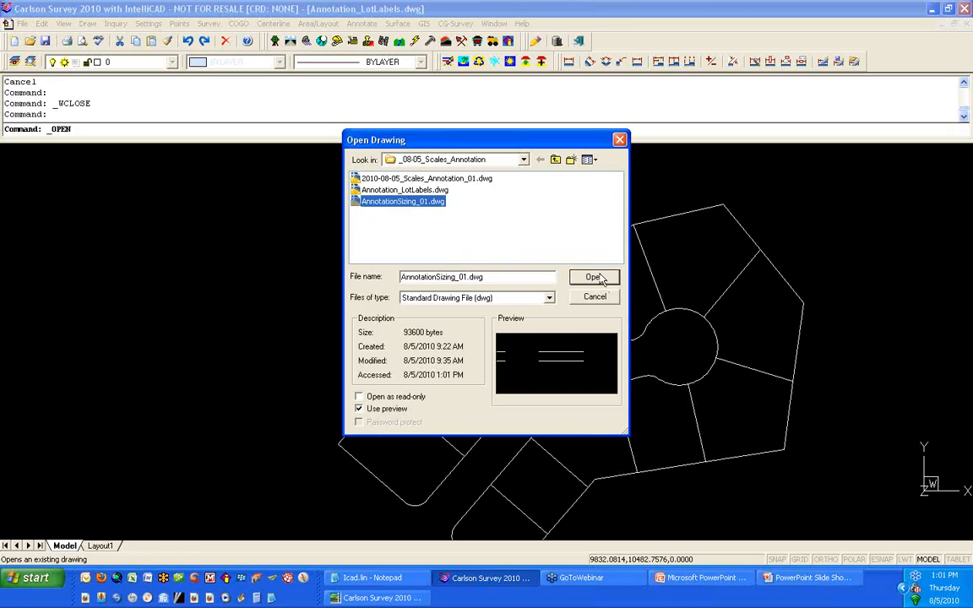
pyautogui.click(431, 179)
pyautogui.click(590, 282)
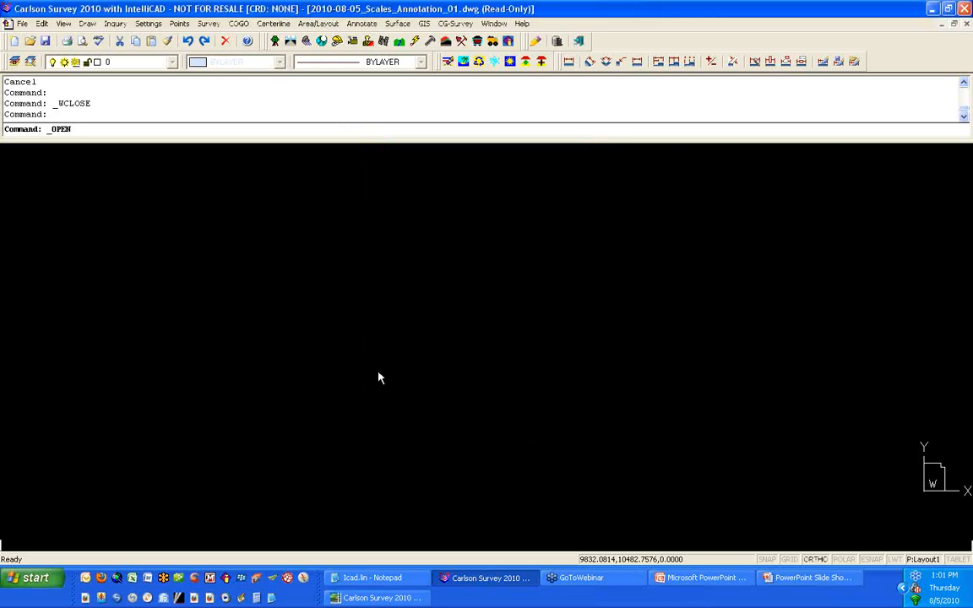
# Step: Select the left viewport, open its properties, and turn on Lock Viewport
pyautogui.click(410, 312)
pyautogui.click(391, 338)
pyautogui.rightClick(391, 338)
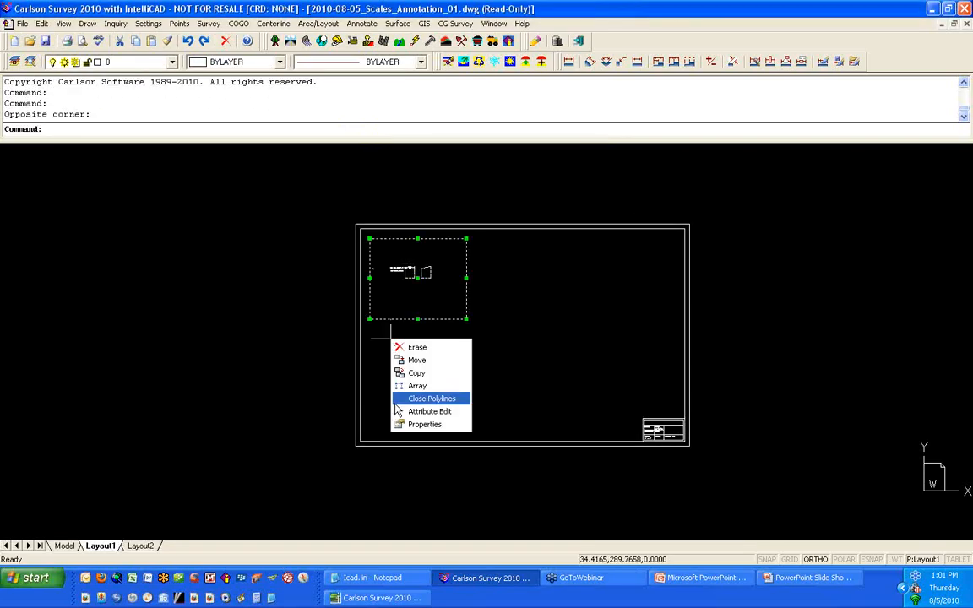
pyautogui.click(417, 425)
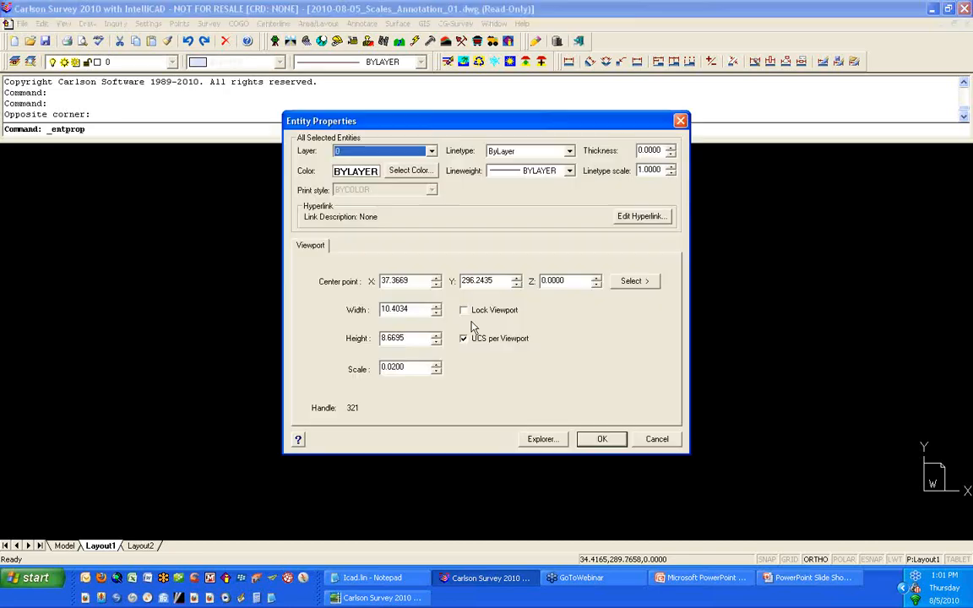
pyautogui.click(477, 311)
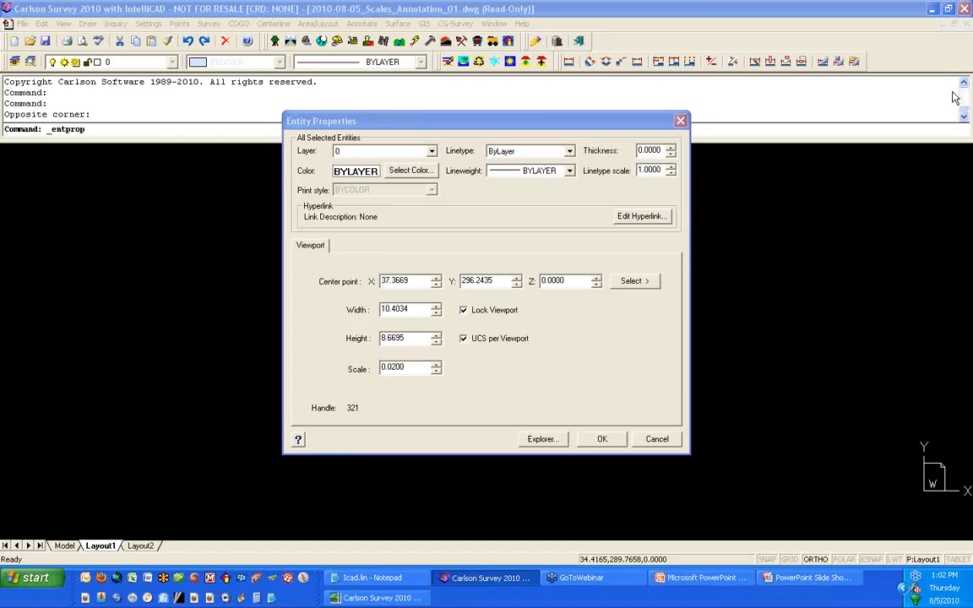
pyautogui.hotkey('alt', 'Tab')
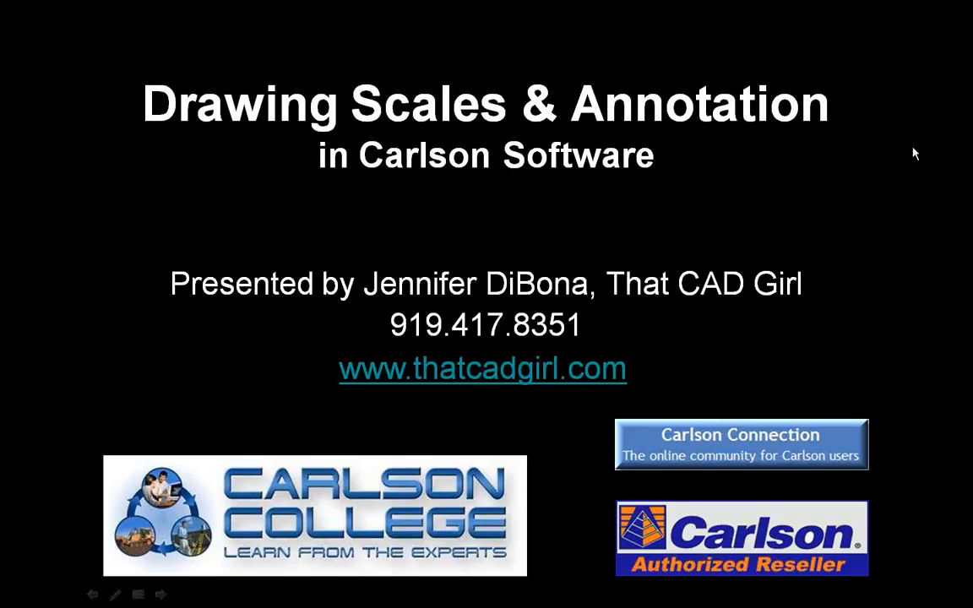